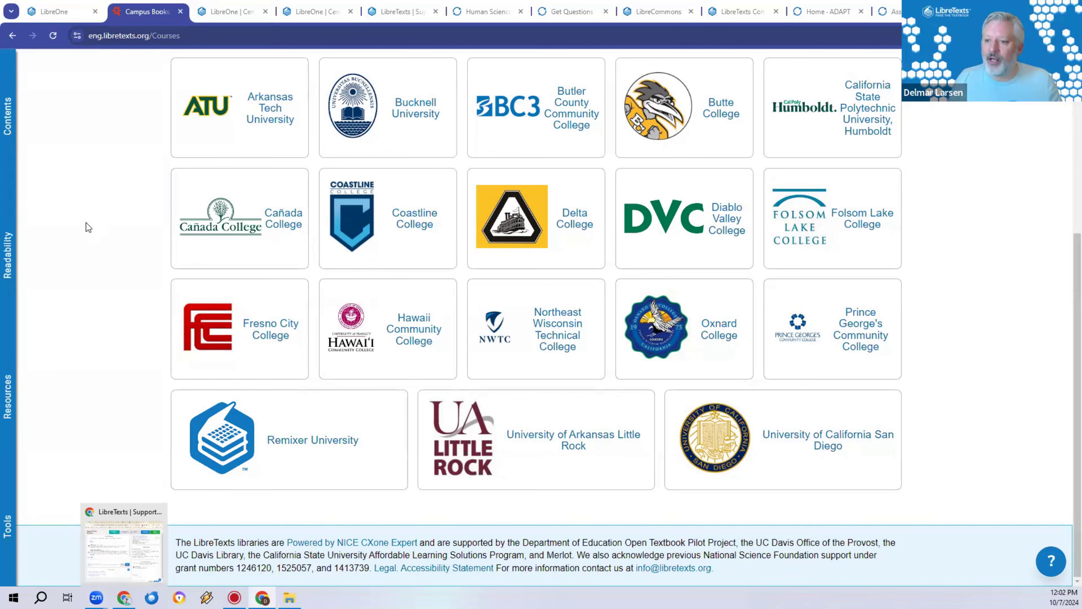
pyautogui.scroll(5, 149, 298)
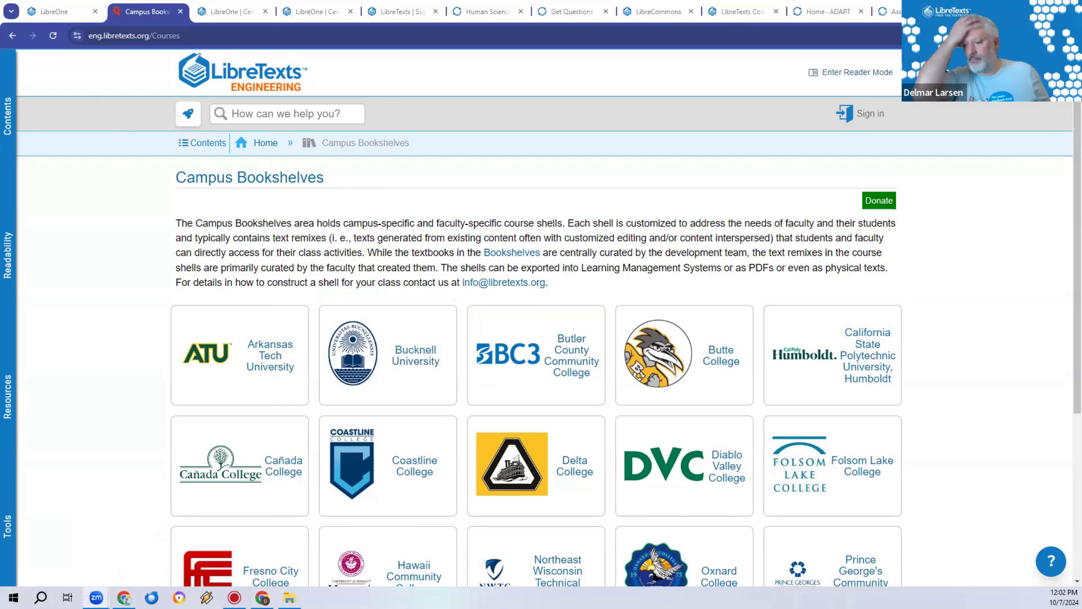
pyautogui.scroll(-5, 784, 444)
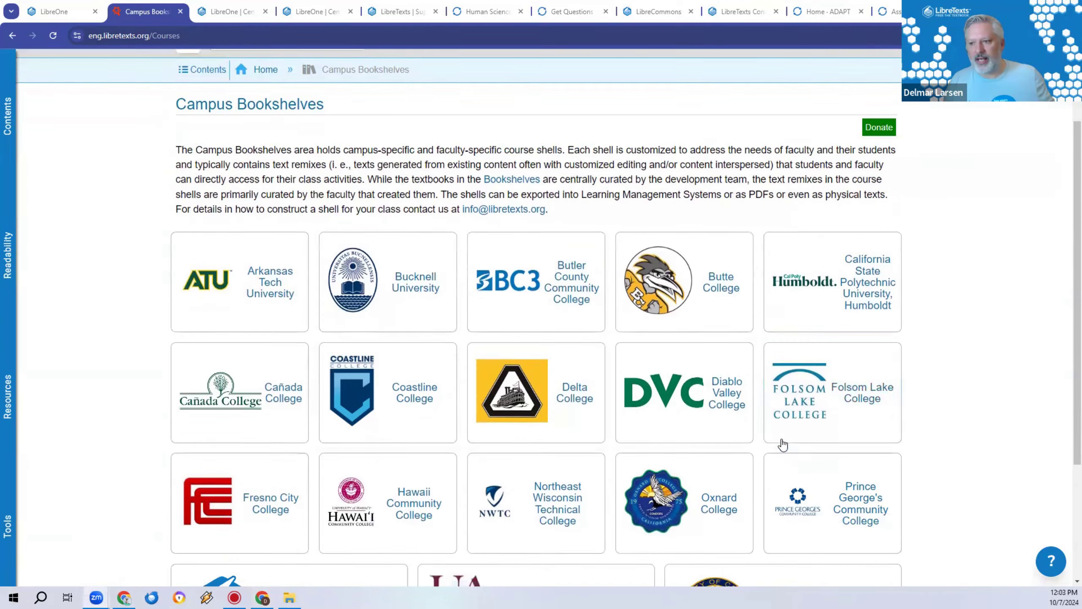
pyautogui.scroll(5, 913, 414)
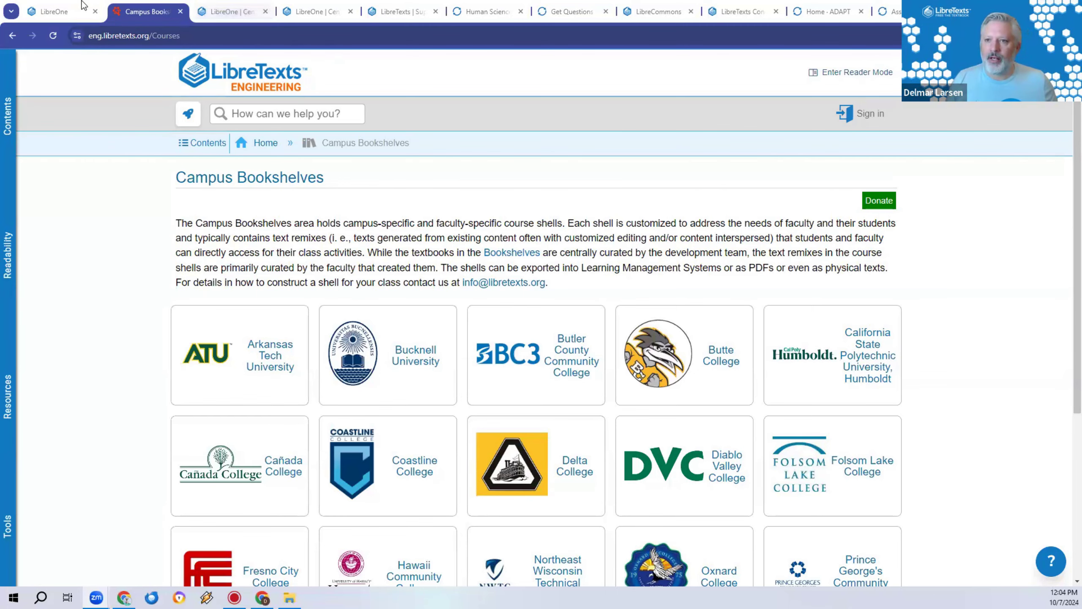
# In Assignment 1: The Power of The Cat, clone question Q19.1.3 to Cloned Questions and add the clone to the same assignment
pyautogui.click(486, 12)
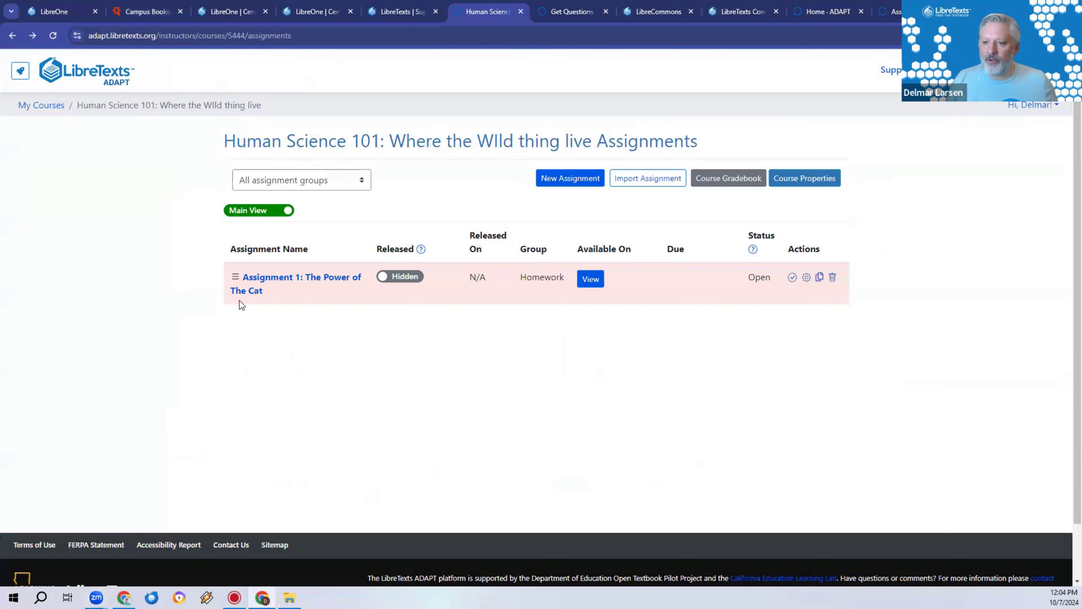
pyautogui.click(251, 290)
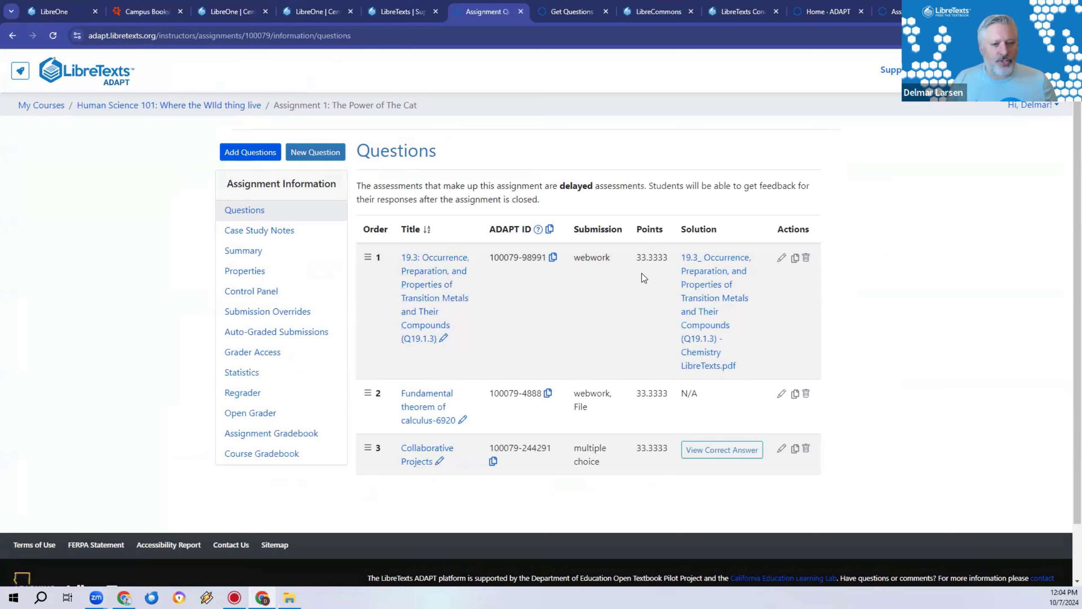
pyautogui.click(796, 259)
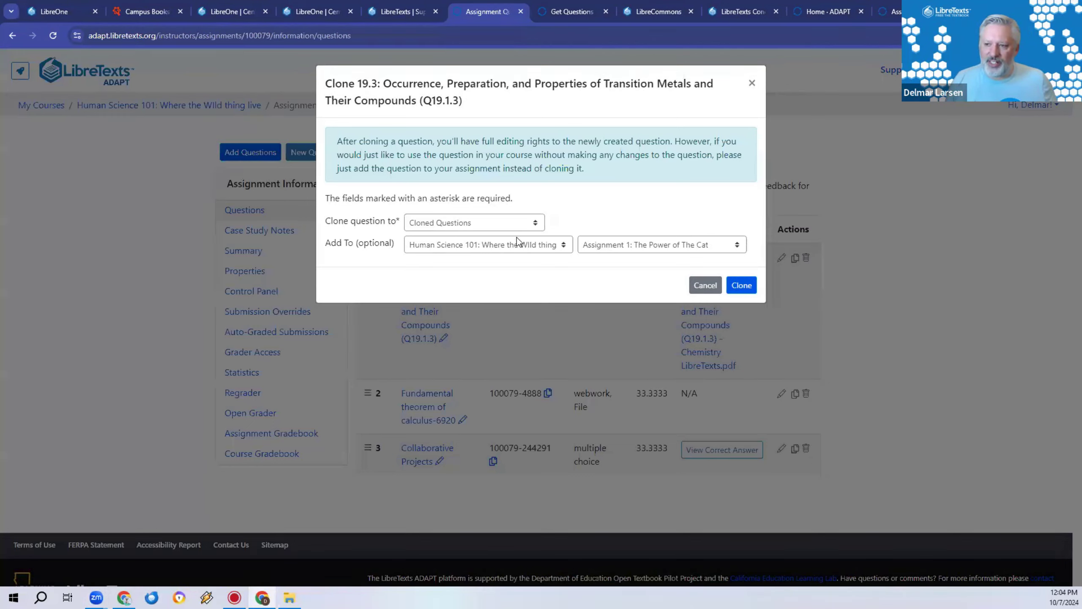
pyautogui.click(742, 285)
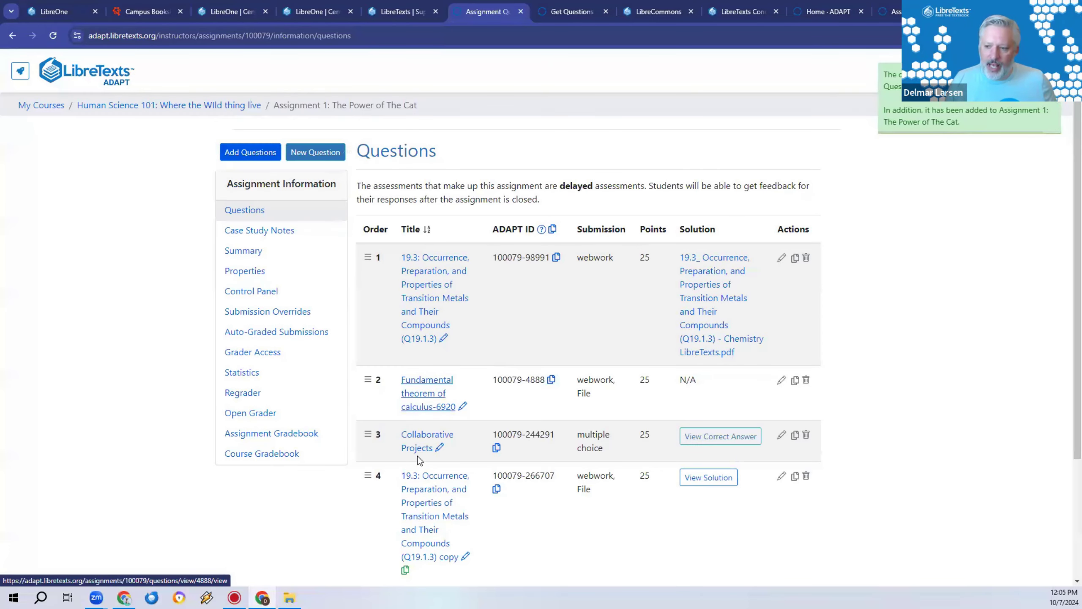
# Open the cloned question "(Q19.1.3) copy" from the assignment's question list and switch its Question View to Advanced
pyautogui.scroll(-1, 434, 484)
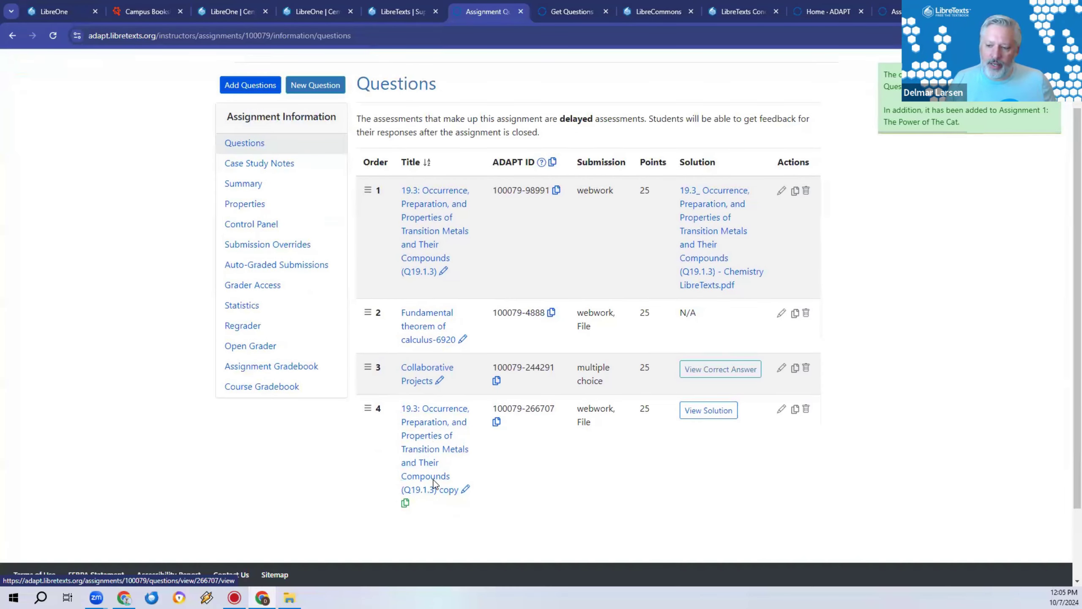
pyautogui.scroll(-1, 434, 484)
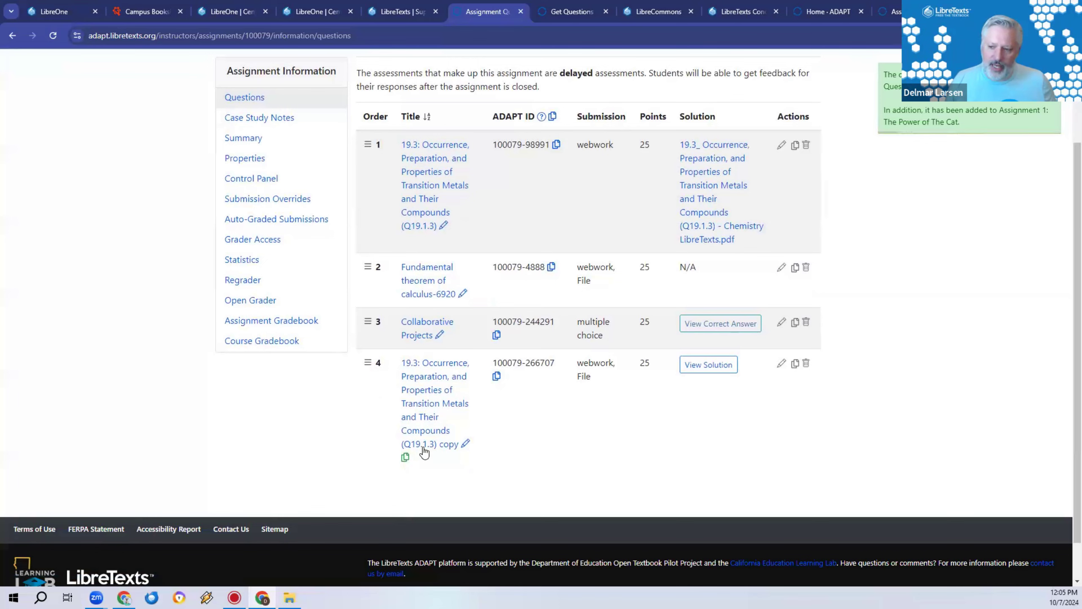
pyautogui.scroll(1, 460, 415)
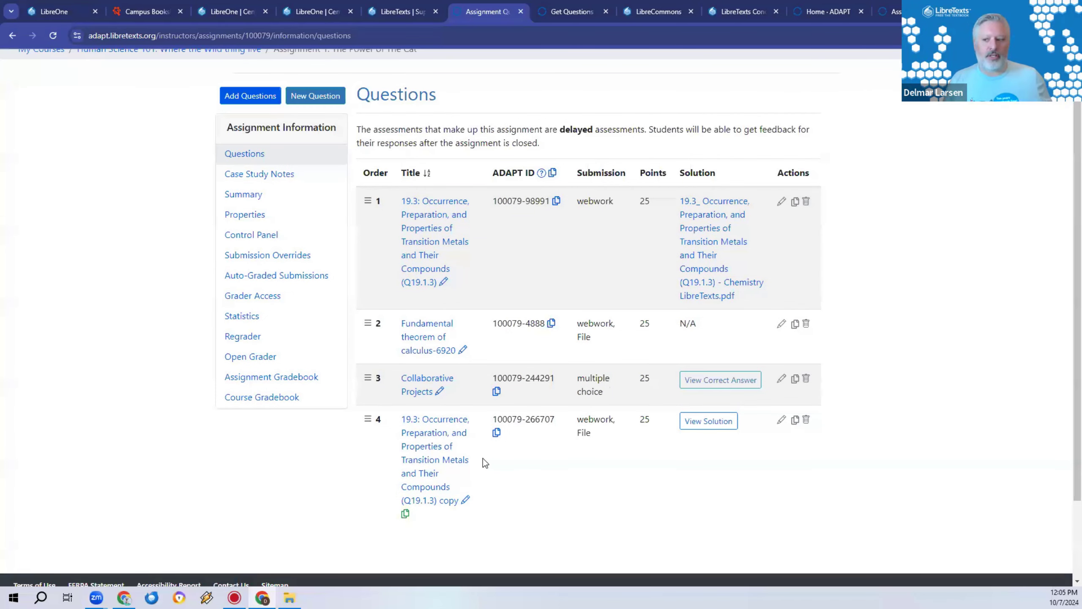
pyautogui.click(448, 433)
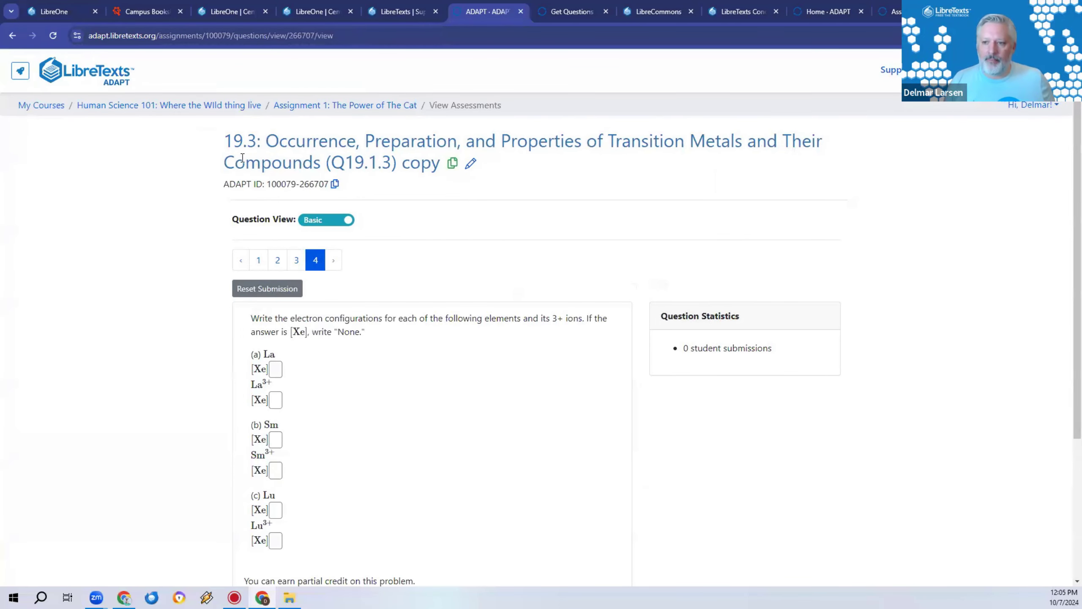
pyautogui.scroll(-5, 181, 288)
pyautogui.scroll(5, 181, 288)
pyautogui.click(322, 225)
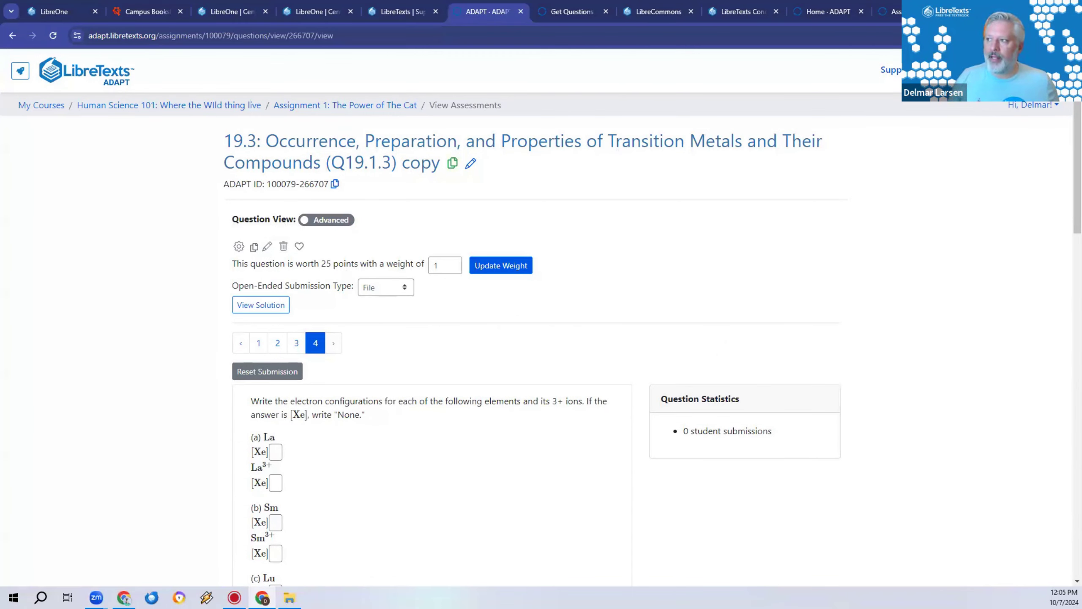
# Open youtube.libretexts.org in a new browser tab
pyautogui.hotkey('ctrl', 't')
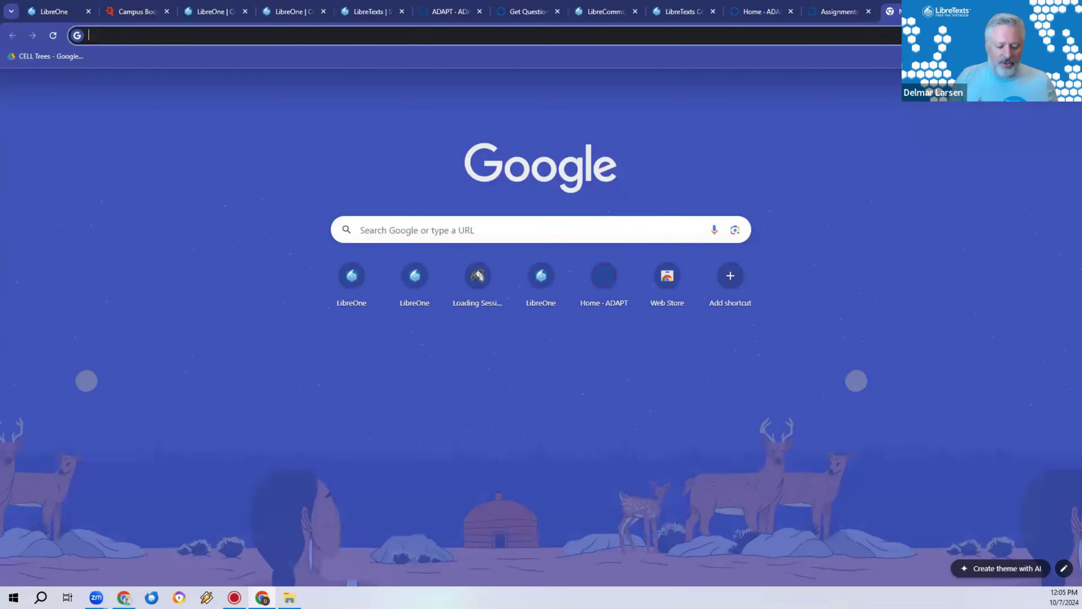
pyautogui.write('you')
pyautogui.press('BackSpace')
pyautogui.press('BackSpace')
pyautogui.press('BackSpace')
pyautogui.press('BackSpace')
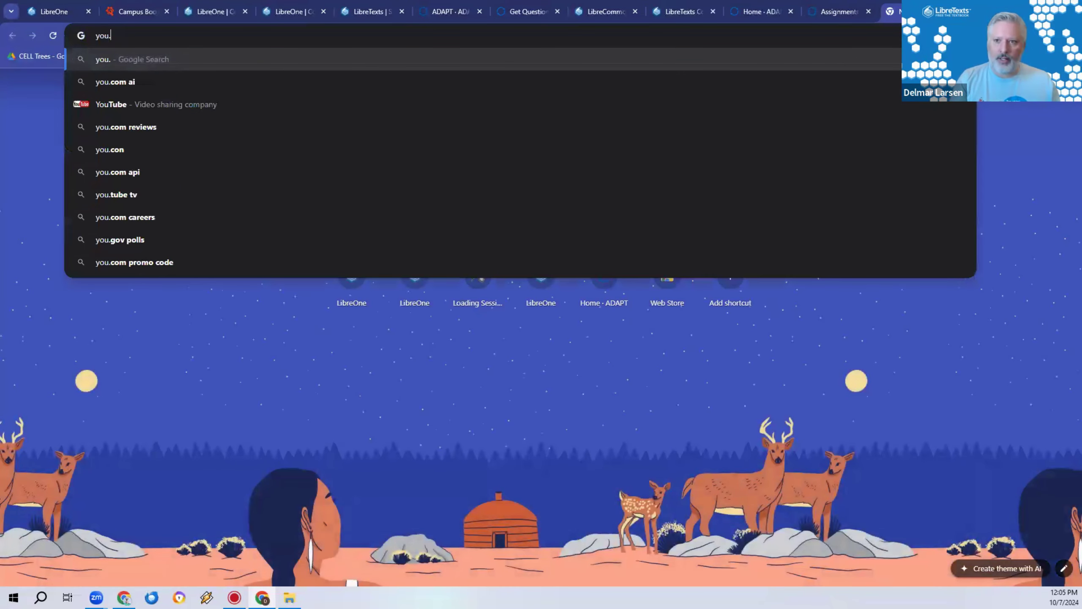
pyautogui.write('you')
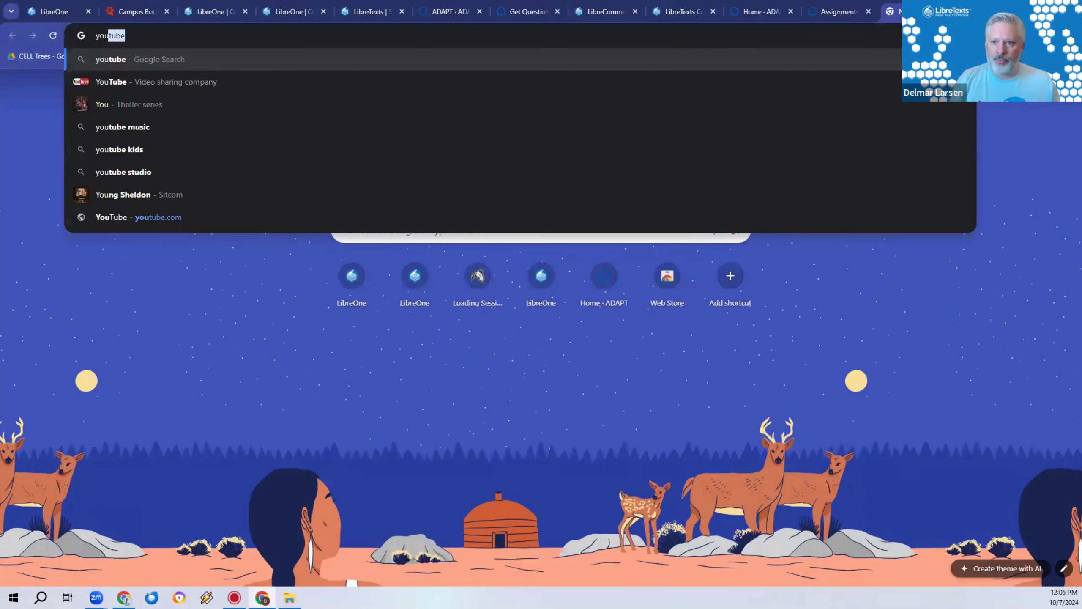
pyautogui.write('tube.libret')
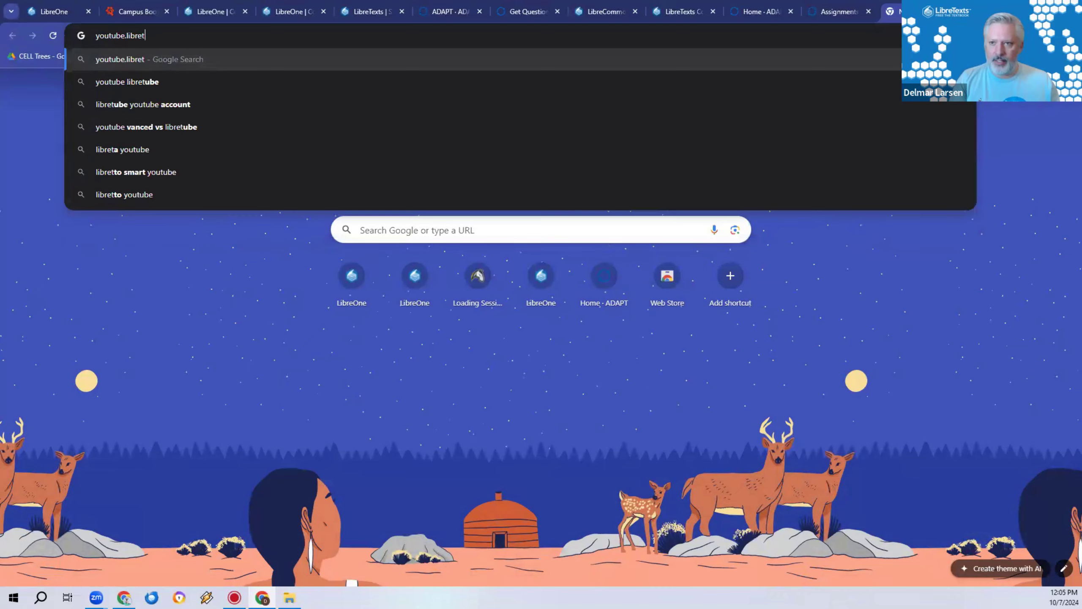
pyautogui.press('BackSpace')
pyautogui.write('texts.org')
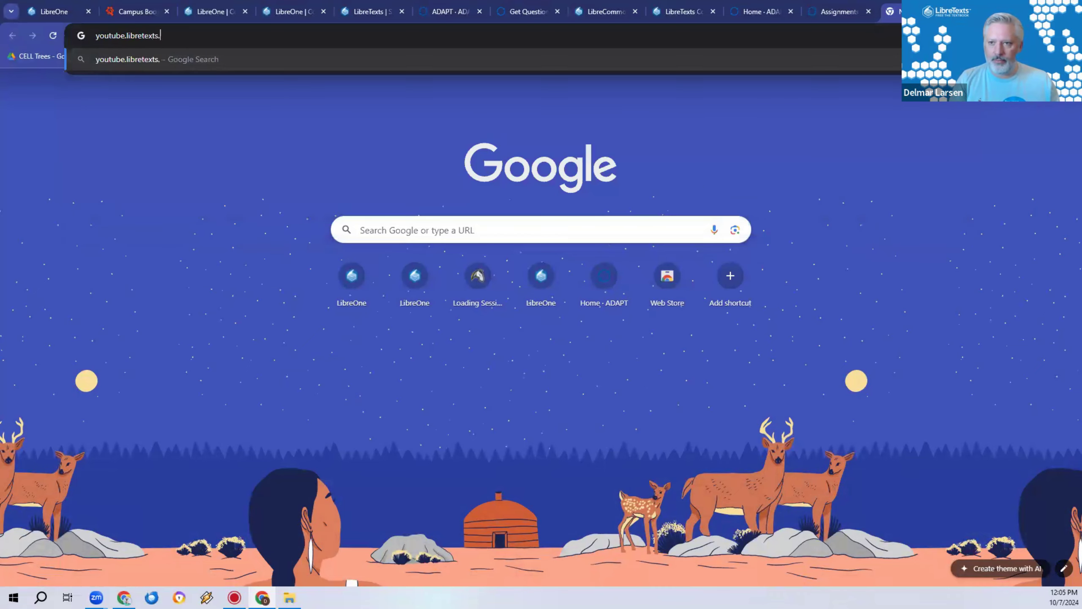
pyautogui.press('Return')
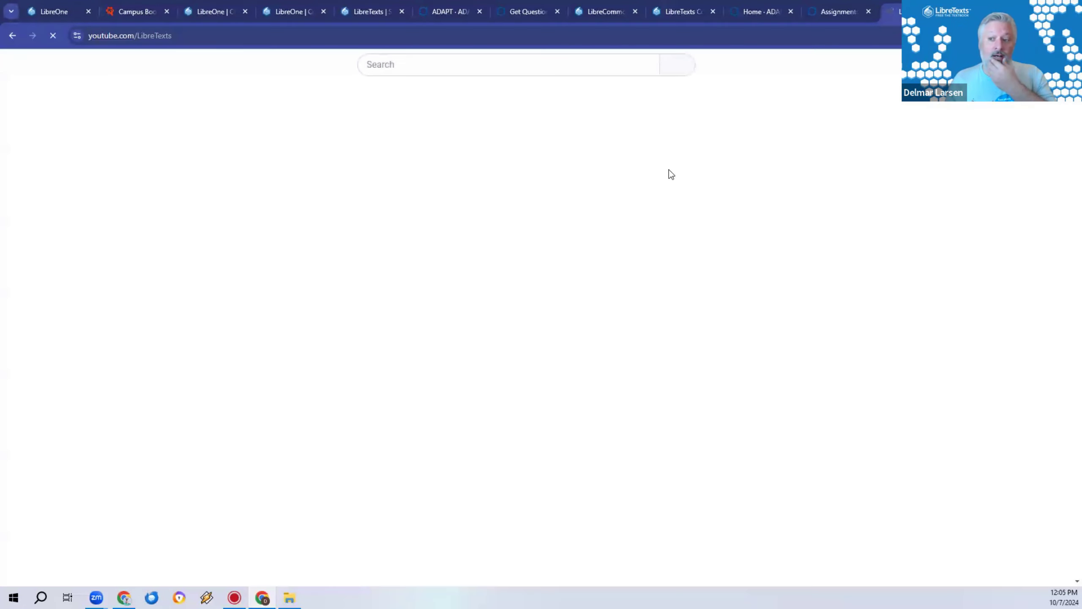
# Pause the channel's featured video and look over the LibreFest2024 videos, including the ADAPT Question Formatting session
pyautogui.click(387, 468)
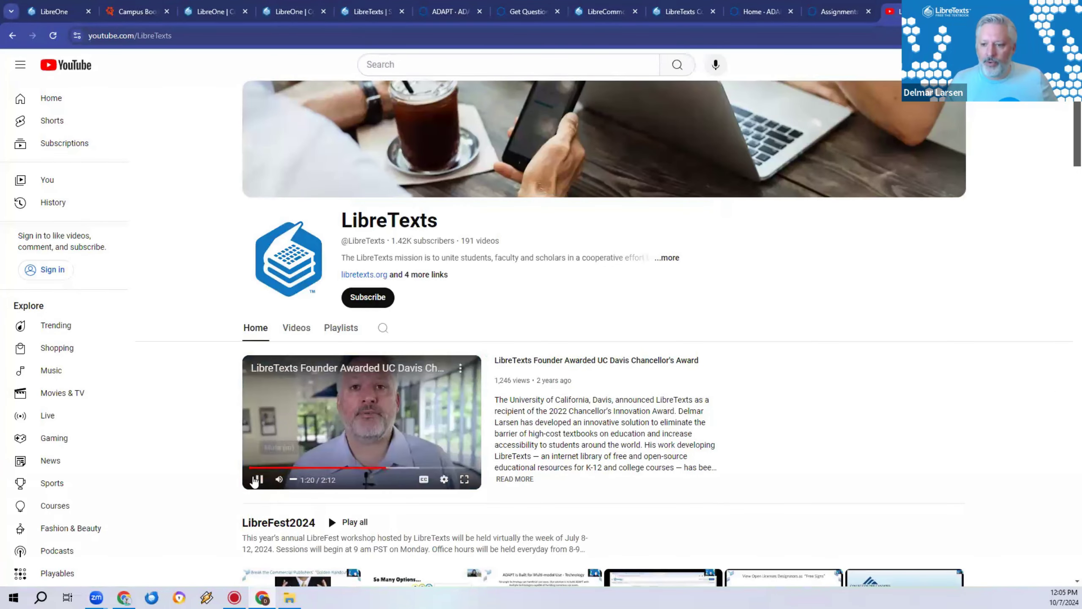
pyautogui.click(259, 479)
pyautogui.scroll(-8, 218, 433)
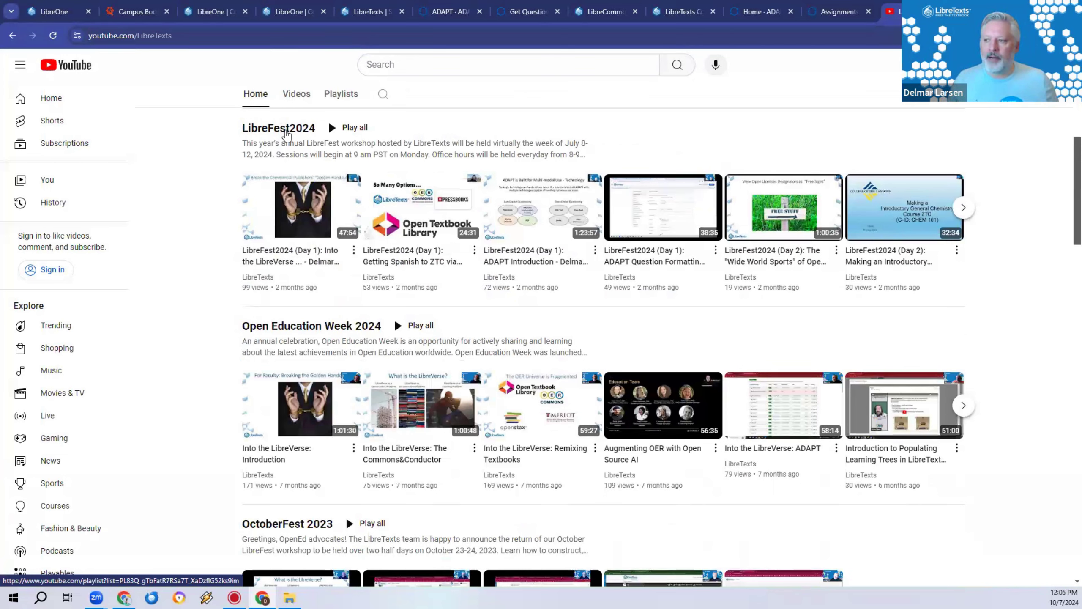
pyautogui.moveTo(672, 216)
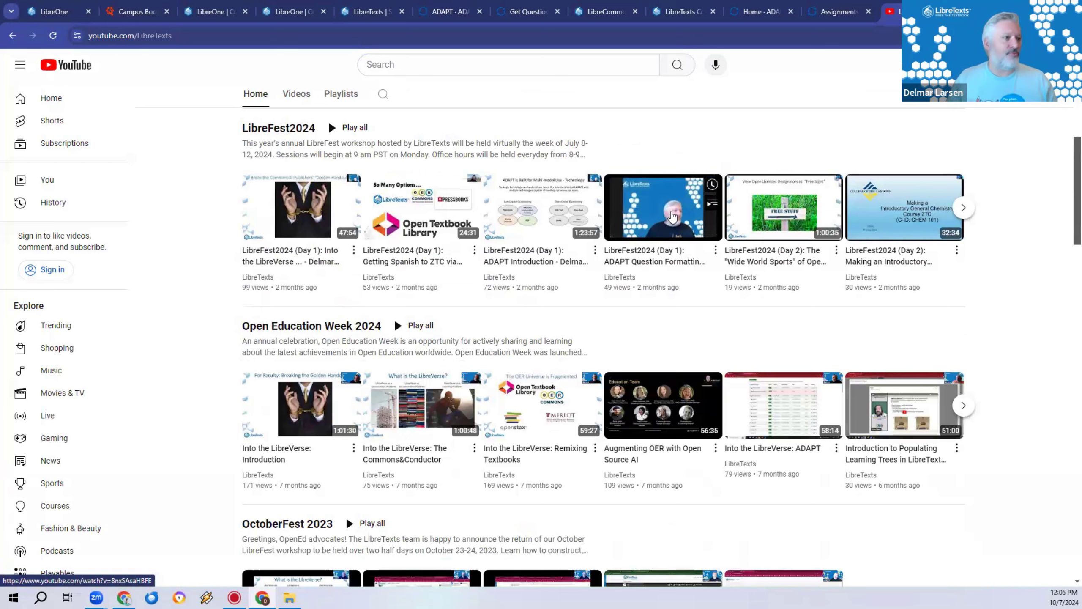
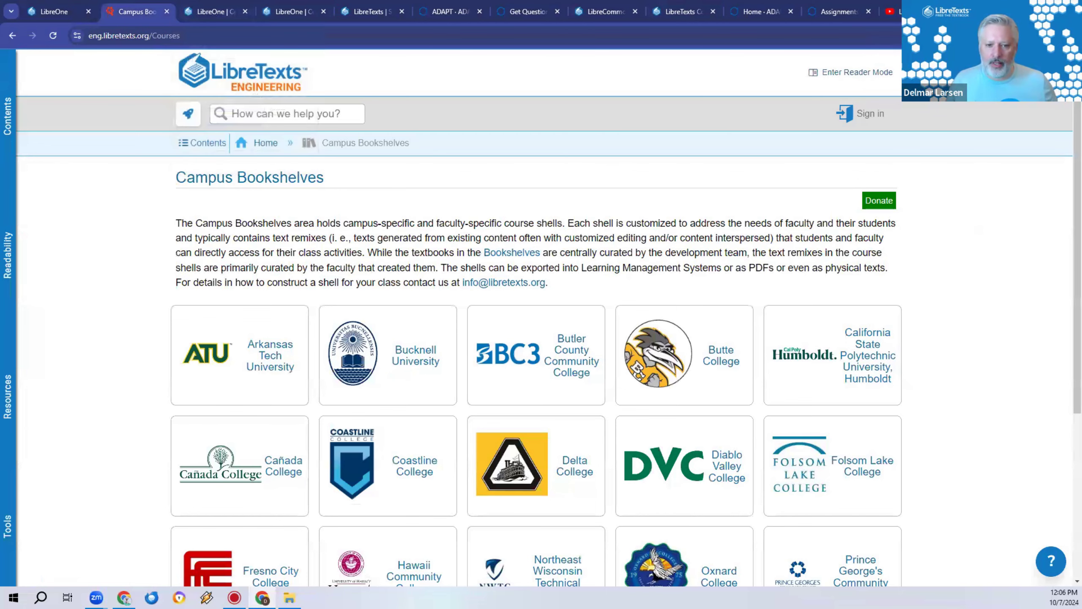
pyautogui.click(895, 11)
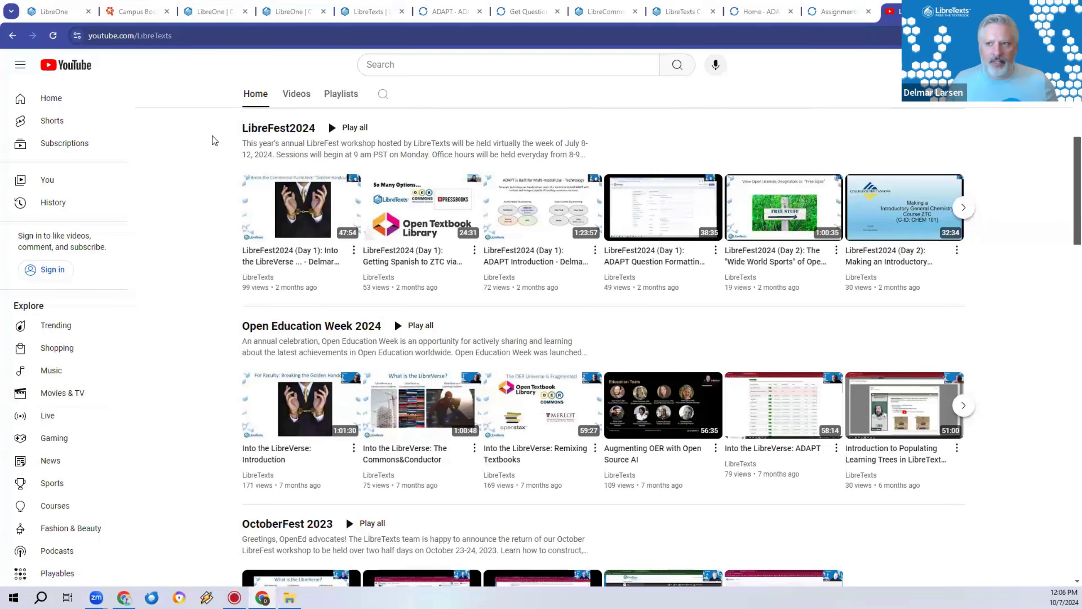
pyautogui.click(354, 12)
pyautogui.click(274, 5)
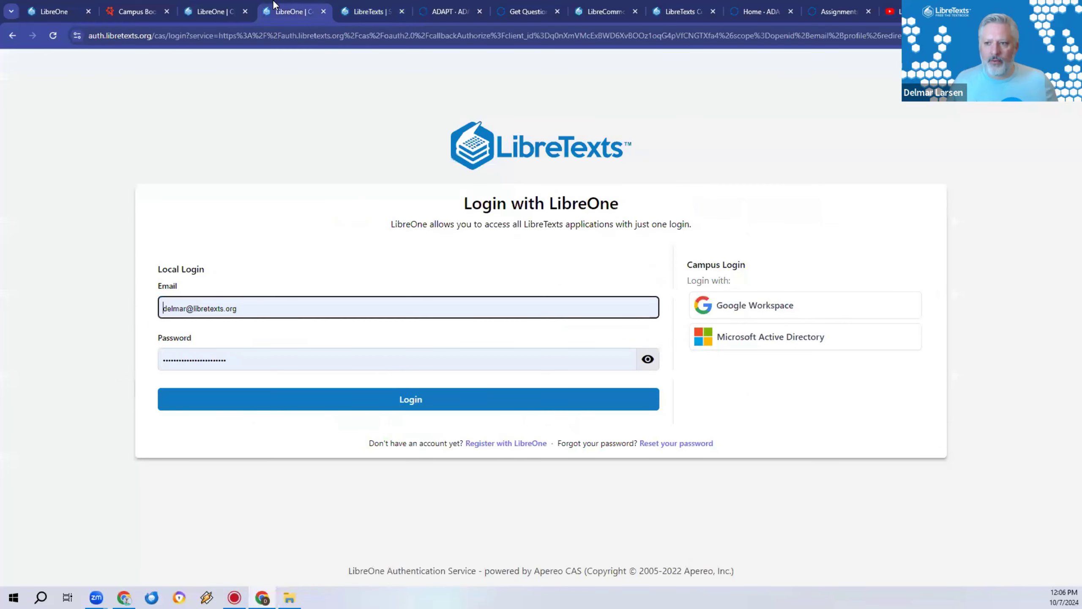
# Return to the cloned ADAPT question and compare its interactive version with the Text Question below, highlighting the text question's wording
pyautogui.click(448, 12)
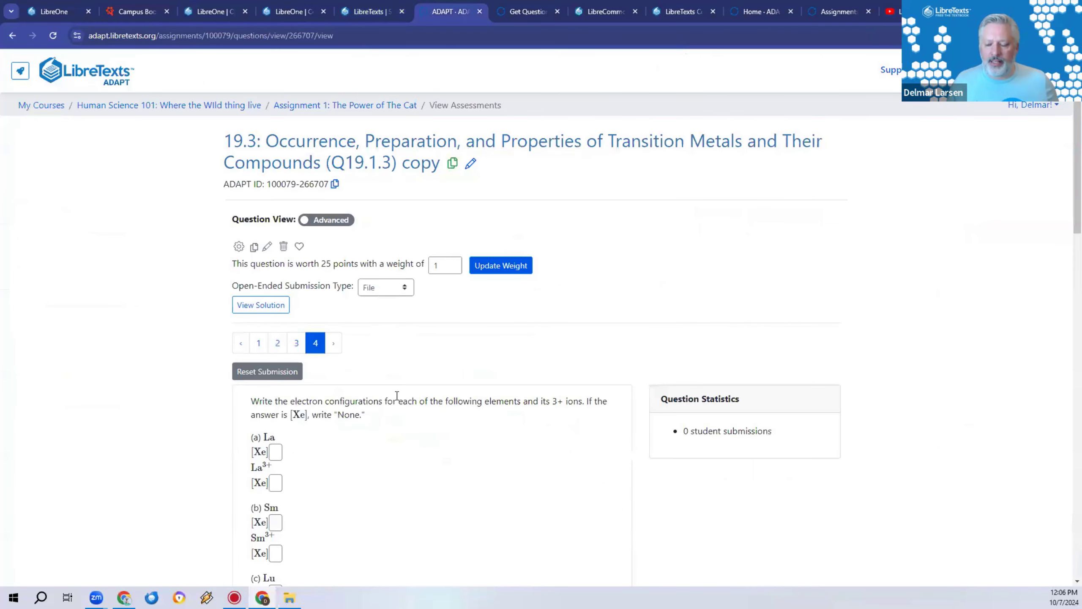
pyautogui.scroll(-5, 397, 396)
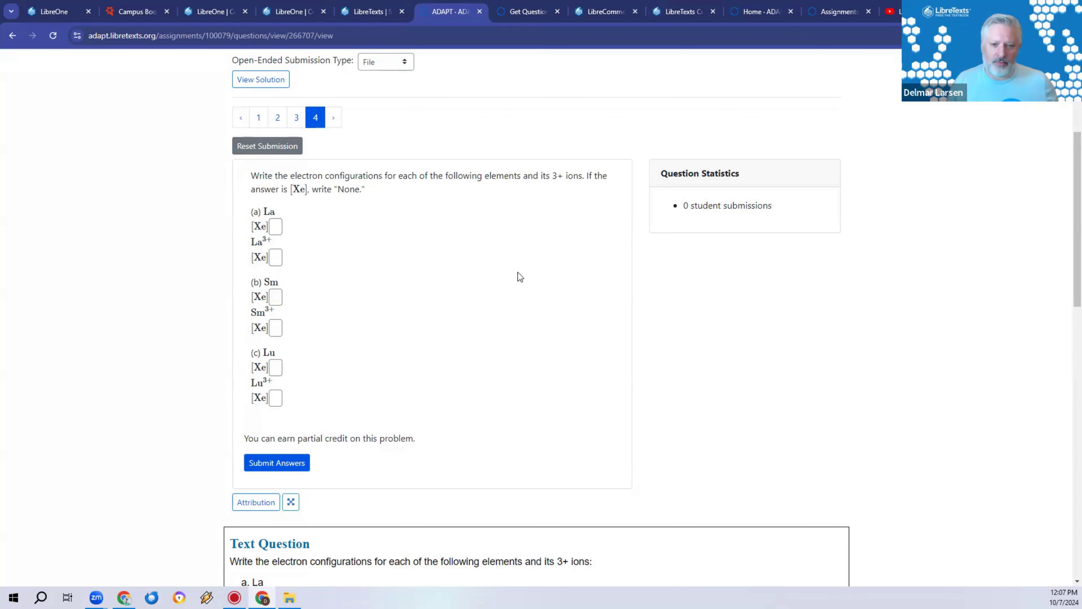
pyautogui.scroll(-4, 488, 275)
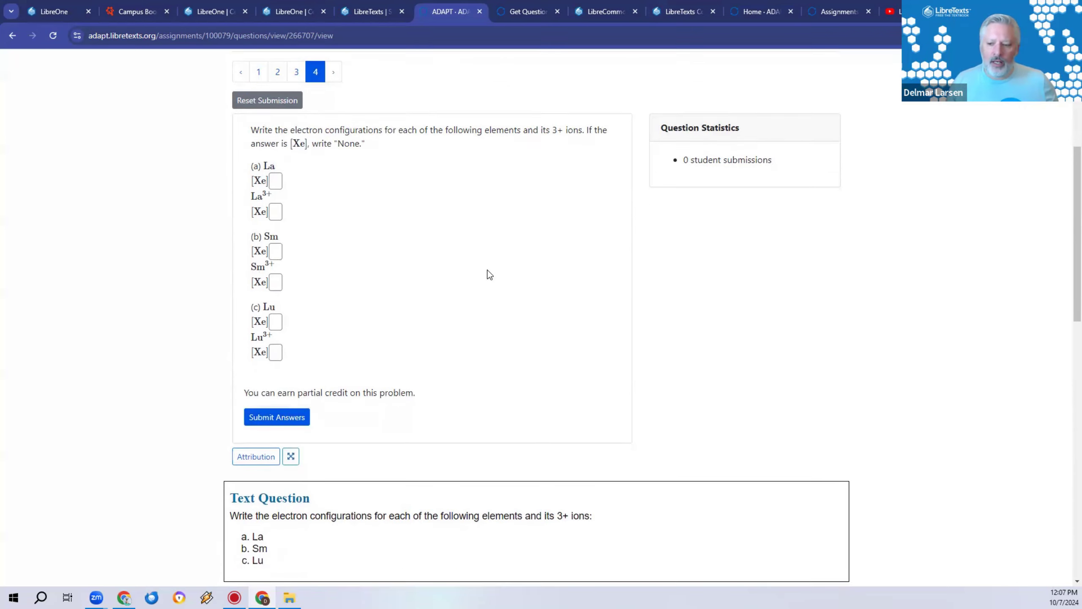
pyautogui.scroll(-3, 469, 256)
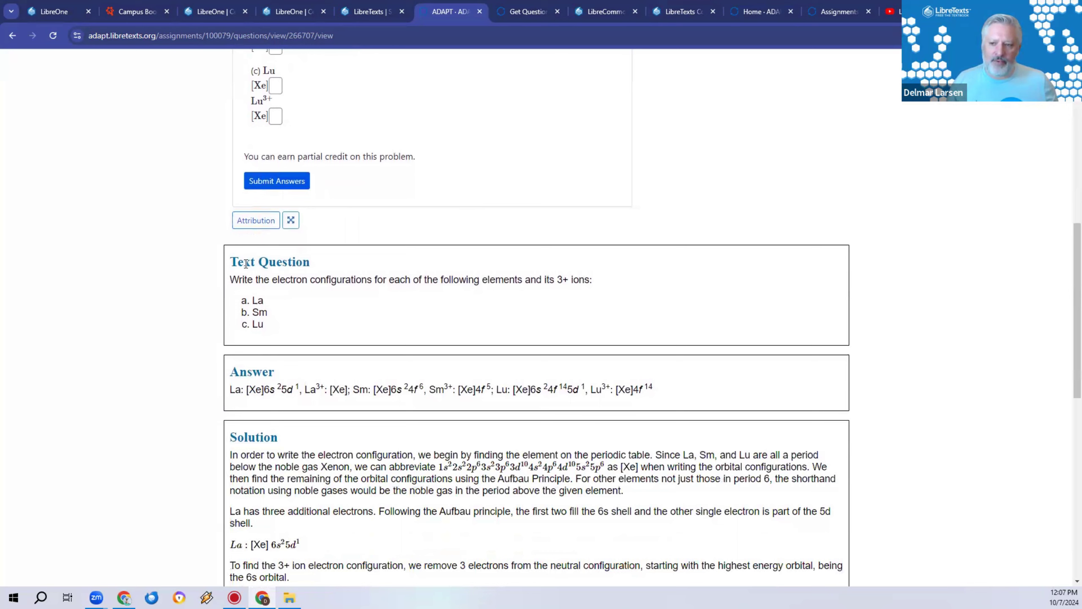
pyautogui.moveTo(231, 280); pyautogui.dragTo(266, 328)
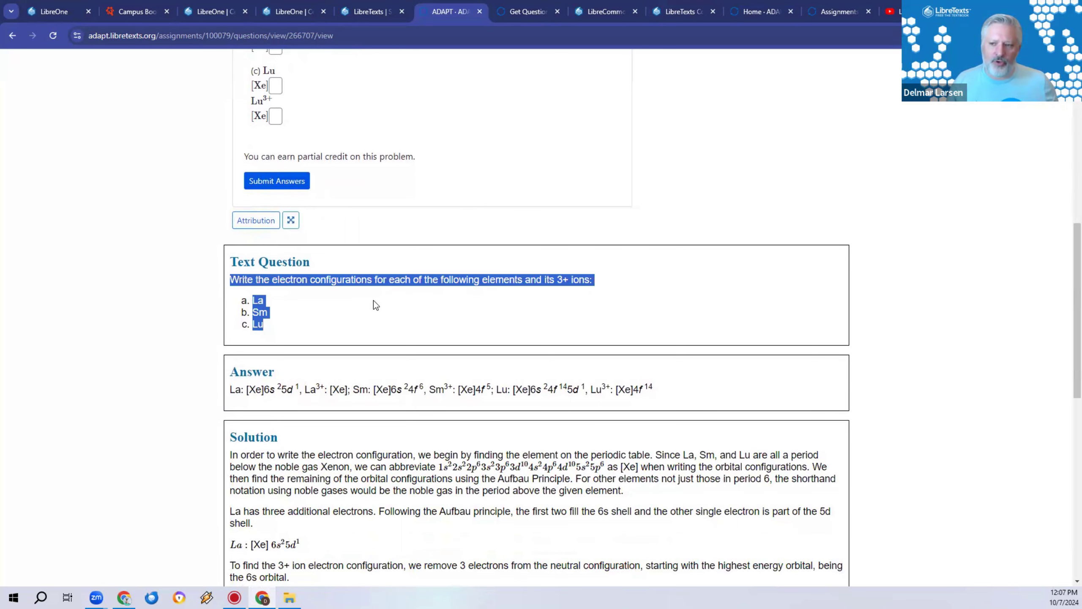
pyautogui.scroll(6, 367, 269)
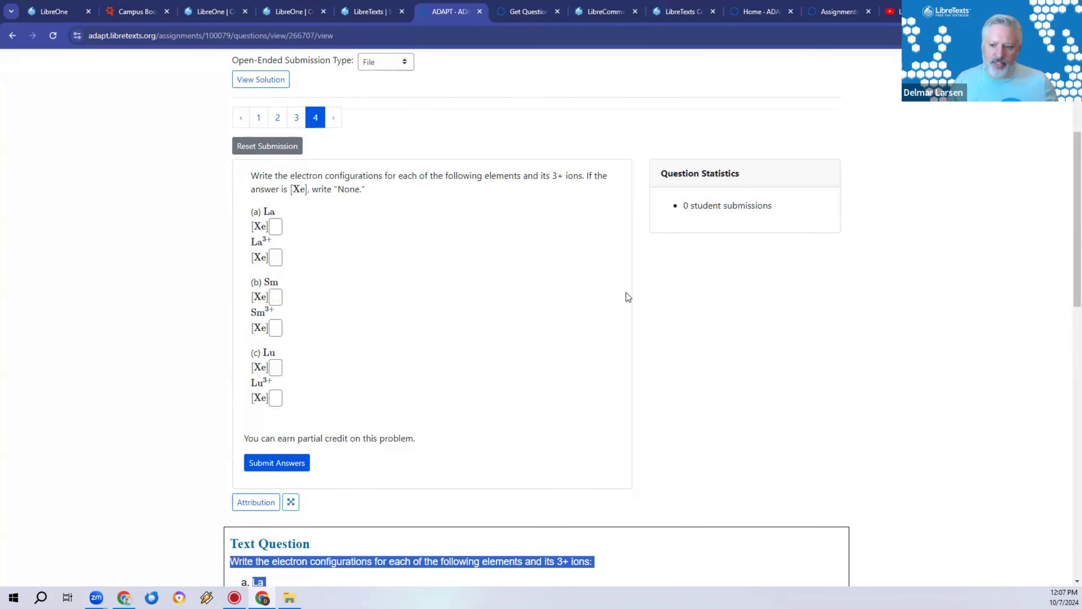
pyautogui.click(401, 237)
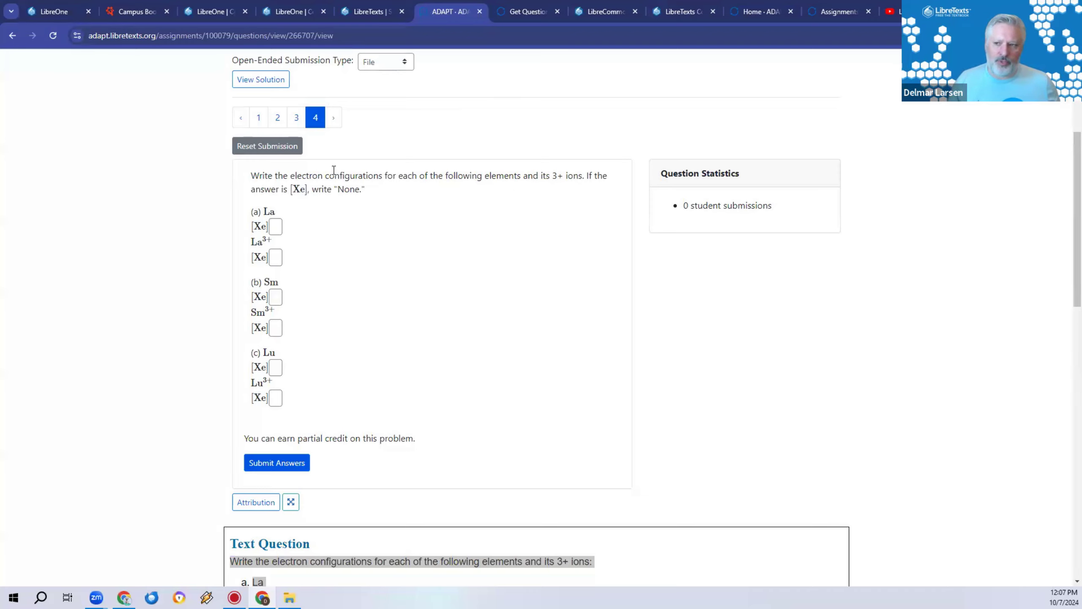
# Try to view the frame source of the embedded electron configuration question
pyautogui.rightClick(336, 188)
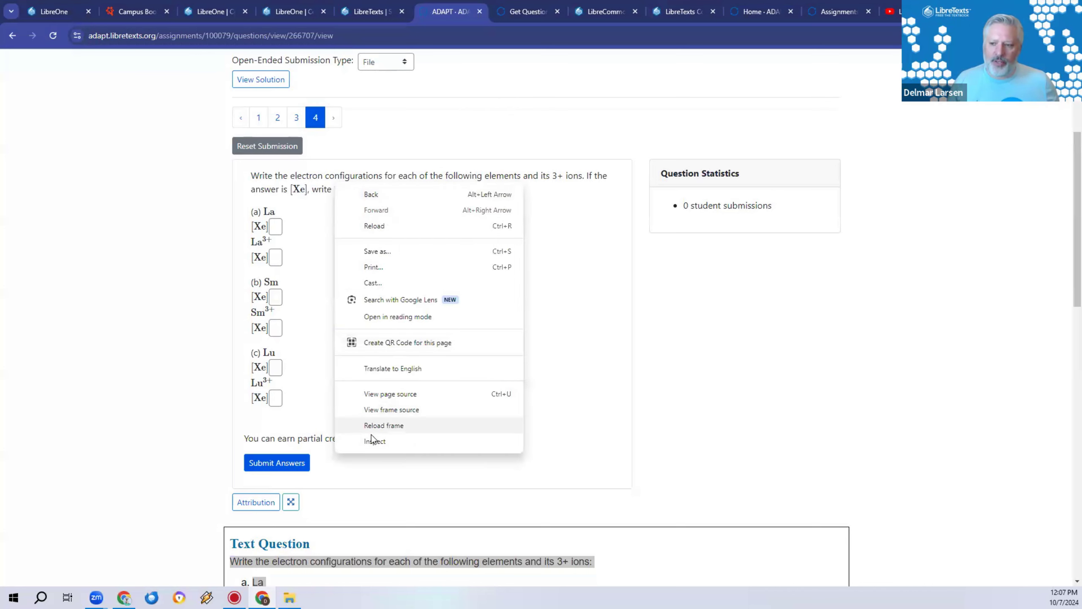
pyautogui.click(396, 410)
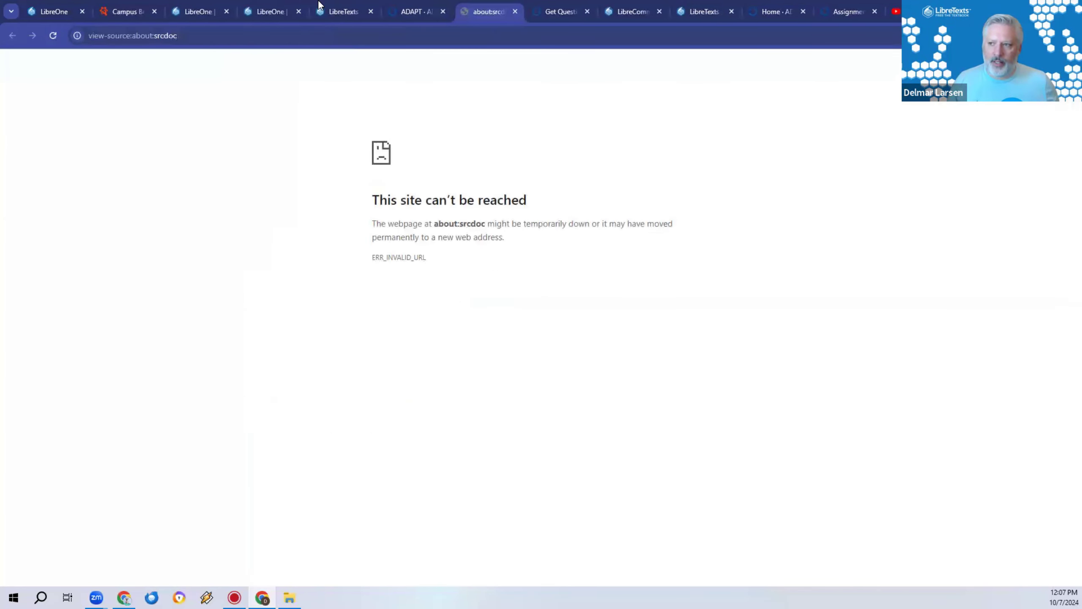
pyautogui.click(419, 11)
# Open the page source of the cloned question's view page and examine its code
pyautogui.rightClick(392, 228)
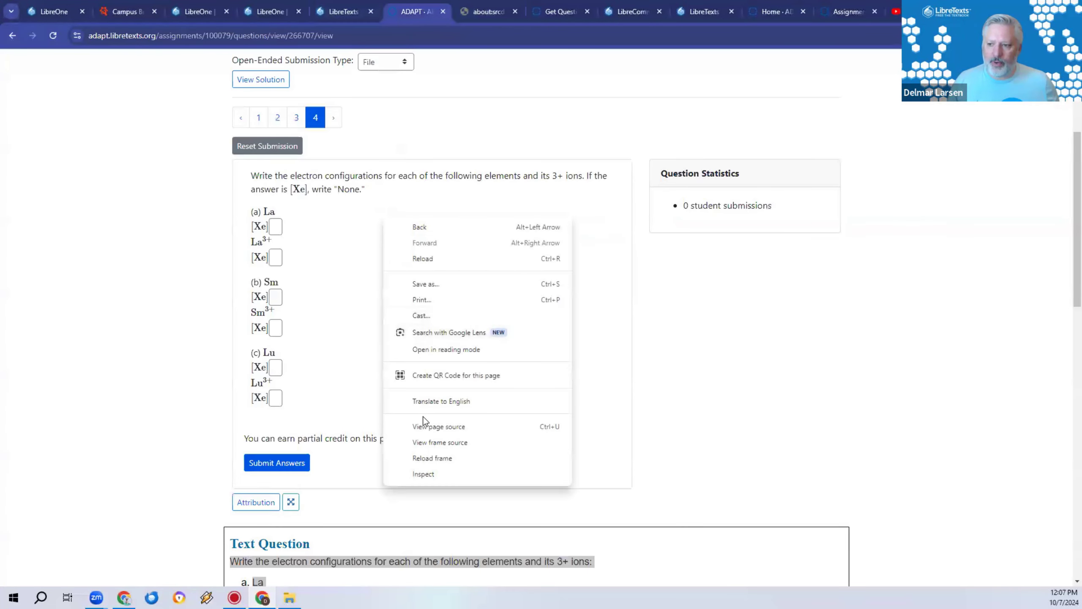
pyautogui.click(424, 426)
pyautogui.scroll(-6, 334, 430)
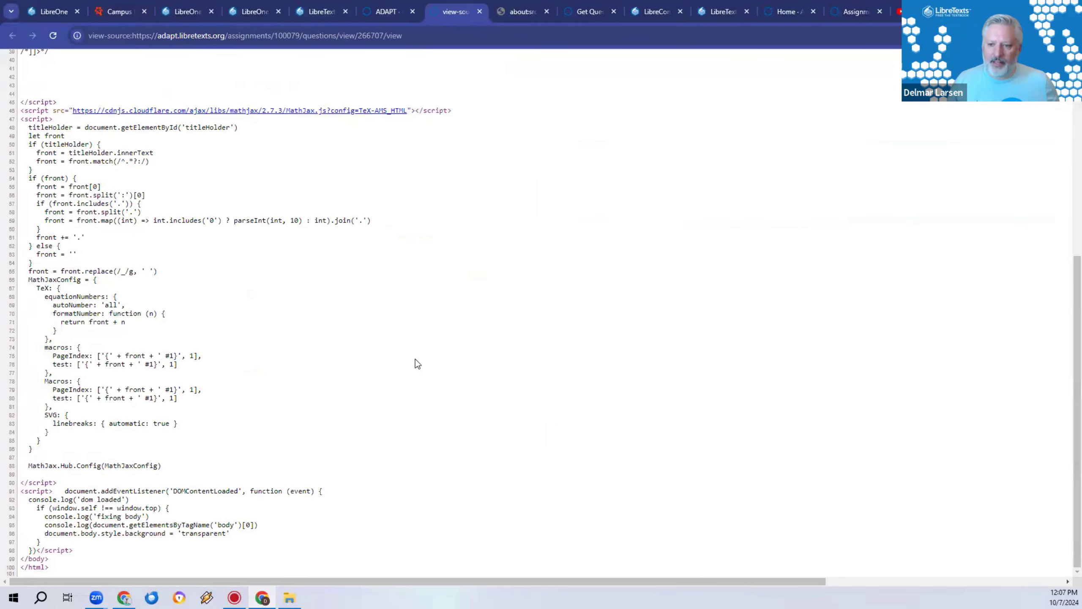
# Look through the scripts and MathJax configuration in the page source of the cloned question
pyautogui.scroll(6, 193, 213)
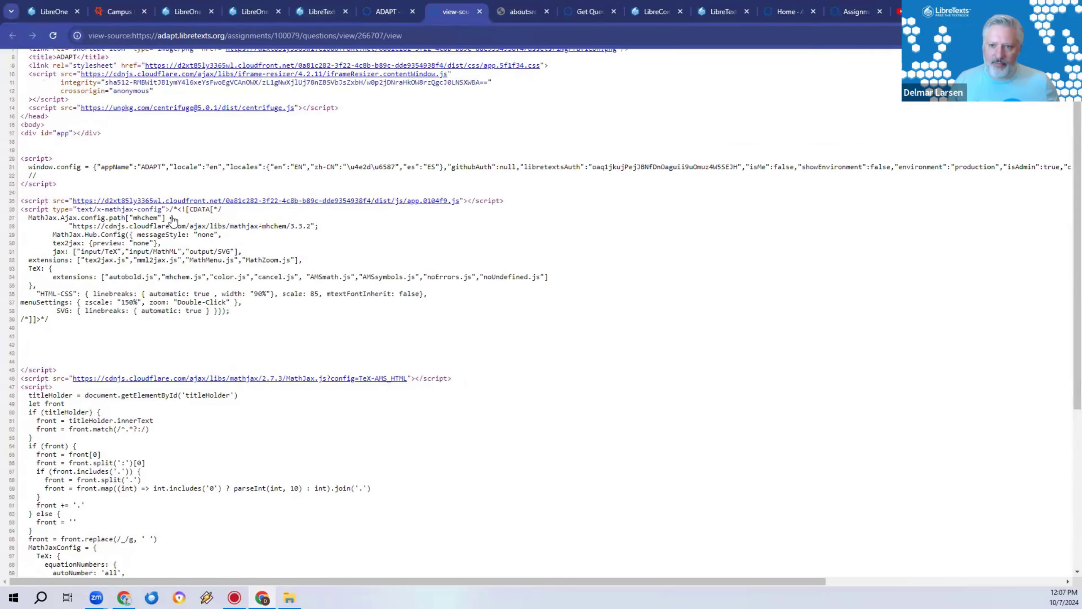
pyautogui.scroll(2, 166, 299)
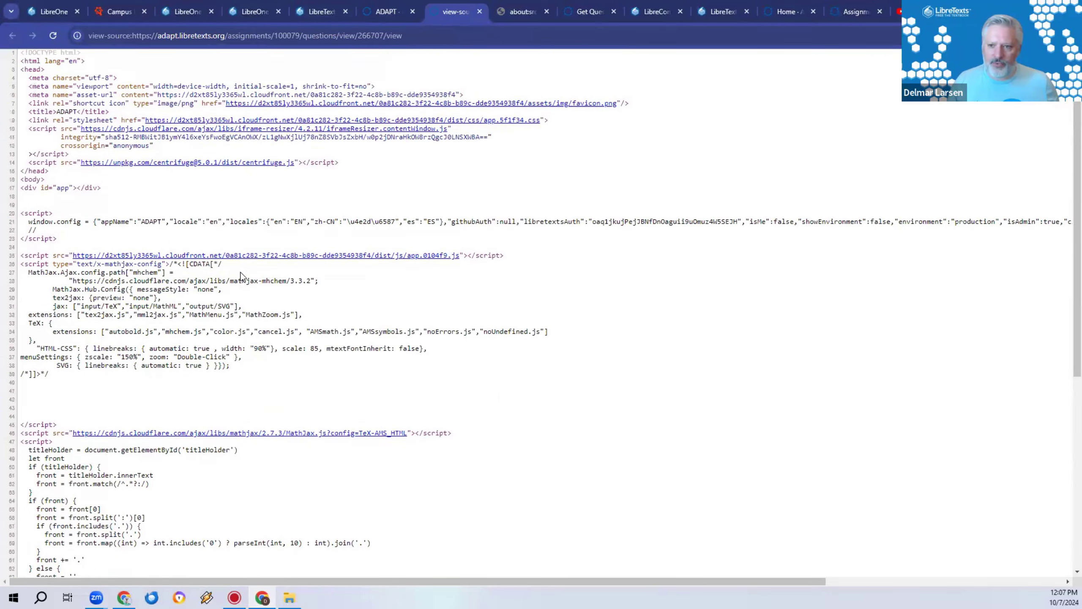
pyautogui.scroll(-6, 369, 375)
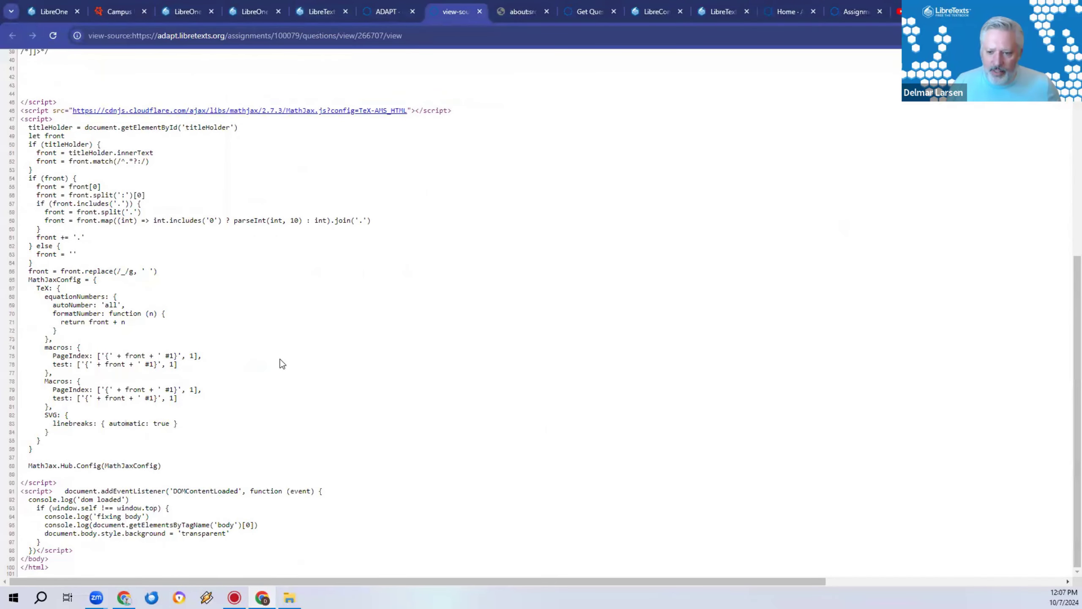
pyautogui.scroll(5, 246, 351)
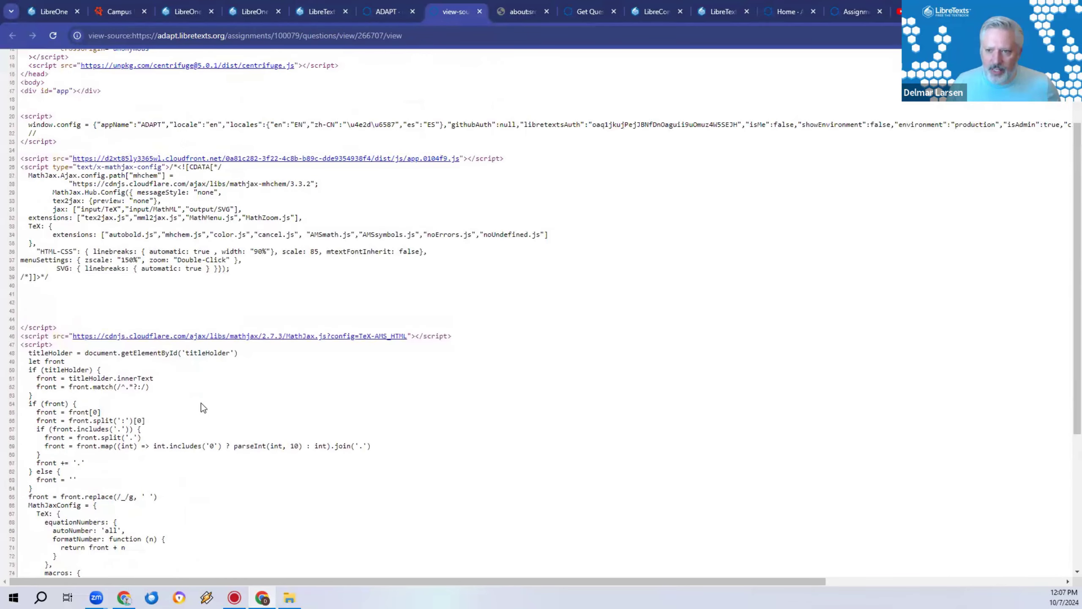
pyautogui.scroll(3, 303, 224)
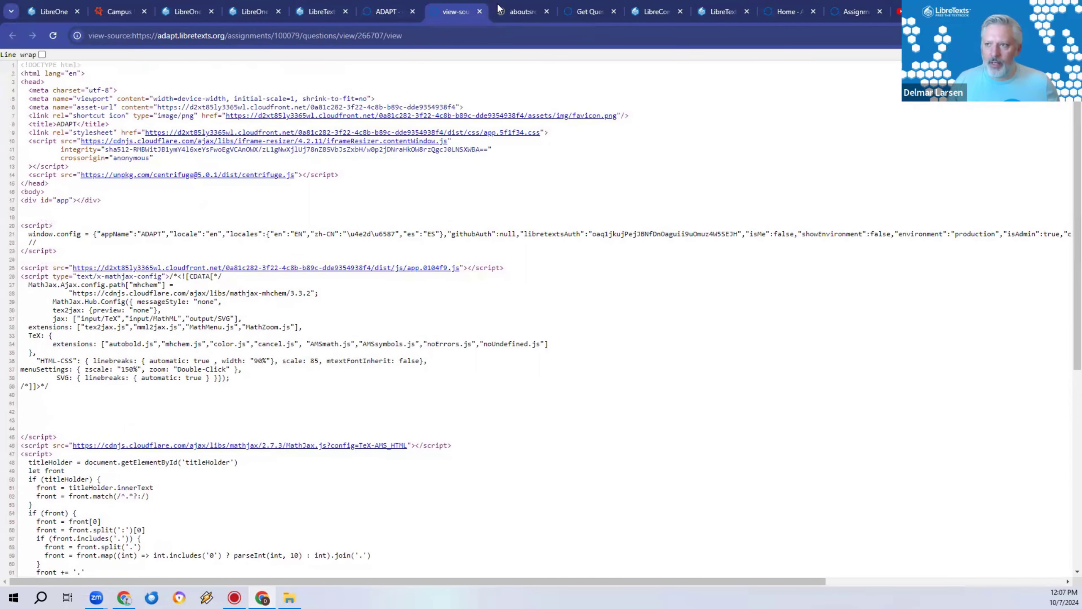
# Return to the cloned ADAPT question, highlight the interactive question's text through the partial-credit note, and clear the highlight
pyautogui.click(515, 9)
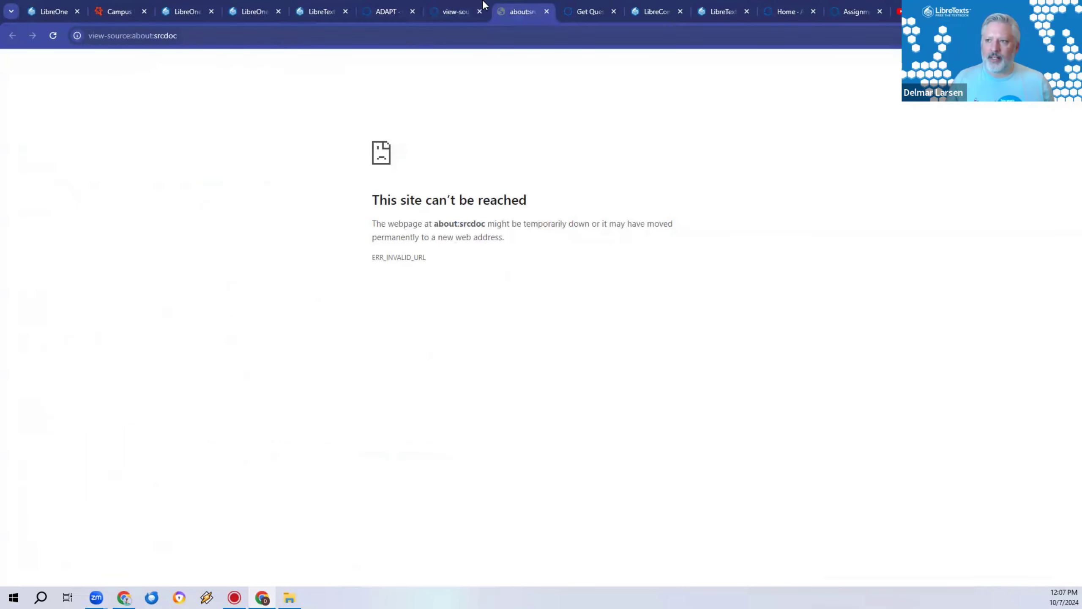
pyautogui.click(409, 9)
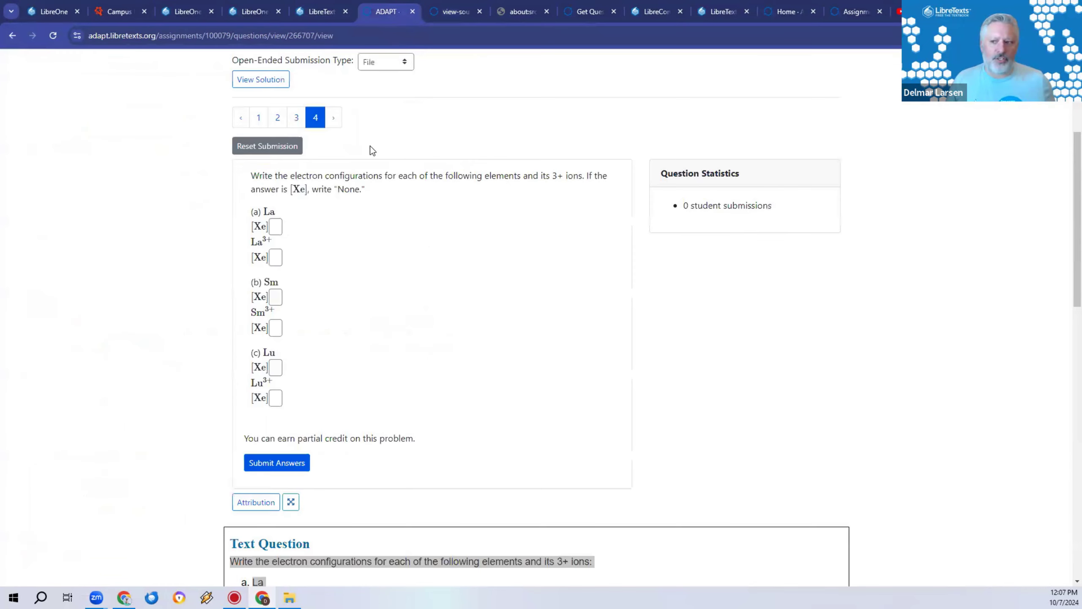
pyautogui.moveTo(254, 176); pyautogui.dragTo(443, 439)
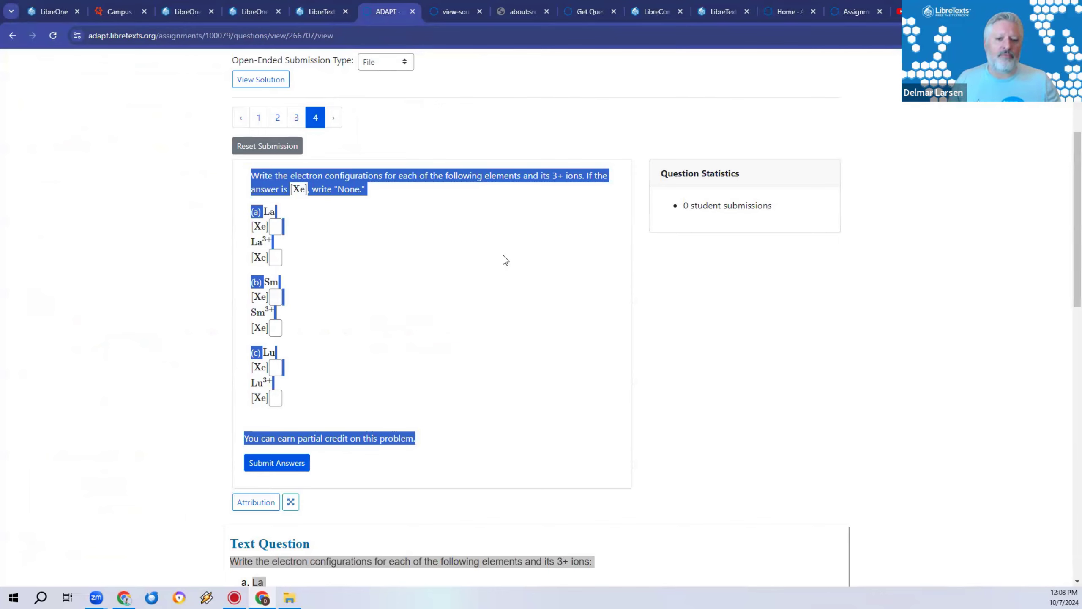
pyautogui.click(781, 337)
pyautogui.click(567, 319)
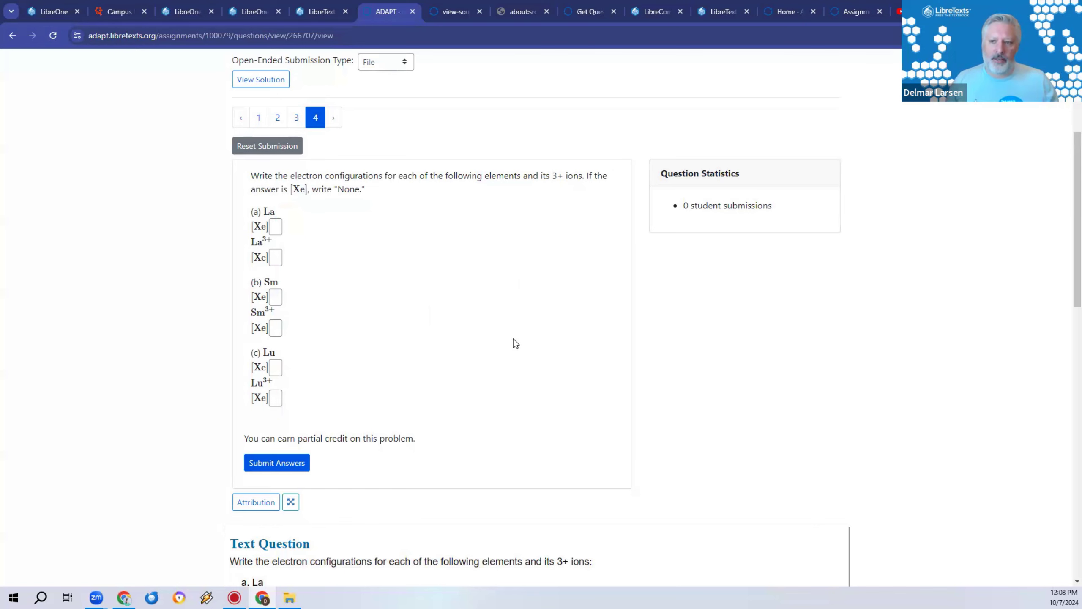
# Open the cloned question for editing and look over its title, folder, author and license information
pyautogui.scroll(5, 513, 339)
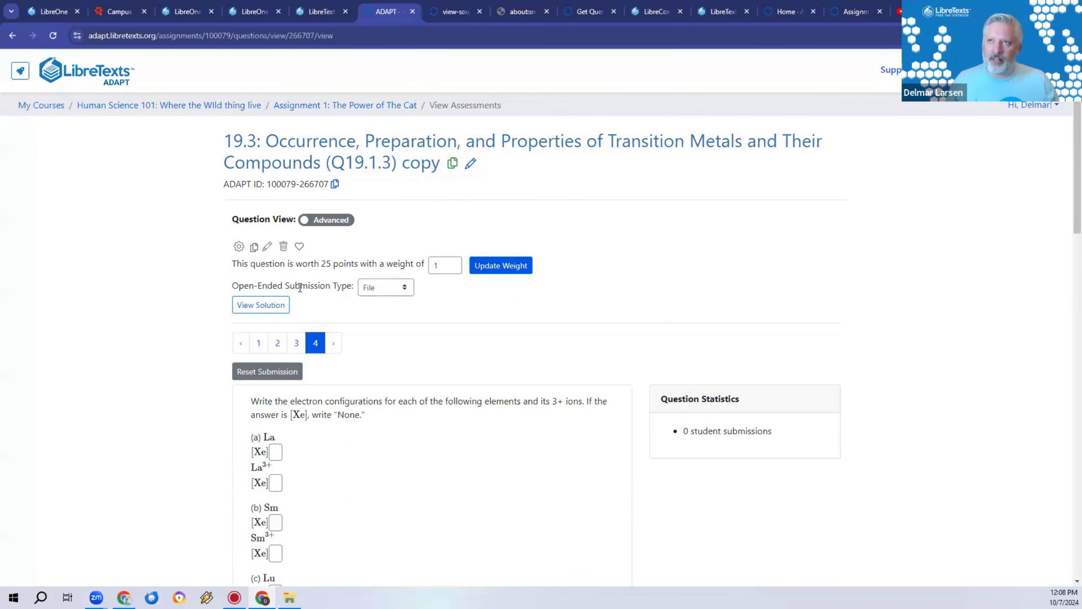
pyautogui.click(267, 247)
pyautogui.scroll(-5, 686, 370)
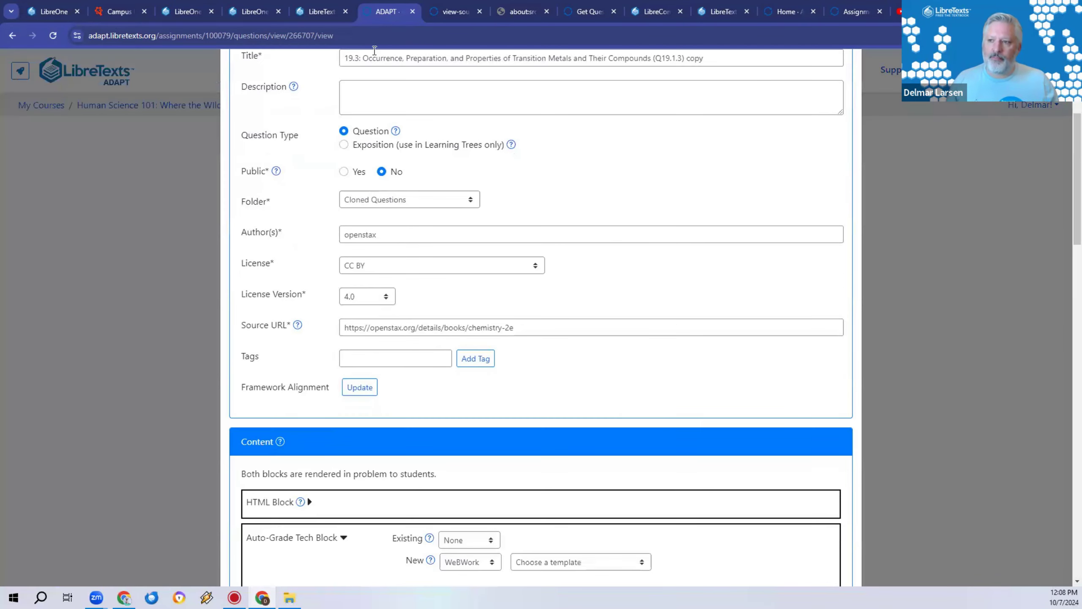
pyautogui.scroll(1, 407, 98)
pyautogui.click(404, 113)
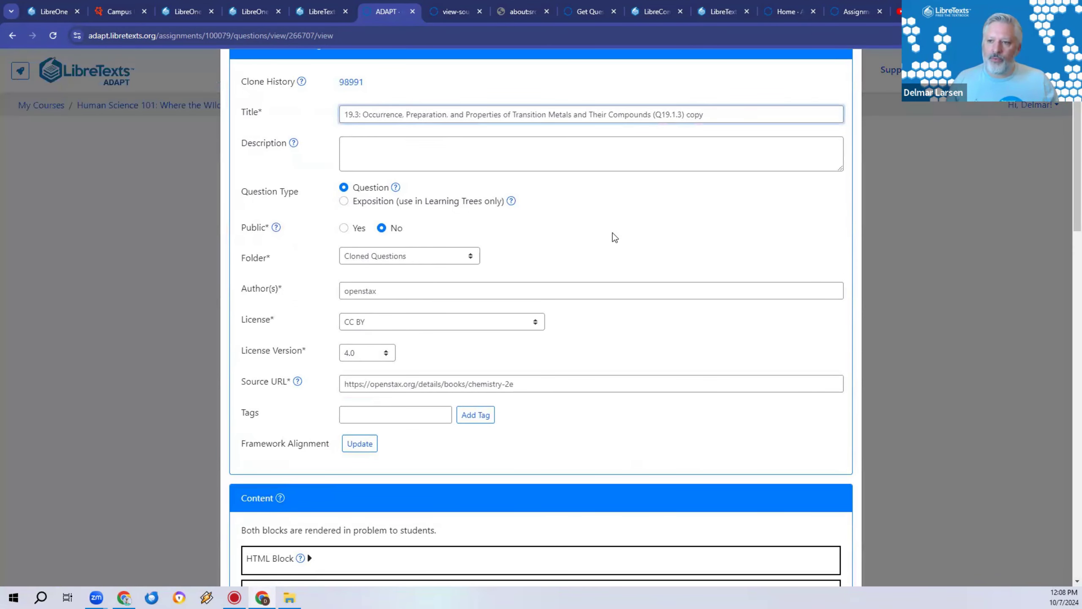
# View the source question listed in the clone history, and close the question editor without changing anything
pyautogui.scroll(3, 301, 252)
pyautogui.click(351, 251)
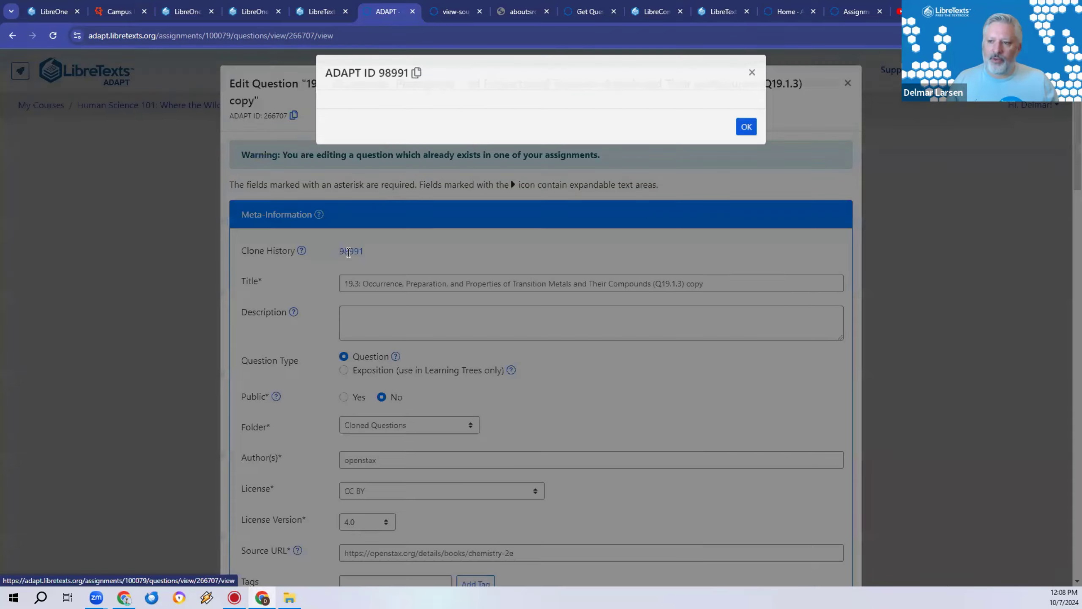
pyautogui.click(758, 84)
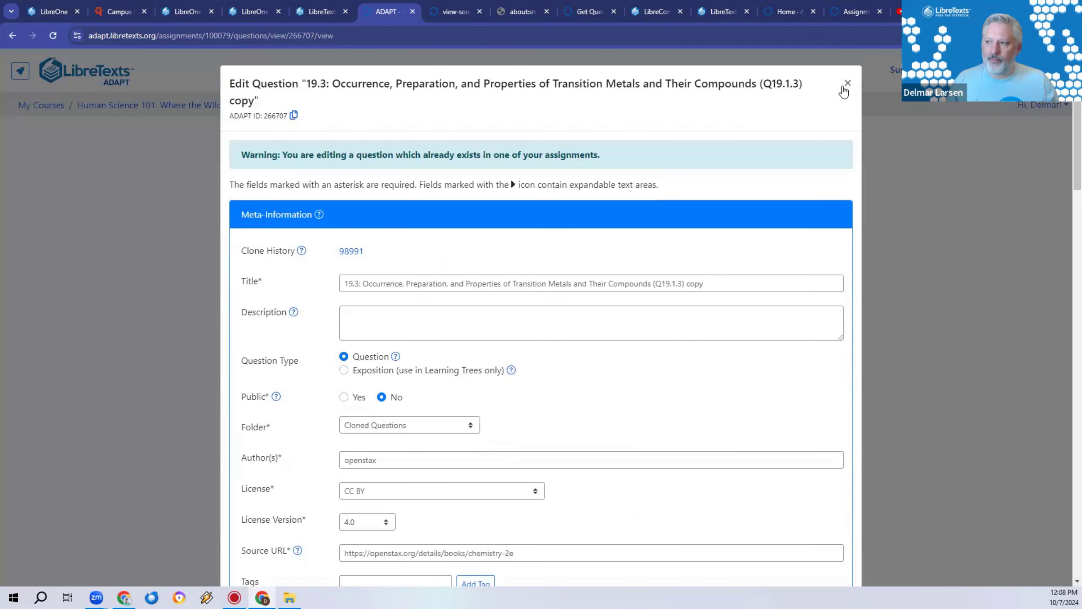
pyautogui.click(848, 84)
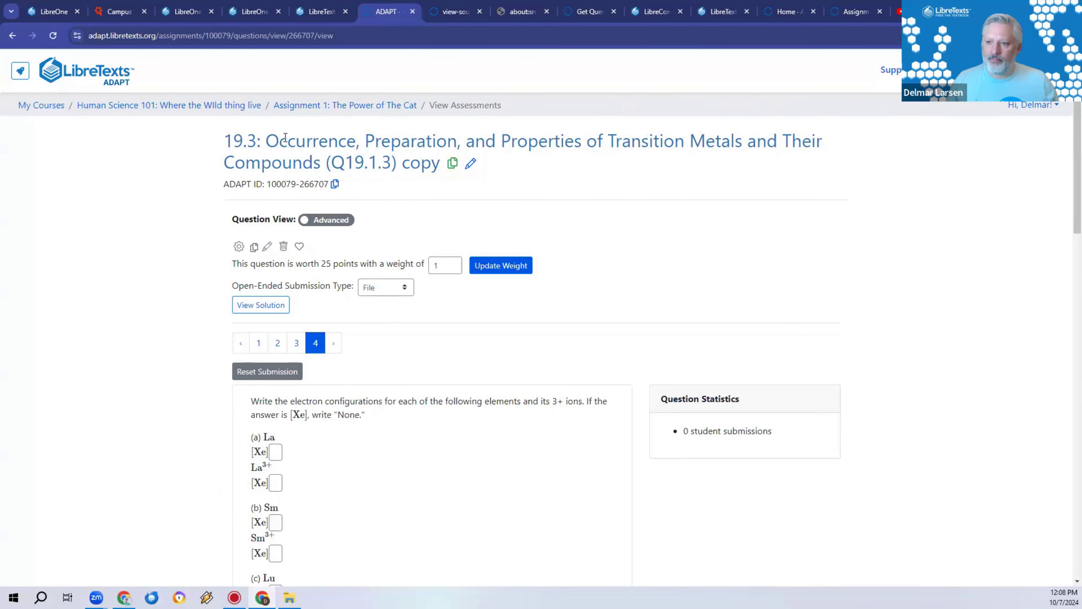
# Go back to Assignment 1: The Power of The Cat and open the original Q19.1.3 question
pyautogui.click(320, 9)
pyautogui.click(390, 11)
pyautogui.click(322, 101)
pyautogui.click(443, 285)
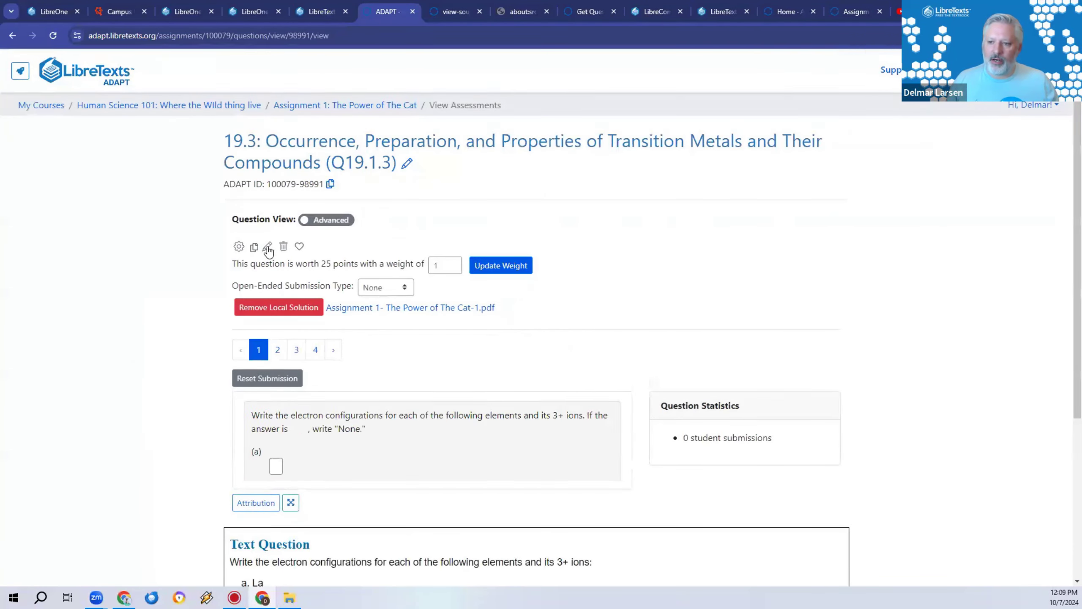
# Open the original question for editing and view its revision list, keeping the current revision selected
pyautogui.click(254, 247)
pyautogui.click(501, 200)
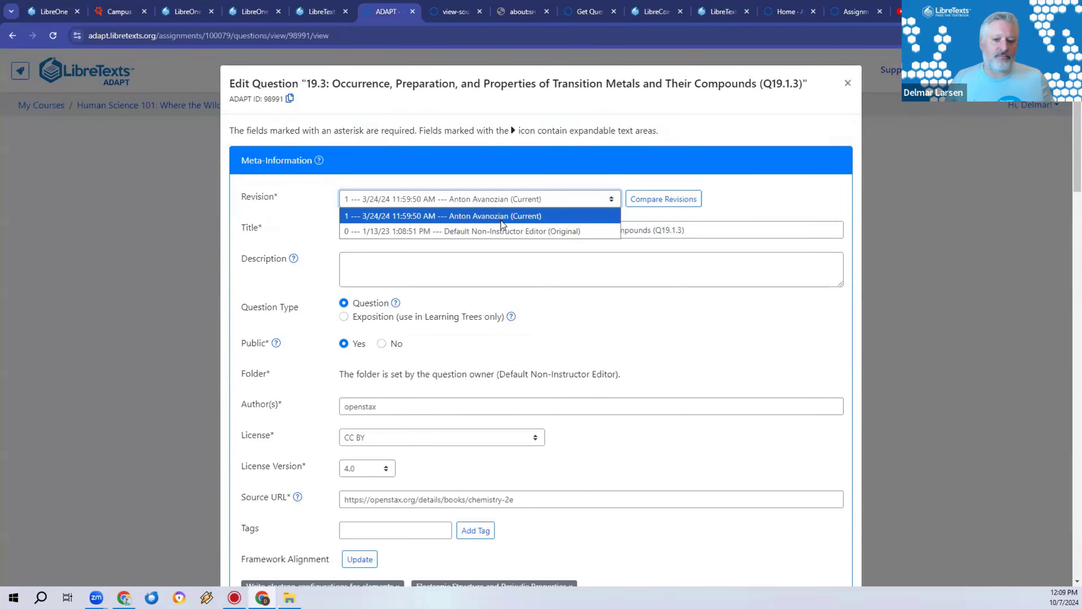
pyautogui.click(496, 213)
# Examine the original question's WeBWorK code, HTML block alternative, answer and solution text
pyautogui.scroll(-20, 352, 203)
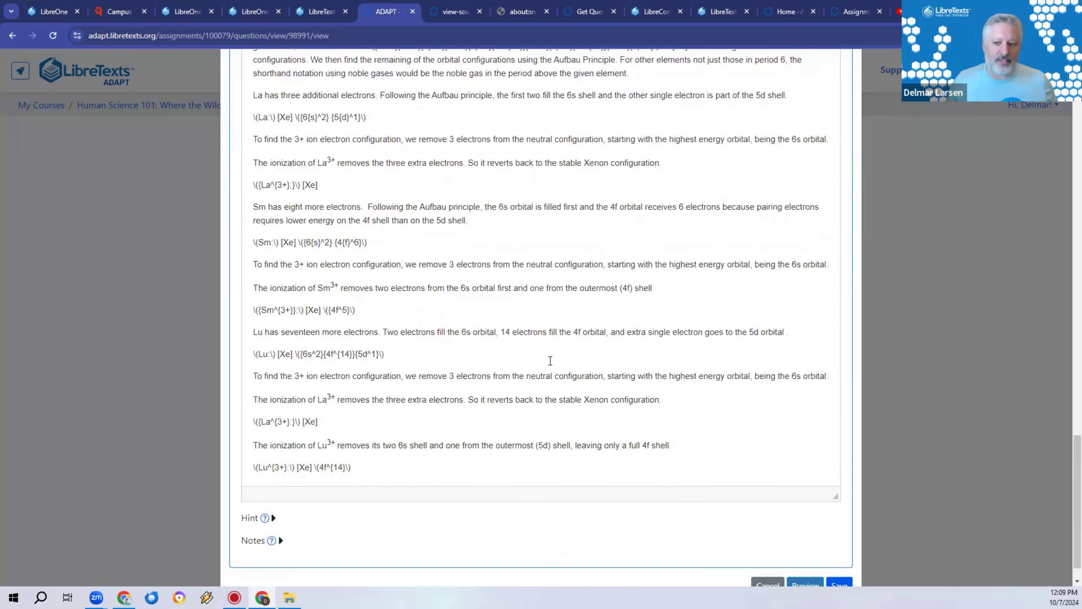
pyautogui.scroll(15, 532, 294)
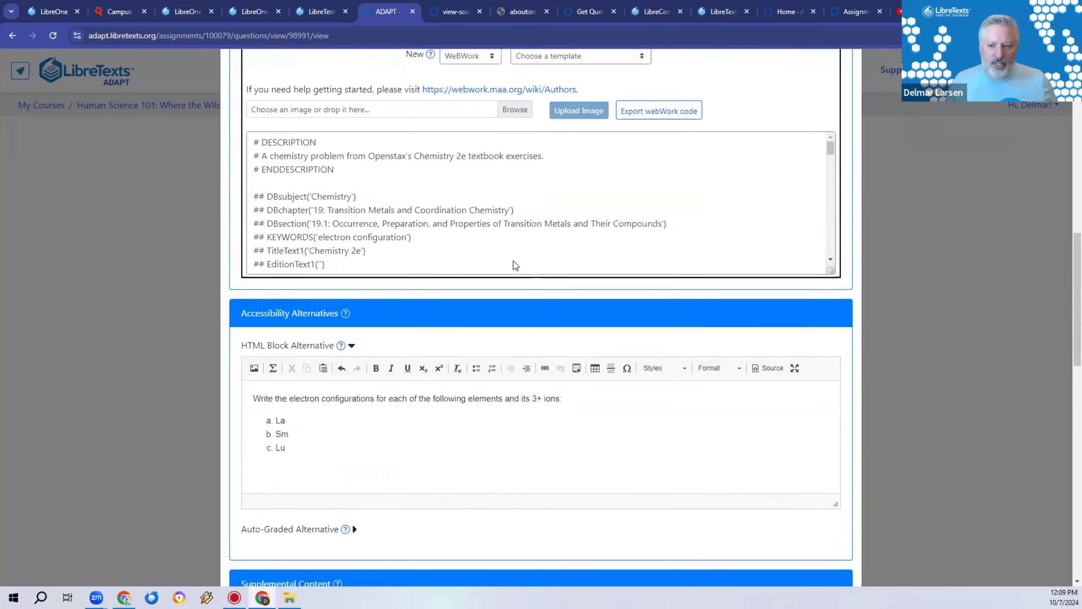
pyautogui.scroll(14, 514, 261)
pyautogui.scroll(-15, 513, 261)
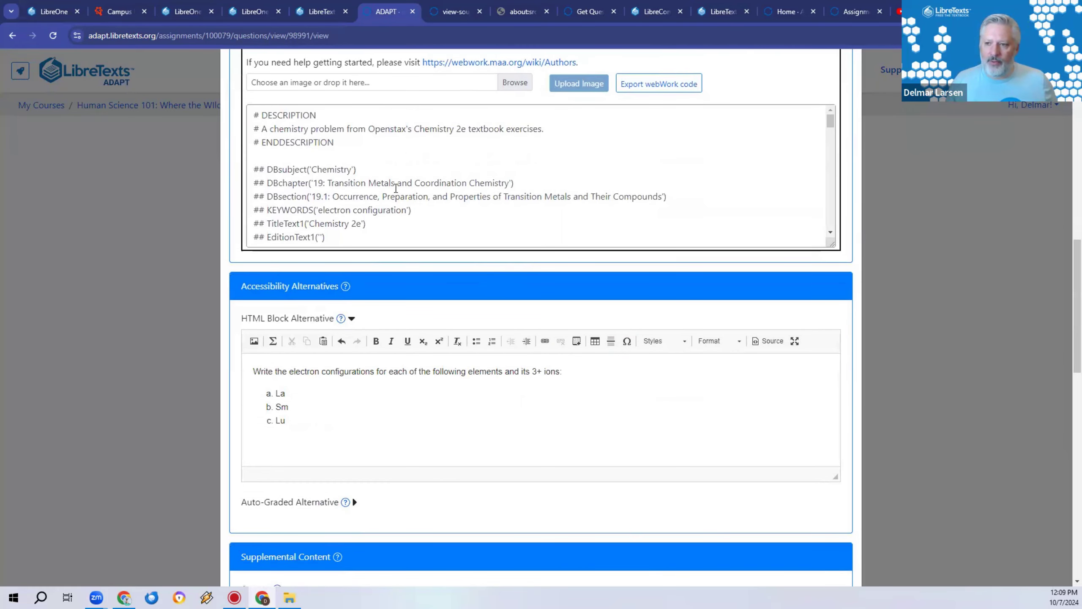
pyautogui.scroll(-10, 411, 194)
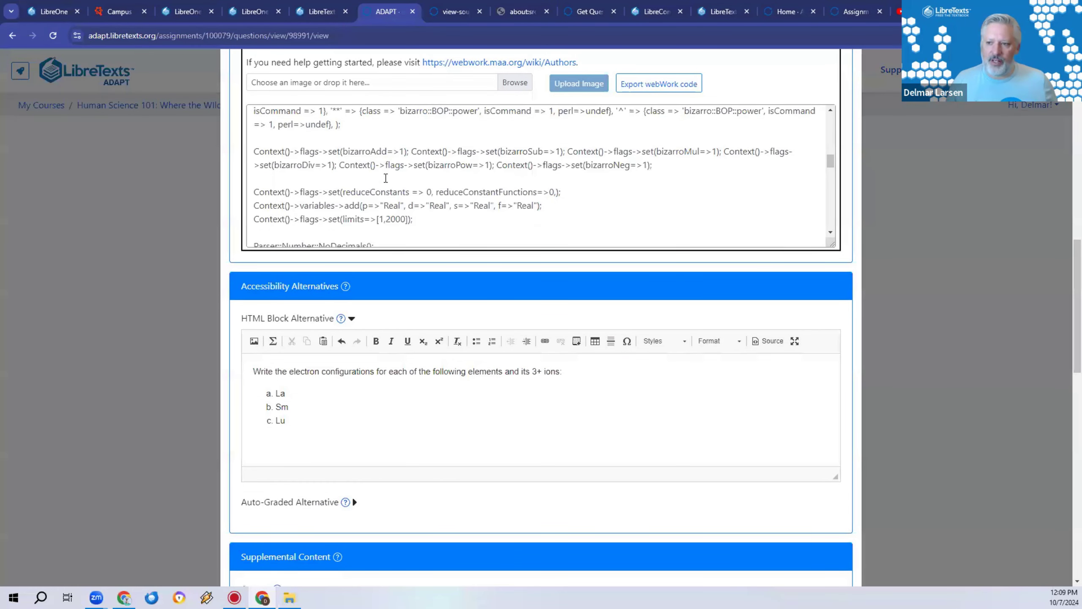
pyautogui.scroll(-3, 393, 194)
pyautogui.scroll(-10, 443, 422)
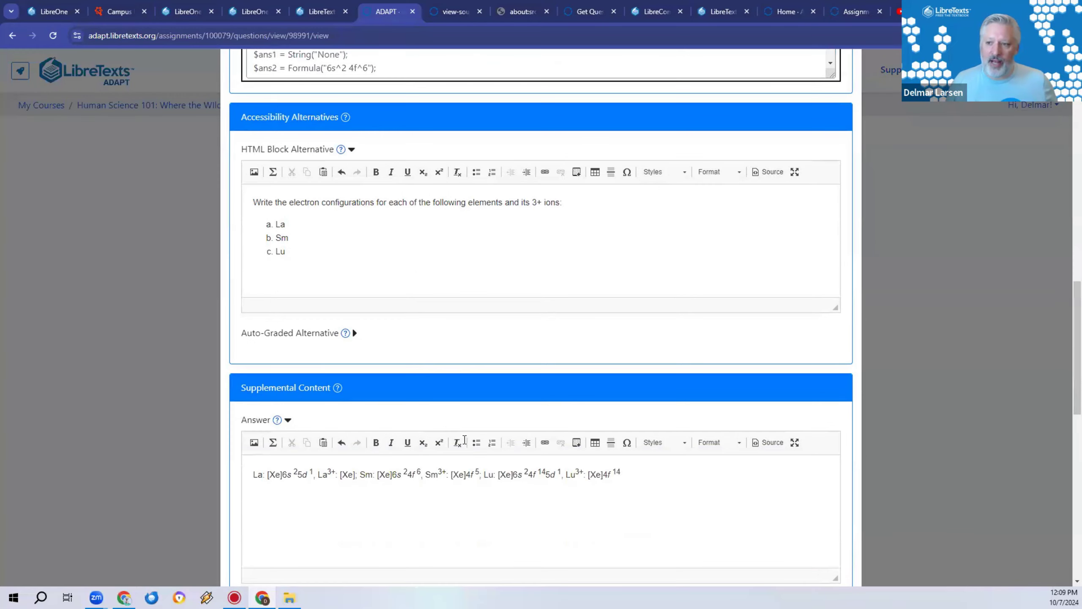
pyautogui.scroll(-8, 477, 443)
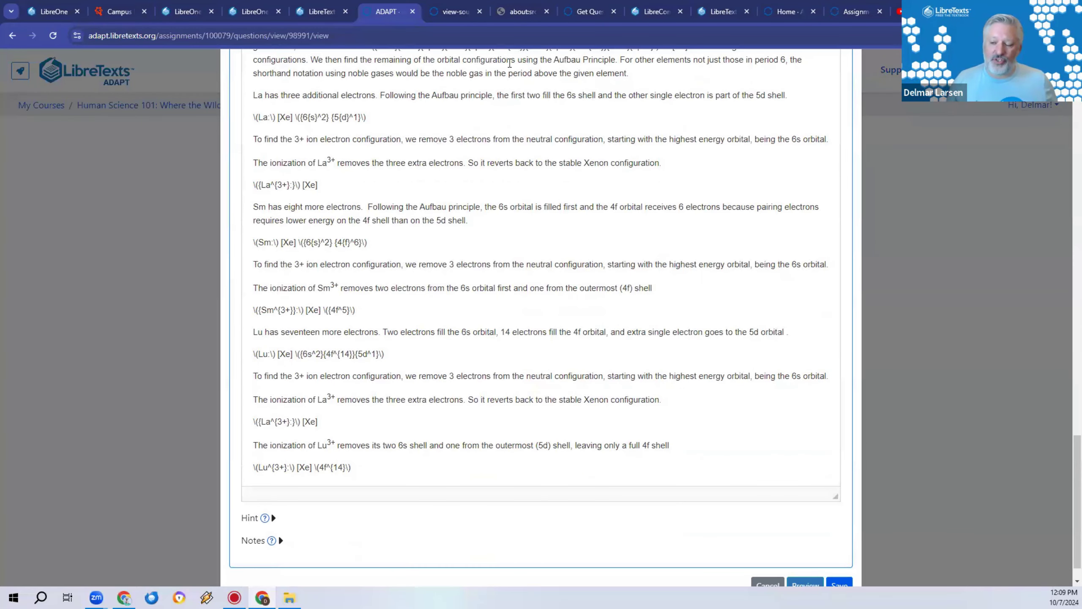
# Highlight the entire solution text of the original question, and leave the editor without saving
pyautogui.click(495, 277)
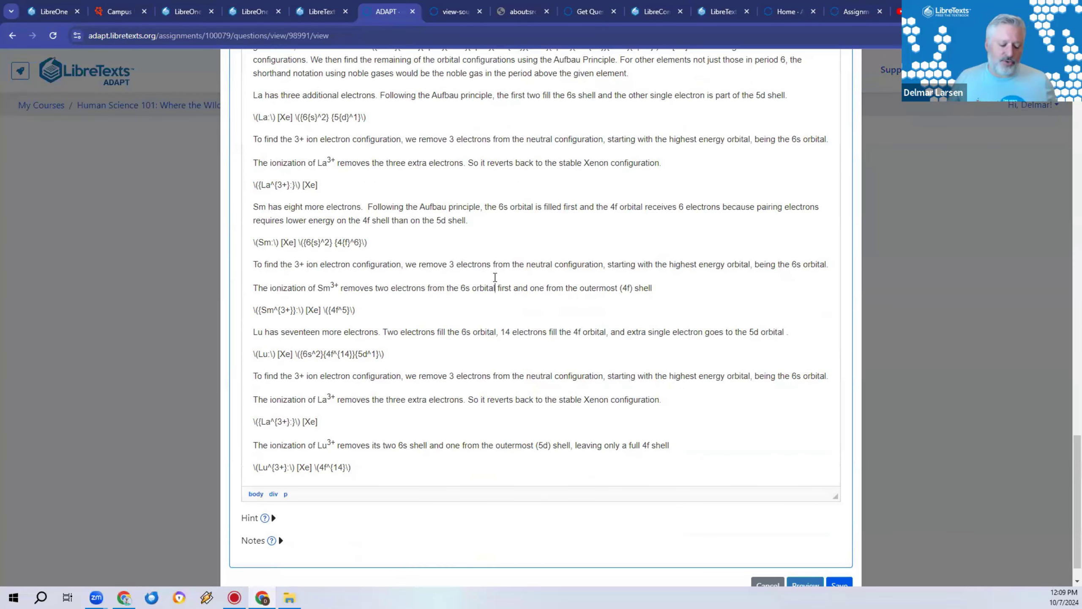
pyautogui.hotkey('ctrl', 'a')
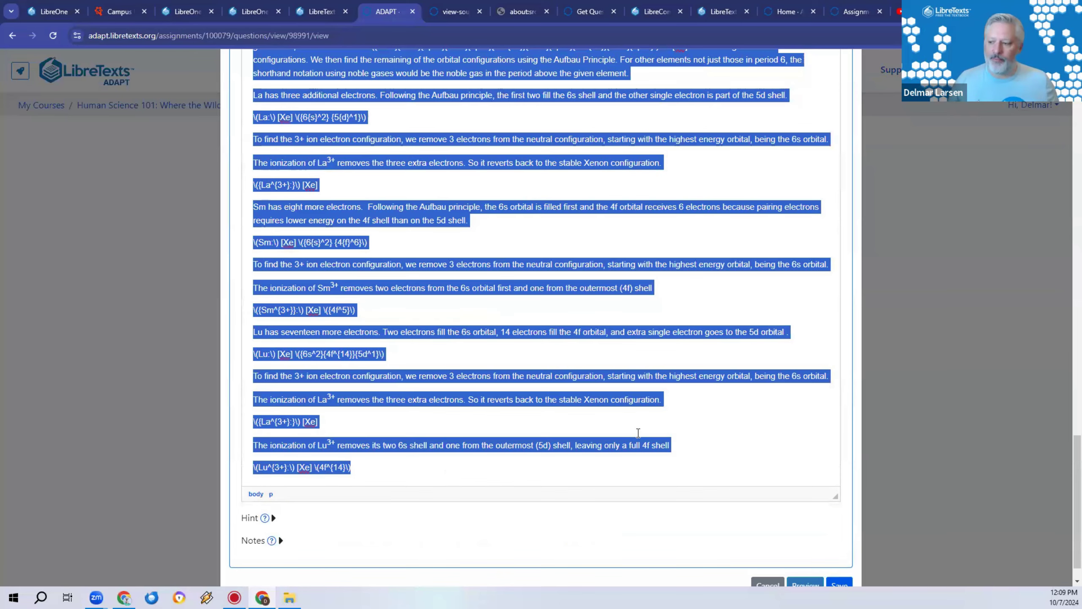
pyautogui.scroll(-1, 724, 515)
pyautogui.click(768, 552)
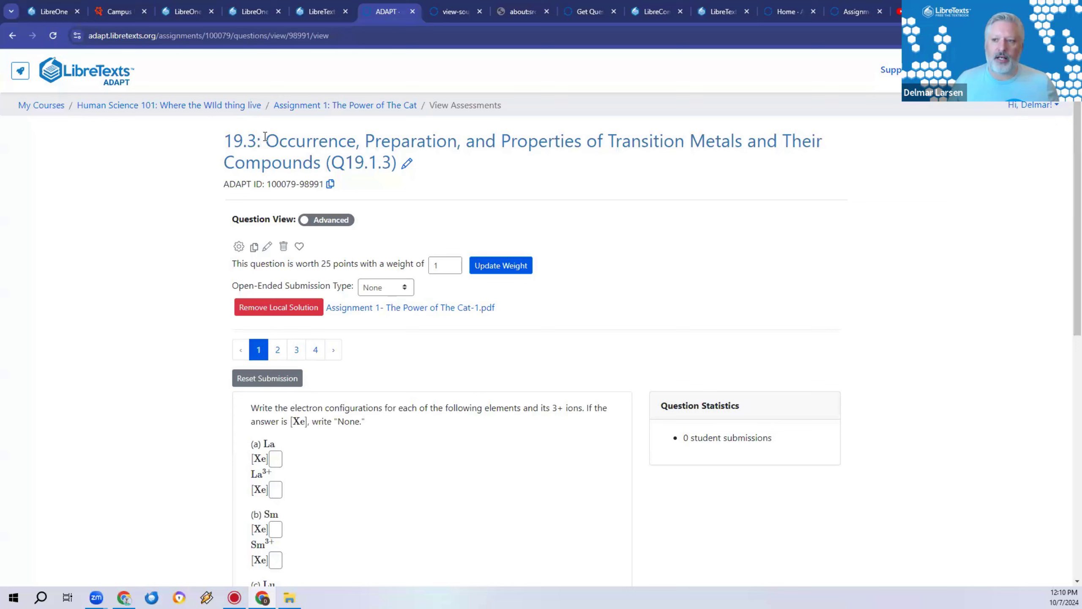
# Return to the Human Science 101 assignments and close the ADAPT course, page source, Get Questions and glossary tabs
pyautogui.click(248, 106)
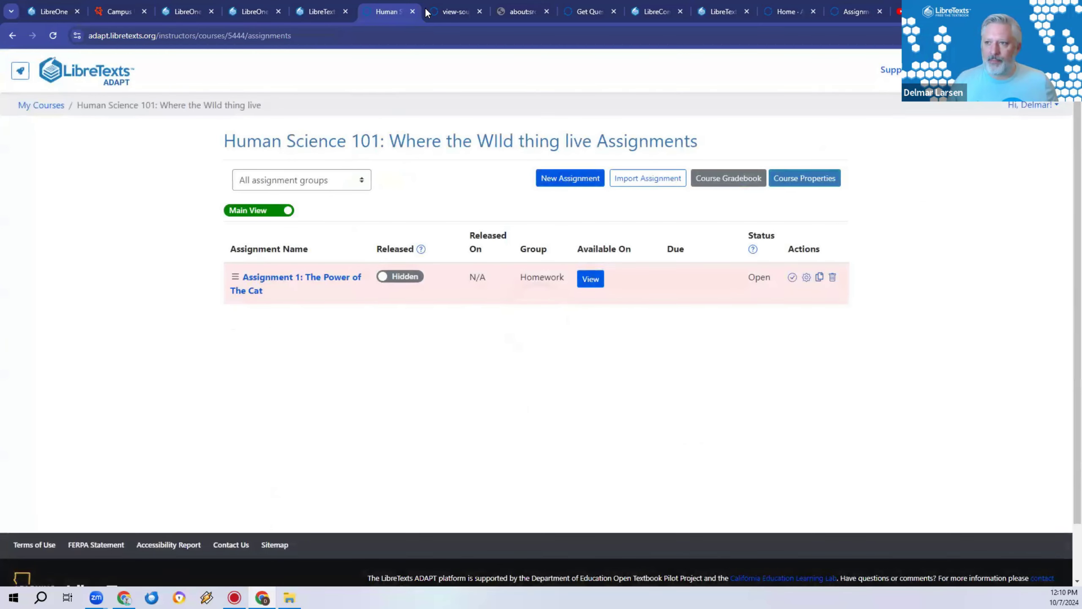
pyautogui.click(413, 11)
pyautogui.click(339, 12)
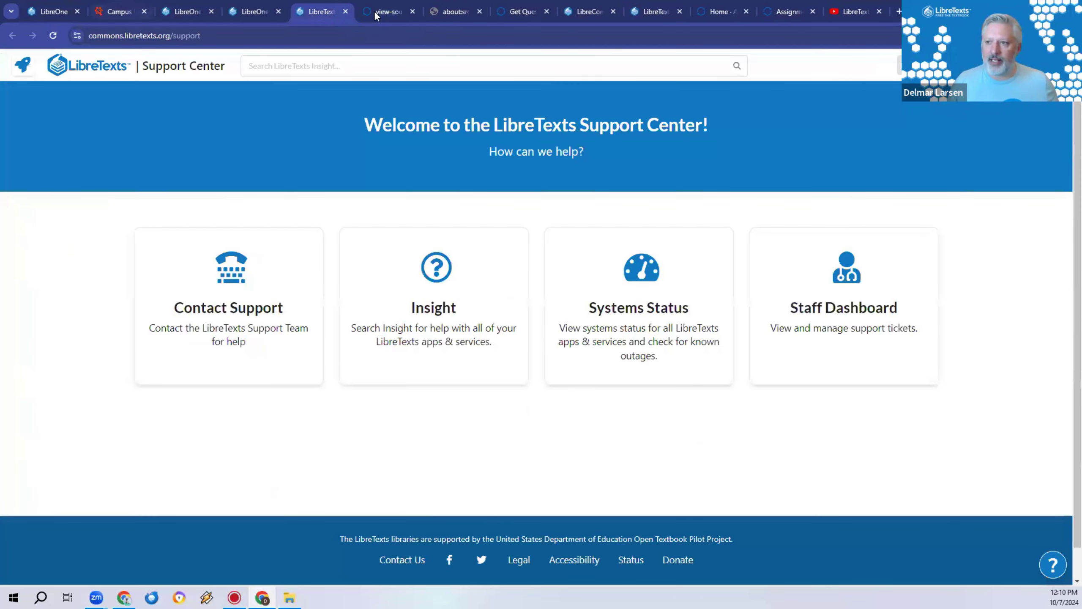
pyautogui.click(390, 10)
pyautogui.click(412, 11)
pyautogui.click(411, 11)
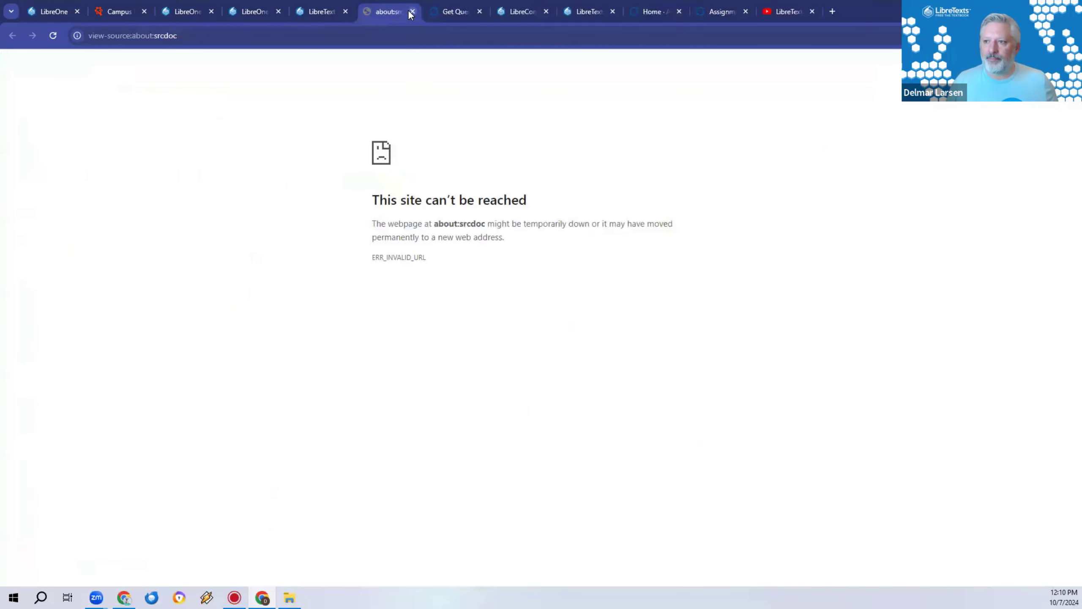
pyautogui.click(411, 11)
pyautogui.click(412, 12)
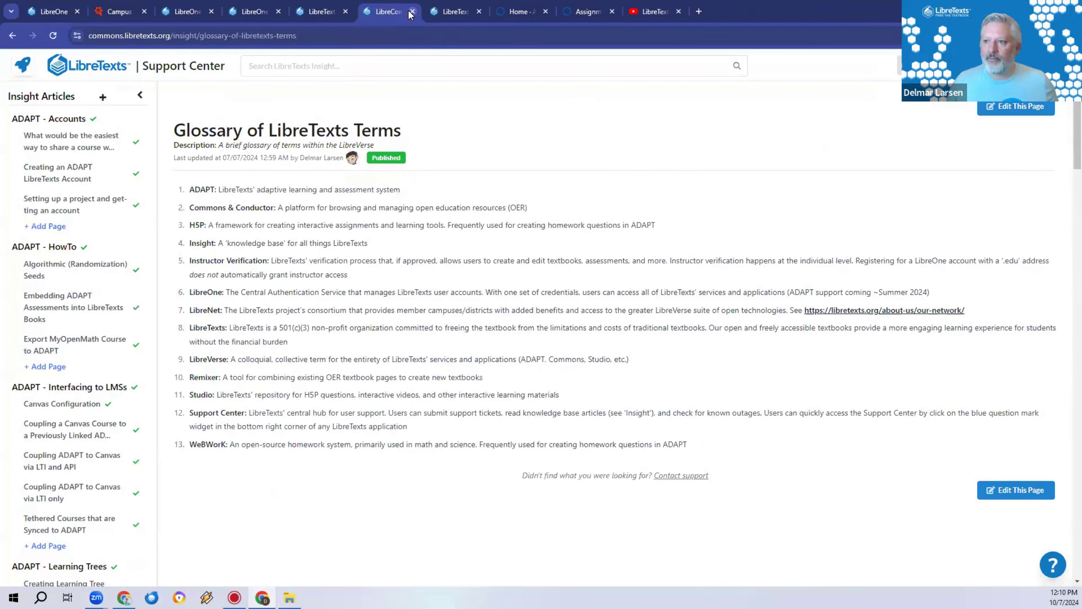
pyautogui.click(411, 12)
# Check the Engineering Campus Bookshelves page, and close every browser tab except the LibreOne home page
pyautogui.click(119, 11)
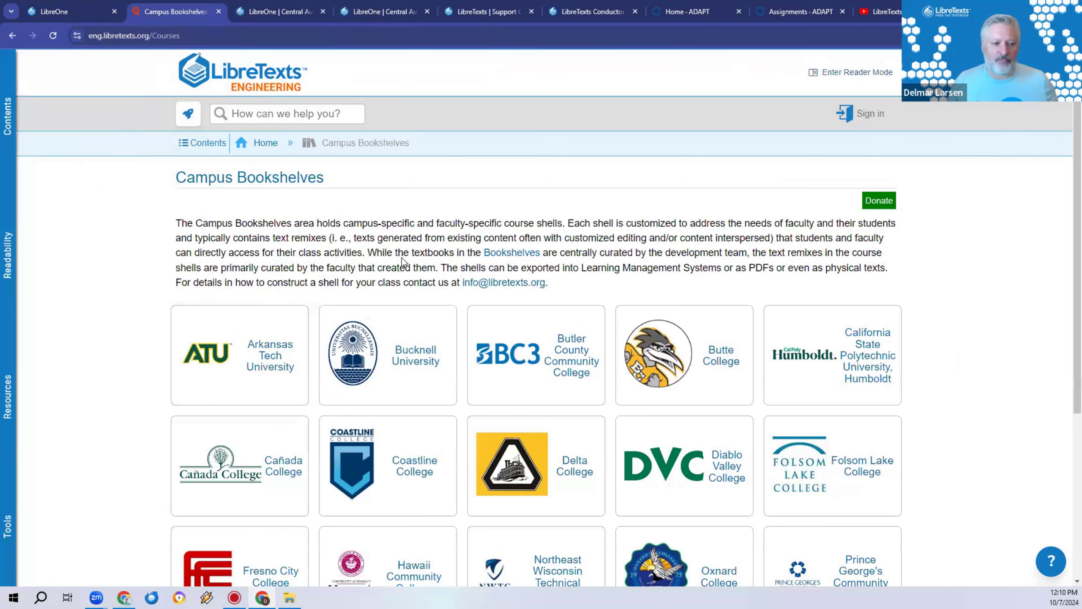
pyautogui.click(60, 10)
pyautogui.rightClick(62, 6)
pyautogui.click(107, 205)
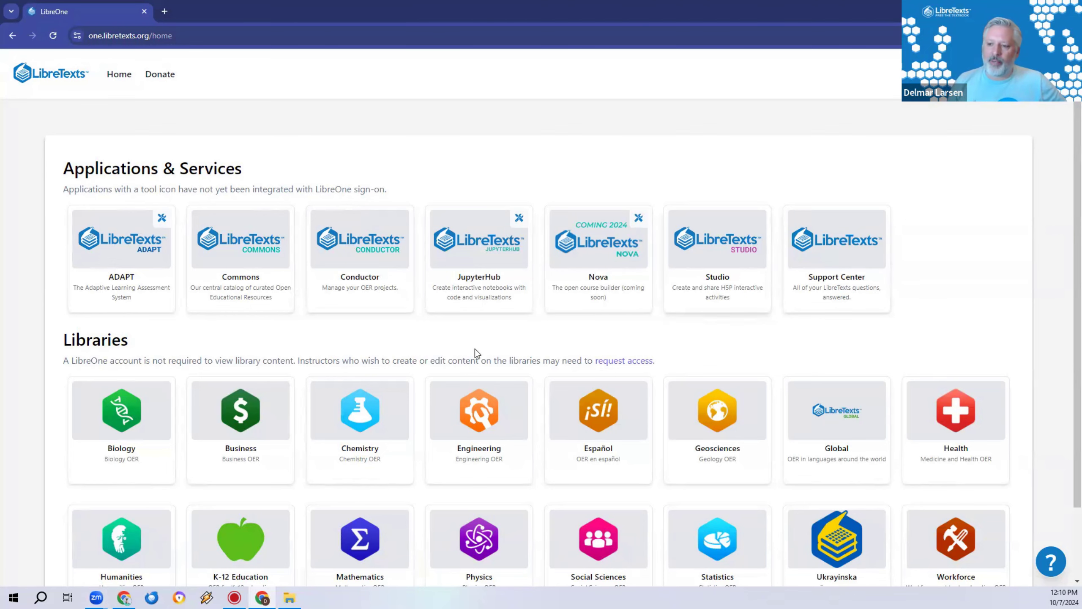
# Open the Biology library from LibreOne and go to its Campus Bookshelves
pyautogui.scroll(-2, 443, 333)
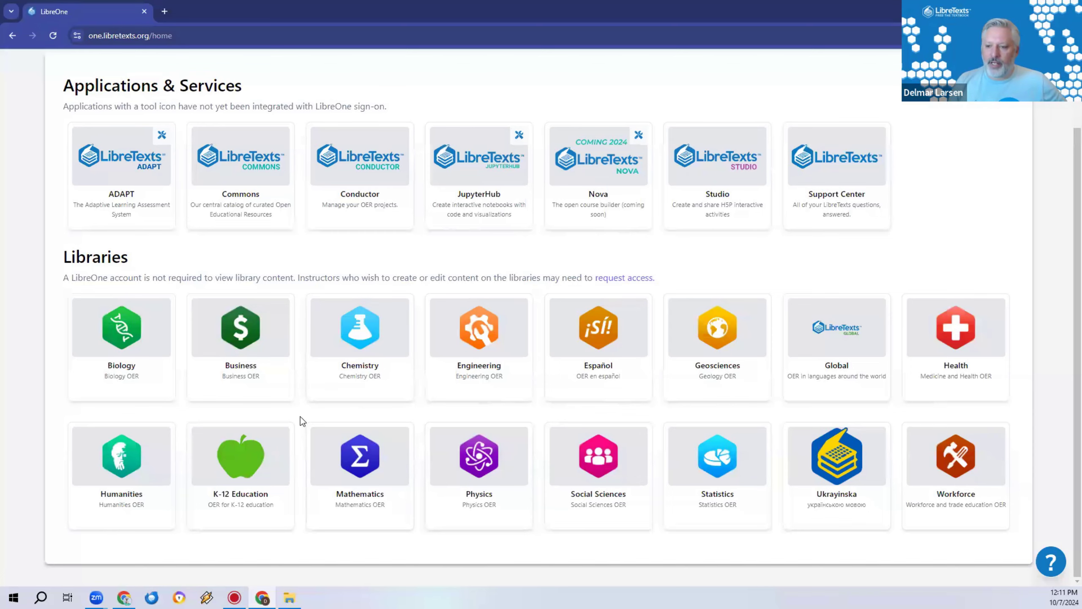
pyautogui.click(170, 329)
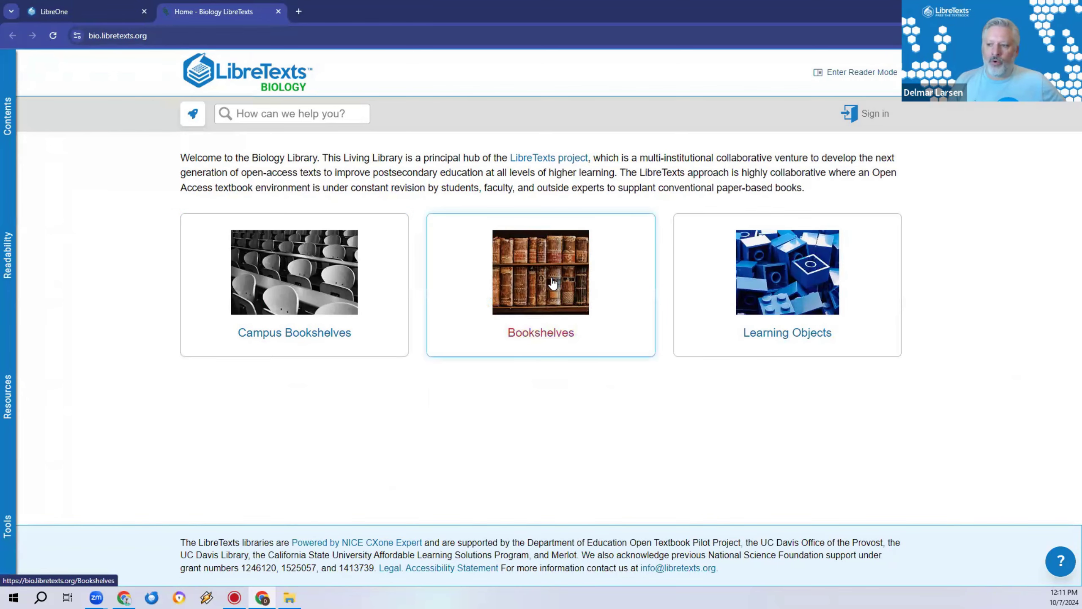
pyautogui.click(296, 248)
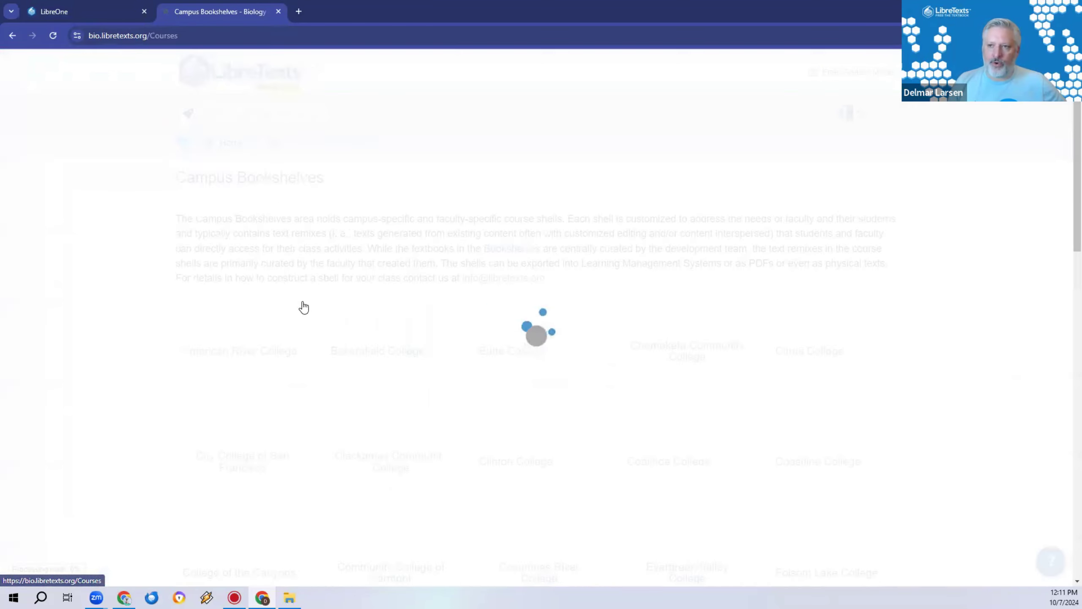
# Open the Gettysburg College bookshelf, review its Ecology for All! listing, and go to the Biology library's home page
pyautogui.scroll(-5, 364, 334)
pyautogui.scroll(-6, 640, 375)
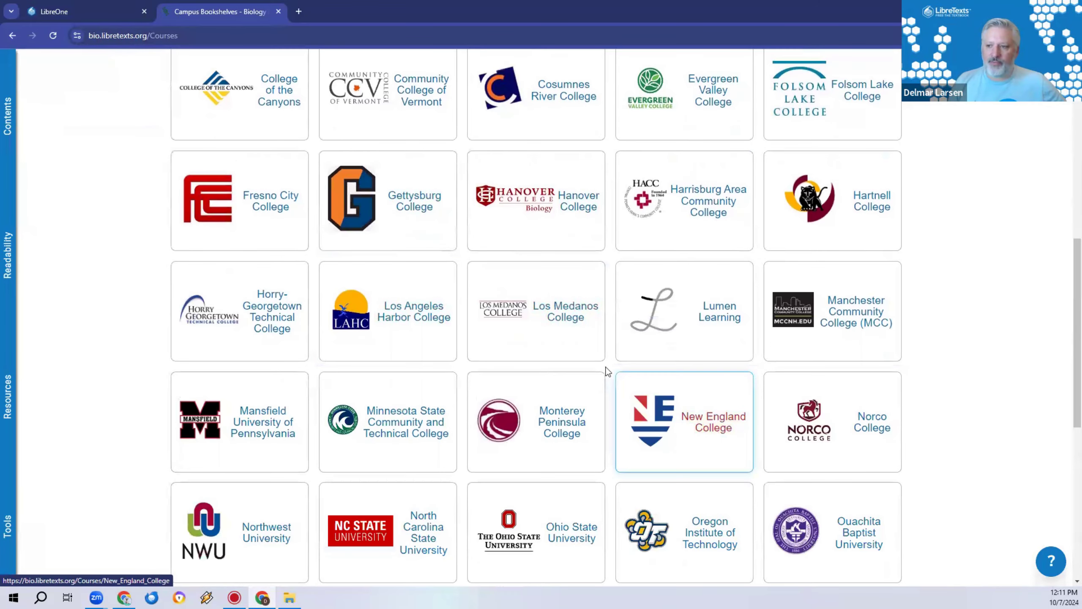
pyautogui.click(411, 200)
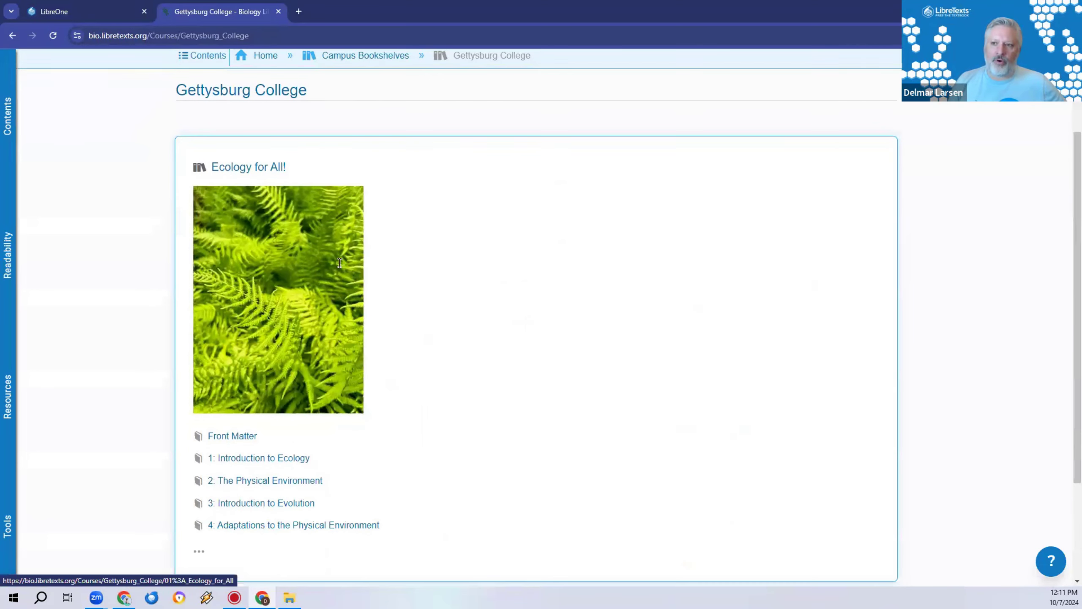
pyautogui.scroll(-3, 386, 362)
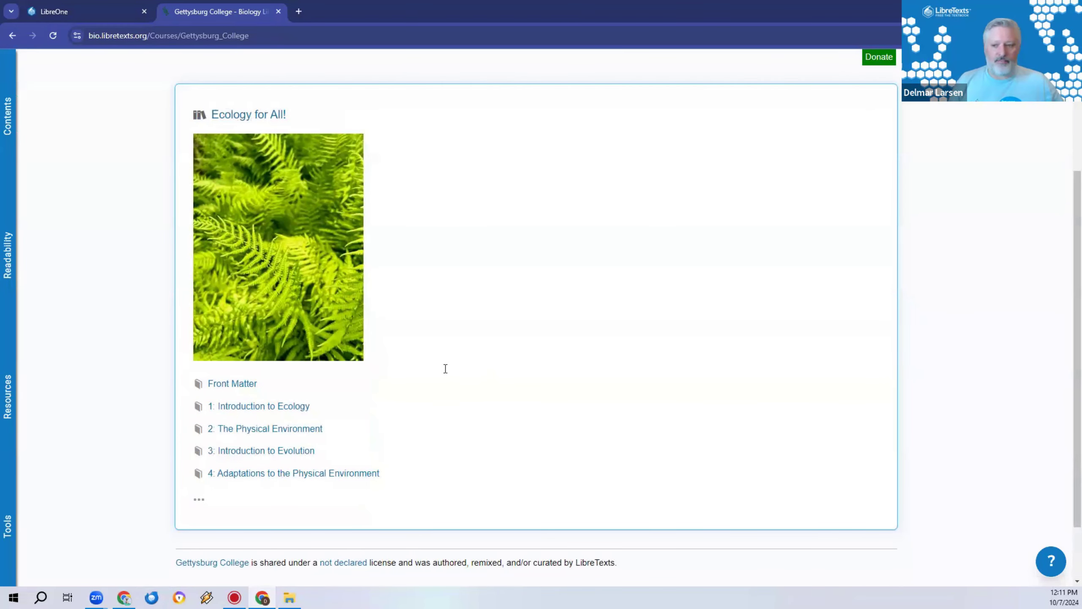
pyautogui.scroll(3, 454, 336)
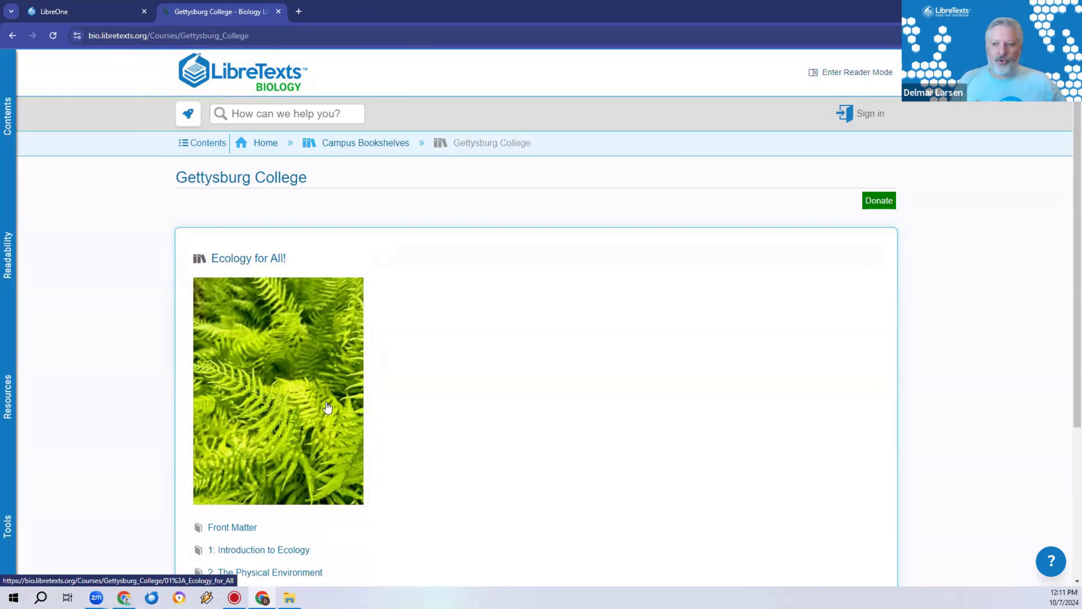
pyautogui.click(263, 295)
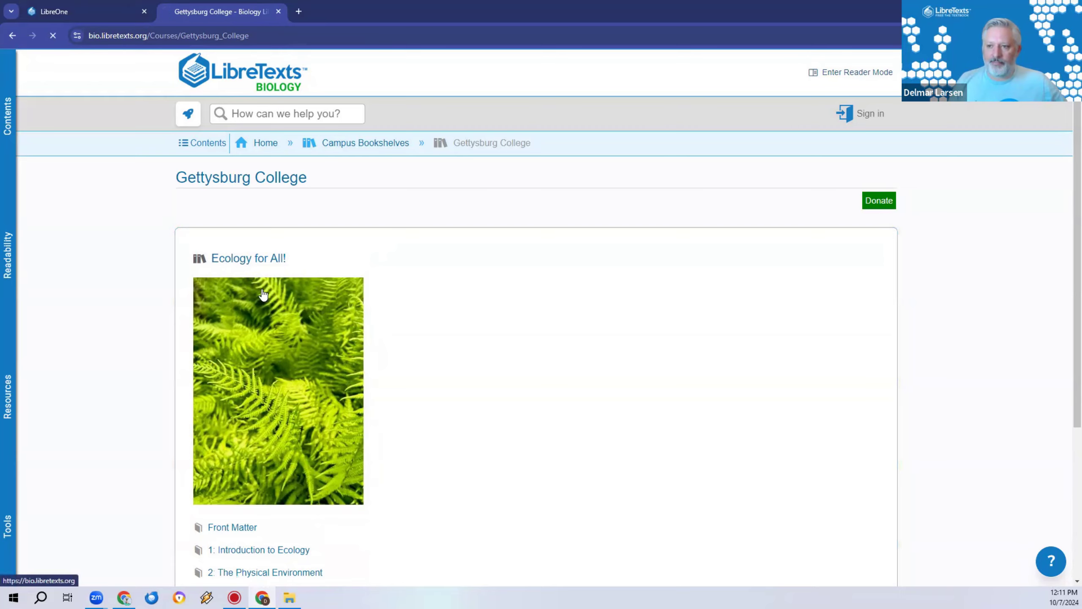
# Return to the LibreOne home page and sign in through the local login with the saved credentials
pyautogui.click(69, 5)
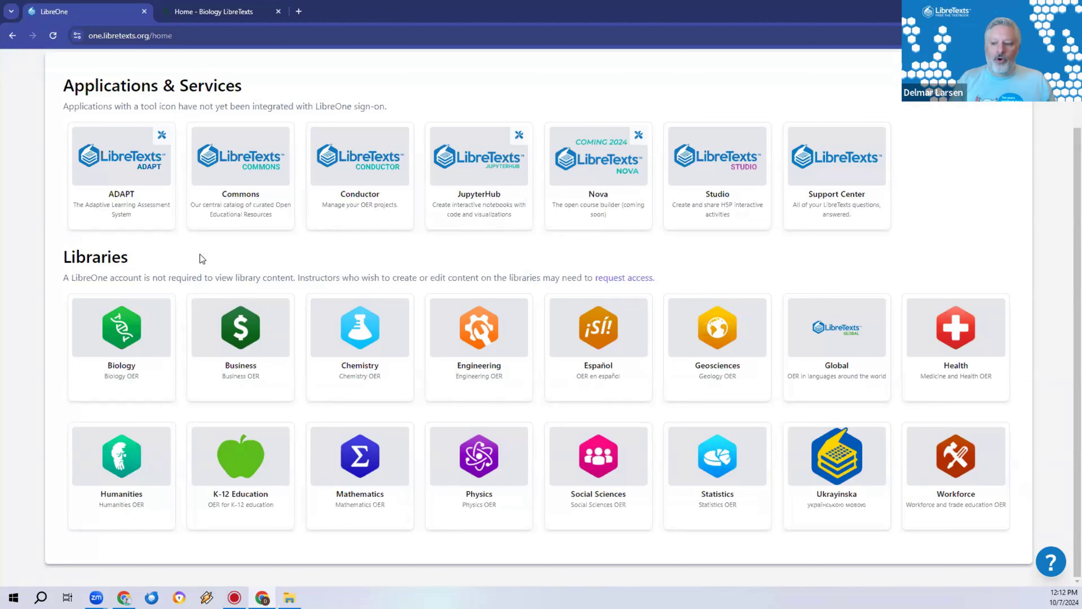
pyautogui.scroll(2, 204, 348)
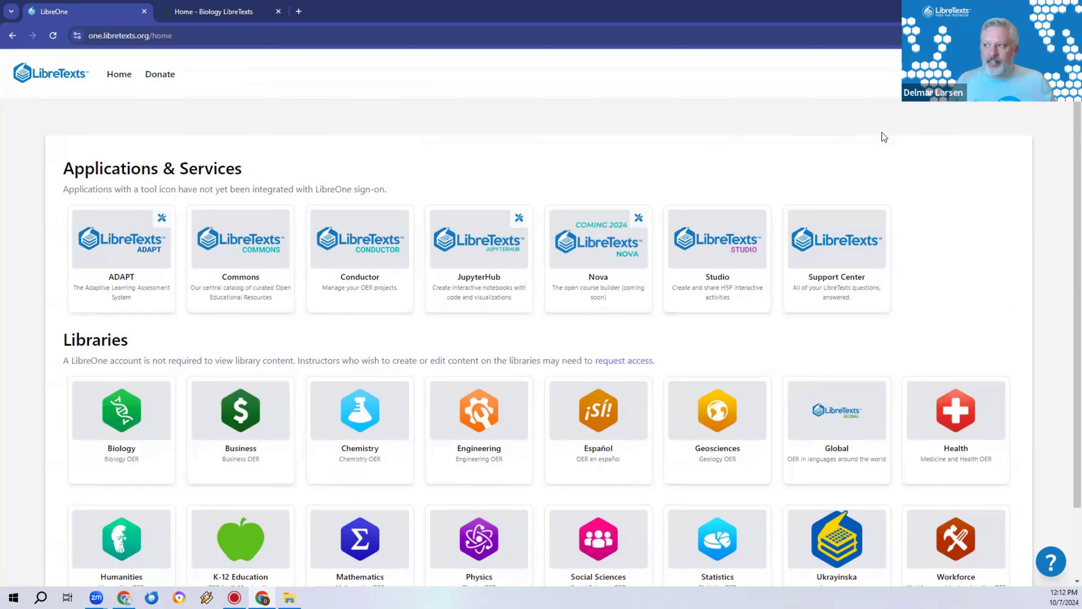
pyautogui.click(226, 448)
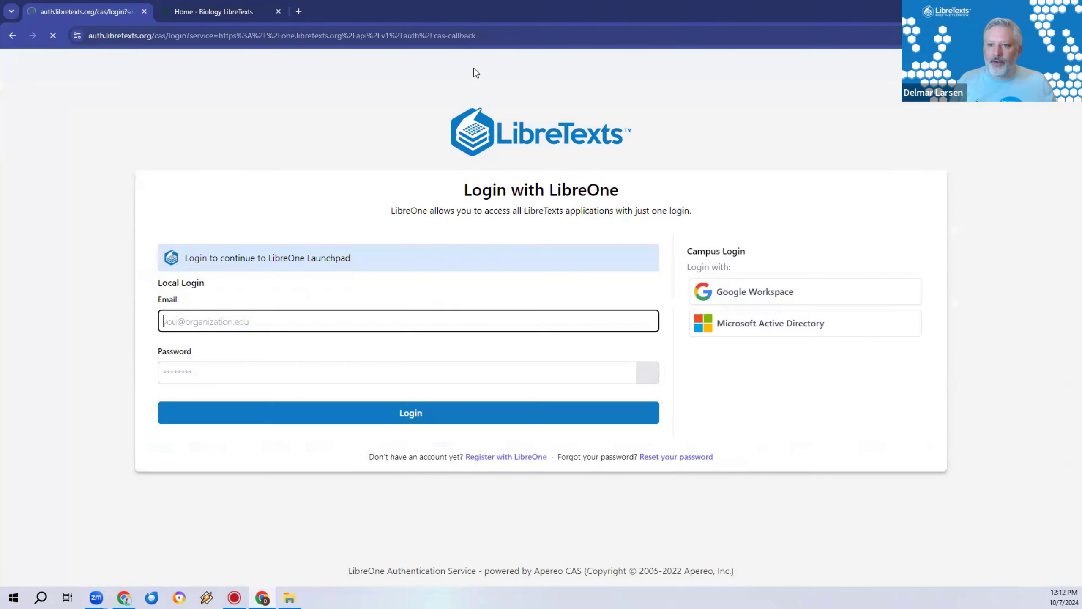
pyautogui.click(371, 410)
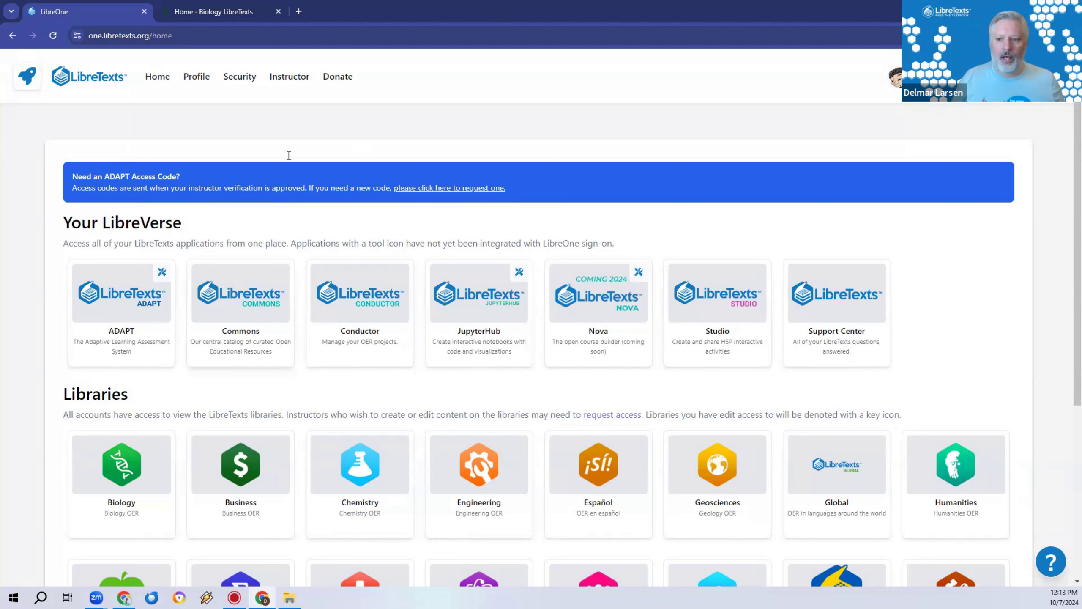
# Open Conductor from LibreOne, go to the LibreTexts Commons catalog, and browse its book listings
pyautogui.click(355, 295)
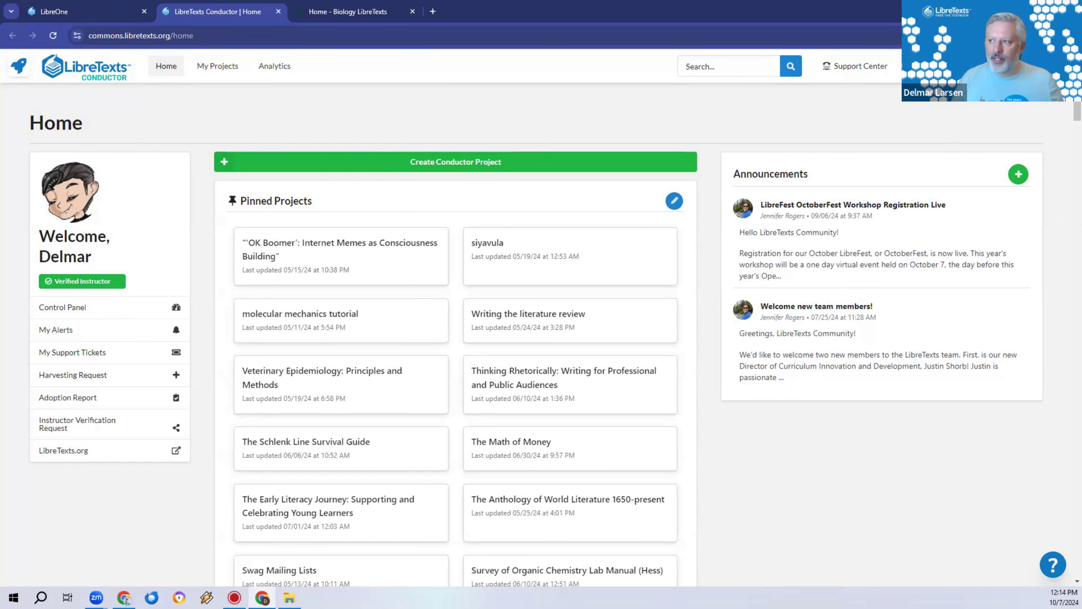
pyautogui.click(87, 66)
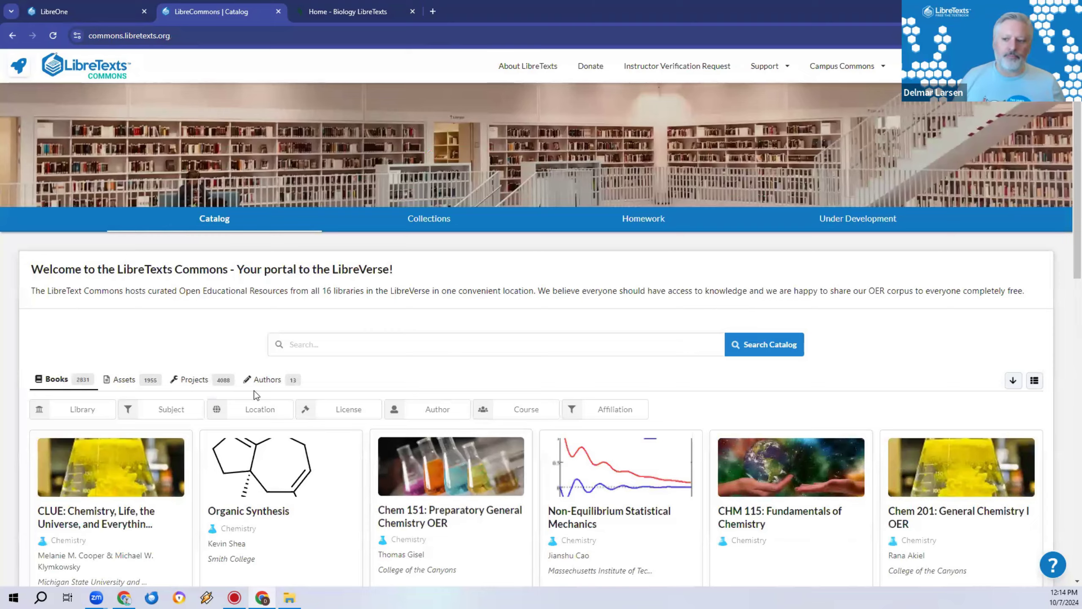
pyautogui.scroll(-5, 681, 307)
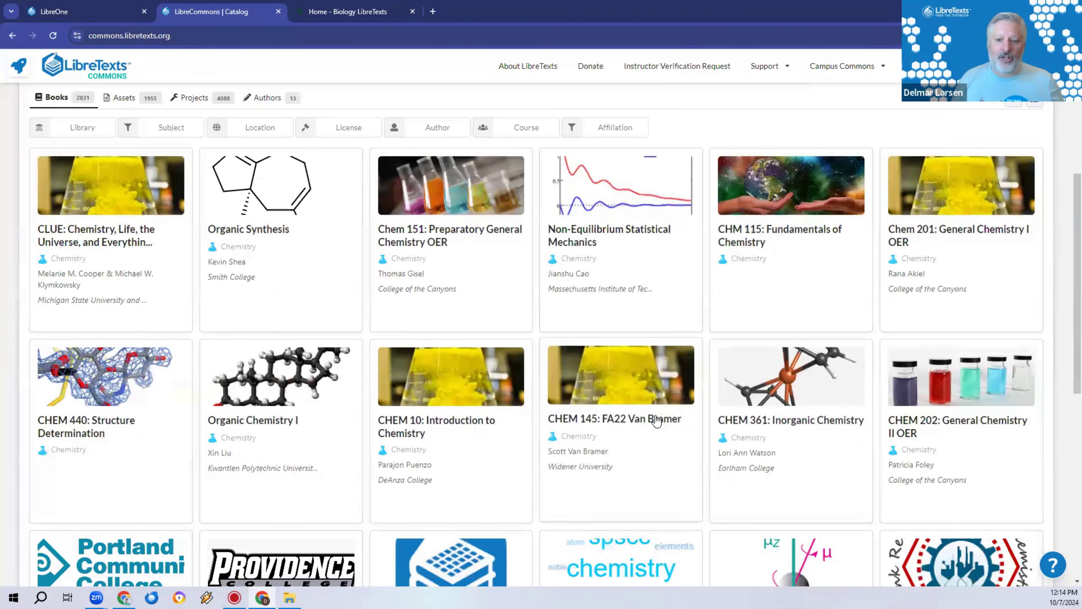
pyautogui.scroll(-6, 657, 420)
pyautogui.scroll(11, 363, 465)
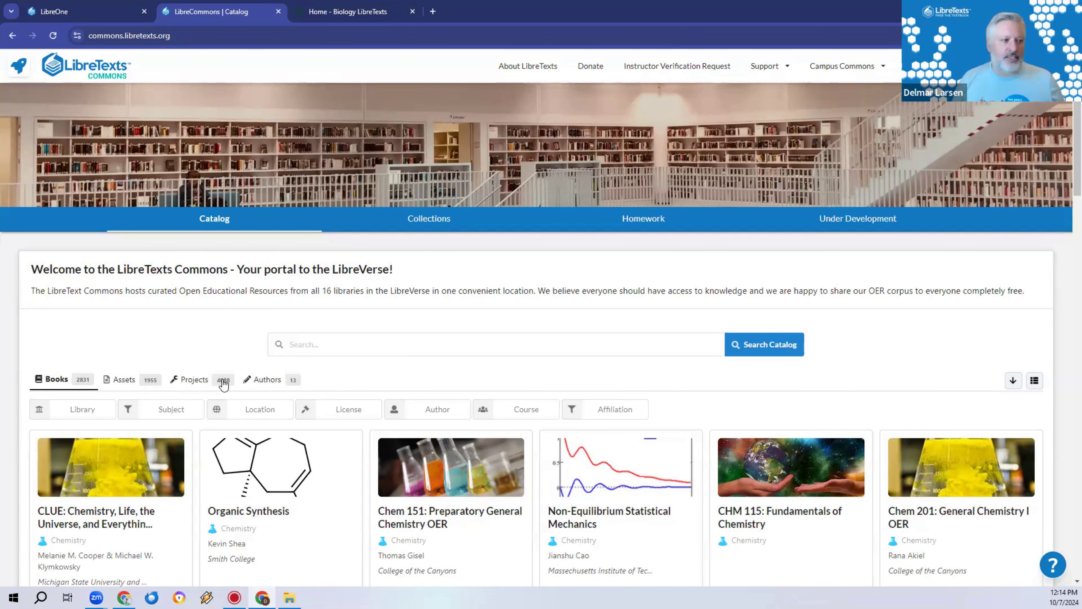
# Show the Authors listing in the Commons catalog and look through all author cards
pyautogui.click(269, 381)
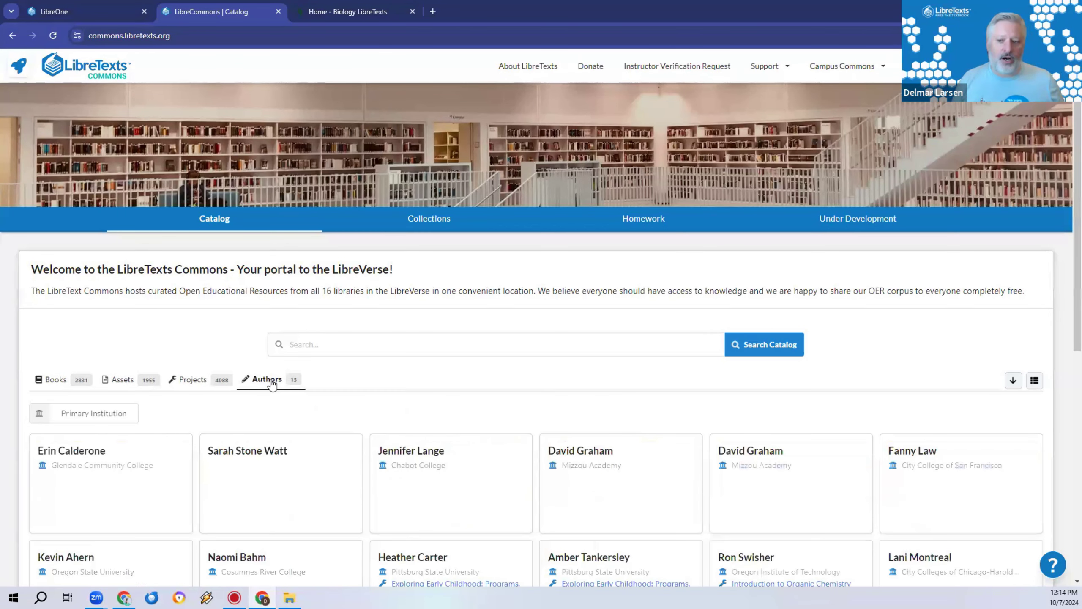
pyautogui.scroll(-5, 358, 281)
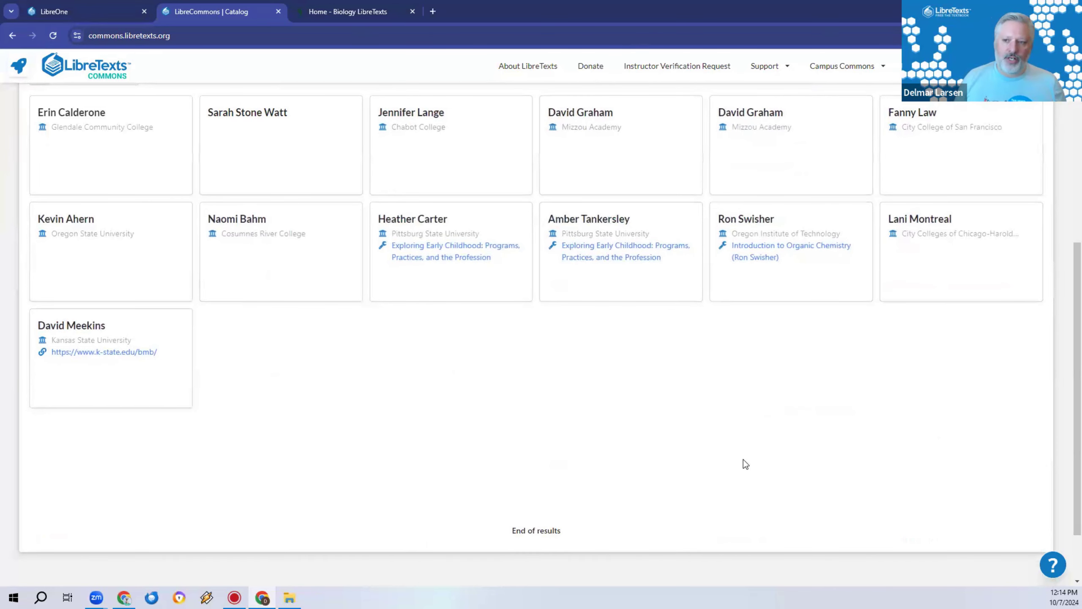
pyautogui.scroll(3, 412, 399)
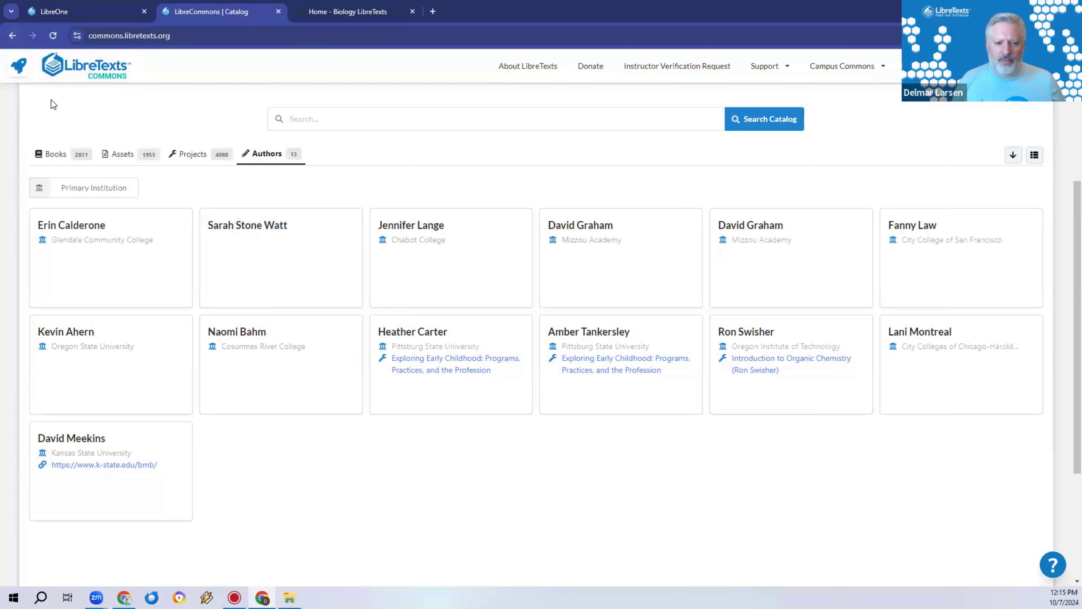
# Launch LibreOne from Commons in a separate tab, reload it, and sign in again with the saved local credentials
pyautogui.click(26, 63)
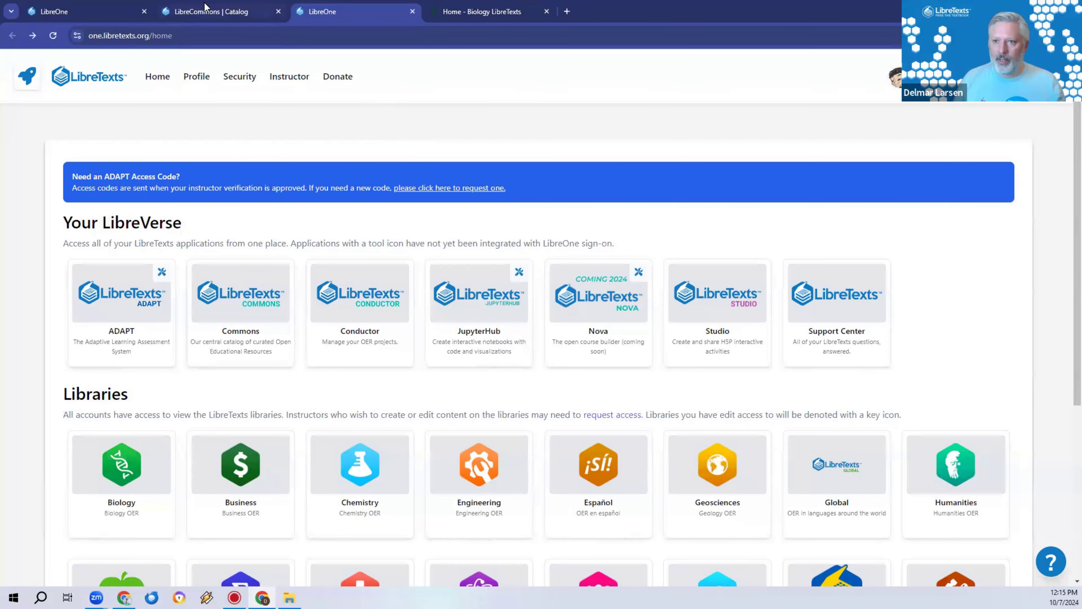
pyautogui.click(209, 11)
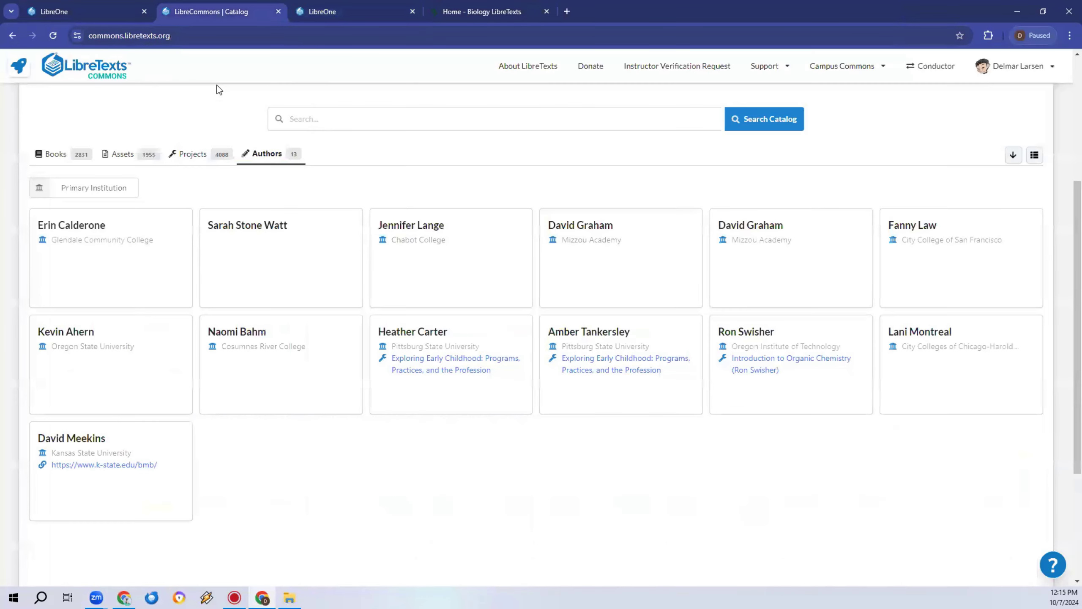
pyautogui.click(341, 12)
pyautogui.click(54, 35)
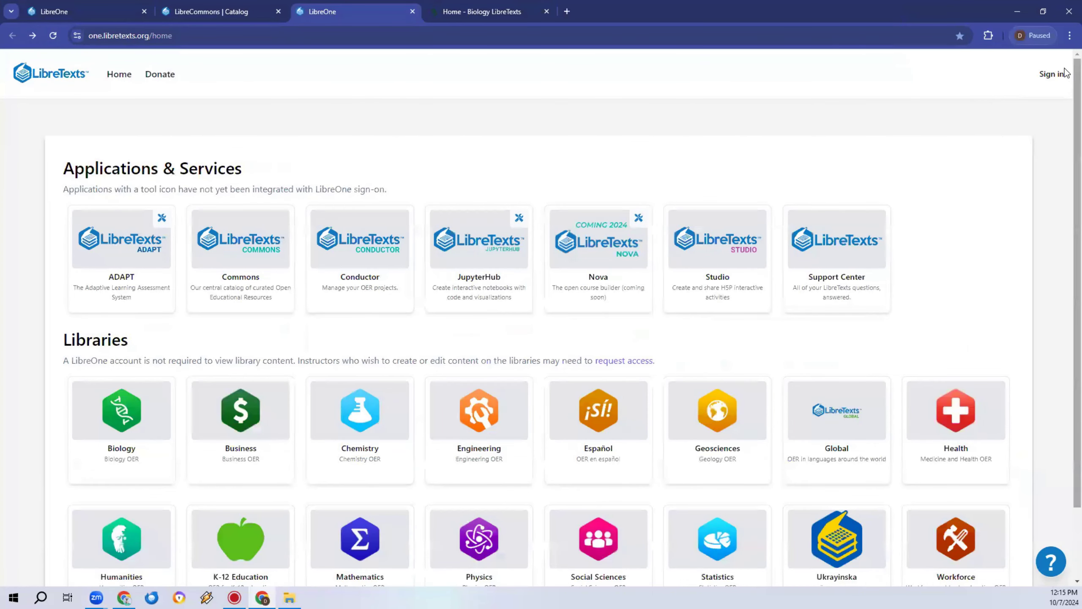
pyautogui.click(1062, 74)
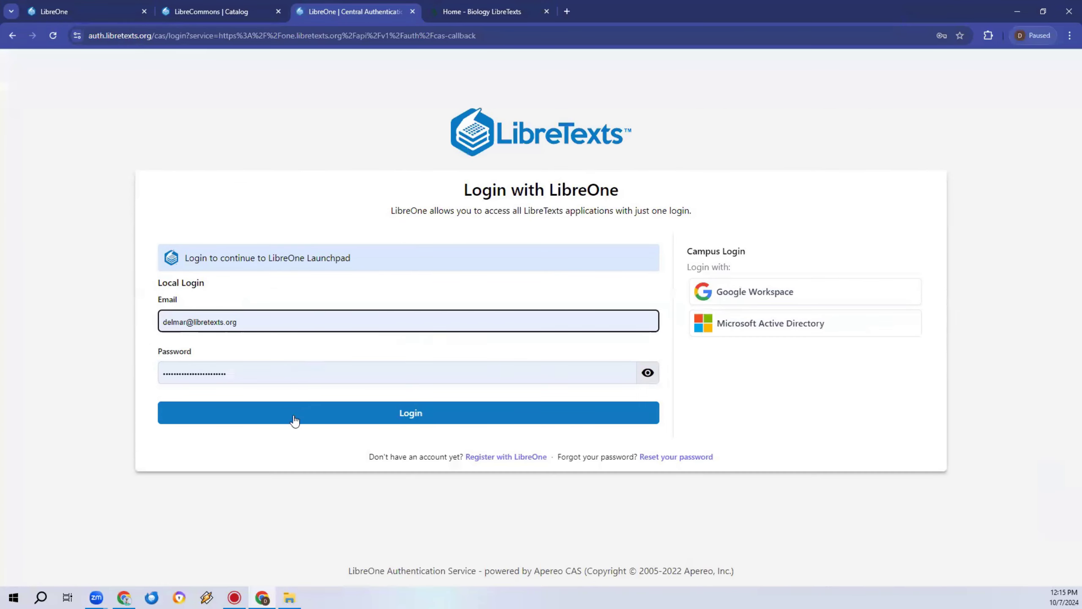
pyautogui.click(294, 419)
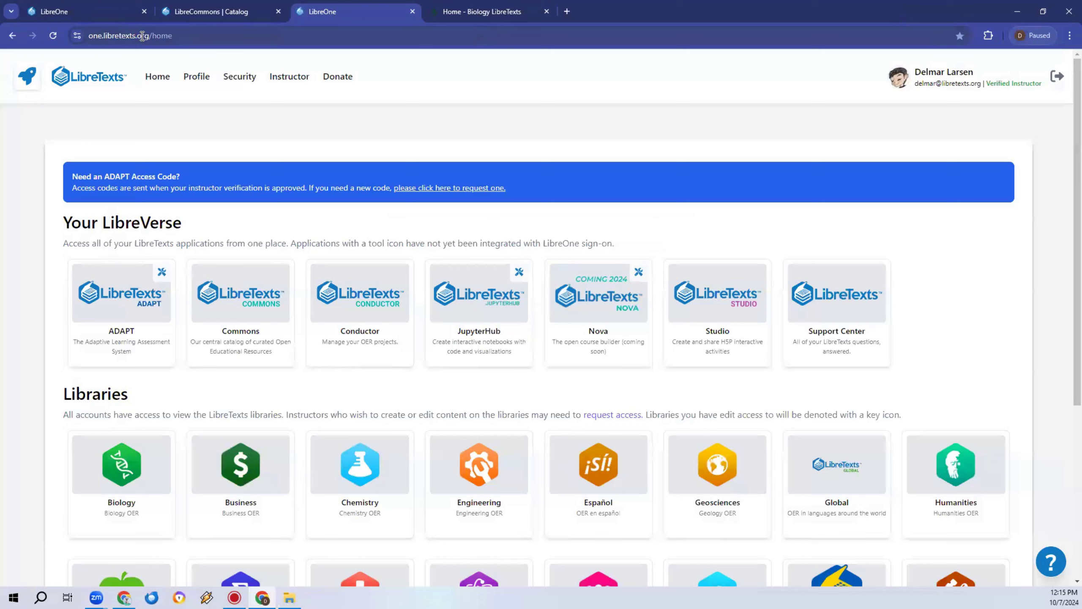
# Highlight the LibreOne page address, and open Conductor and its Control Panel
pyautogui.click(143, 36)
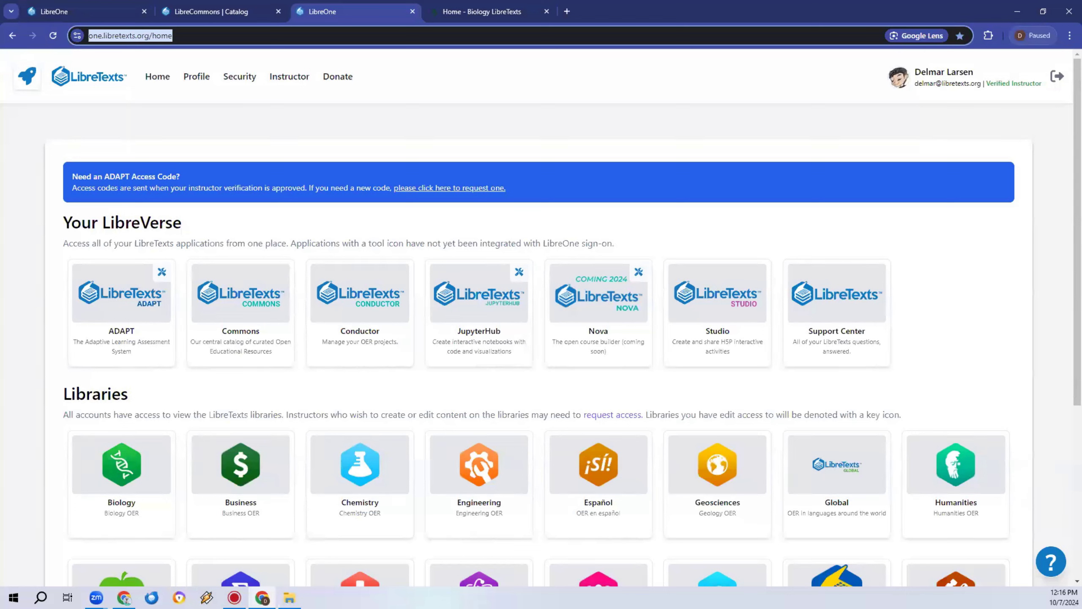
pyautogui.click(278, 329)
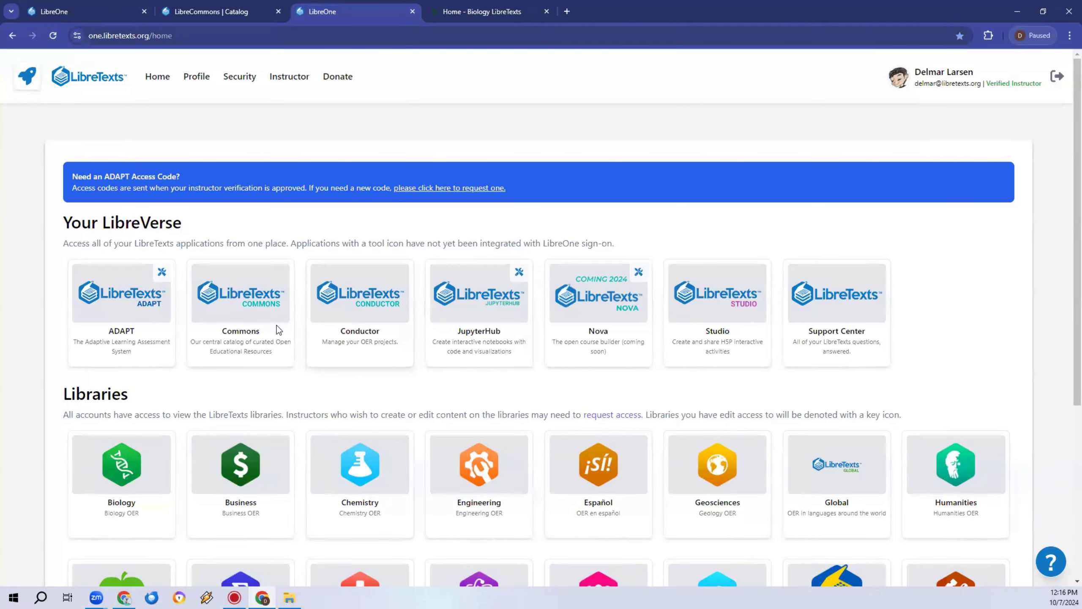
pyautogui.click(276, 325)
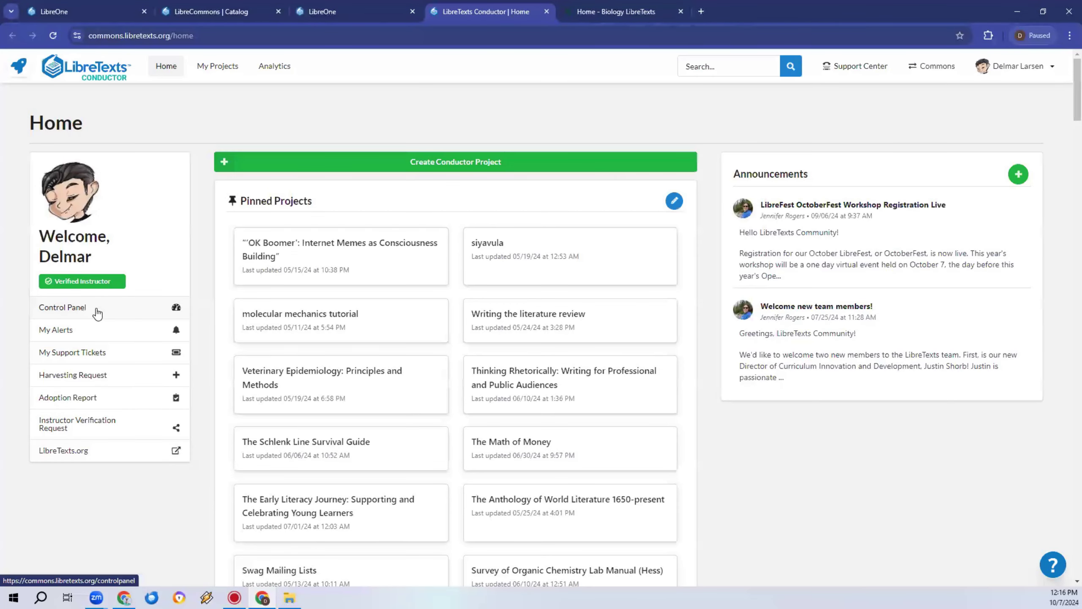
pyautogui.click(96, 308)
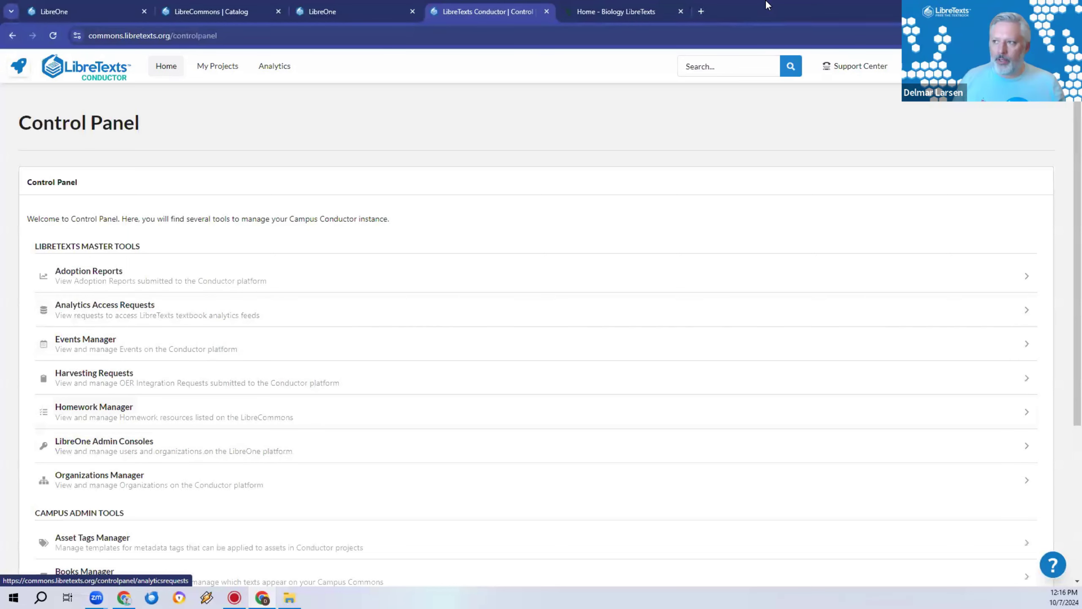
# Show the desktop briefly, return to the Commons authors listing, and check which browser profiles are available
pyautogui.press('super+d')
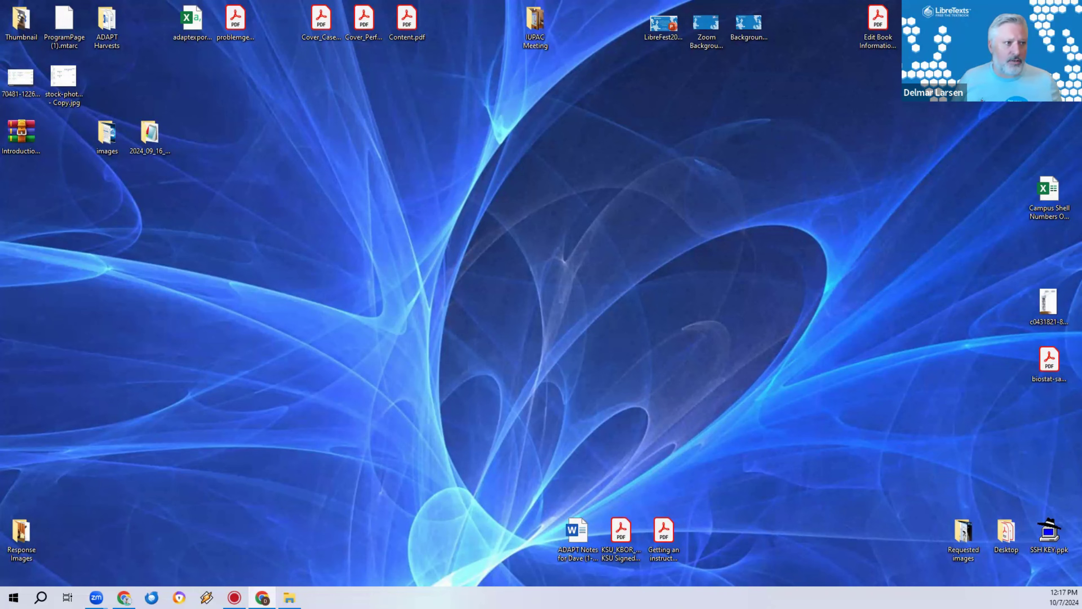
pyautogui.hotkey('alt', 'Tab')
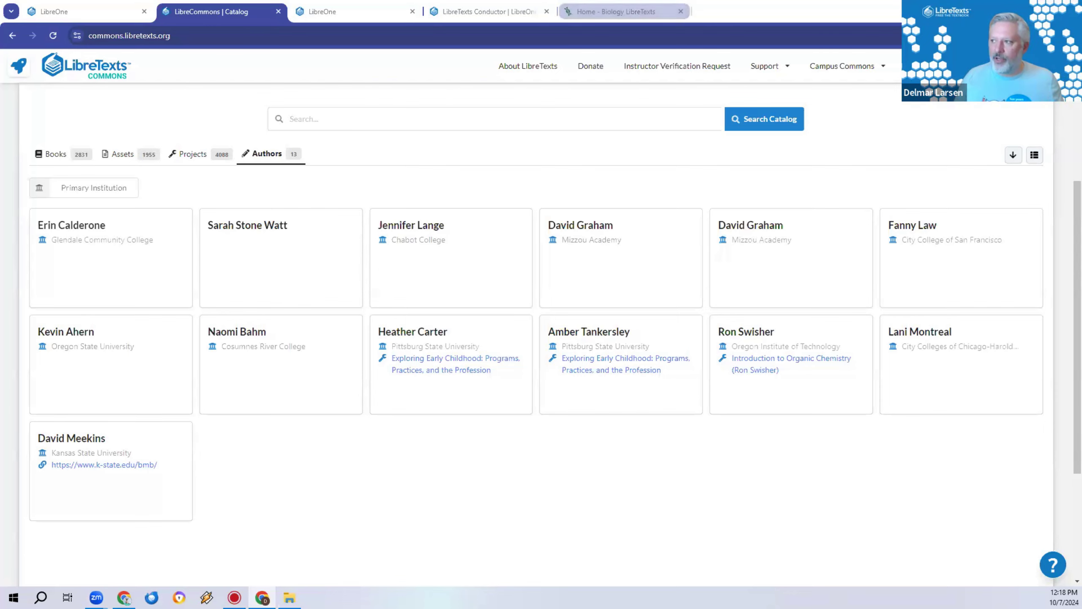
pyautogui.click(1055, 35)
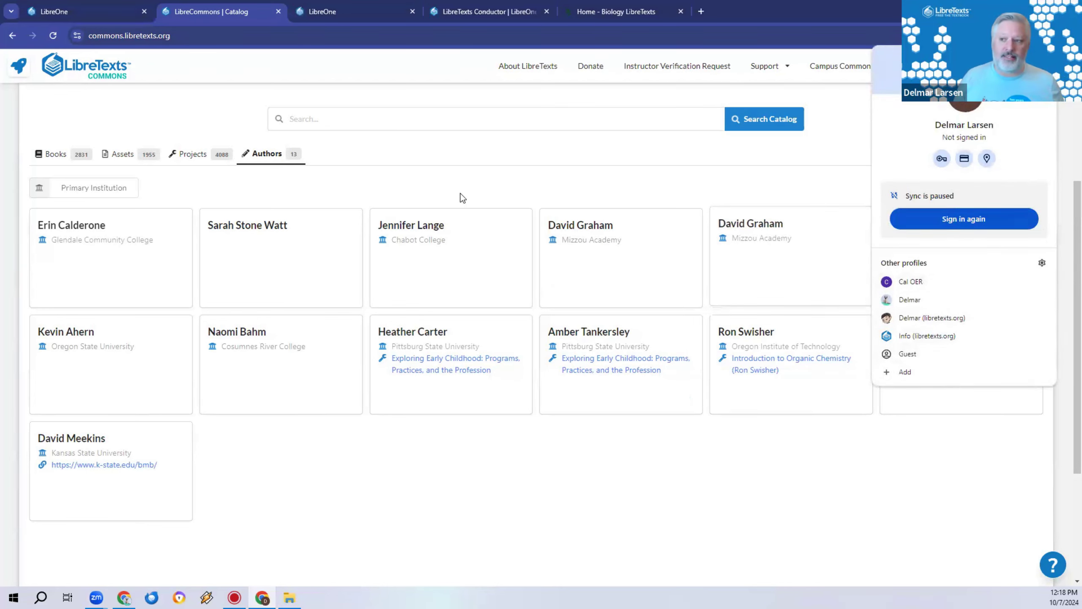
pyautogui.click(425, 154)
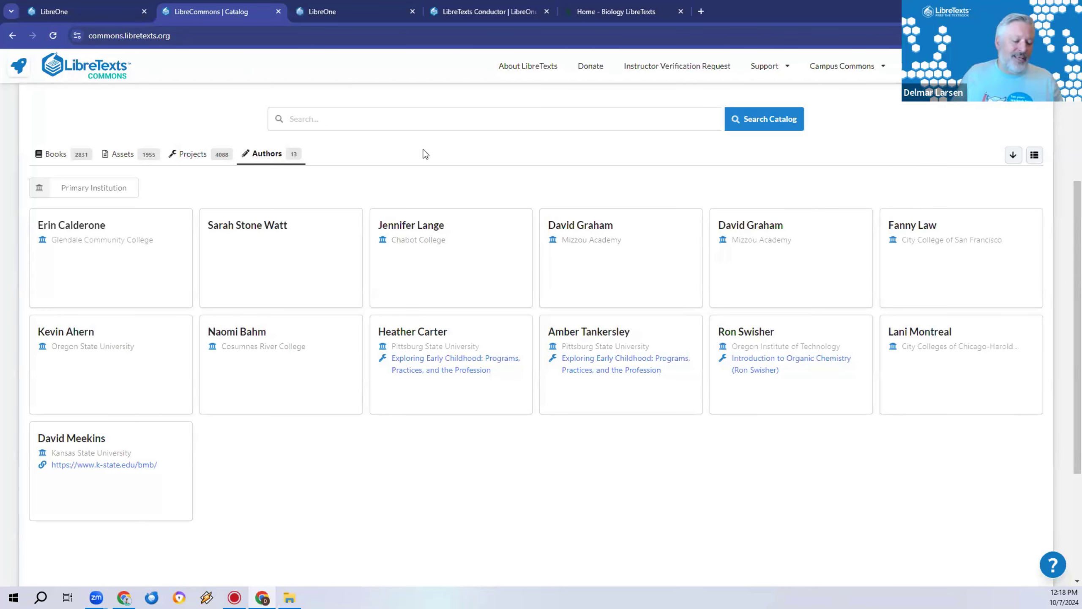
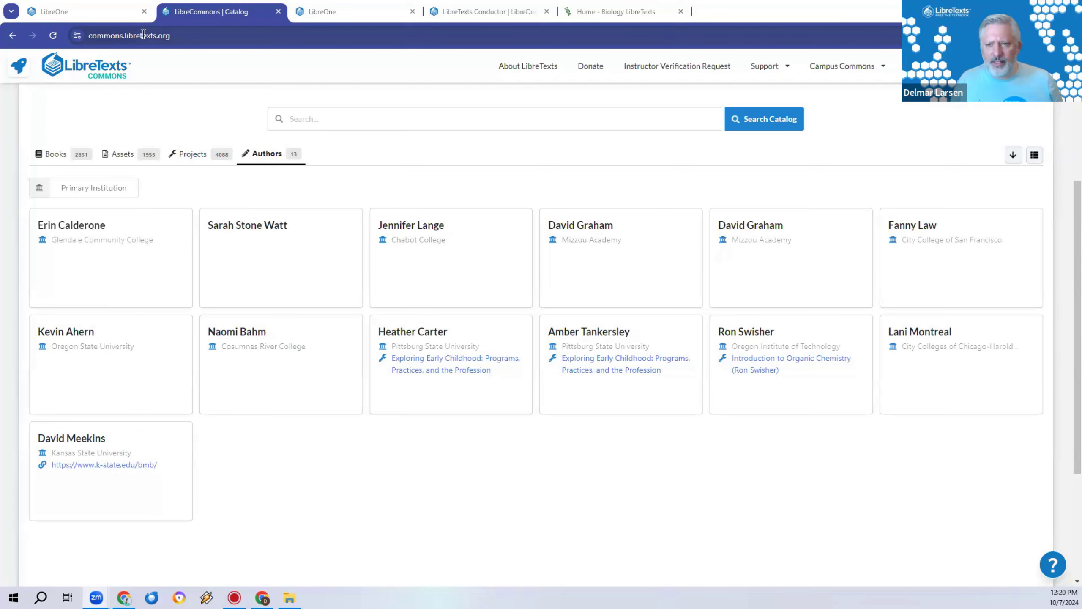
# Return to the first LibreOne tab and try to load lauchpad.libertexts.org there
pyautogui.click(104, 5)
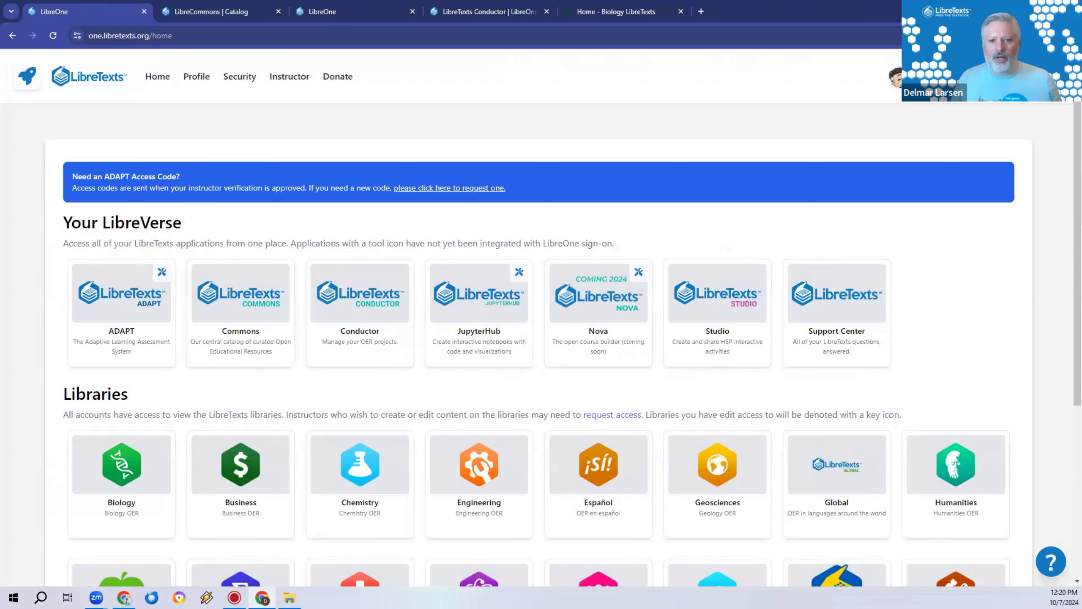
pyautogui.click(123, 34)
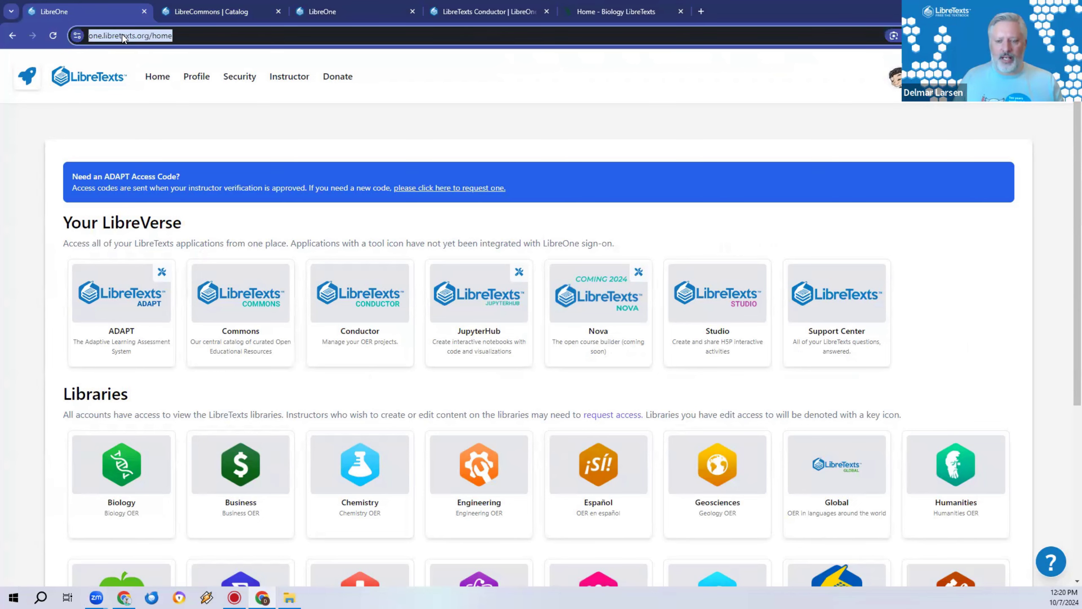
pyautogui.write('lauchpage')
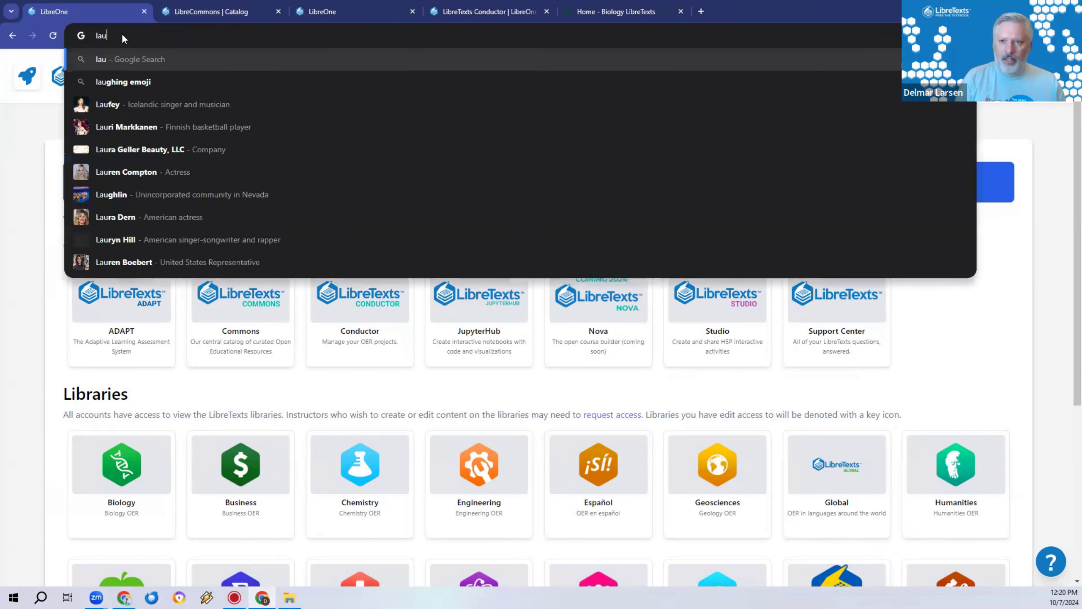
pyautogui.press('BackSpace')
pyautogui.press('BackSpace')
pyautogui.write('d.libere')
pyautogui.press('BackSpace')
pyautogui.write('texts.orv')
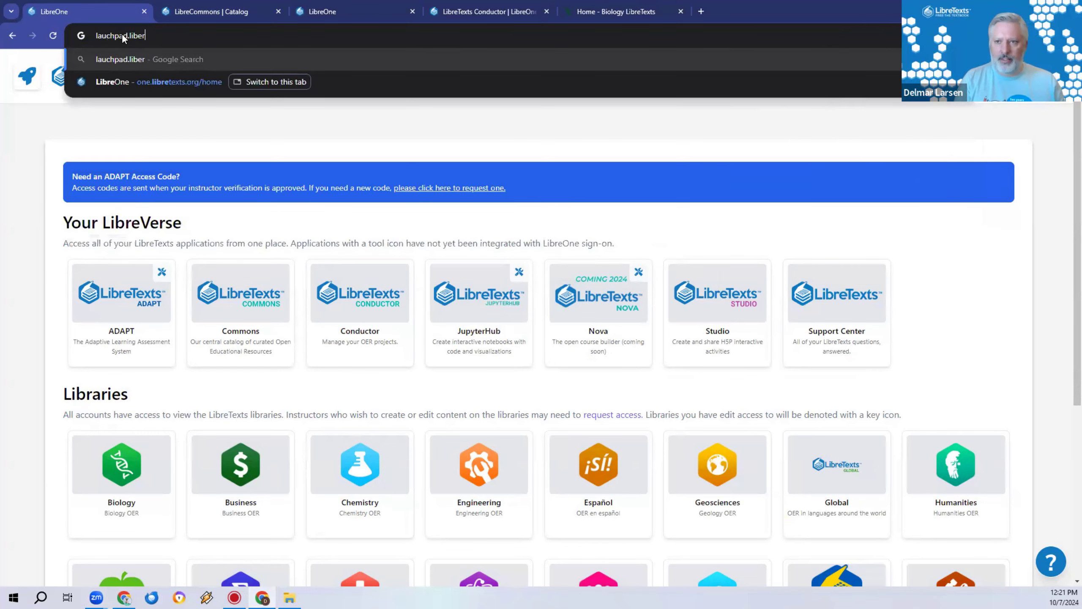
pyautogui.hotkey('ctrl', 'a')
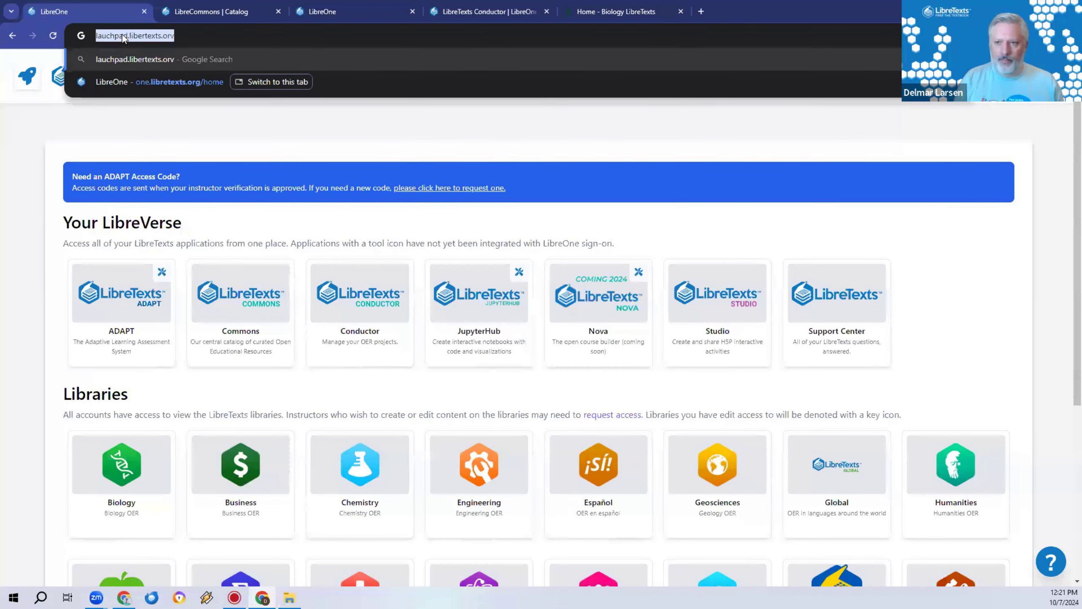
pyautogui.press('End')
pyautogui.press('BackSpace')
pyautogui.write('g')
pyautogui.press('Return')
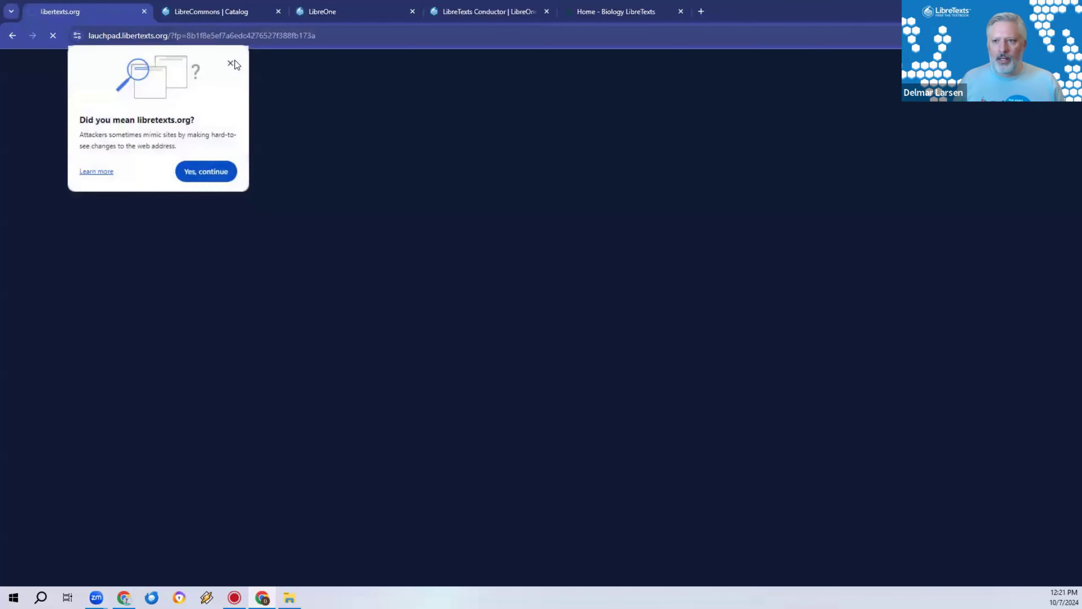
# Dismiss the suggested-site prompt, retry lauchpad.libertexts.org, and close that browser tab
pyautogui.click(230, 62)
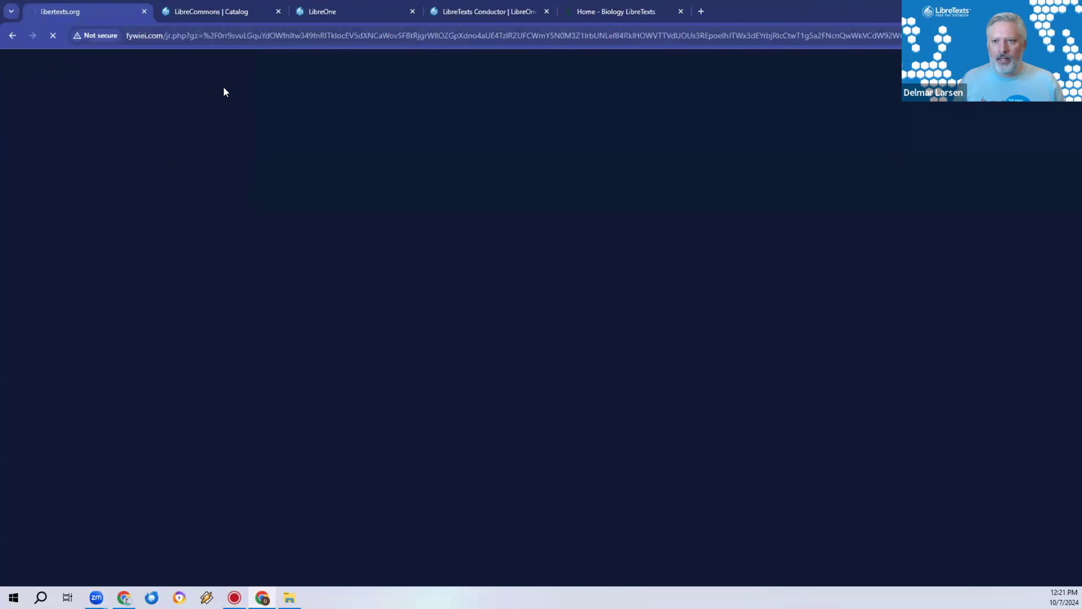
pyautogui.click(177, 41)
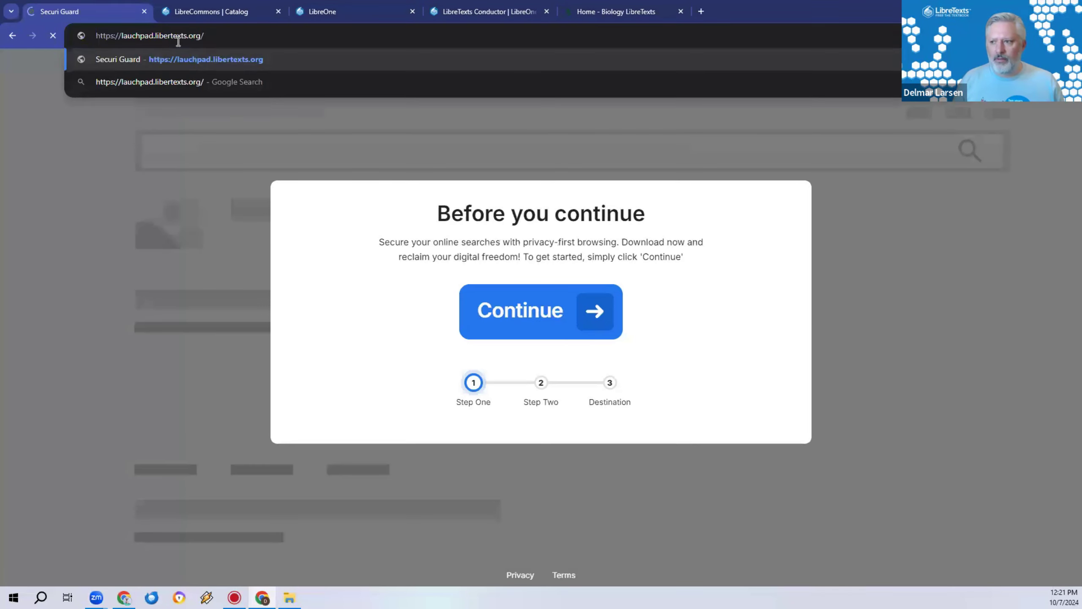
pyautogui.press('Return')
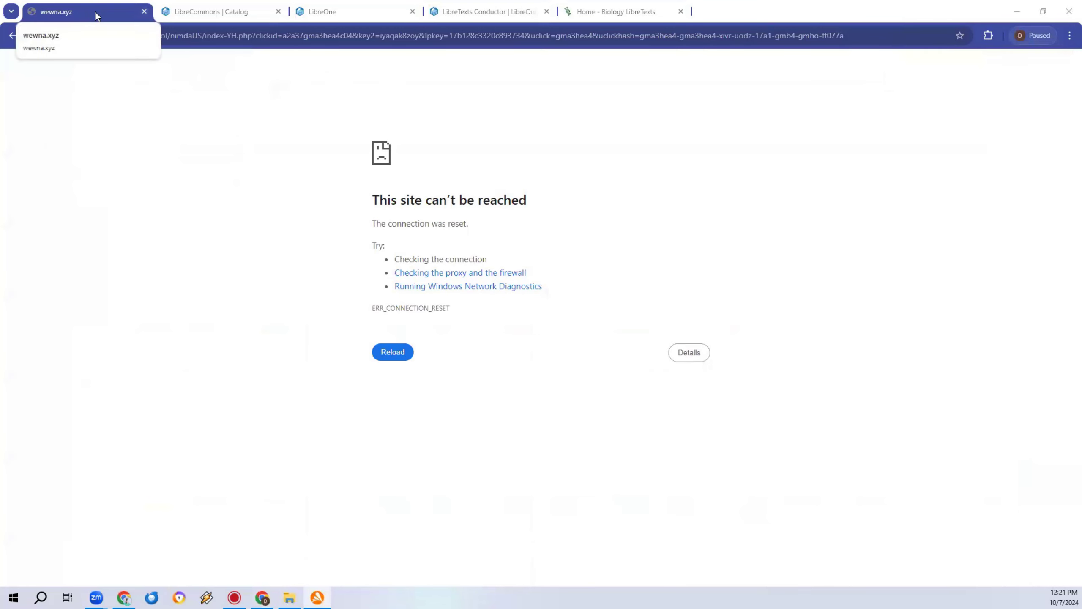
pyautogui.click(145, 12)
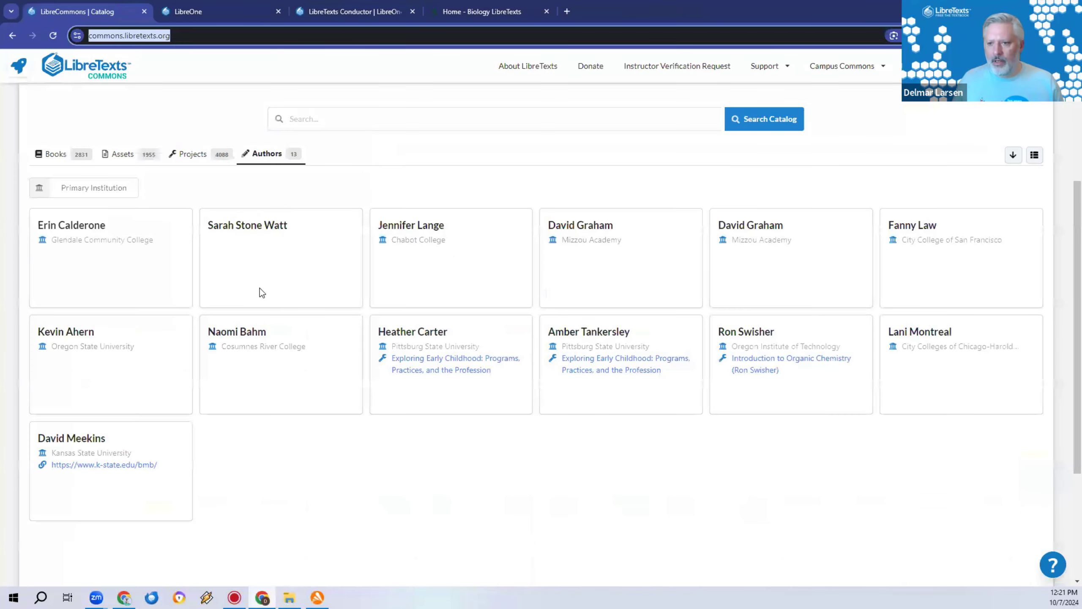
pyautogui.hotkey('alt', 'f')
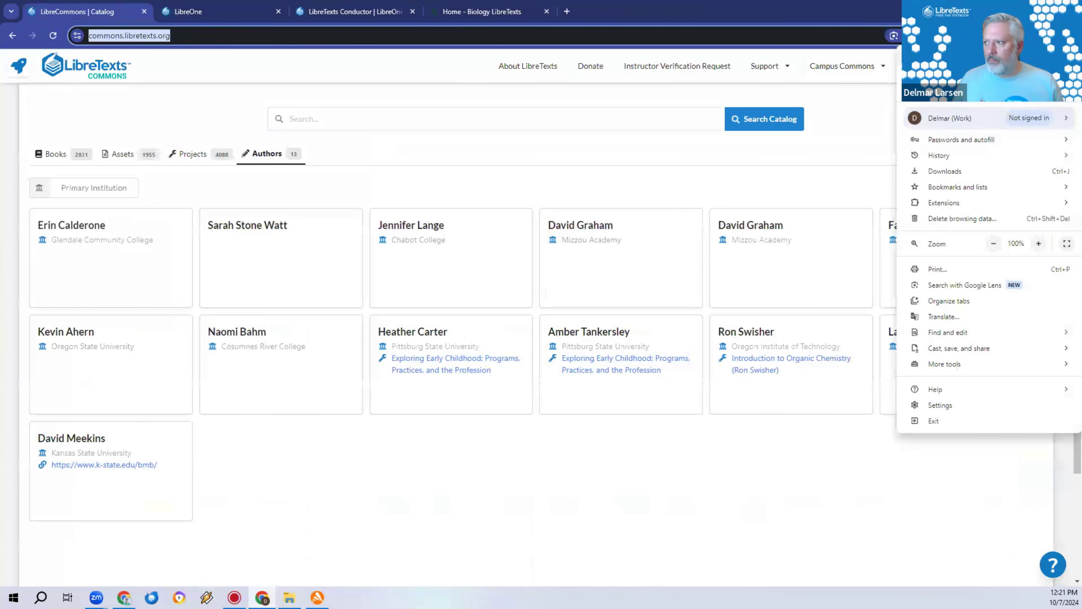
pyautogui.hotkey('ctrl', 'shift', 'n')
pyautogui.write('https://lauchpad.libertexts.org/')
pyautogui.press('Return')
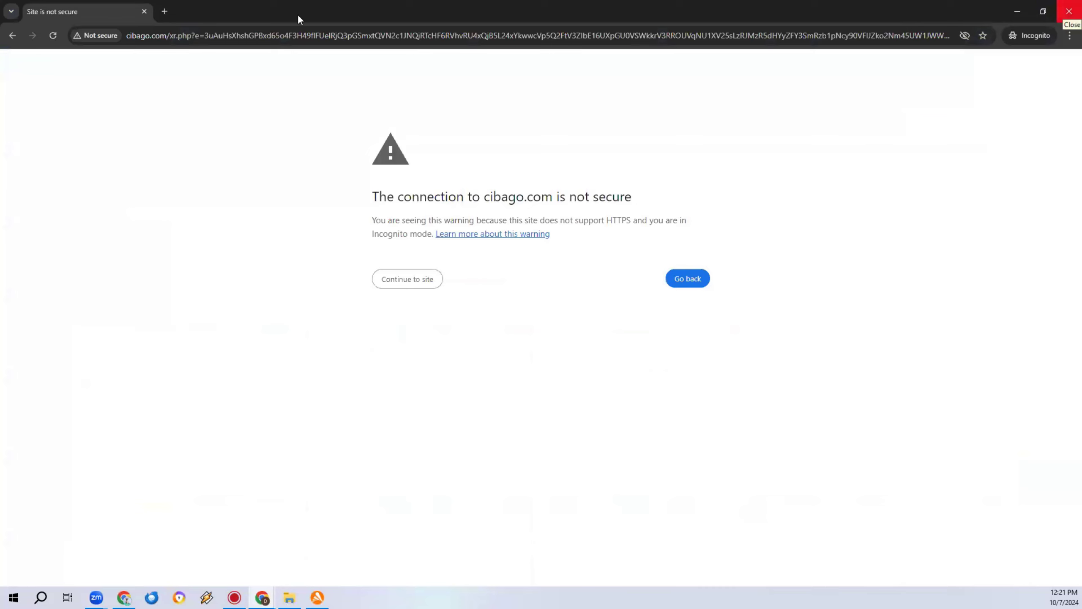
pyautogui.click(299, 36)
pyautogui.write('https://lauchpad.libertexts.org/')
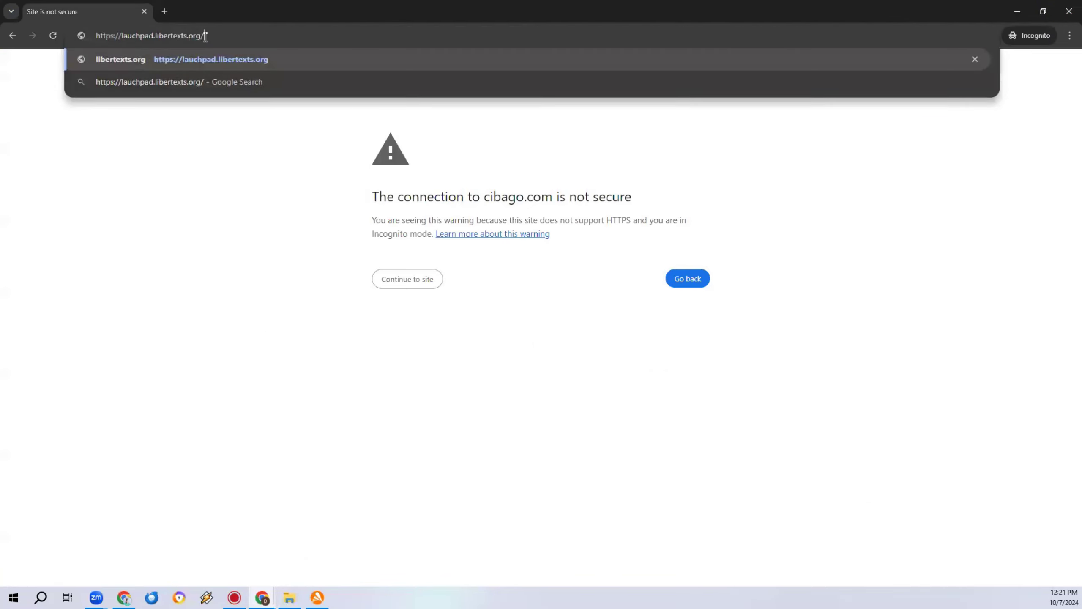
pyautogui.click(132, 35)
pyautogui.write('n')
pyautogui.press('Return')
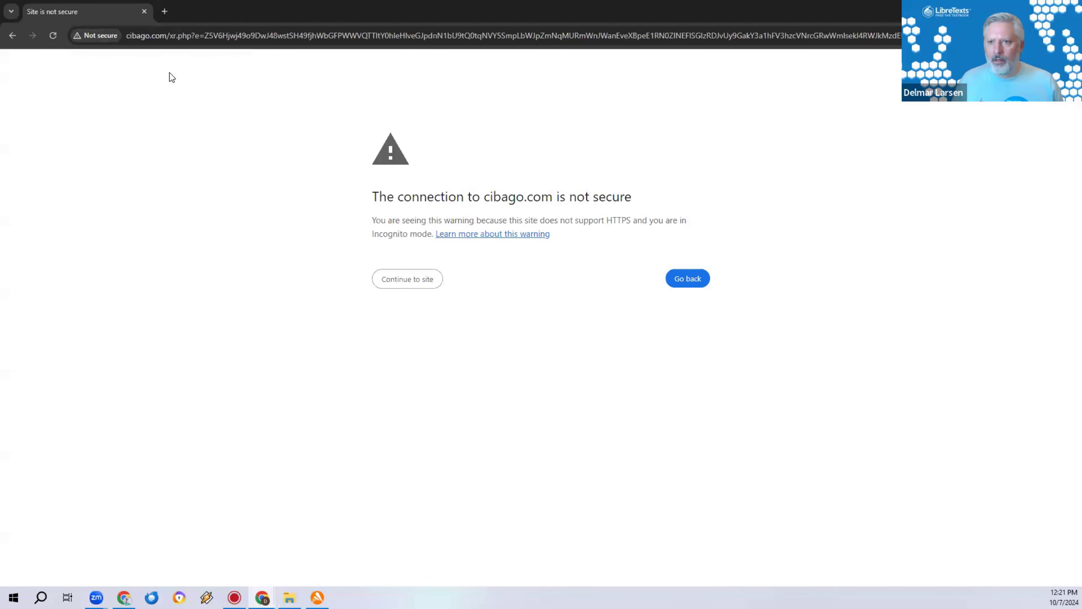
pyautogui.click(170, 41)
pyautogui.write('https://lauchpad.libertexts.org/')
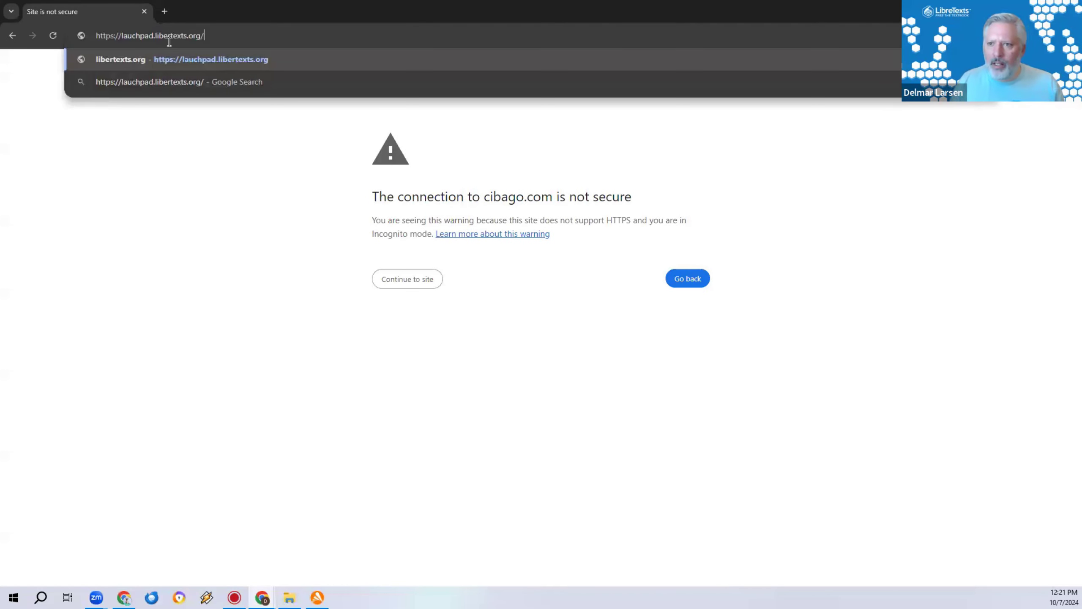
pyautogui.press('Left')
pyautogui.press('Left')
pyautogui.press('Left')
pyautogui.press('Left')
pyautogui.press('Left')
pyautogui.press('Left')
pyautogui.press('Left')
pyautogui.press('Left')
pyautogui.press('Left')
pyautogui.press('Left')
pyautogui.press('Left')
pyautogui.press('Left')
pyautogui.press('Left')
pyautogui.press('Left')
pyautogui.write('n')
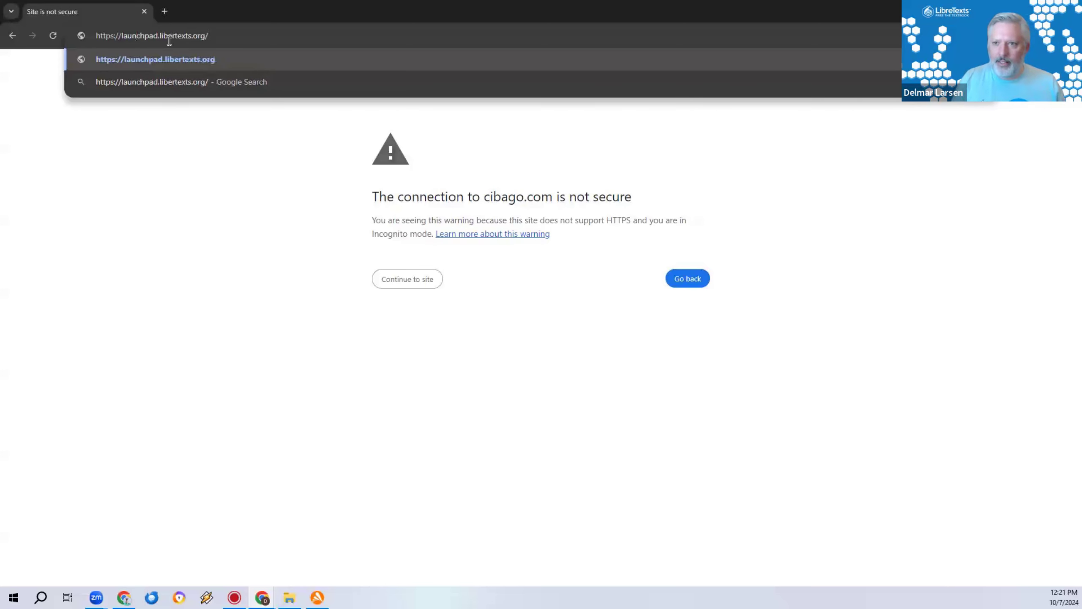
pyautogui.press('Return')
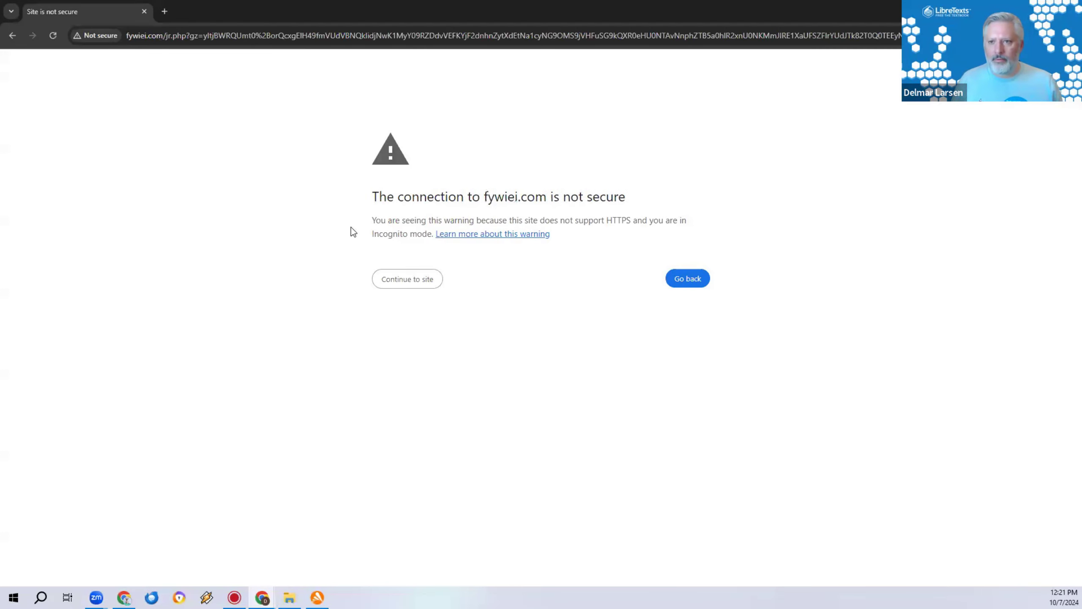
# Load launchpad.libretexts.org in the incognito window to show the signed-out LibreOne home, and highlight its page address
pyautogui.click(209, 37)
pyautogui.write('launchpage')
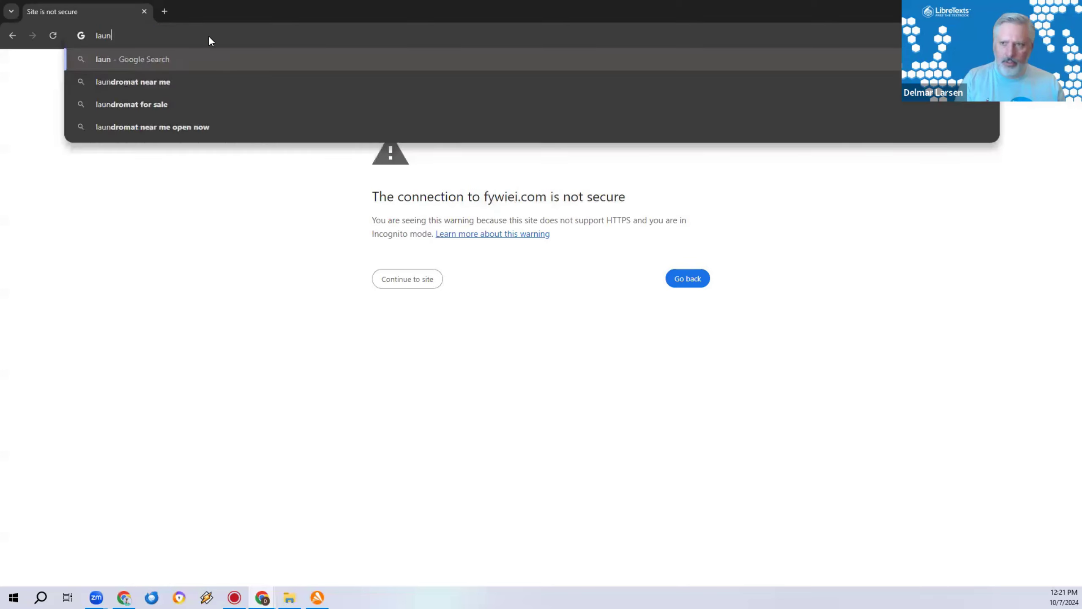
pyautogui.press('BackSpace')
pyautogui.press('BackSpace')
pyautogui.write('d.libretexts.org')
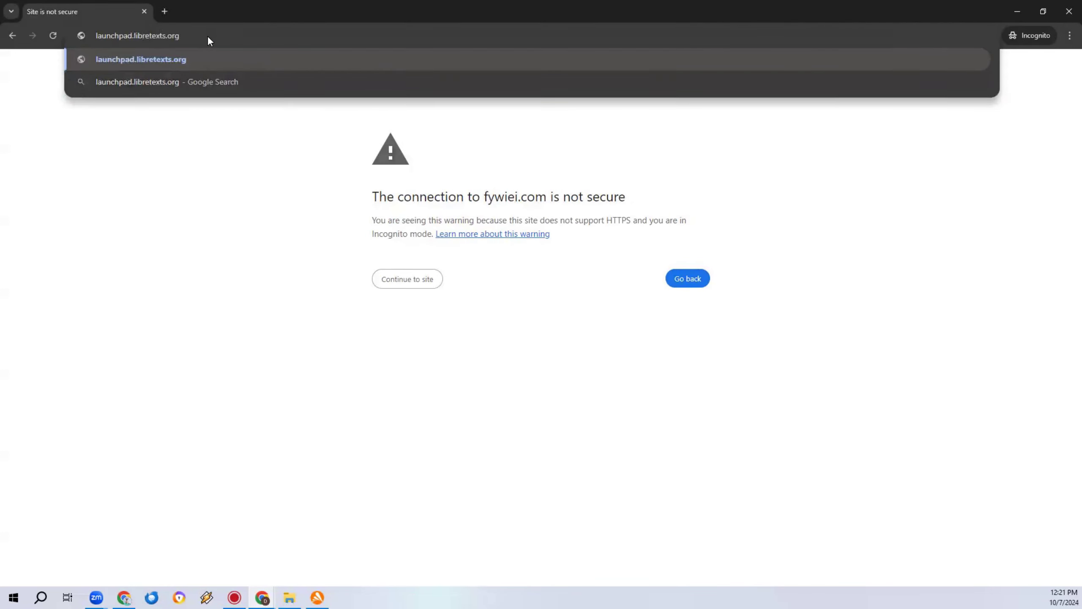
pyautogui.hotkey('ctrl', 'a')
pyautogui.press('Return')
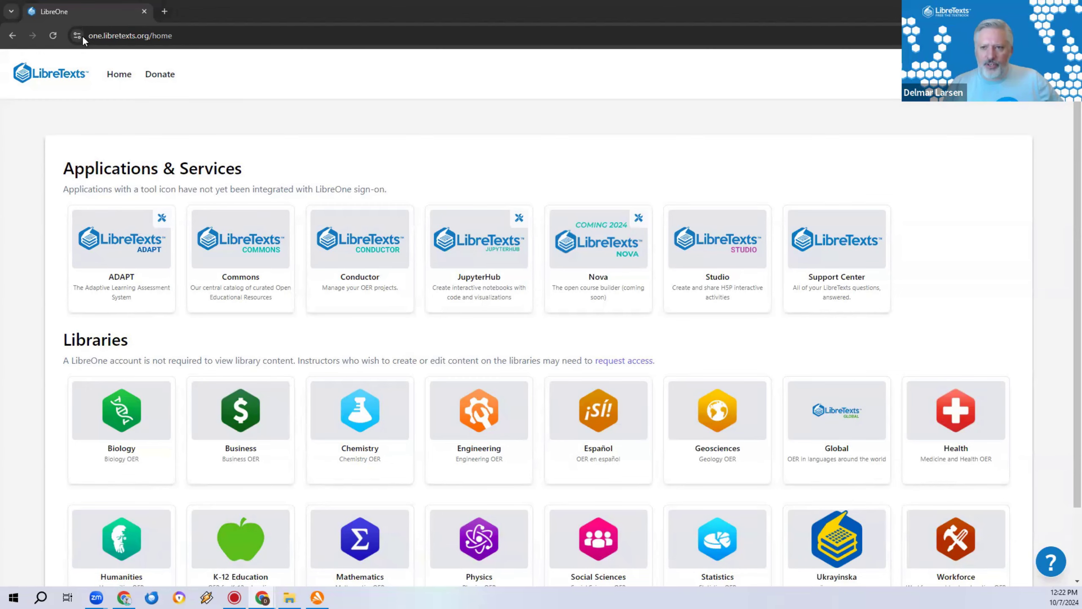
pyautogui.click(101, 36)
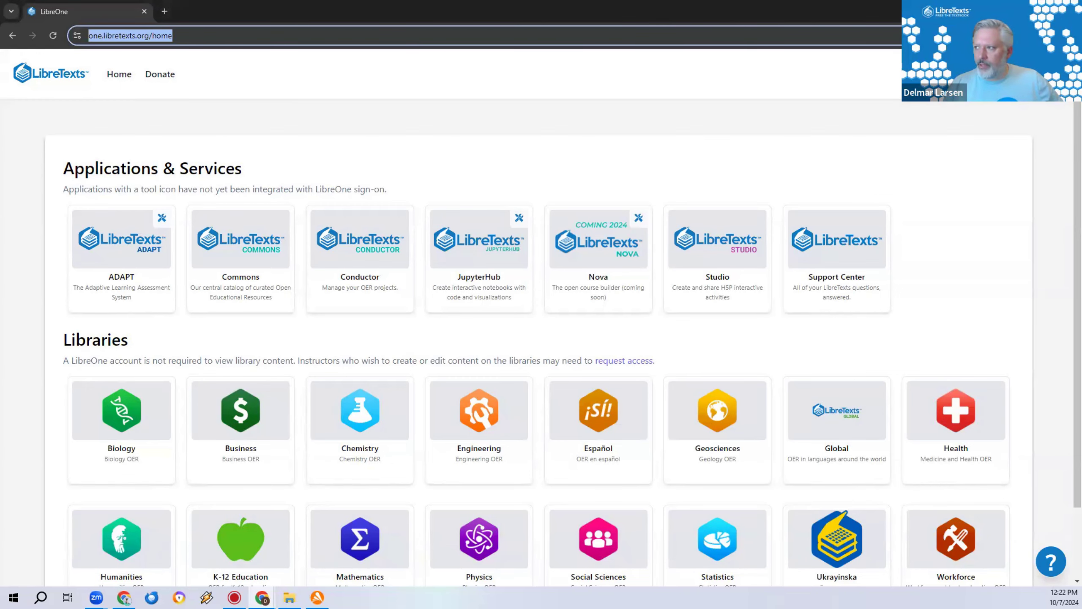
# Switch back to the signed-in browser window and open launchpad.libretexts.org in a new tab
pyautogui.hotkey('alt', 'Tab')
pyautogui.click(553, 15)
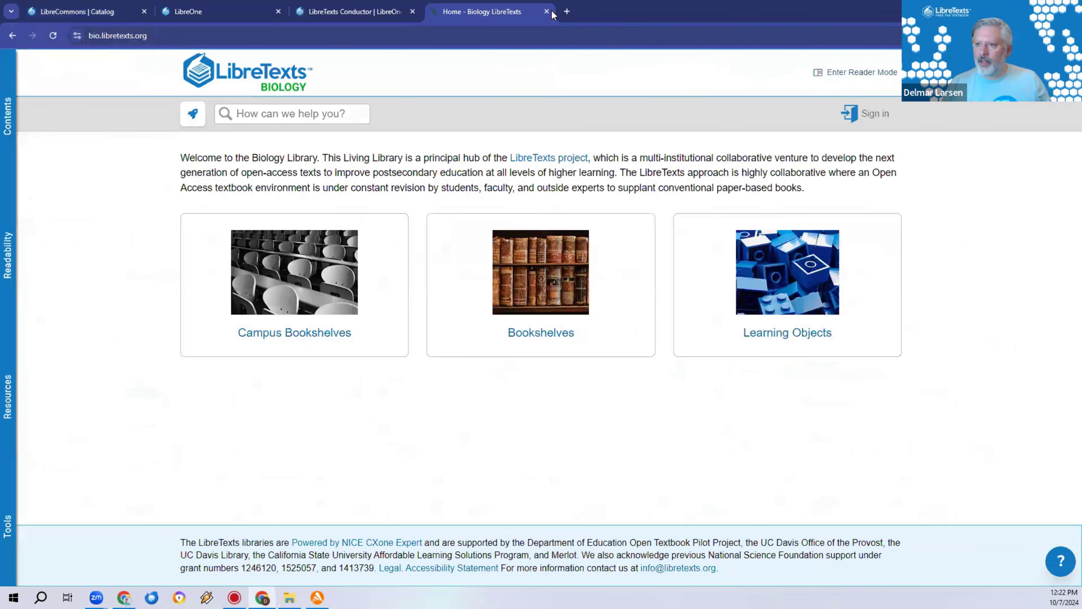
pyautogui.click(567, 13)
pyautogui.write('launchpad.libretexts.org')
pyautogui.press('Return')
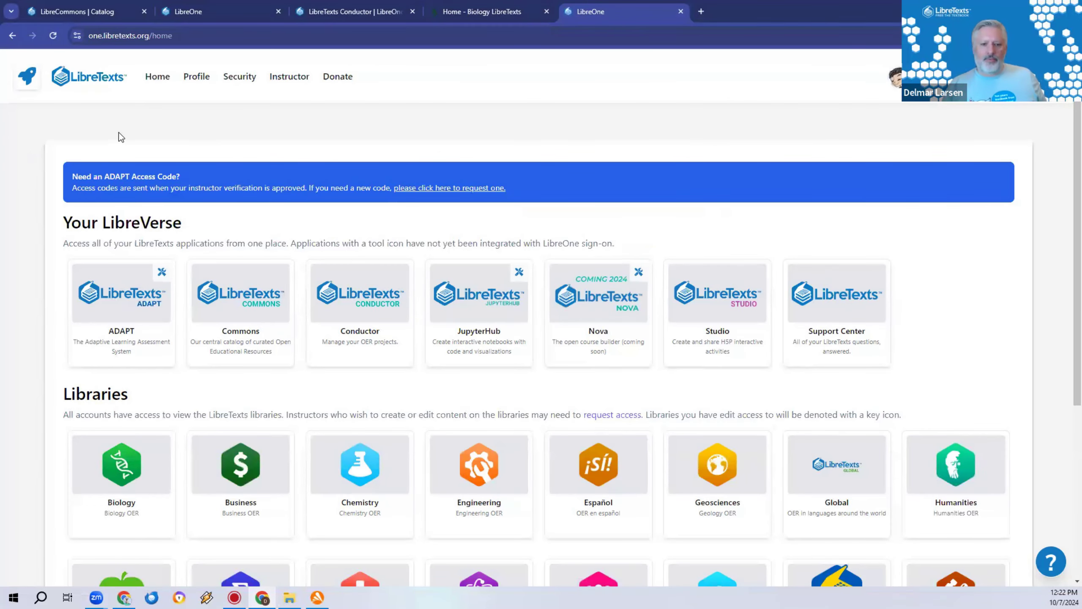
# Go to the earlier LibreOne tab, look over its applications and libraries, and open Conductor
pyautogui.click(195, 8)
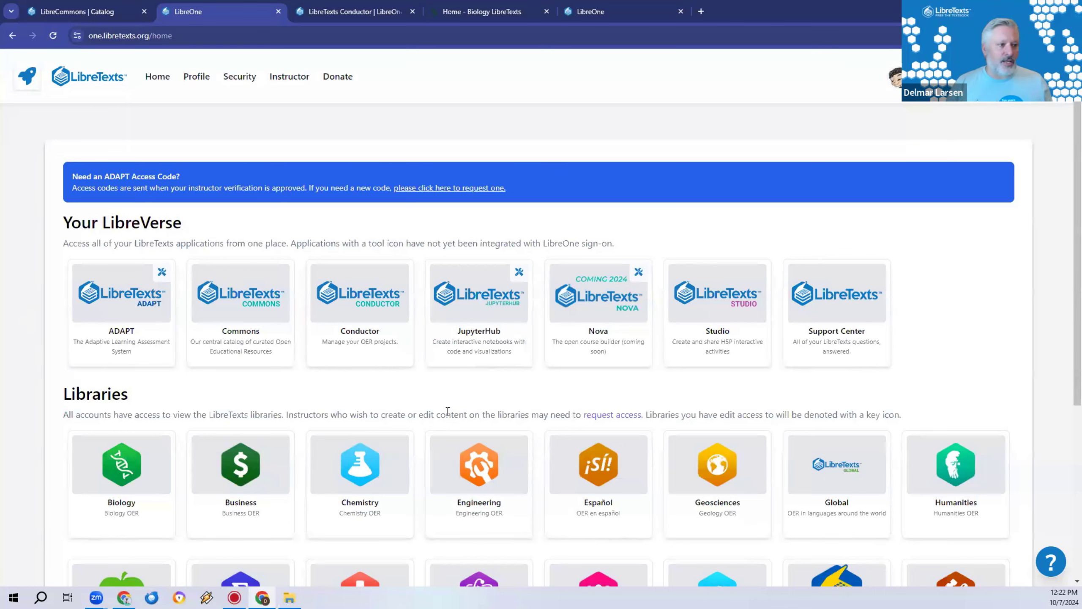
pyautogui.scroll(-2, 450, 413)
pyautogui.scroll(2, 334, 325)
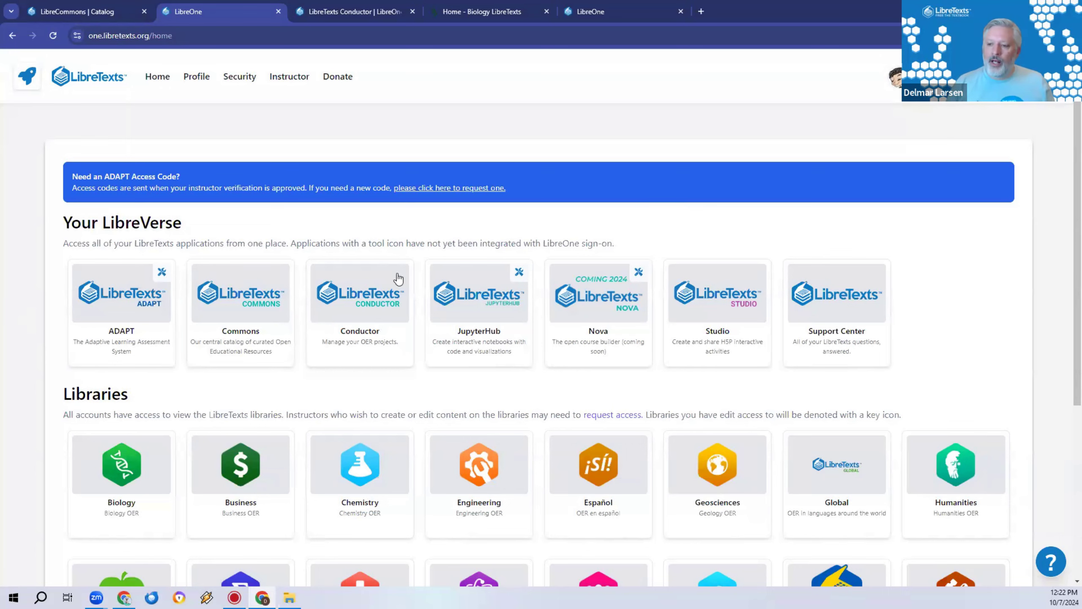
pyautogui.click(364, 298)
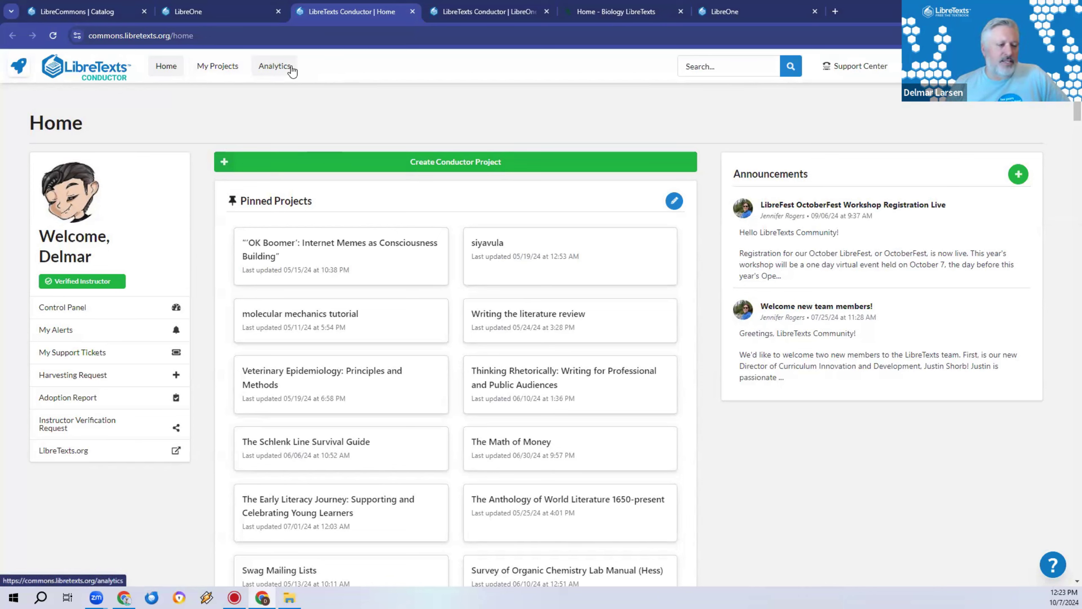
# Visit the Support Center and the Contact Support ticket form, then return to Conductor's home and close the support dialog
pyautogui.click(842, 71)
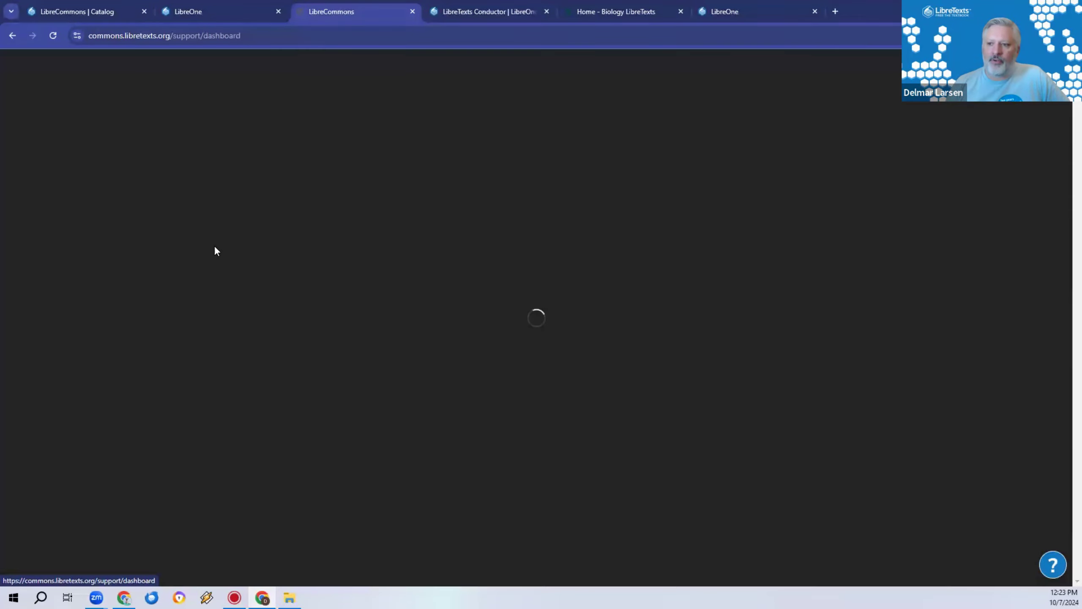
pyautogui.click(12, 35)
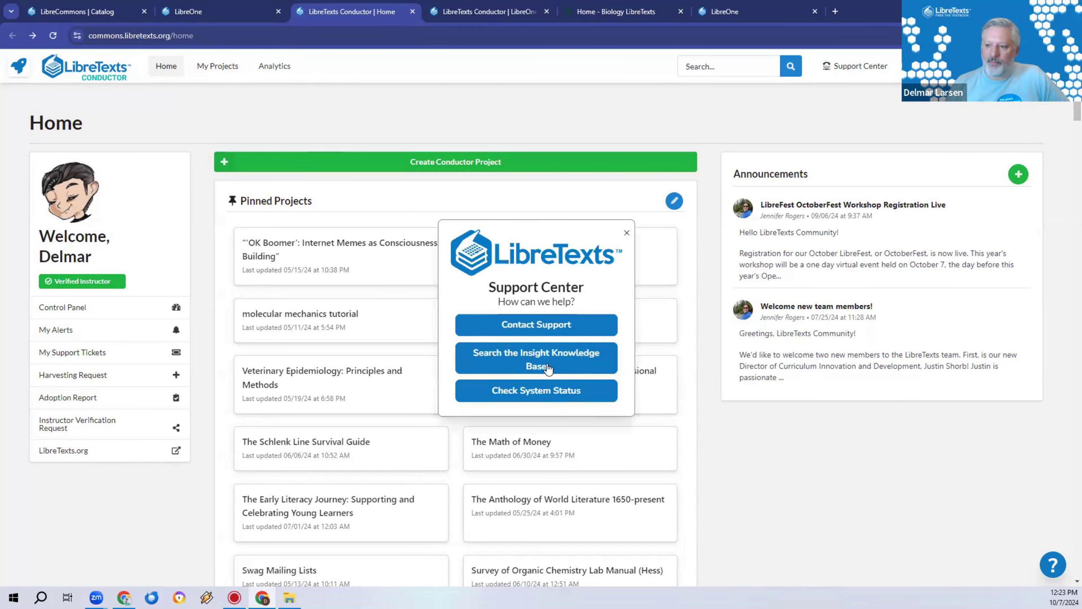
pyautogui.click(550, 329)
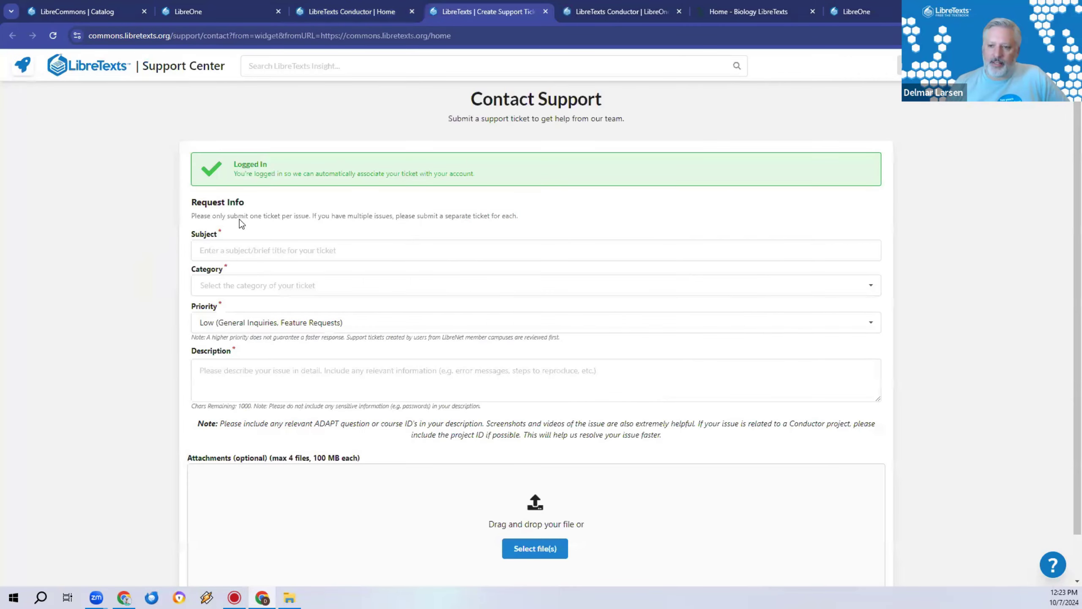
pyautogui.click(383, 6)
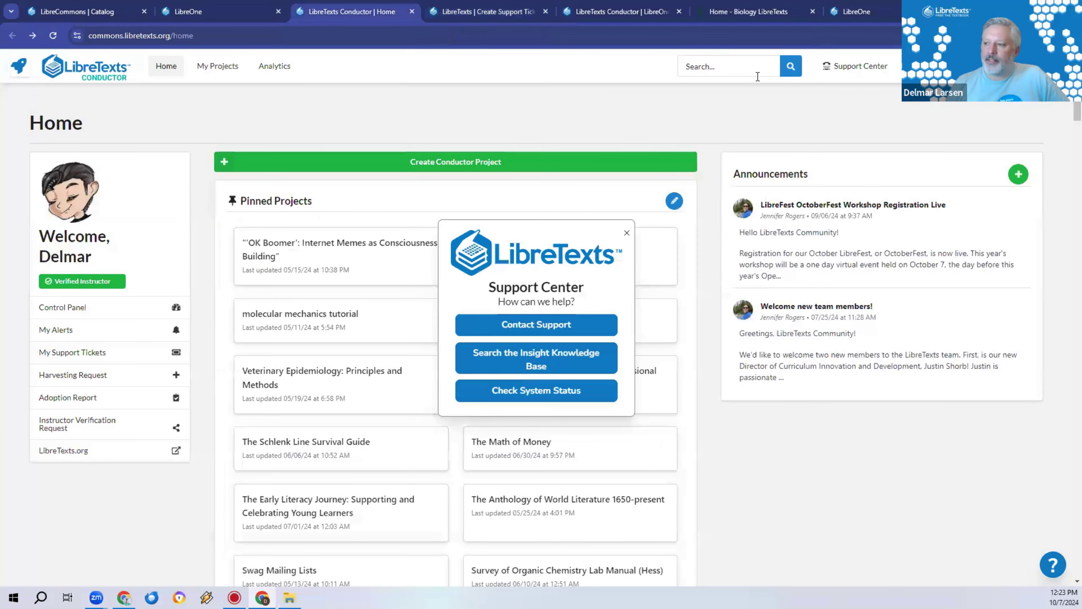
pyautogui.click(629, 230)
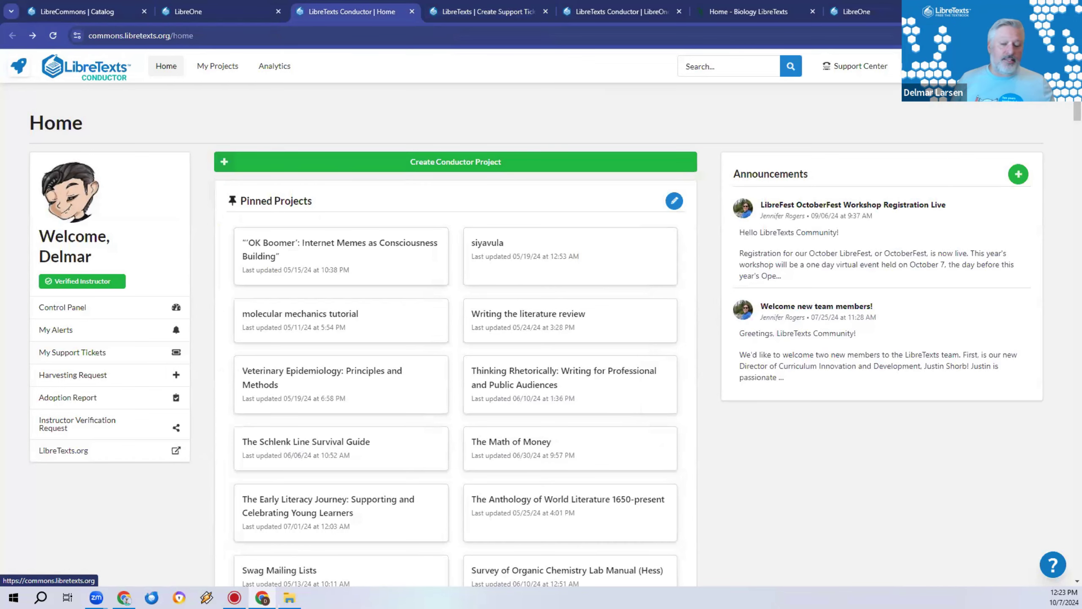
pyautogui.click(993, 66)
pyautogui.click(950, 115)
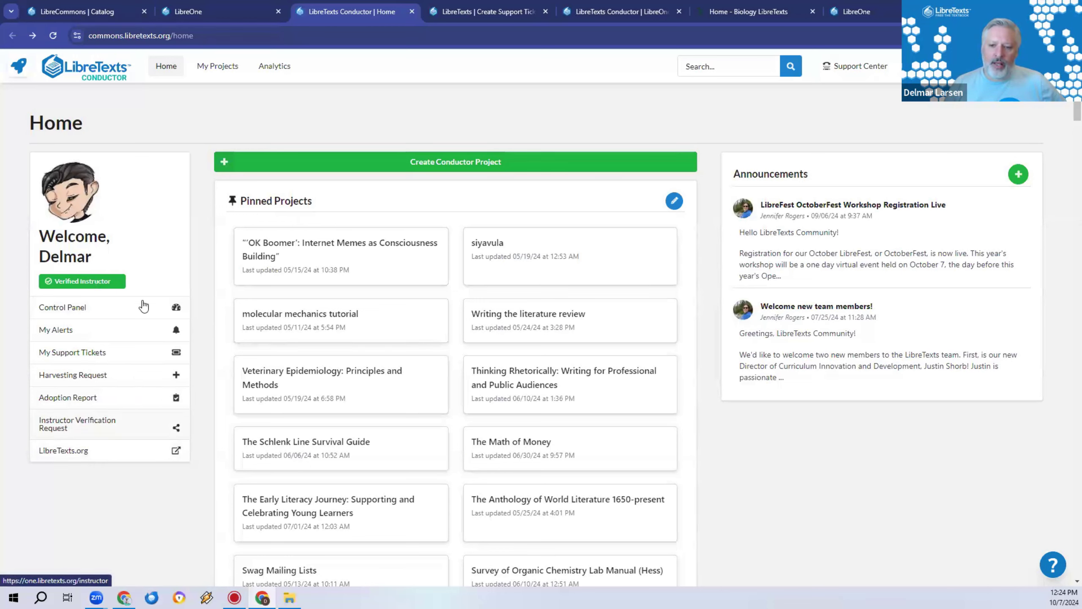
# In My Alerts, create an alert with the search query "Art and Calculus" that includes the Book resource type
pyautogui.click(87, 335)
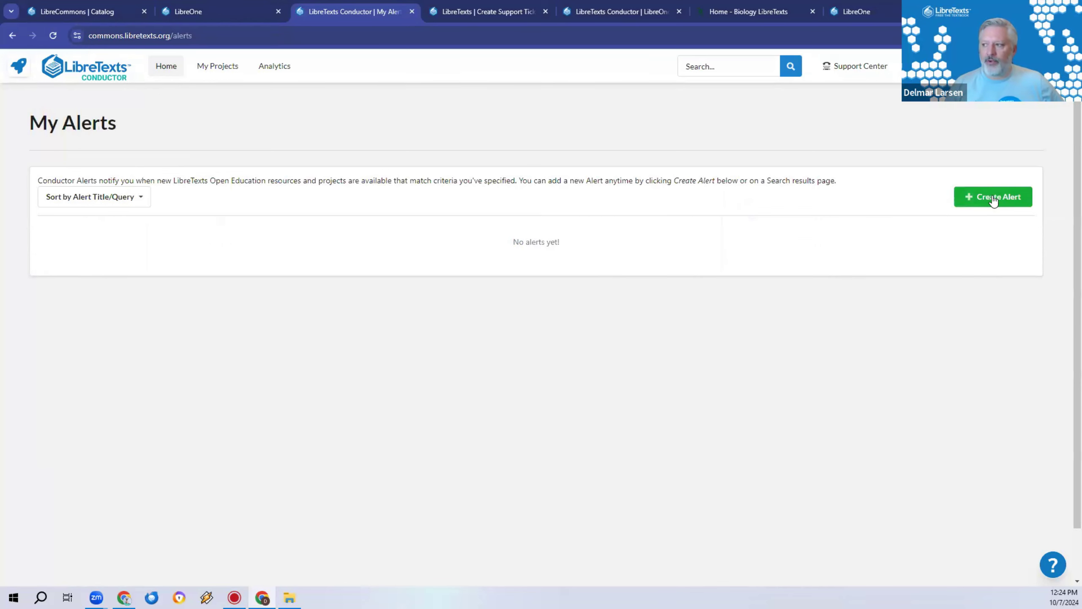
pyautogui.click(980, 198)
pyautogui.click(540, 253)
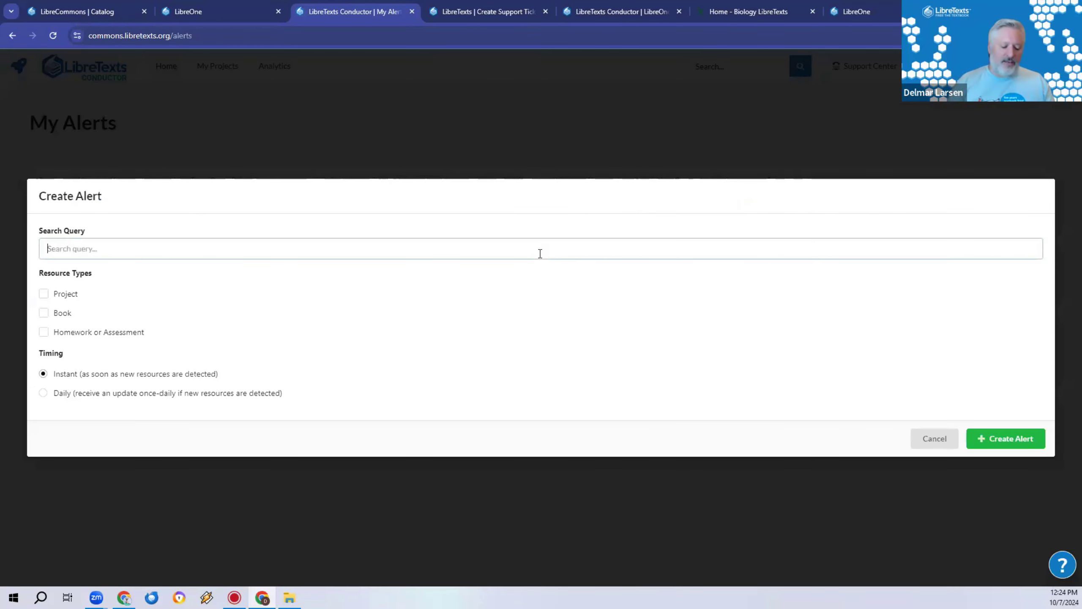
pyautogui.write('A')
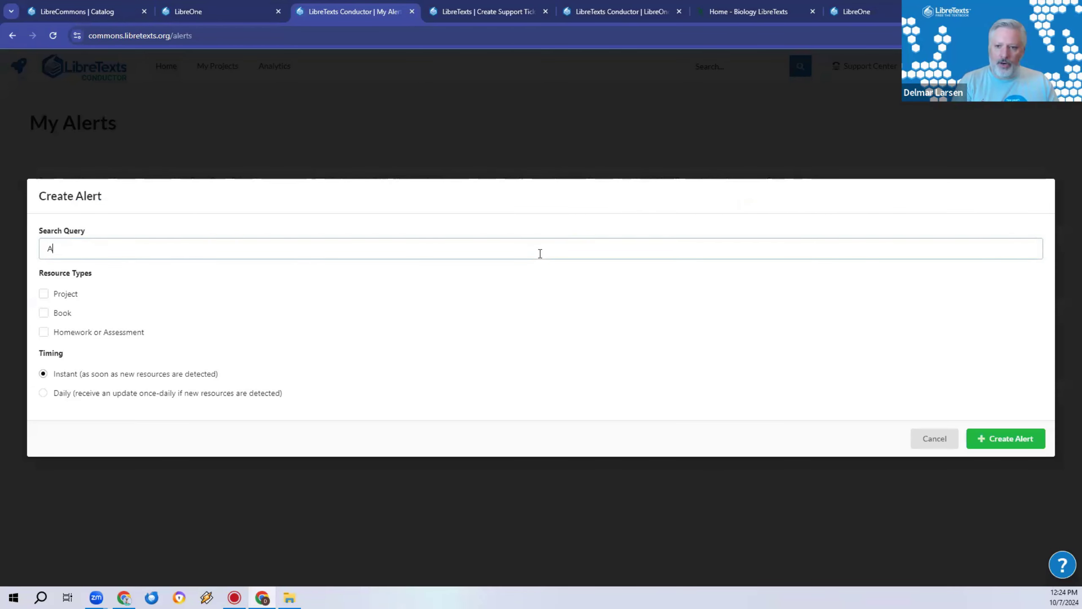
pyautogui.write('rt and Calculus')
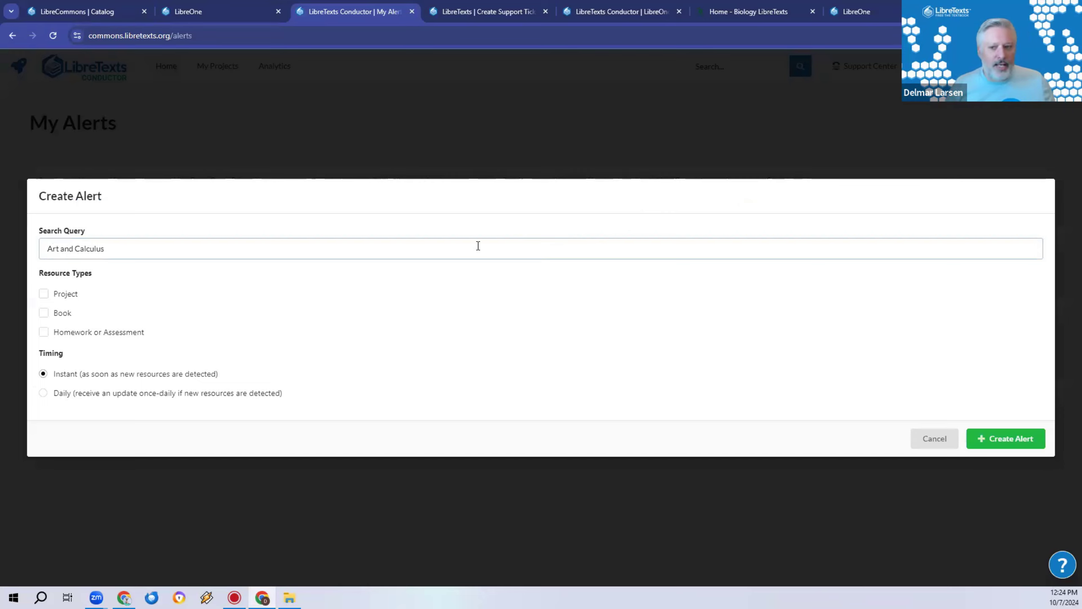
pyautogui.click(65, 295)
pyautogui.click(63, 296)
pyautogui.click(66, 312)
pyautogui.click(987, 470)
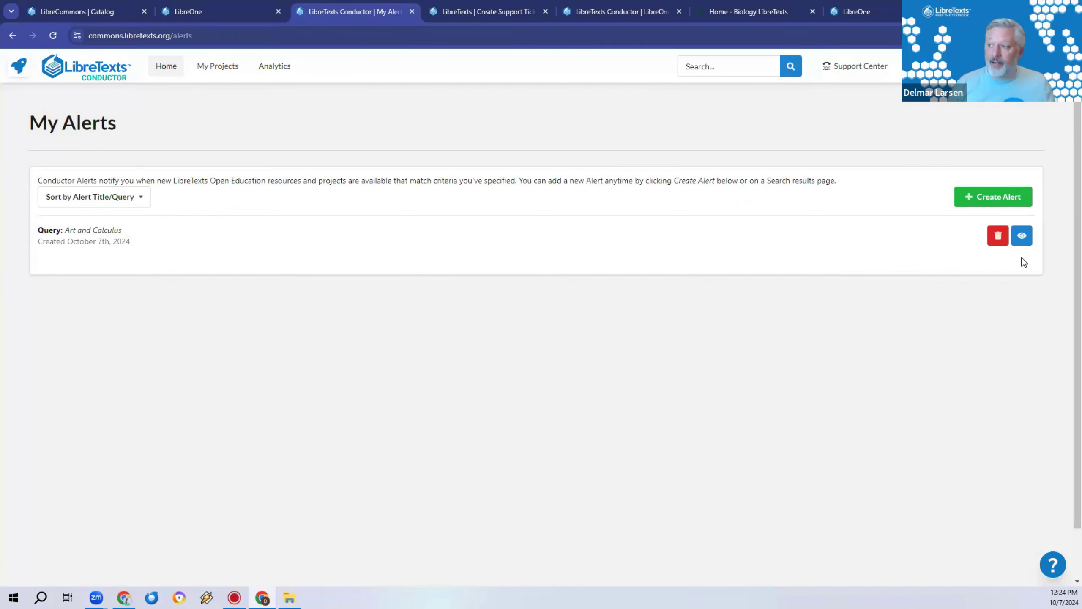
# Delete the "Art and Calculus" alert and return to Conductor's home page
pyautogui.click(998, 235)
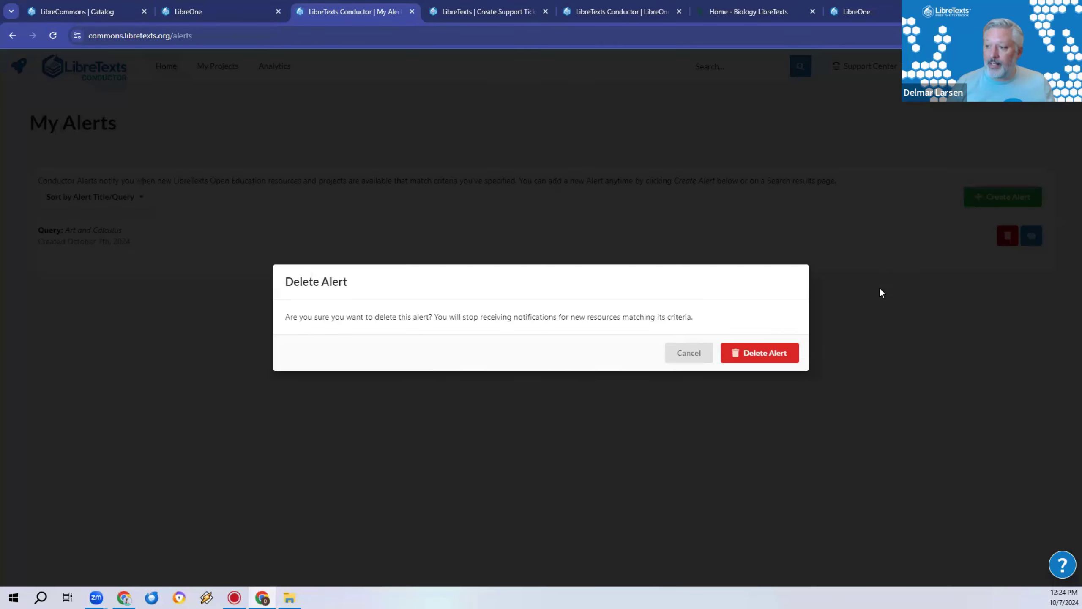
pyautogui.click(783, 353)
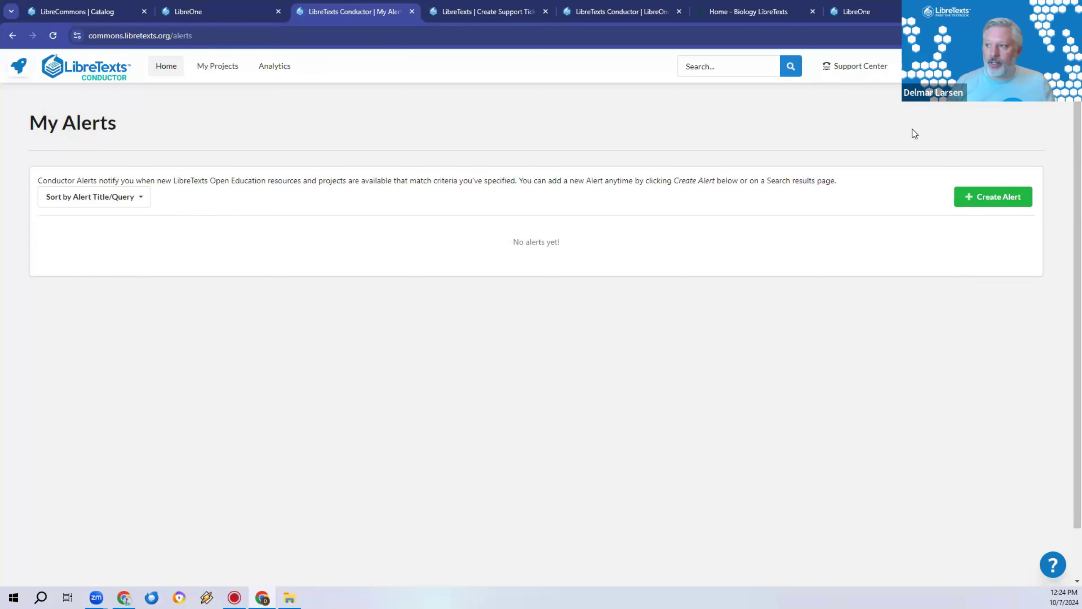
pyautogui.click(72, 71)
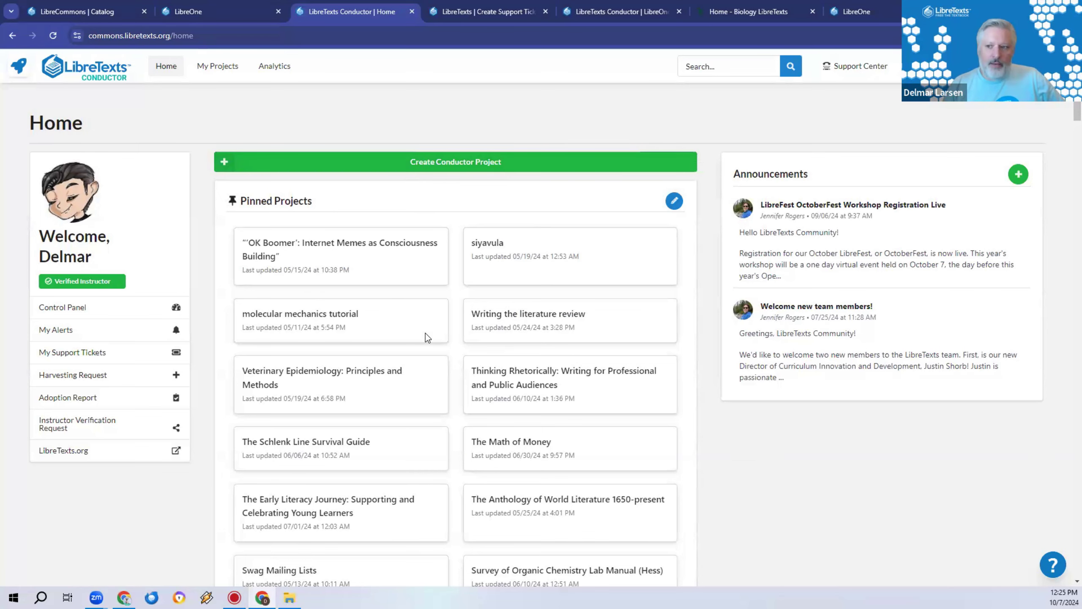
# Look through the Pinned Projects and Recently Edited Projects on Conductor's home page
pyautogui.scroll(-10, 425, 334)
pyautogui.scroll(-15, 422, 331)
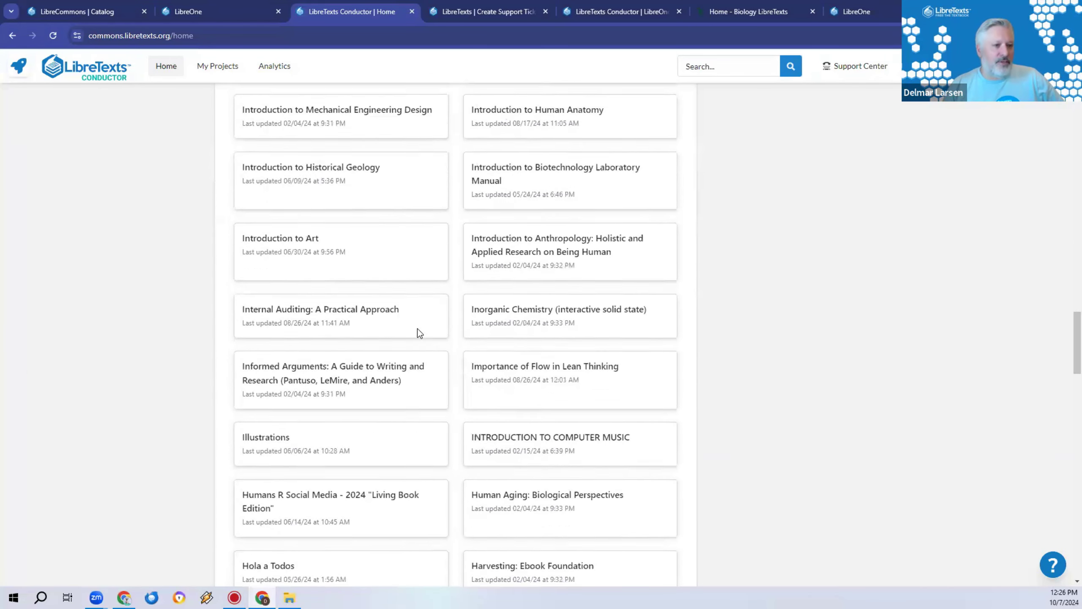
pyautogui.scroll(-15, 419, 325)
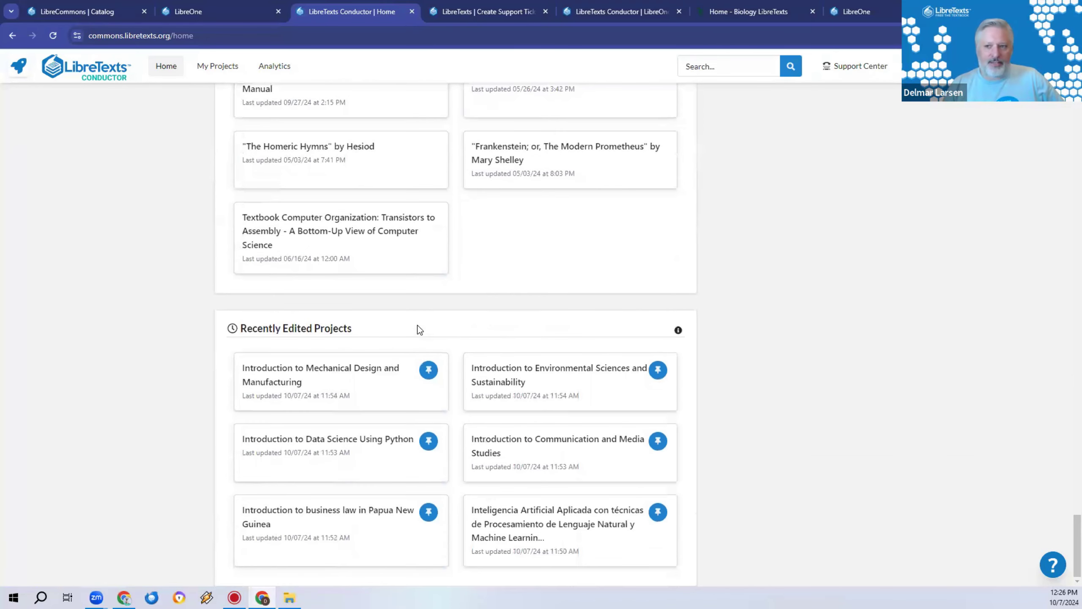
pyautogui.scroll(3, 418, 328)
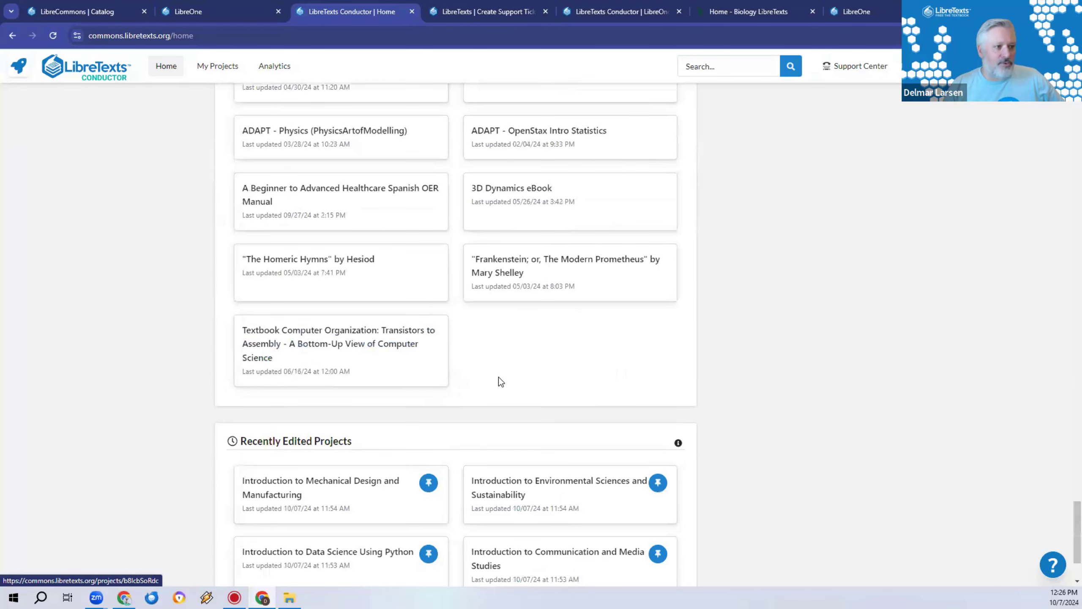
pyautogui.scroll(-3, 636, 333)
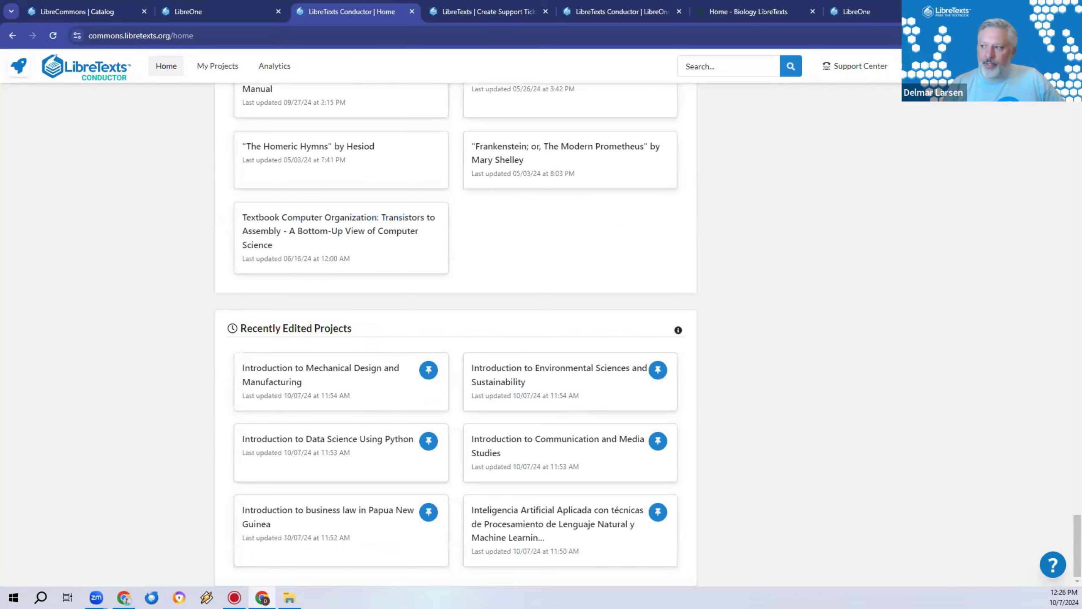
pyautogui.click(1071, 35)
pyautogui.click(889, 149)
pyautogui.scroll(20, 1067, 121)
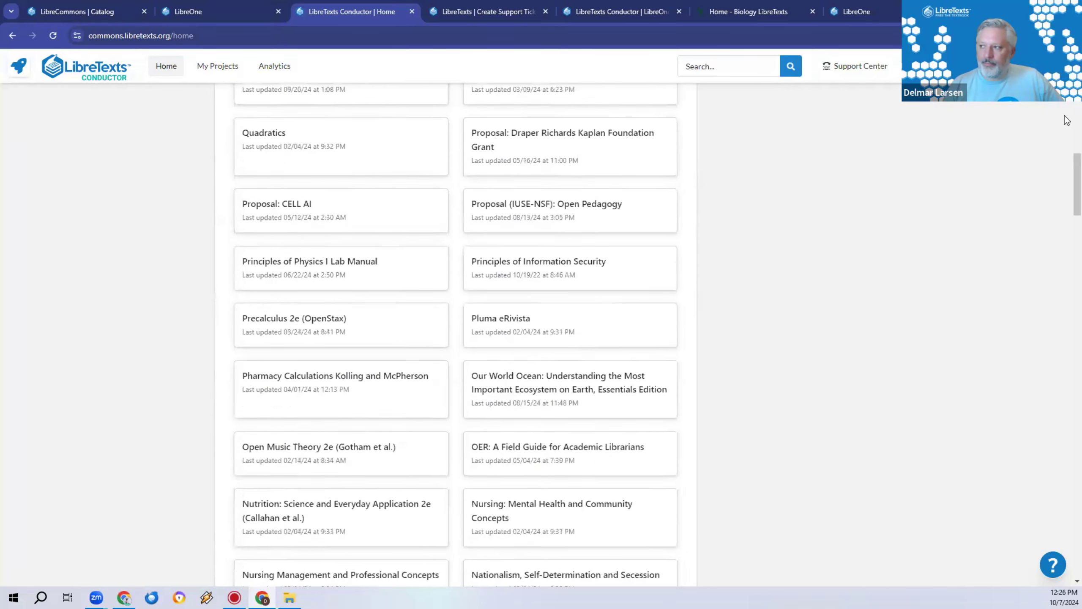
pyautogui.scroll(10, 1067, 121)
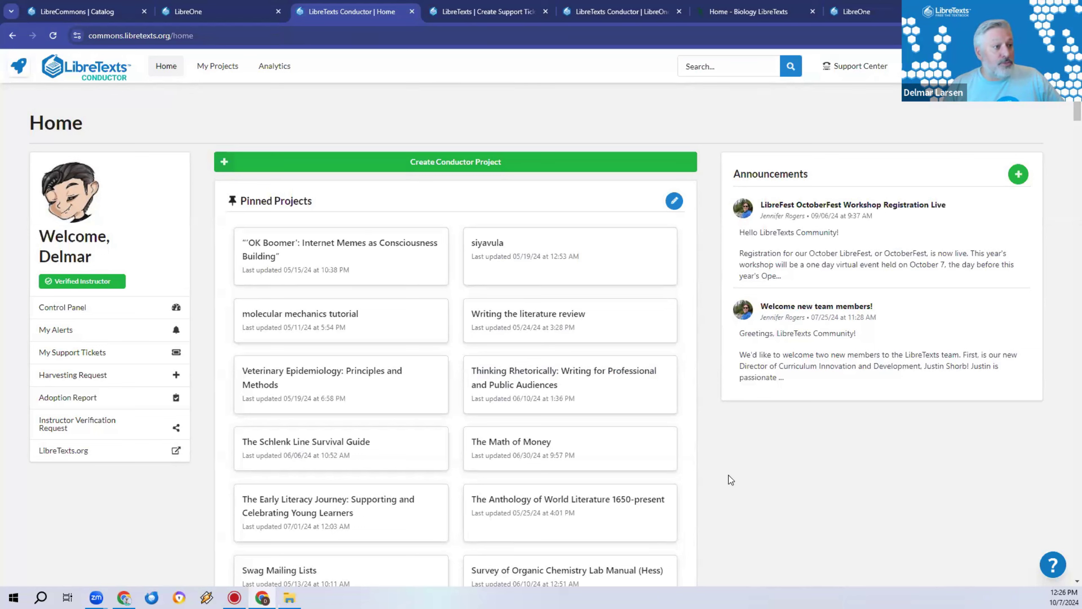
# Create a Conductor project titled "Math 102: The Math of Love" with visibility Private (only collaborators)
pyautogui.click(492, 165)
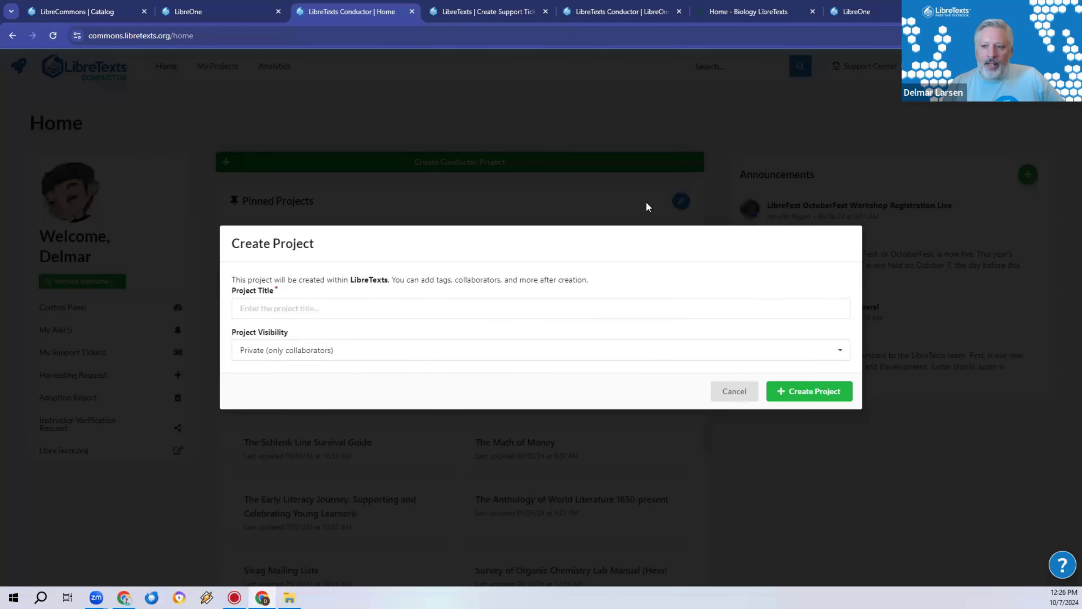
pyautogui.click(313, 304)
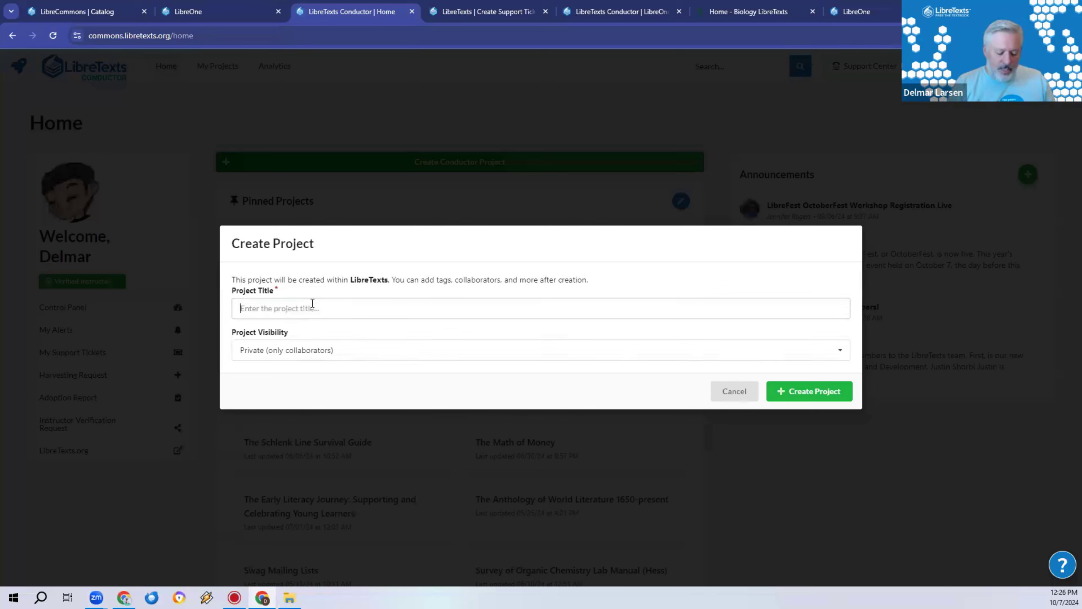
pyautogui.write('Math 102')
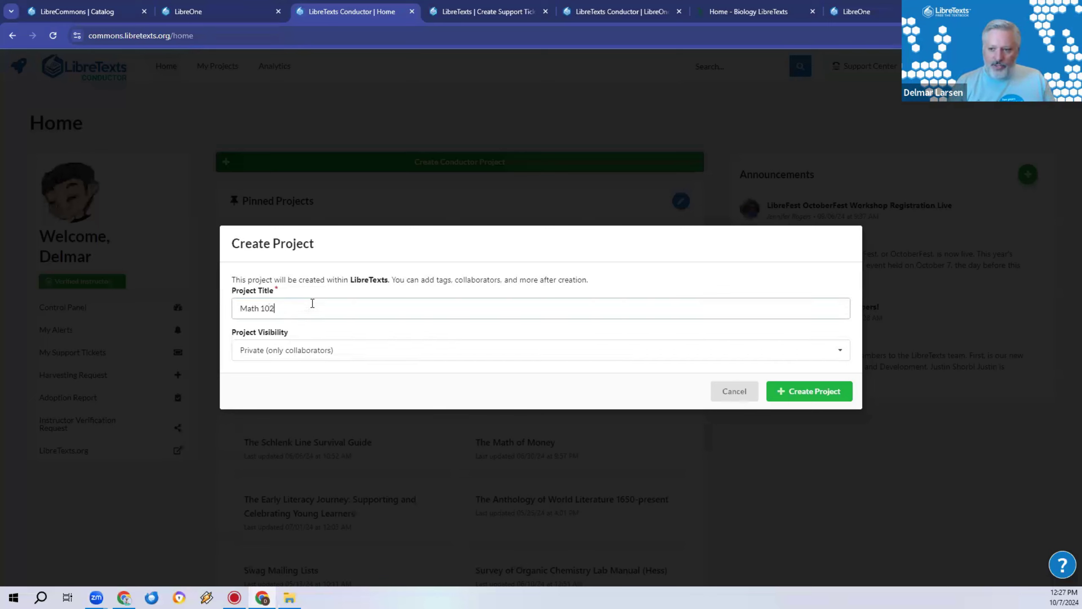
pyautogui.write(': The Math of Love')
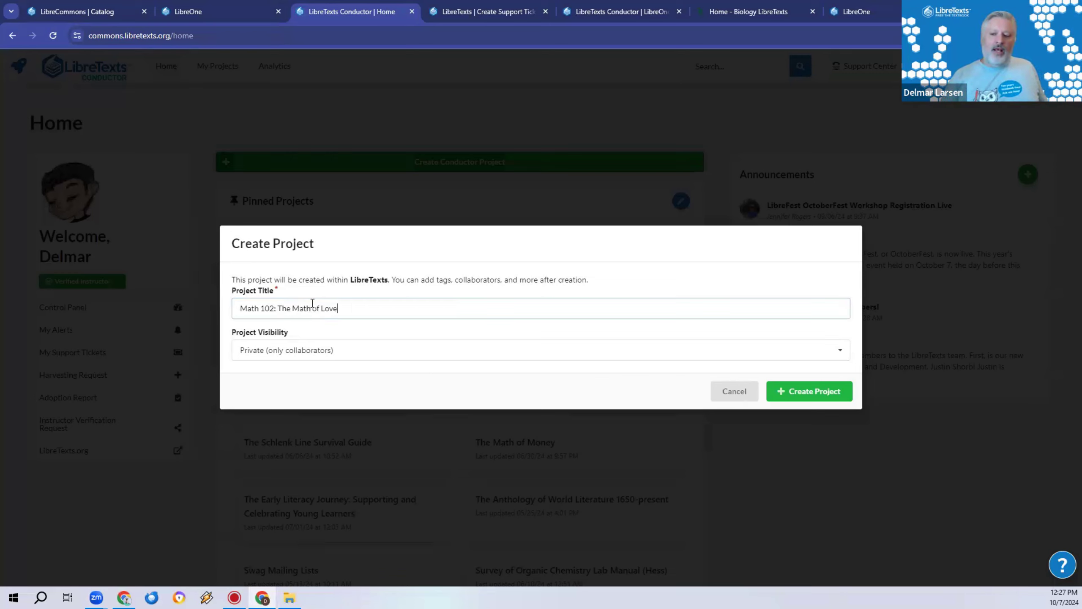
pyautogui.click(260, 357)
pyautogui.click(280, 351)
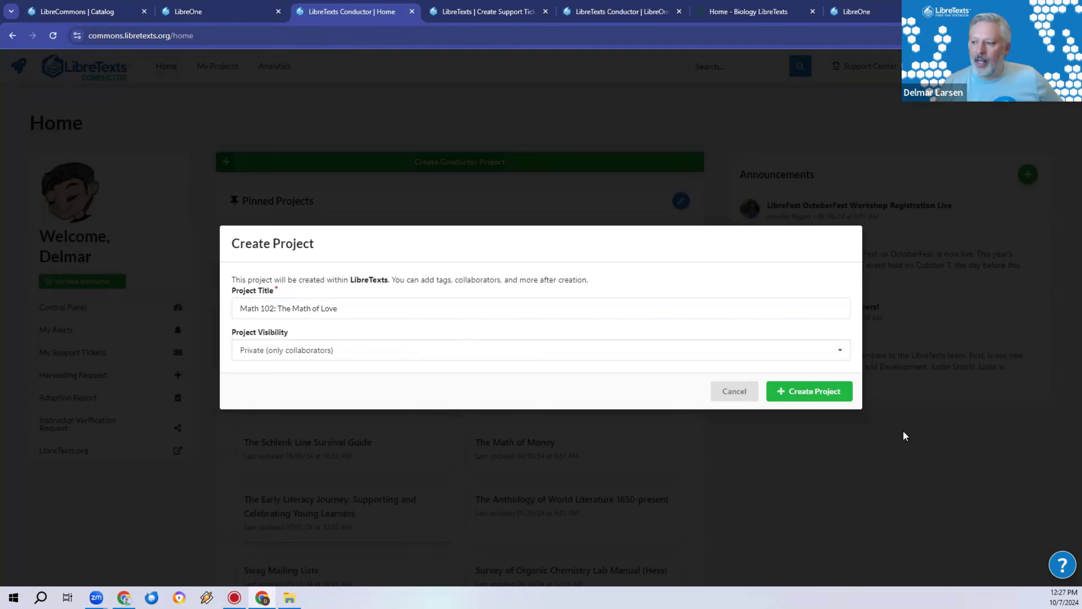
pyautogui.click(832, 401)
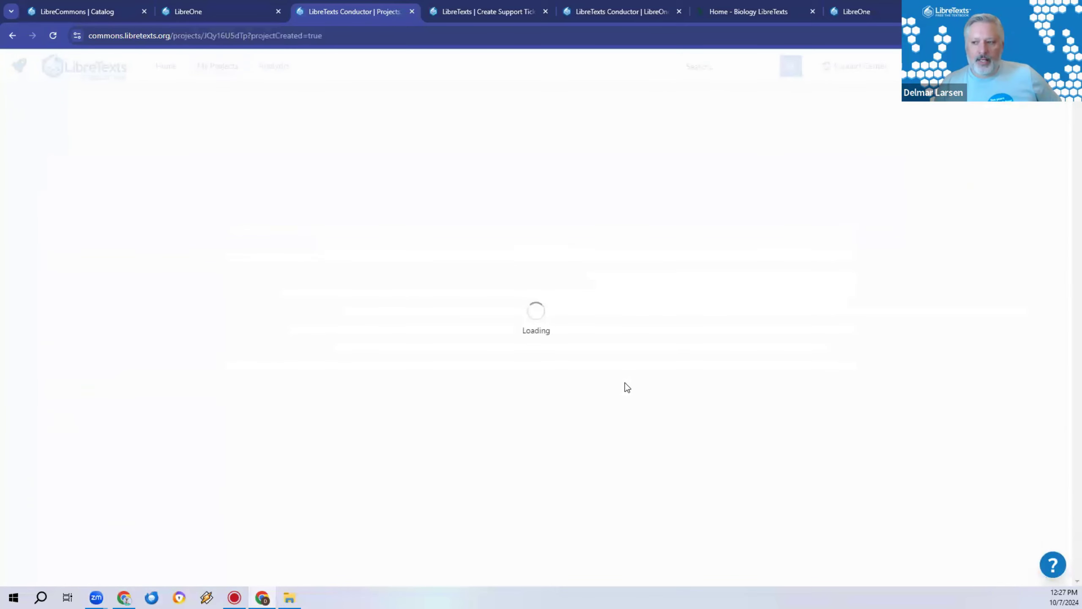
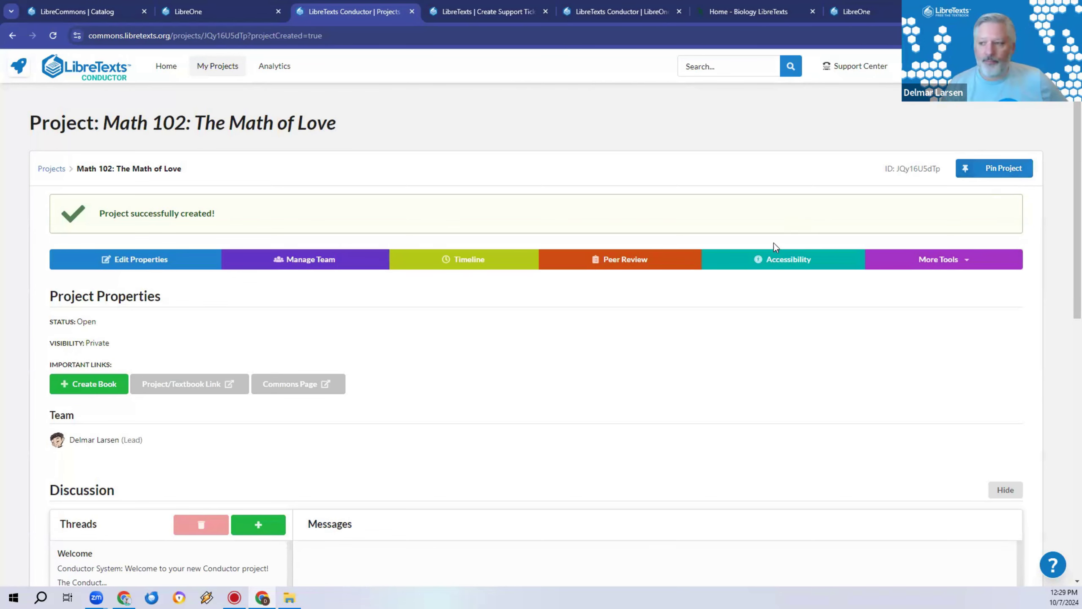
# Look over the new project's properties, important links and team, highlighting that part of the page
pyautogui.scroll(-2, 553, 390)
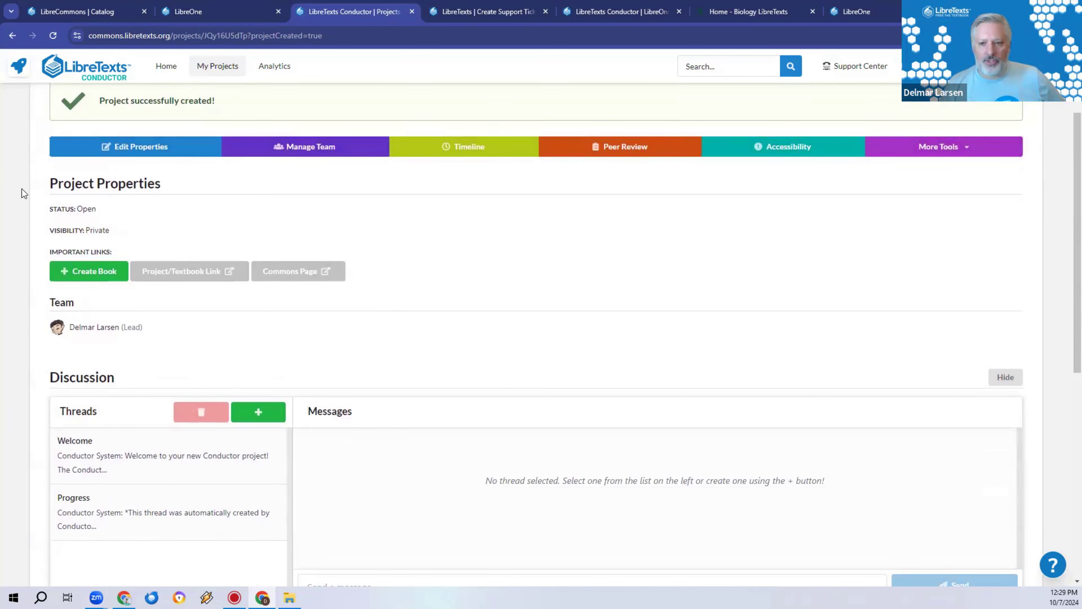
pyautogui.moveTo(42, 182); pyautogui.dragTo(148, 328)
pyautogui.click(12, 270)
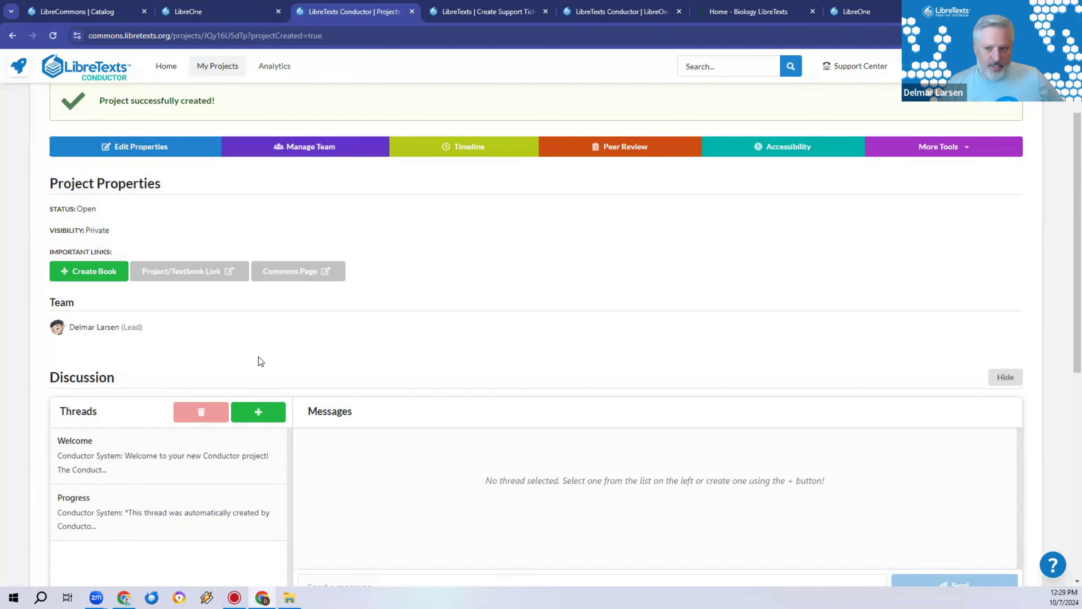
# Read the project's Welcome and Progress discussion threads, and look over its Assets and Tasks sections
pyautogui.scroll(-6, 273, 326)
pyautogui.scroll(1, 273, 327)
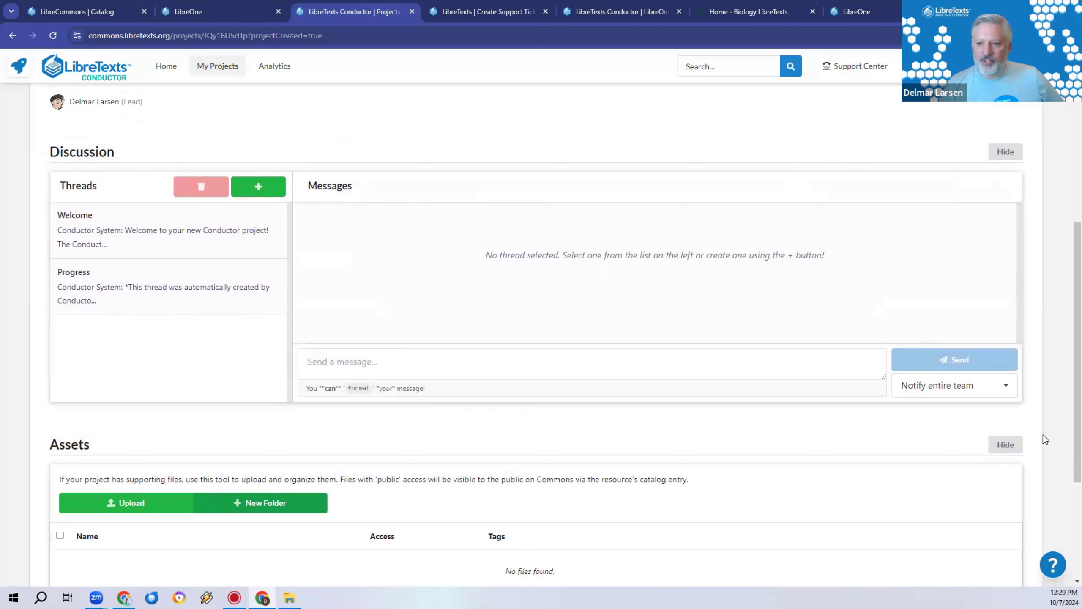
pyautogui.click(168, 238)
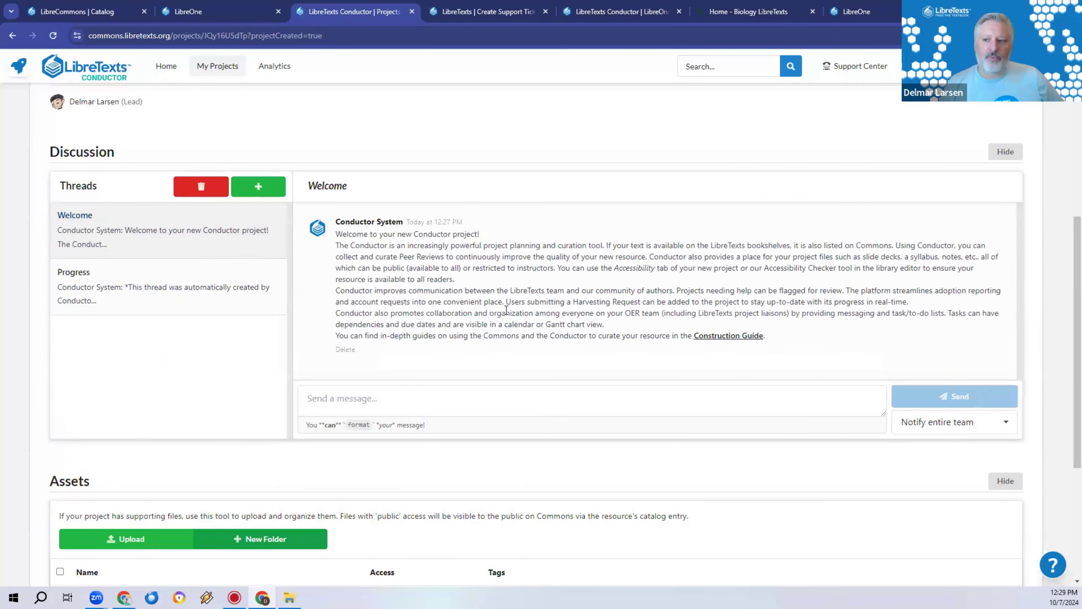
pyautogui.click(215, 286)
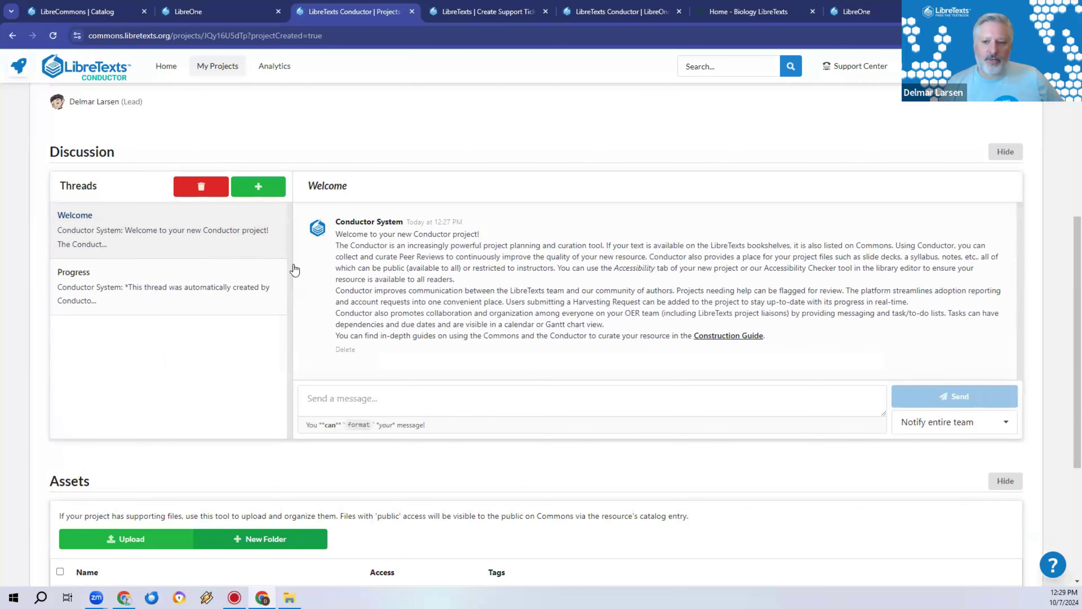
pyautogui.click(349, 360)
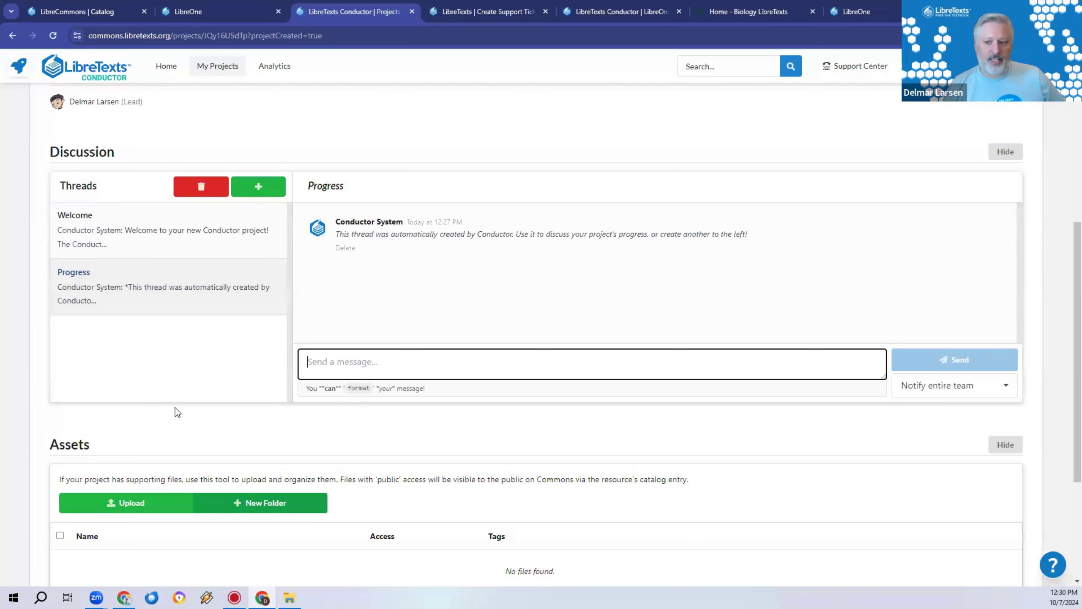
pyautogui.scroll(-4, 304, 406)
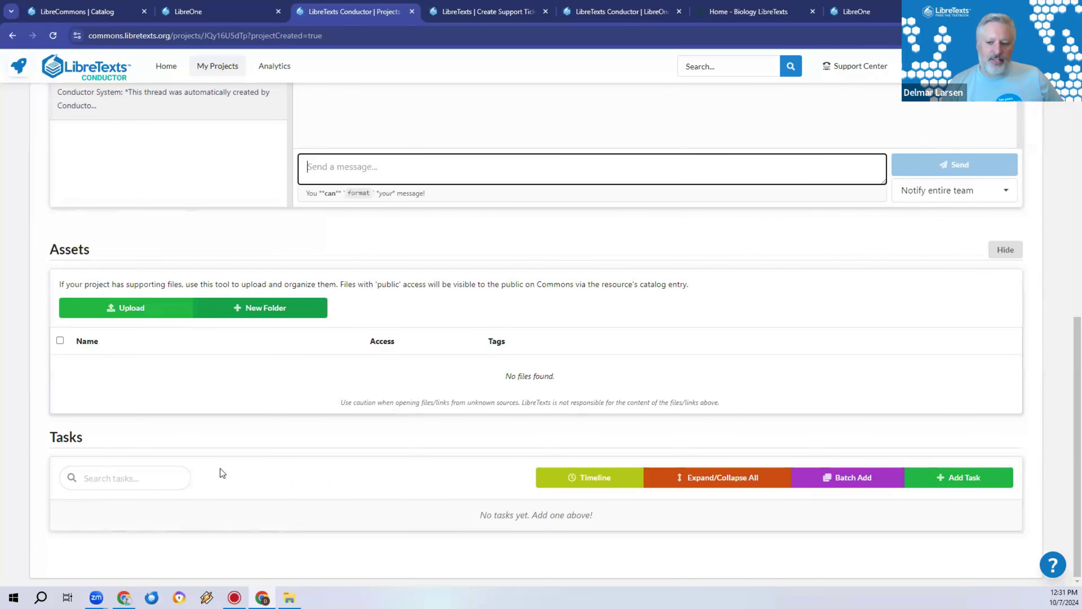
pyautogui.scroll(10, 309, 390)
pyautogui.scroll(2, 308, 391)
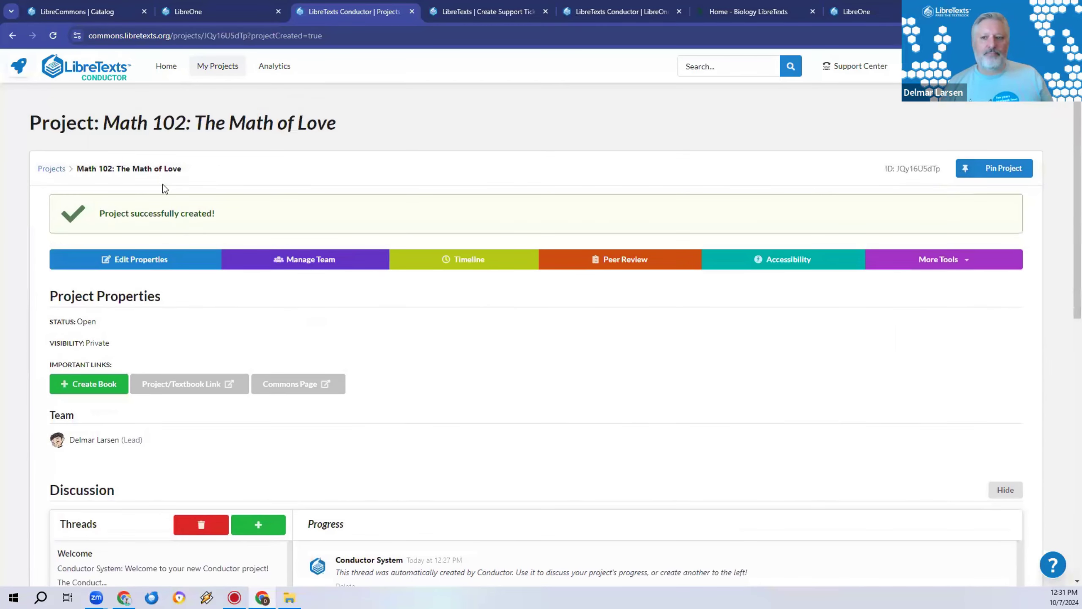
# Open Conductor's home in a new tab, find "spanish" on the page, and open the "A Beginner to Advanced Healthcare Spanish OER Manual" project
pyautogui.middleClick(217, 66)
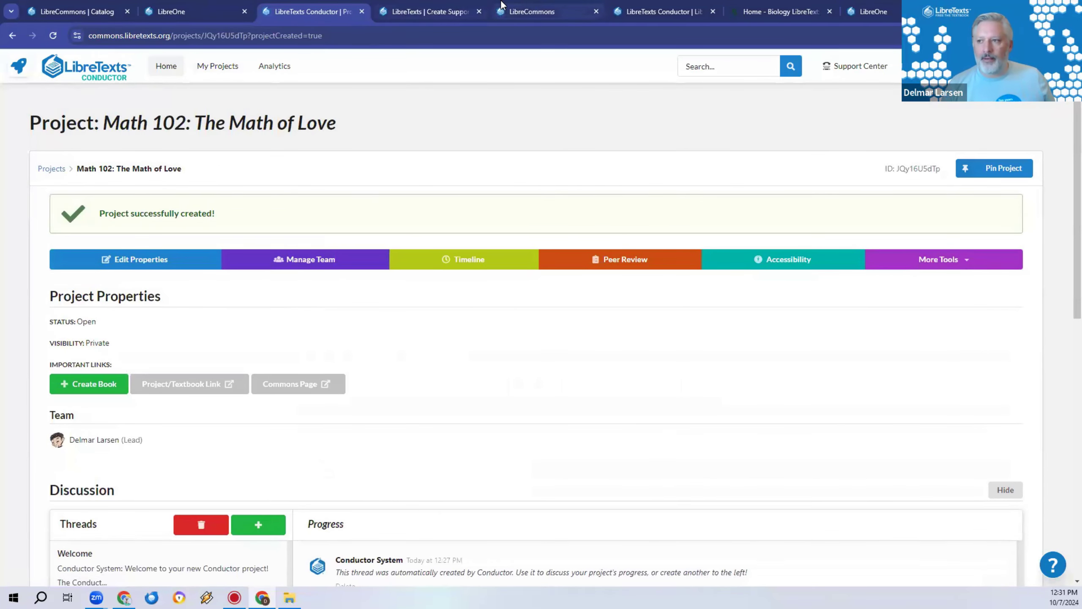
pyautogui.click(426, 11)
pyautogui.hotkey('ctrl', 'f')
pyautogui.write('spanish')
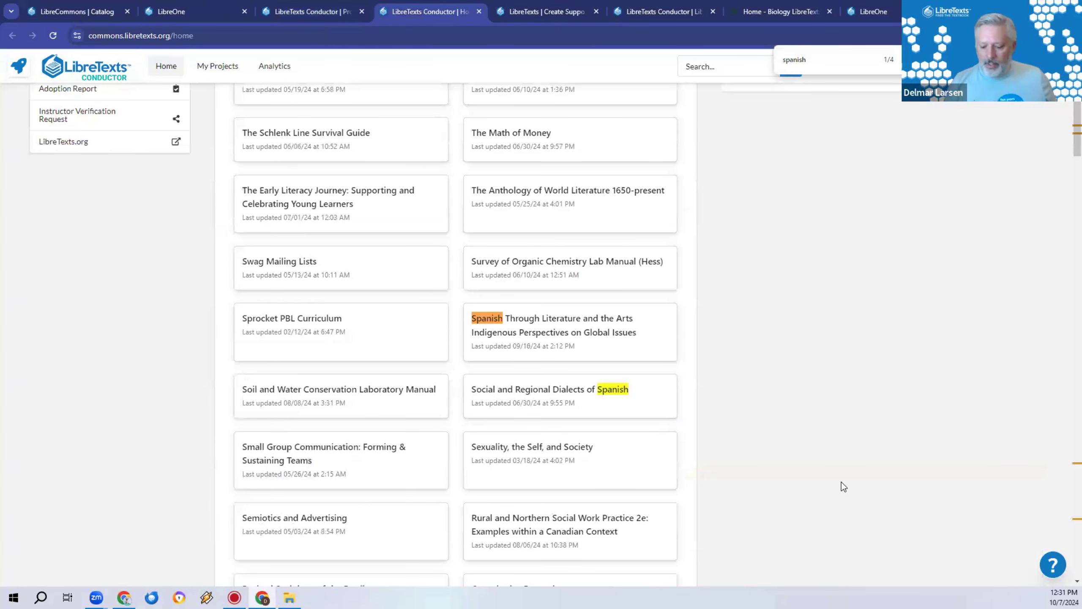
pyautogui.press('Return')
pyautogui.press('Return')
pyautogui.press('Return')
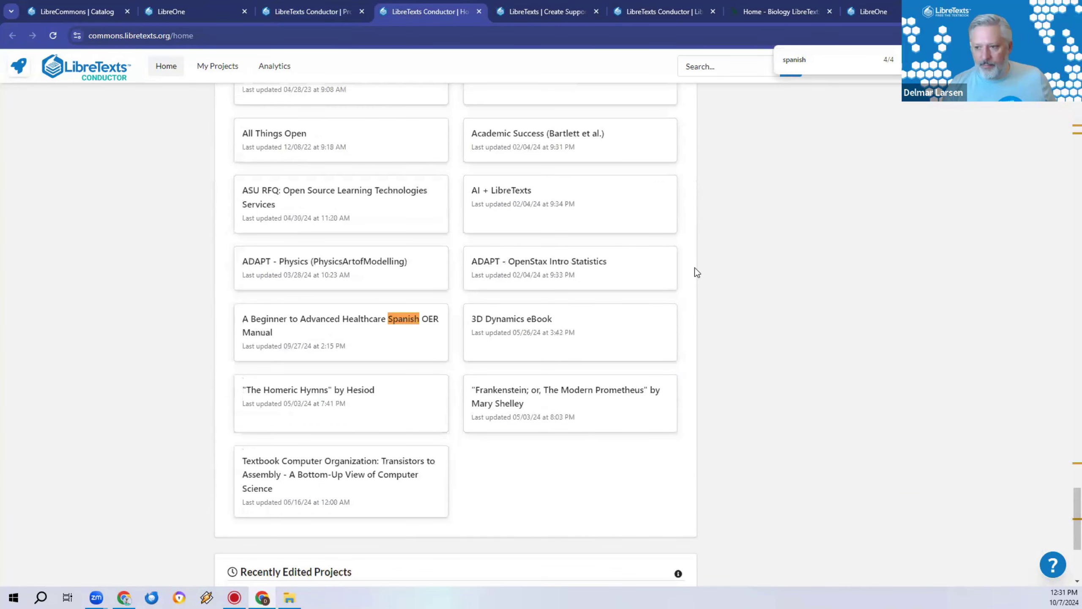
pyautogui.click(437, 318)
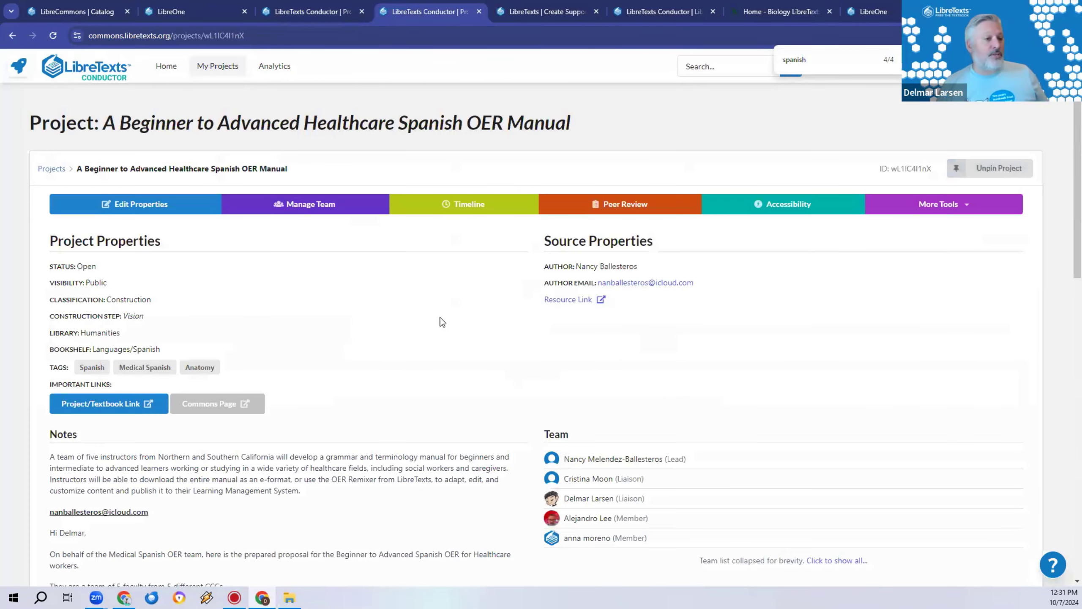
# Look over the Healthcare Spanish project's properties and notes, and expand its team list to show all members
pyautogui.scroll(-2, 402, 363)
pyautogui.scroll(2, 401, 364)
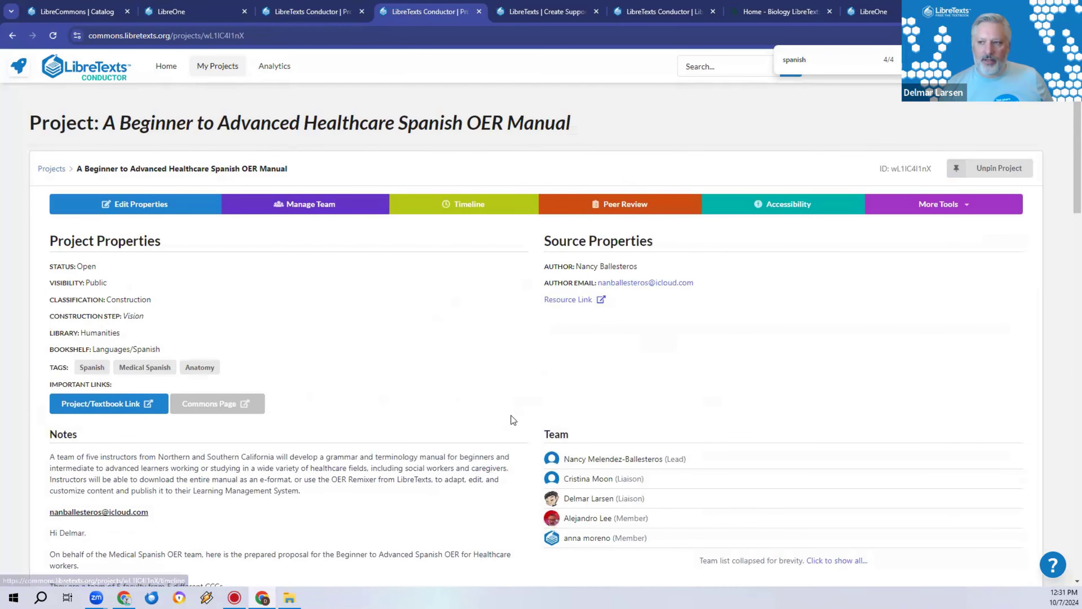
pyautogui.scroll(-5, 452, 372)
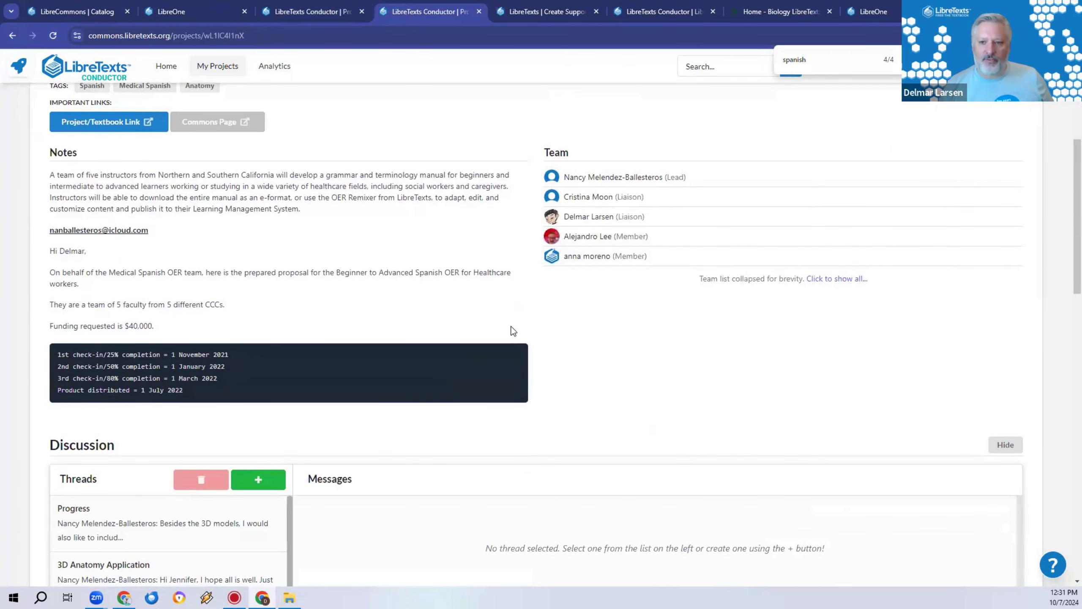
pyautogui.scroll(2, 513, 331)
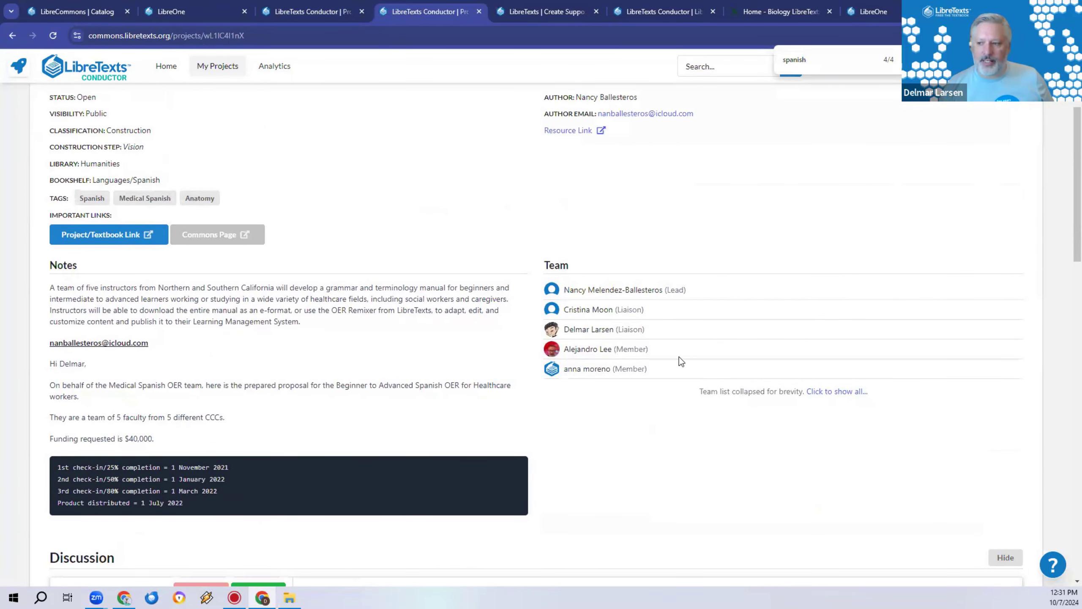
pyautogui.click(839, 393)
# View the Progress, 3D Anatomy Application, Project site, Other Anatomy Resources and Accessibility discussion threads
pyautogui.scroll(-8, 549, 340)
pyautogui.click(89, 179)
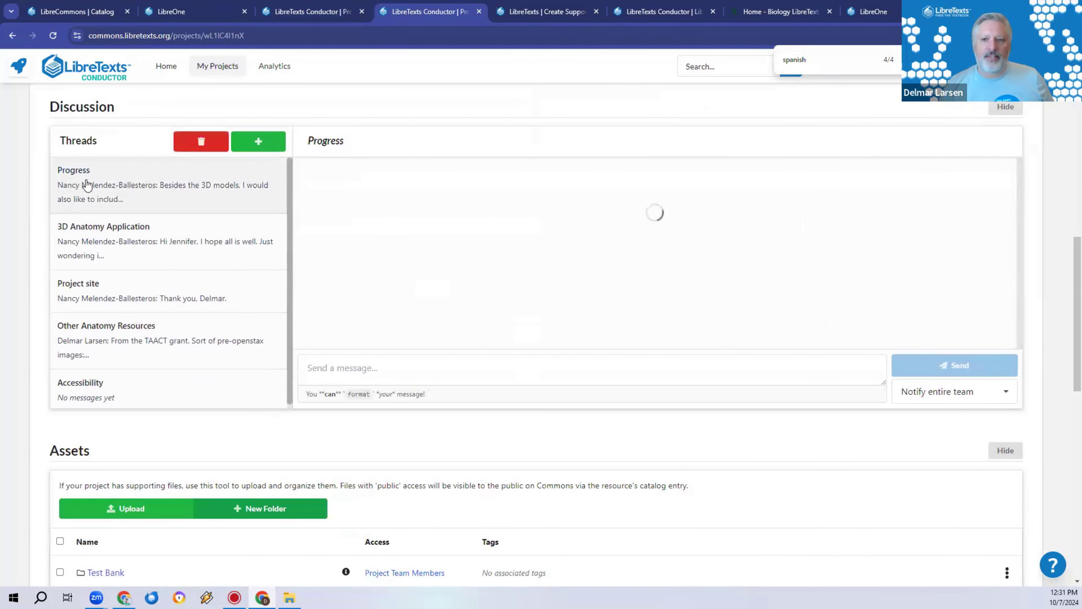
pyautogui.click(136, 254)
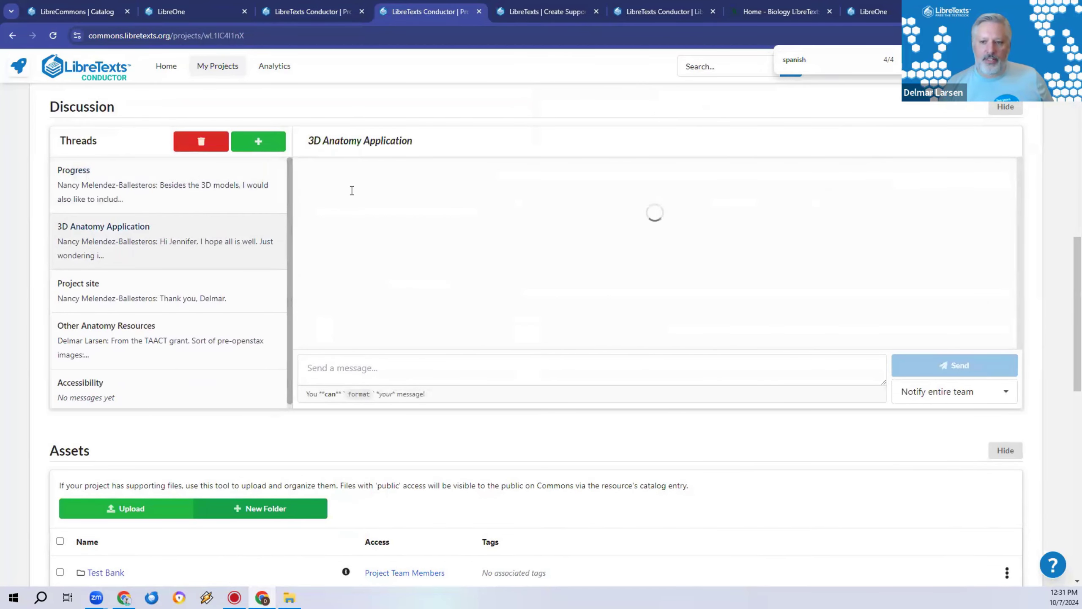
pyautogui.click(220, 301)
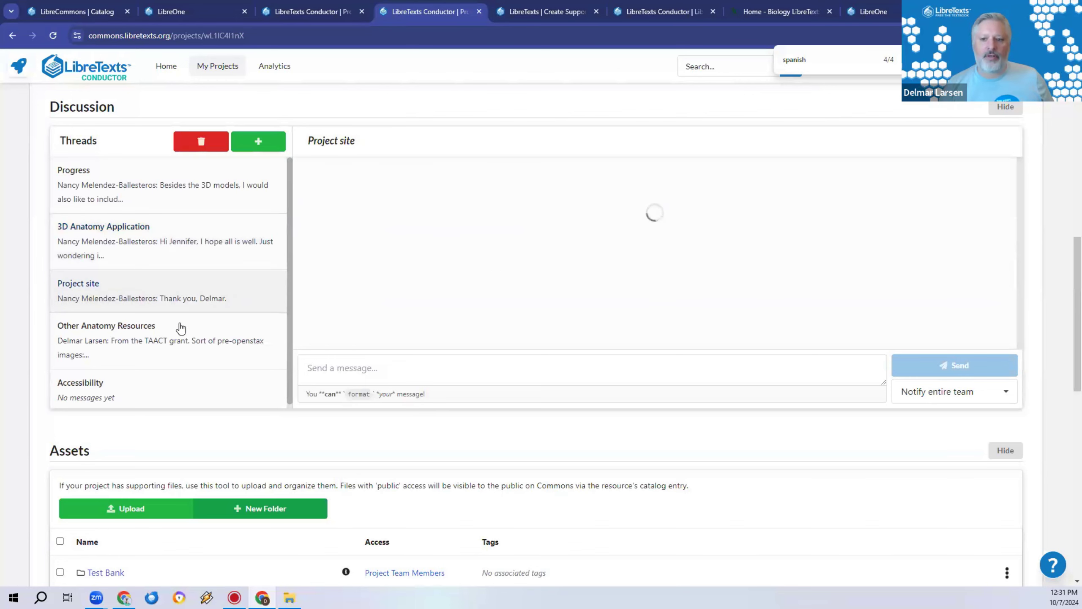
pyautogui.click(179, 360)
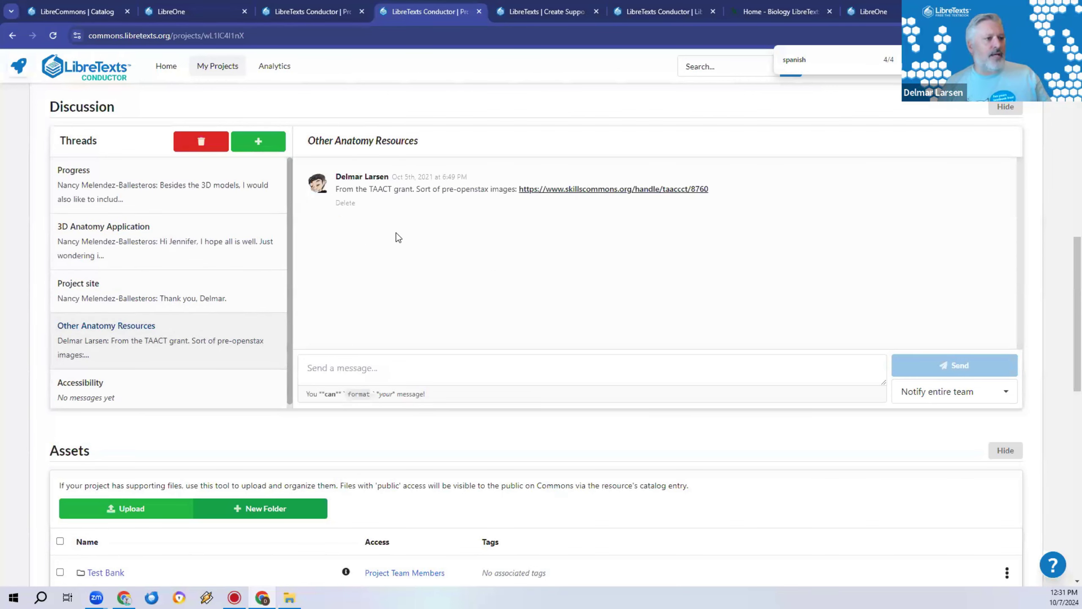
pyautogui.click(189, 400)
# Look inside the Test Bank folder in the project's Assets and return to the top-level file list
pyautogui.scroll(-8, 512, 273)
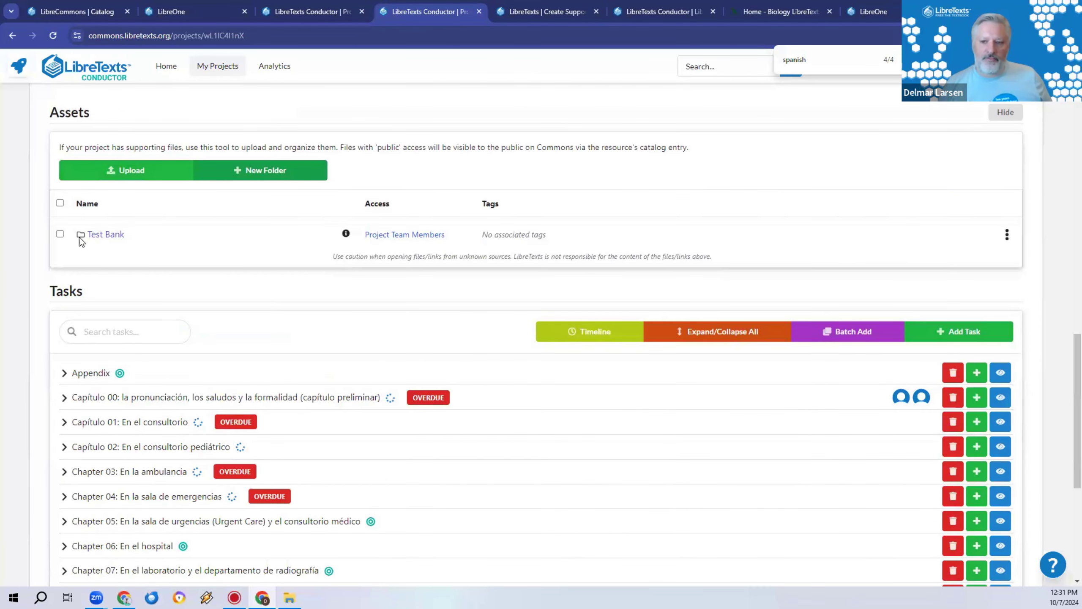
pyautogui.click(105, 234)
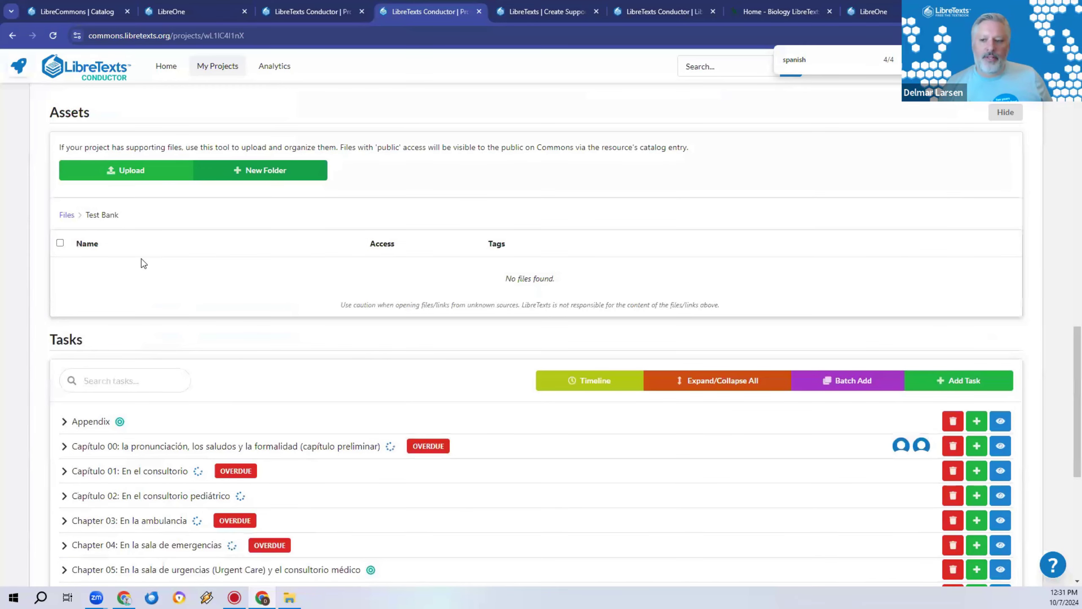
pyautogui.click(66, 214)
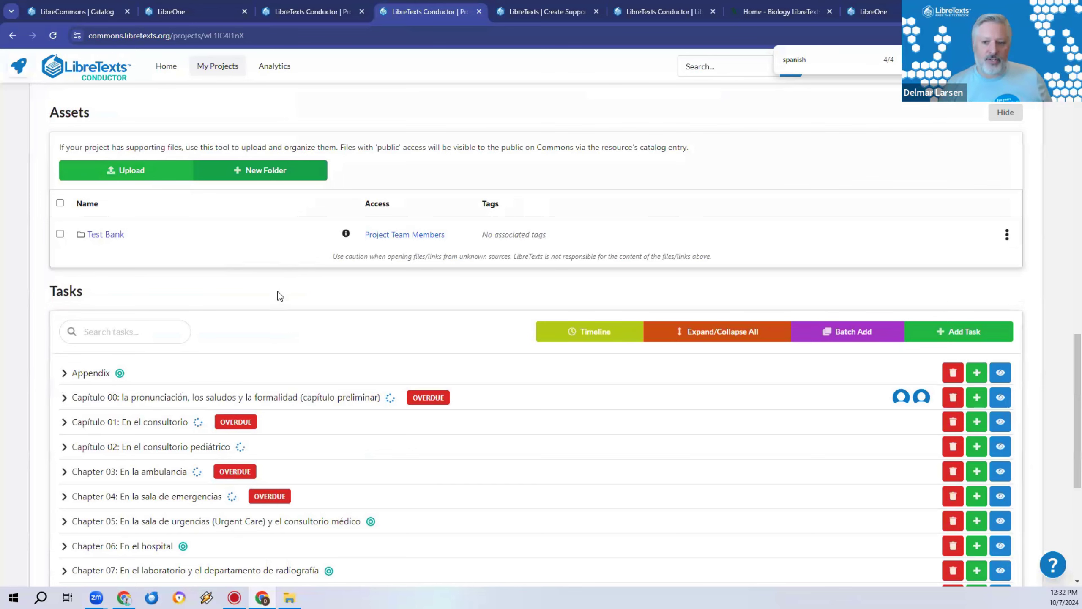
# Look through the project's chapter tasks and view the details of the Capítulo 00 task, including its assignees, dependencies and subtasks
pyautogui.scroll(-4, 278, 295)
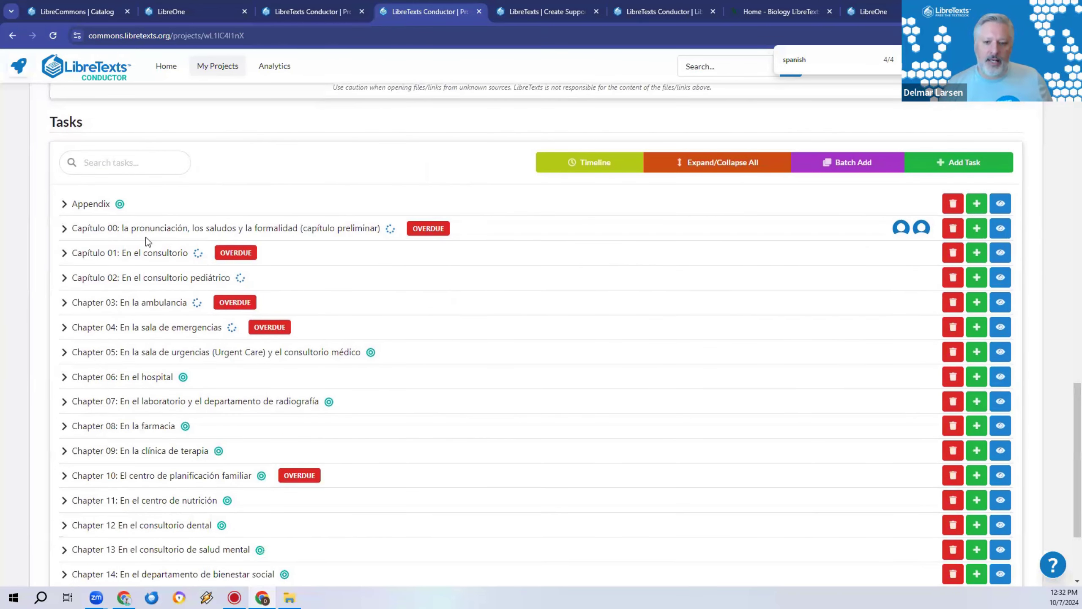
pyautogui.scroll(-3, 173, 218)
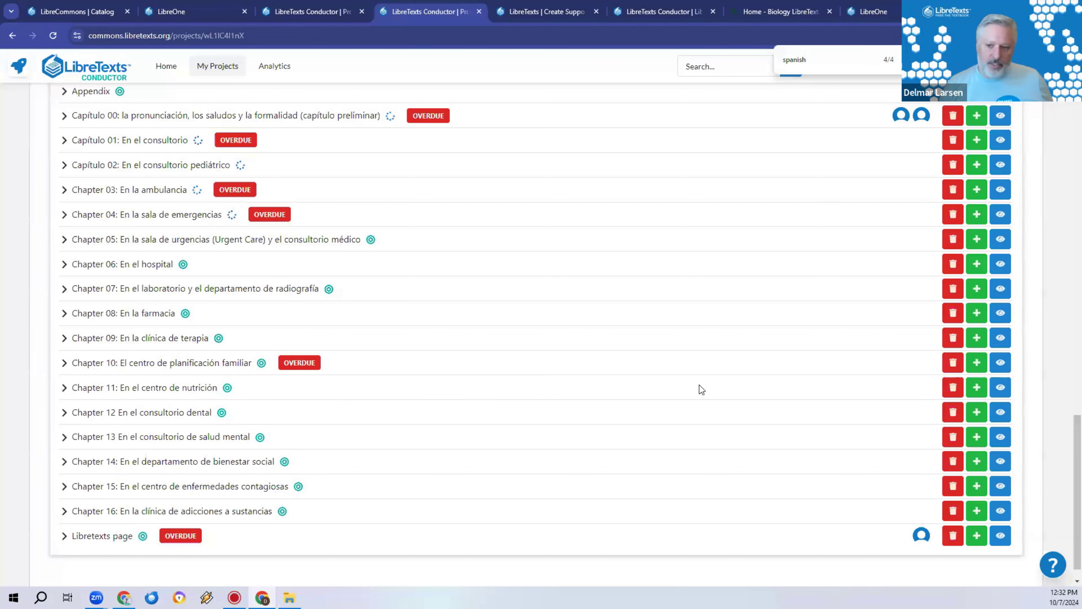
pyautogui.scroll(4, 570, 391)
pyautogui.scroll(-2, 571, 392)
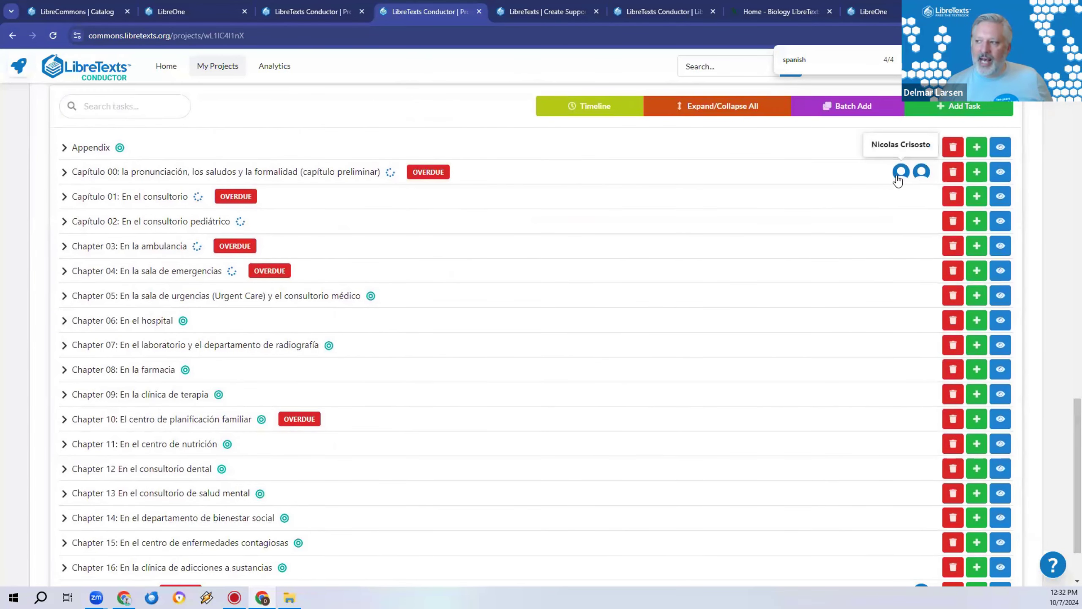
pyautogui.click(1000, 171)
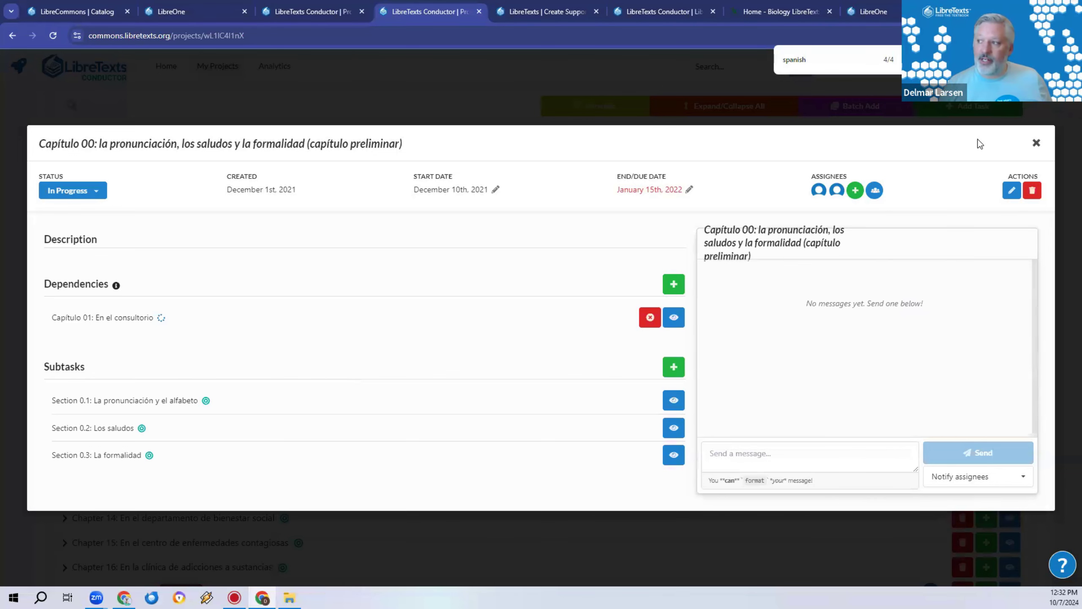
pyautogui.click(1035, 143)
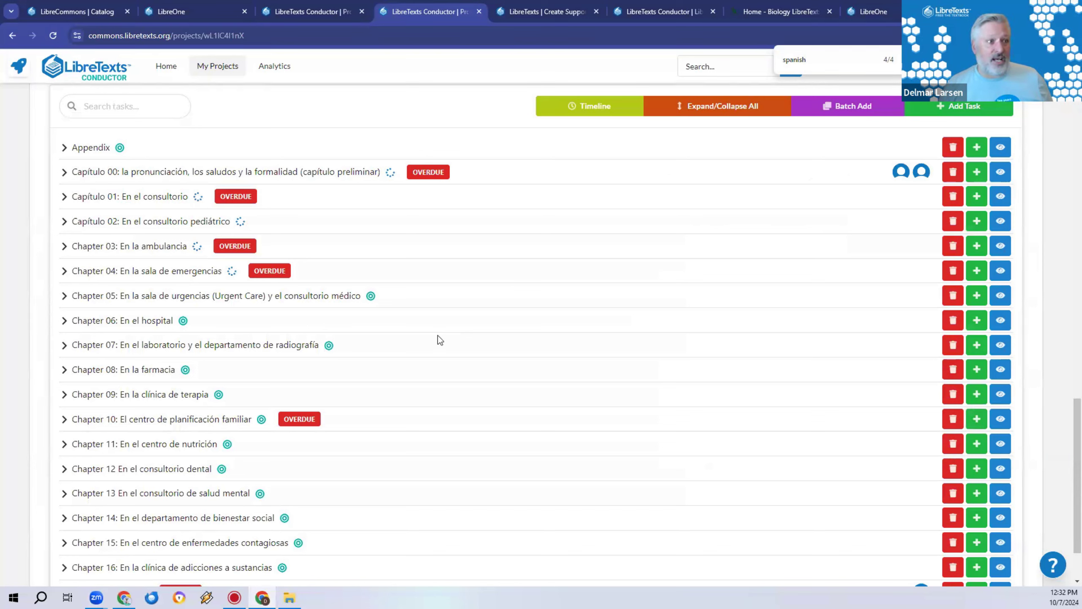
pyautogui.scroll(-2, 443, 337)
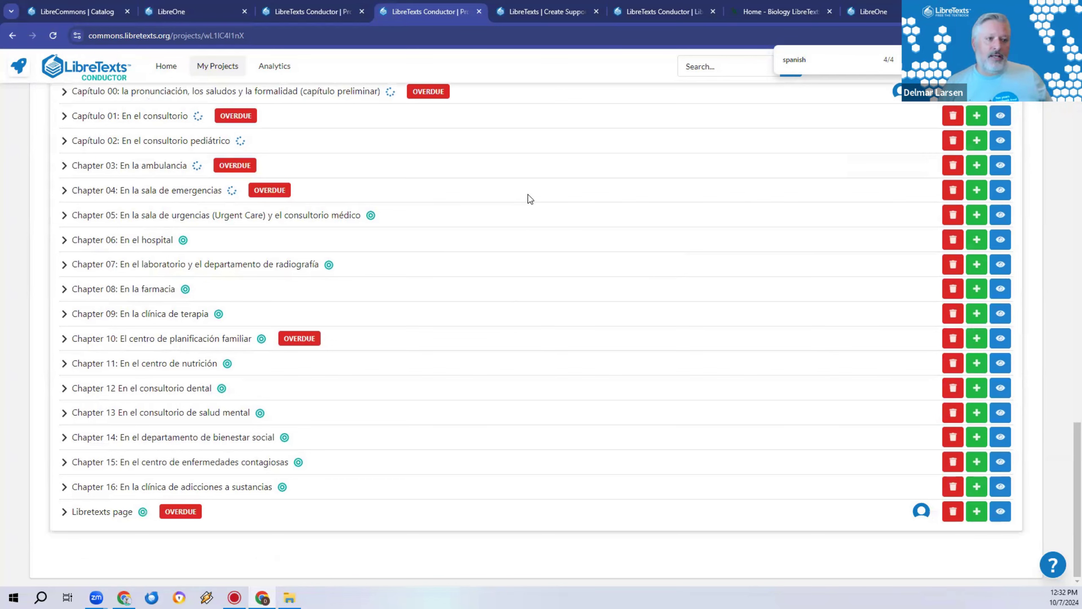
# View the asset upload options, highlight the 100 MB size and 20-file limits, and close them without uploading anything
pyautogui.scroll(6, 307, 227)
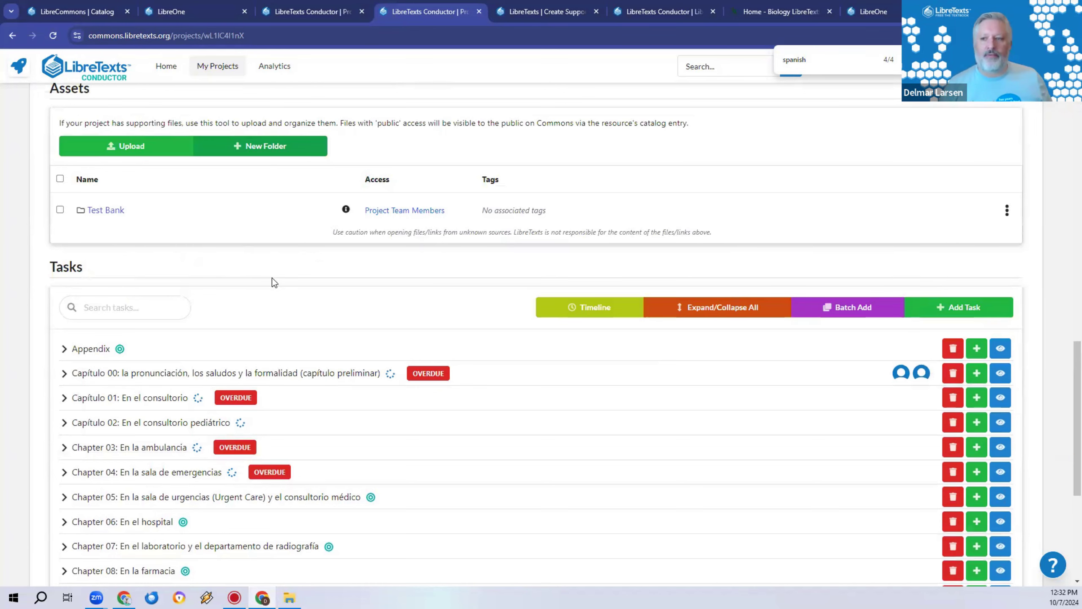
pyautogui.scroll(8, 268, 283)
pyautogui.scroll(-2, 332, 328)
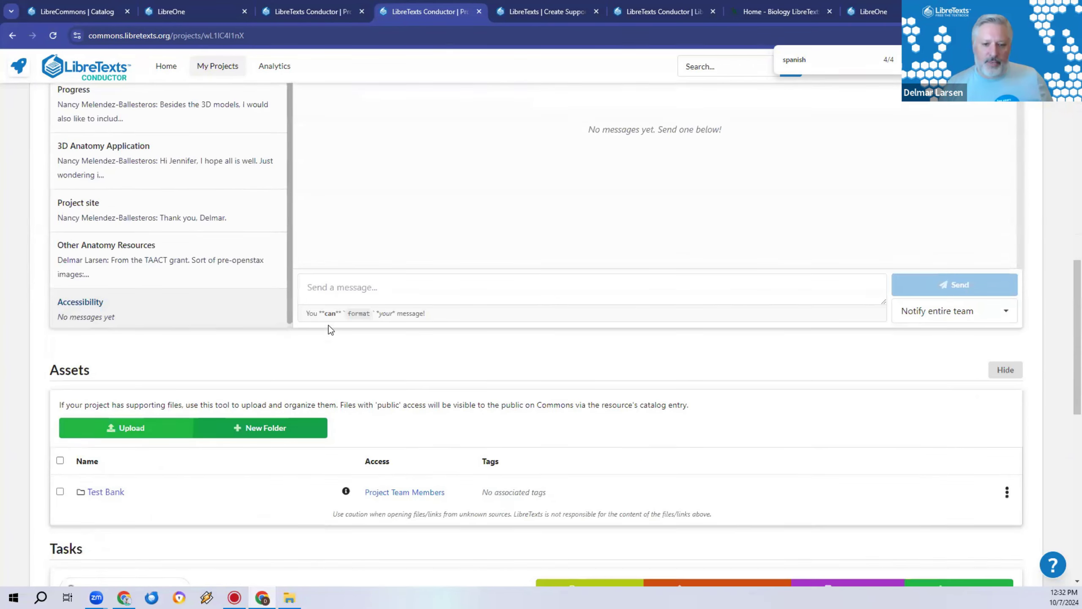
pyautogui.scroll(-5, 381, 367)
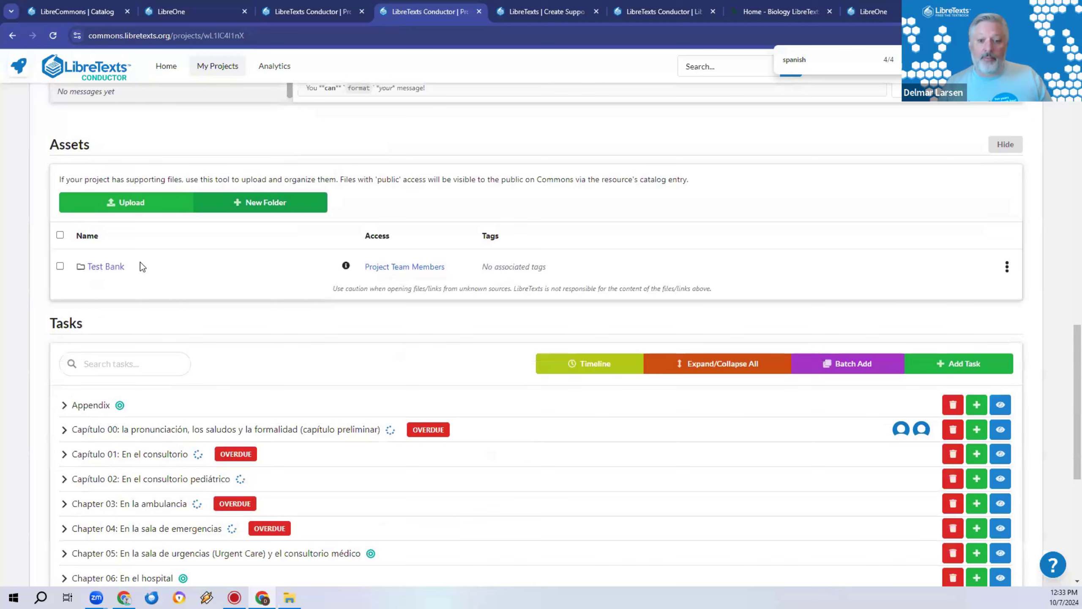
pyautogui.click(155, 210)
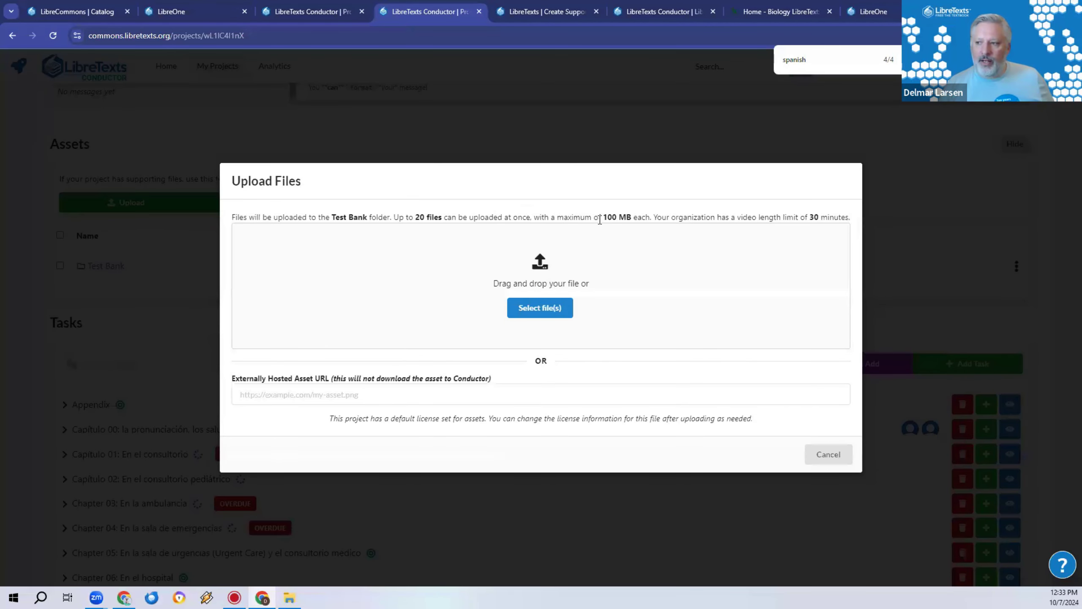
pyautogui.moveTo(604, 215); pyautogui.dragTo(633, 216)
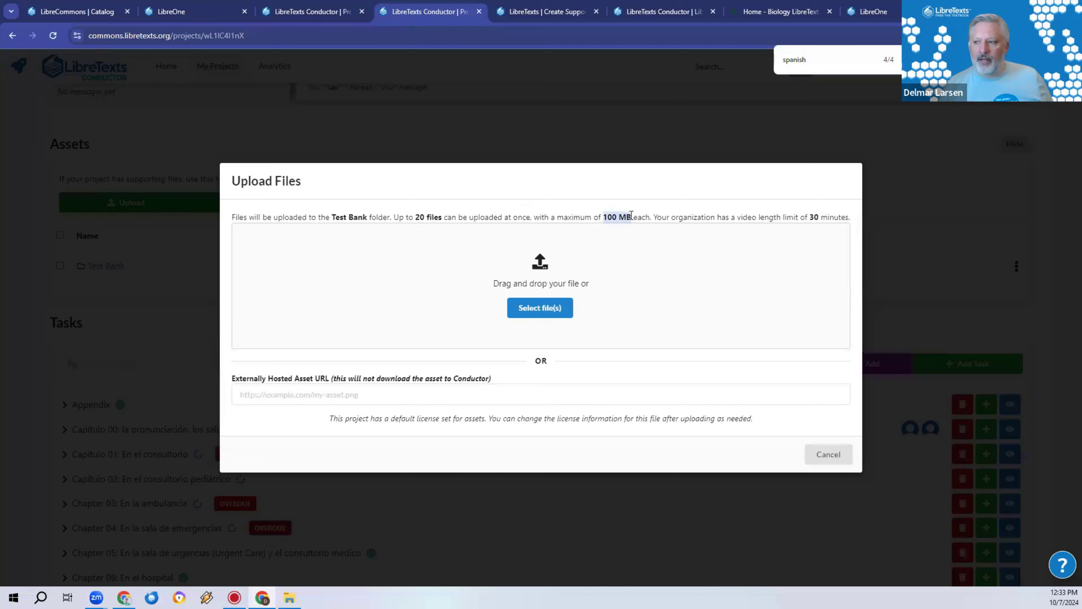
pyautogui.moveTo(415, 217); pyautogui.dragTo(447, 221)
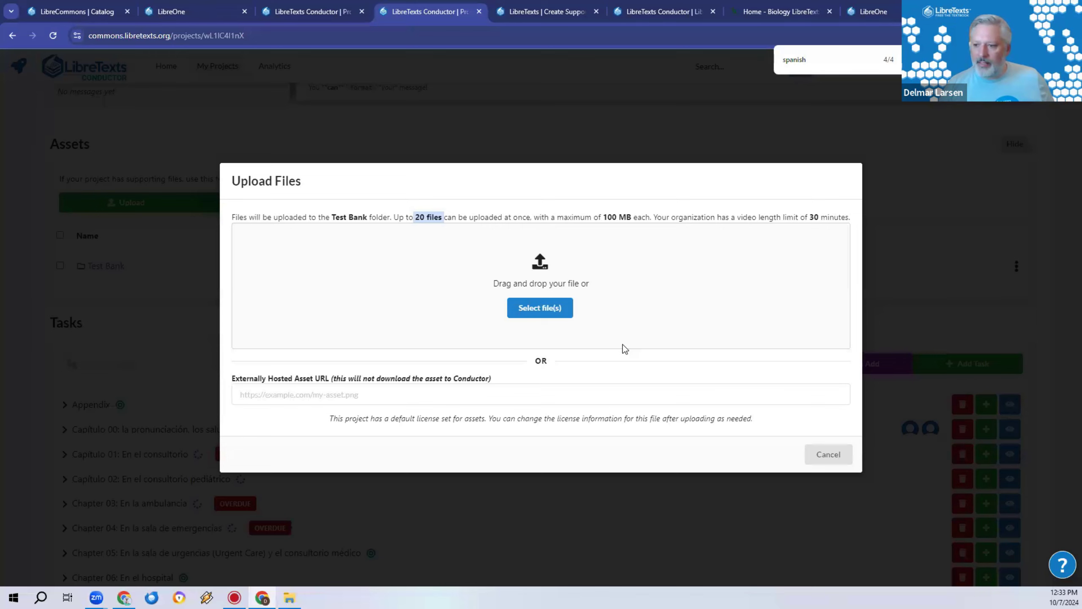
pyautogui.click(828, 455)
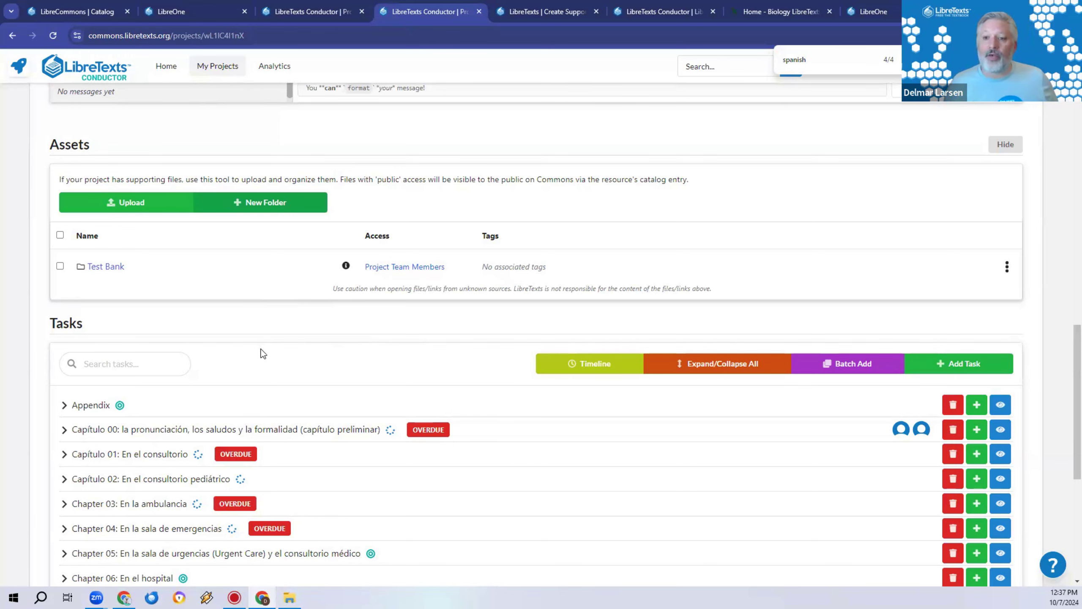
# Return to the "Math 102: The Math of Love" project and look over its properties, discussion, assets and tasks
pyautogui.scroll(1, 263, 354)
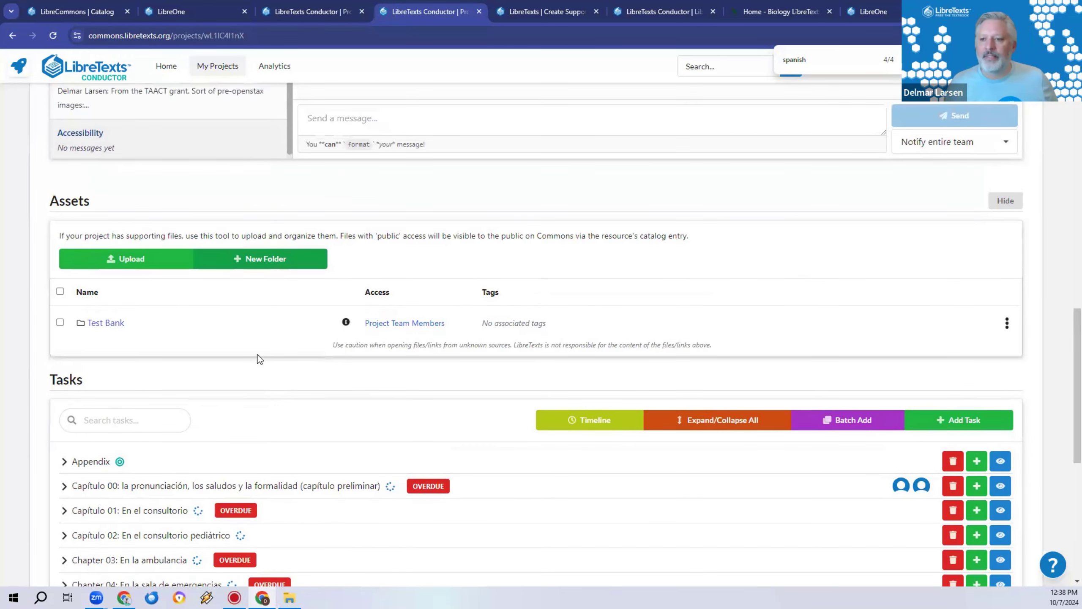
pyautogui.scroll(5, 260, 363)
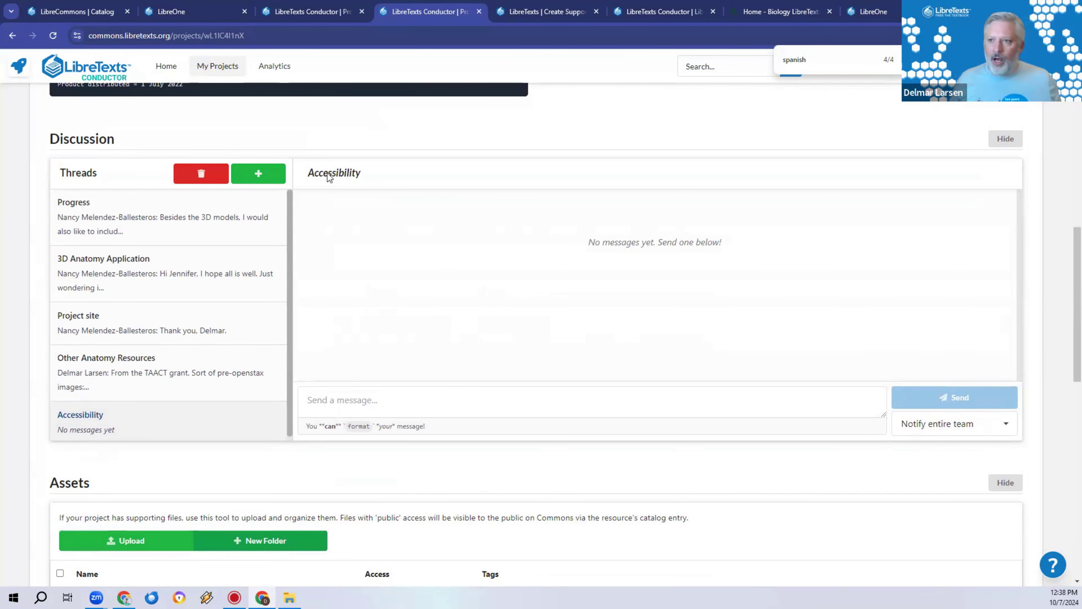
pyautogui.scroll(10, 397, 471)
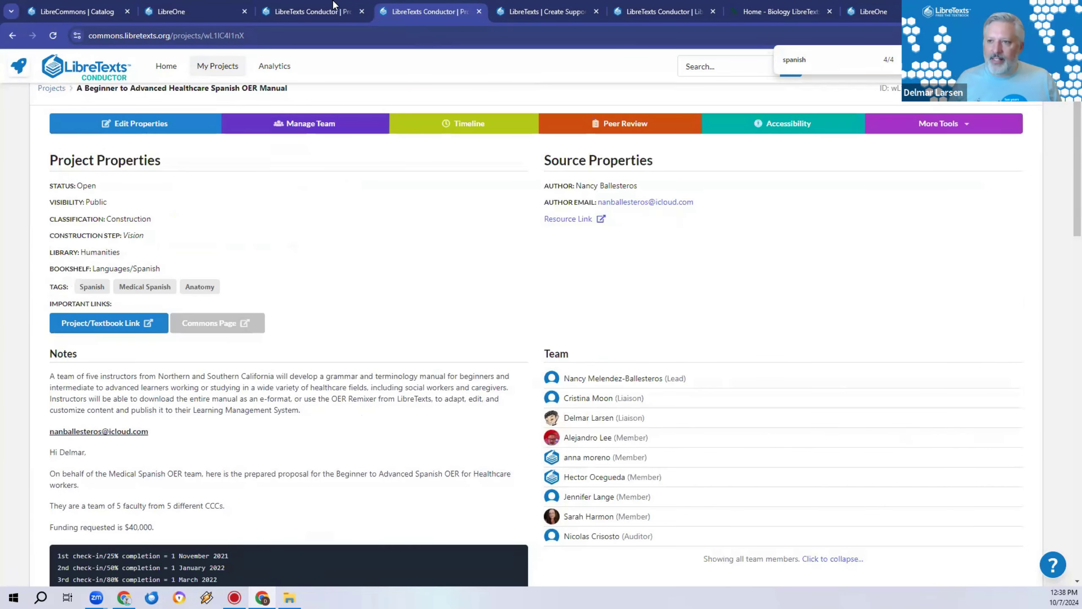
pyautogui.click(312, 11)
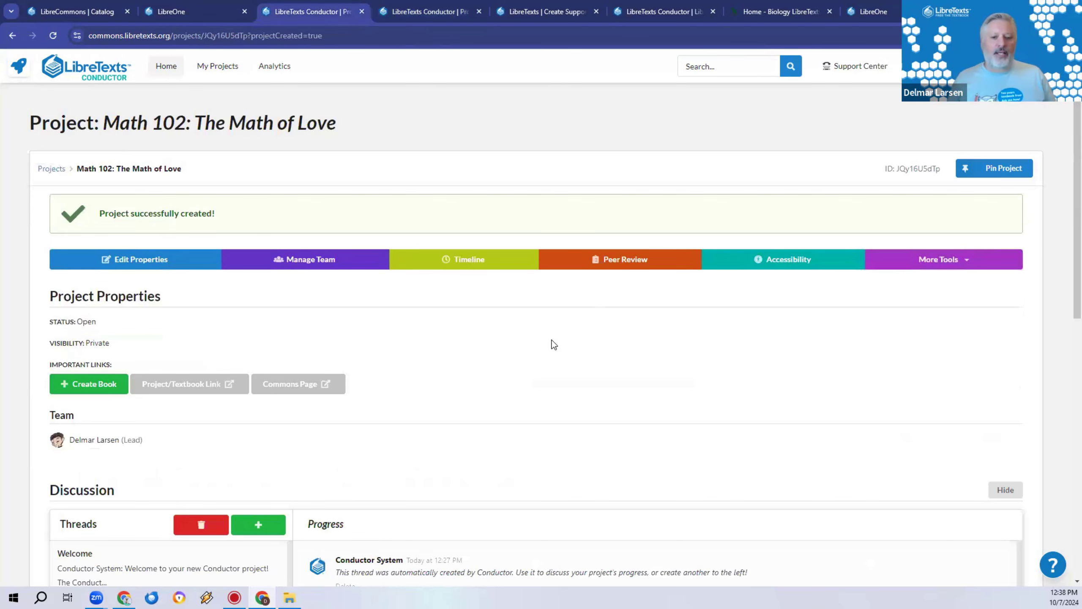
pyautogui.scroll(-10, 557, 379)
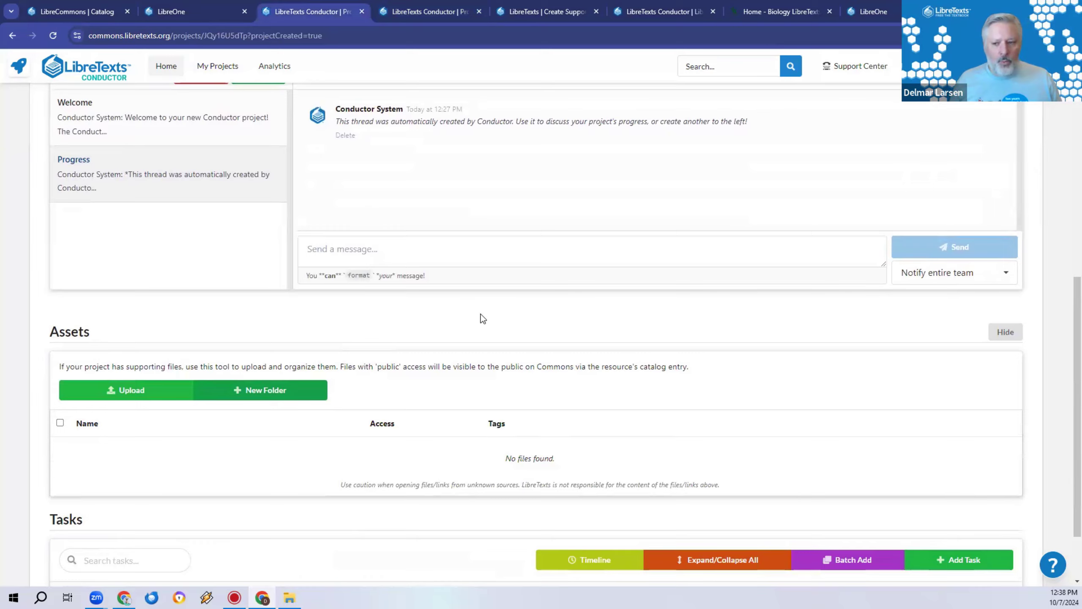
pyautogui.scroll(6, 480, 313)
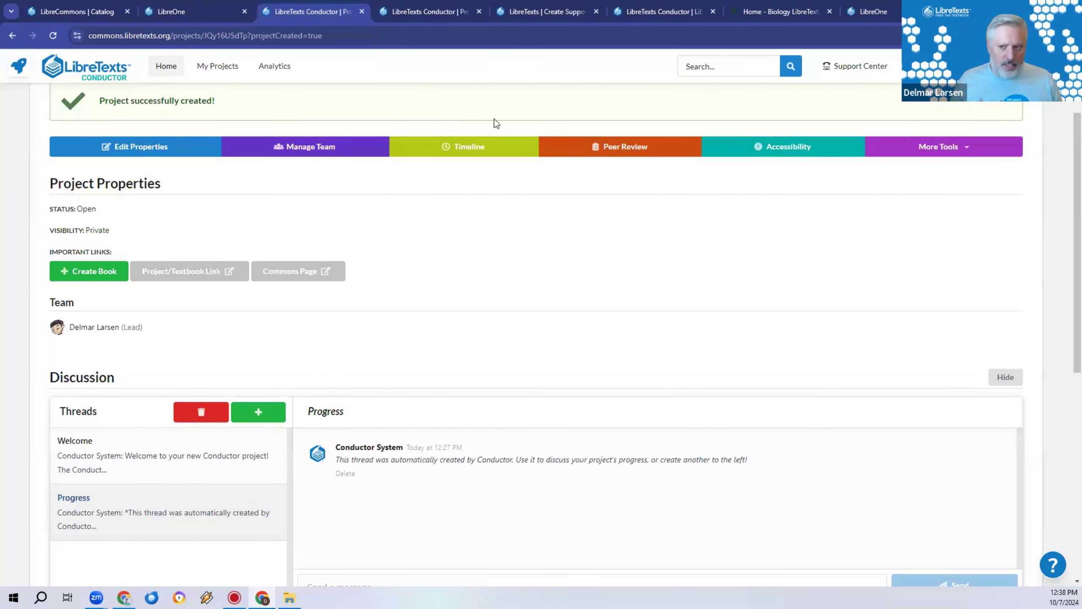
pyautogui.scroll(-6, 515, 355)
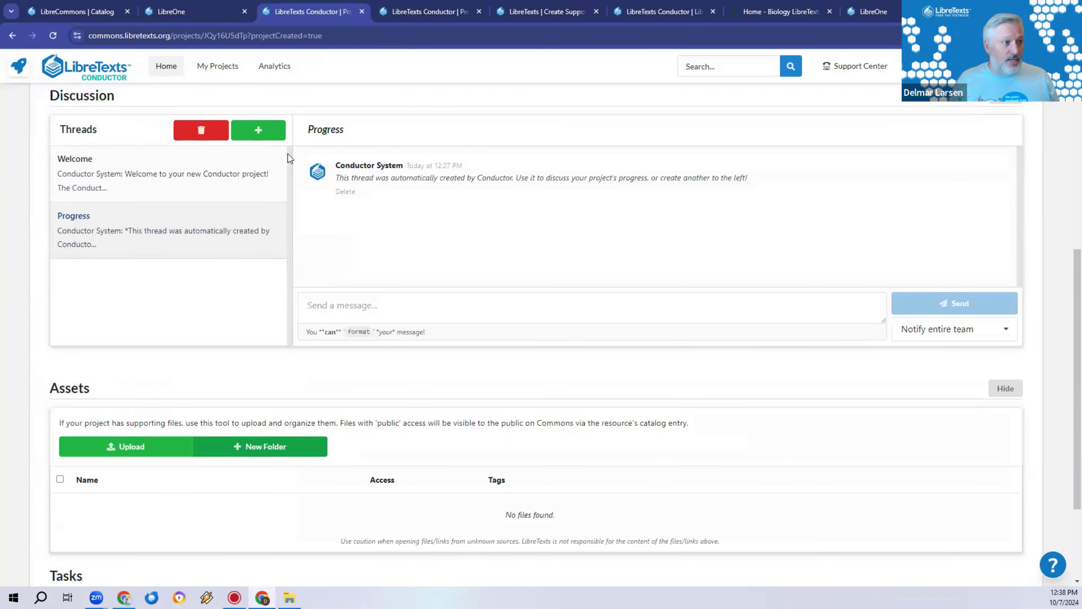
pyautogui.scroll(-3, 178, 298)
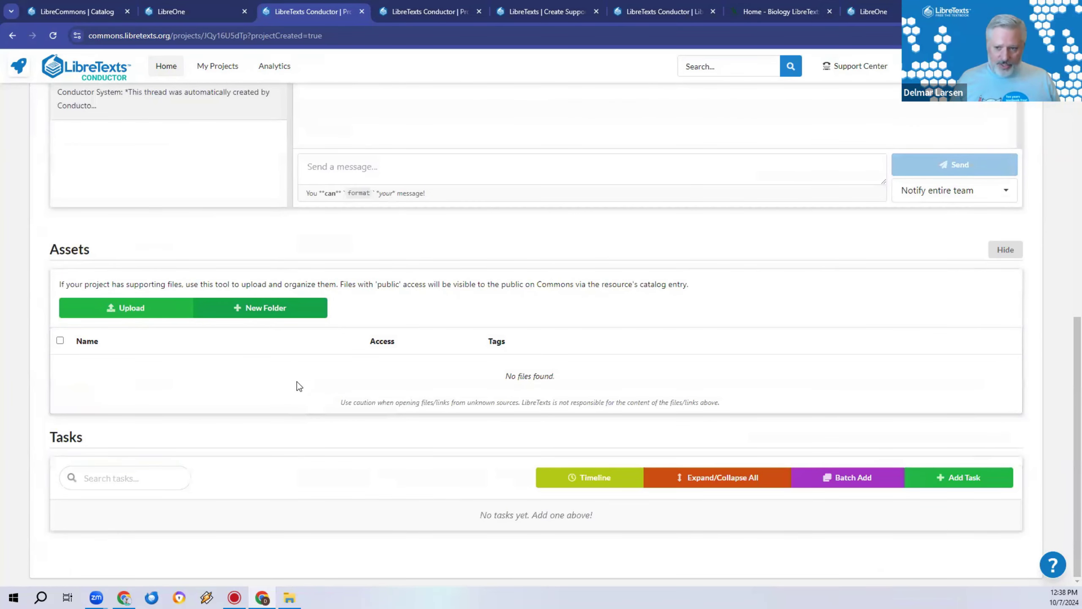
pyautogui.scroll(11, 324, 347)
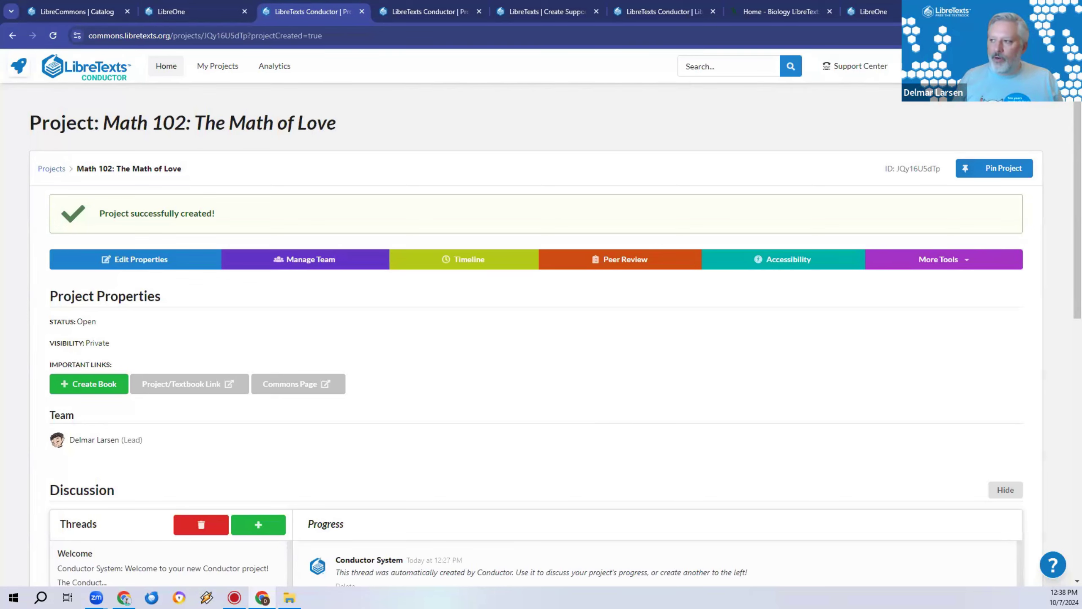
# Open the LibreTexts Commons catalog in a new tab, browse its books, and open the "Sound - An Interactive eBook" page
pyautogui.click(299, 384)
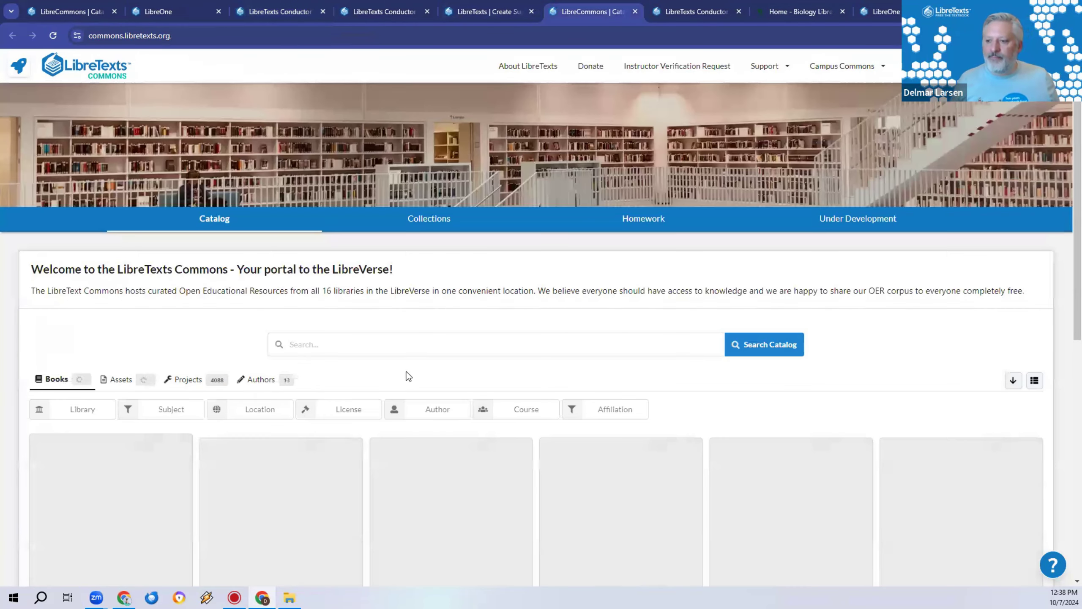
pyautogui.scroll(-3, 295, 362)
pyautogui.scroll(-4, 698, 200)
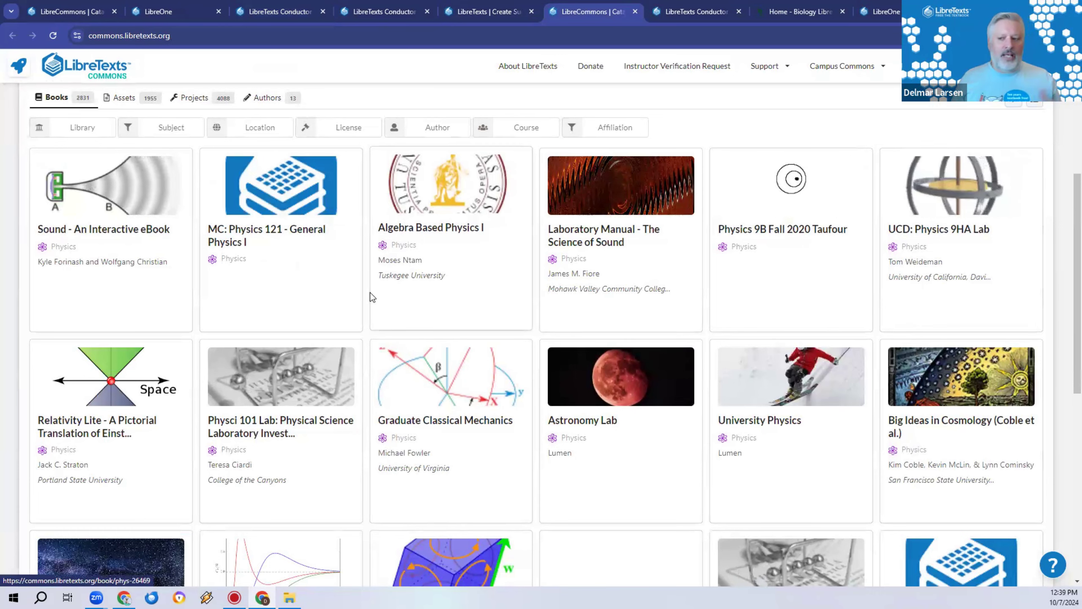
pyautogui.click(140, 202)
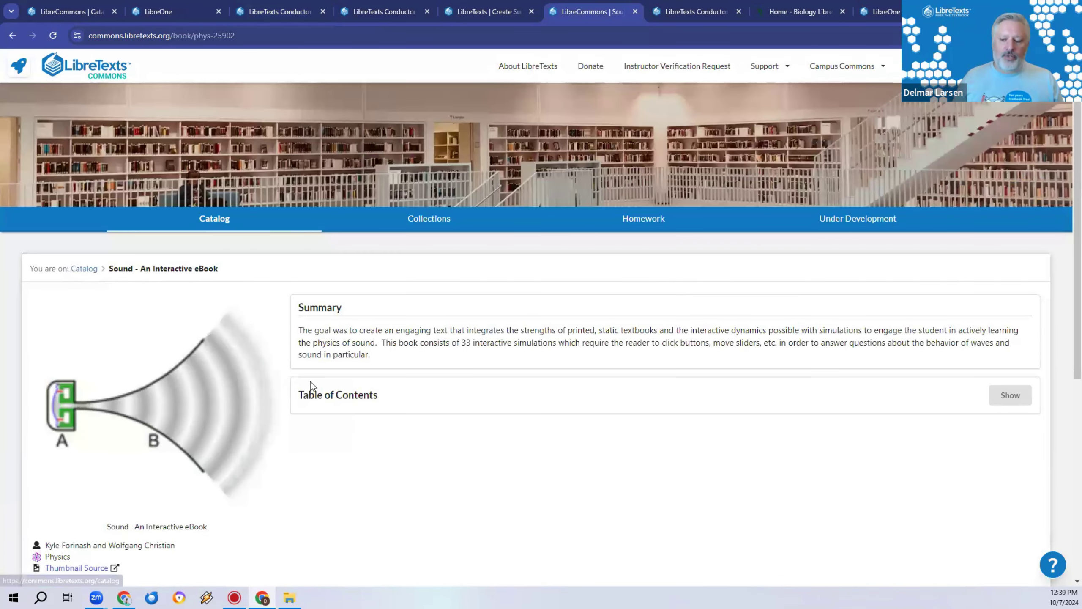
# Show the Sound eBook's table of contents and expand the chapters "7: Pitch, Loudness and Timbre" and "6: Wave Behavior"
pyautogui.scroll(-4, 588, 303)
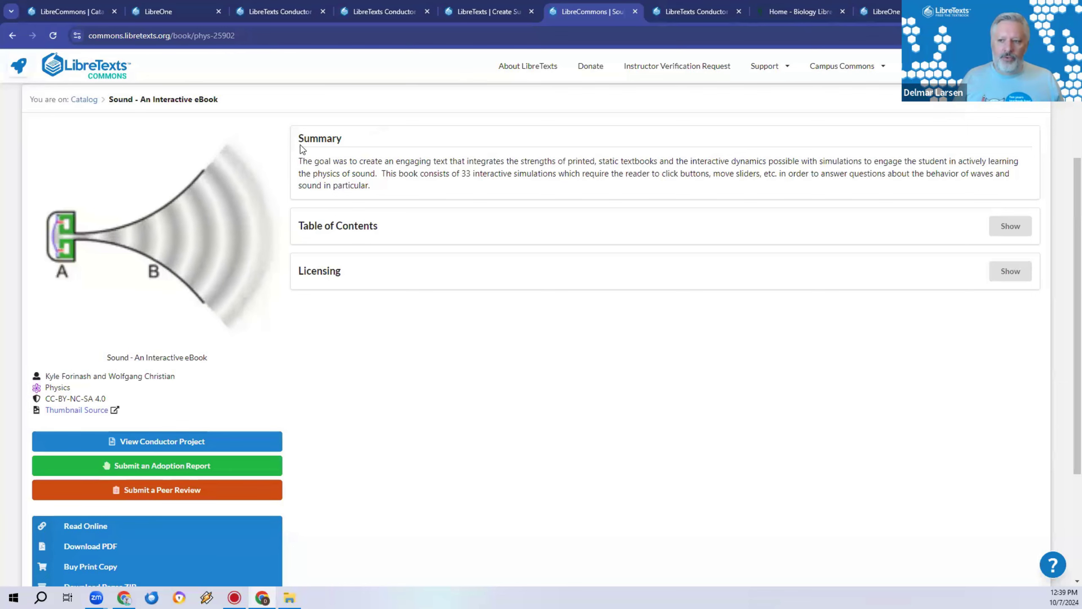
pyautogui.click(1019, 227)
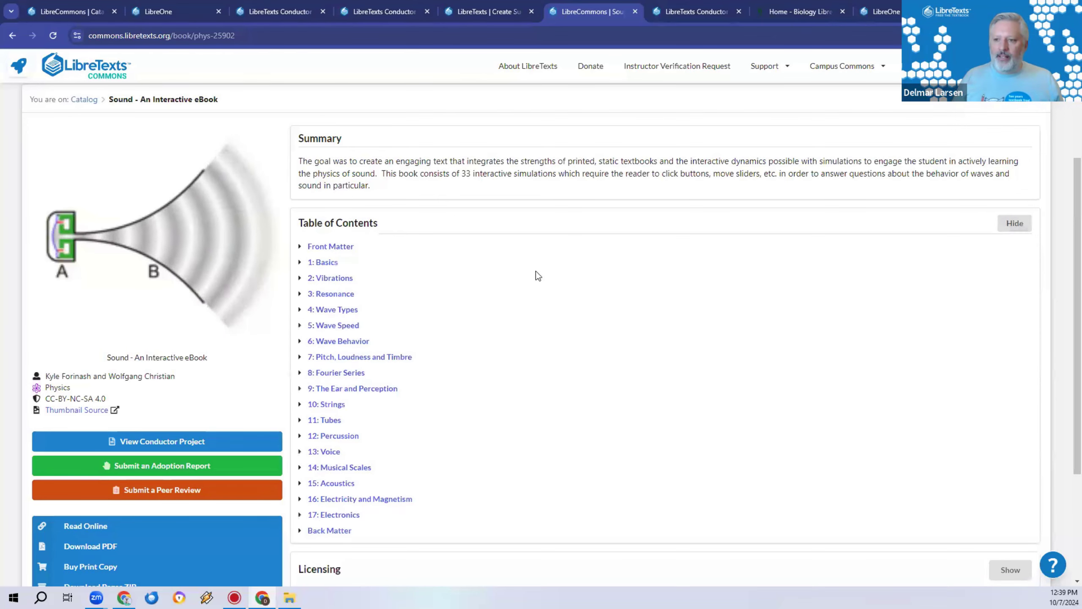
pyautogui.click(301, 357)
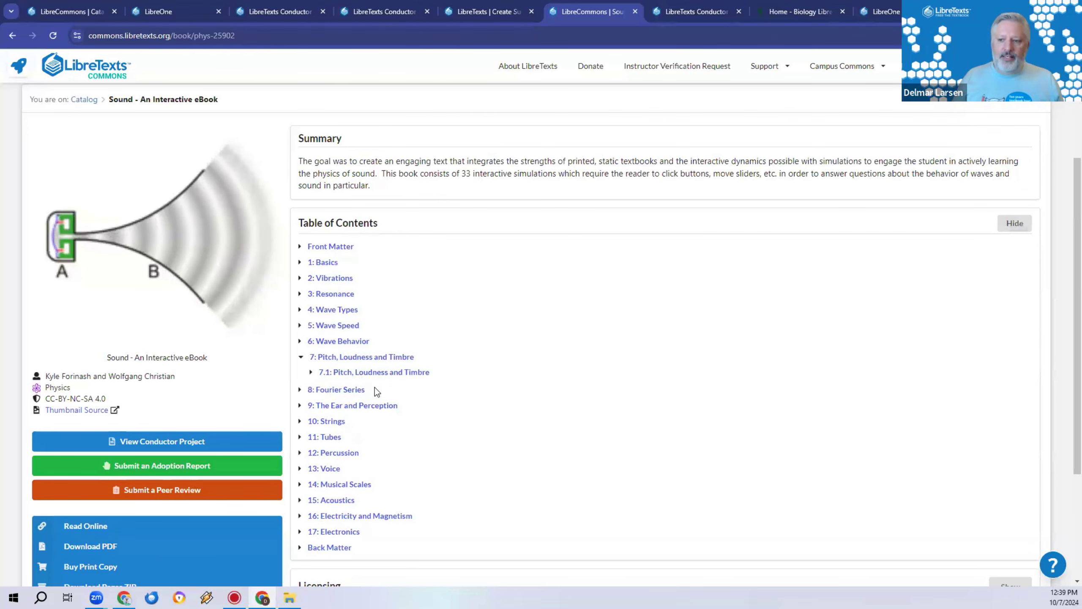
pyautogui.click(300, 341)
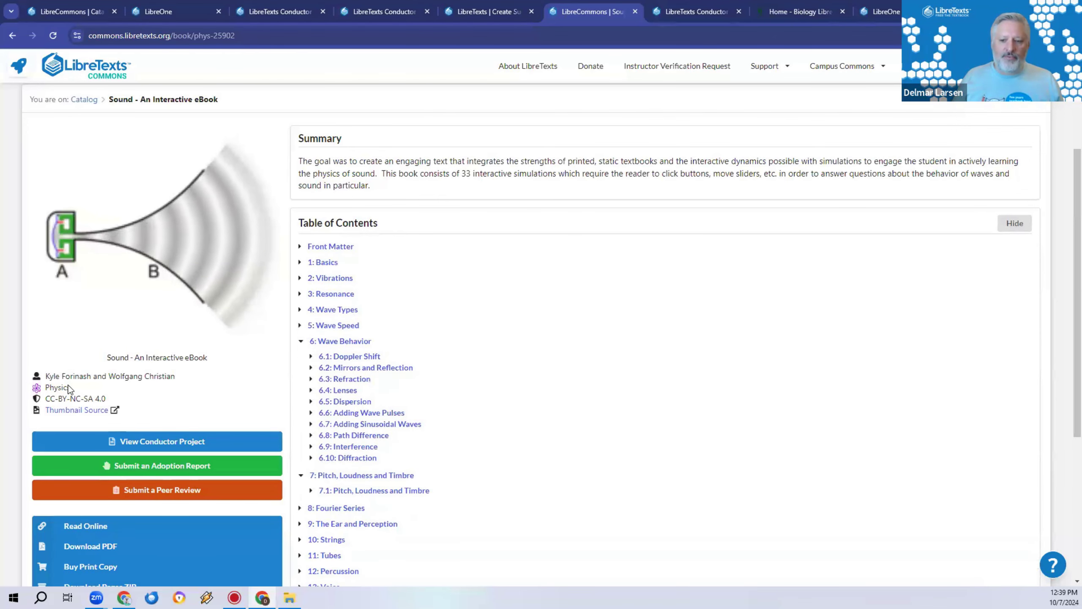
# Open the bookstore's print-copy order page for the Sound eBook, choose grayscale pages, and return to the book's Commons page
pyautogui.scroll(-4, 69, 389)
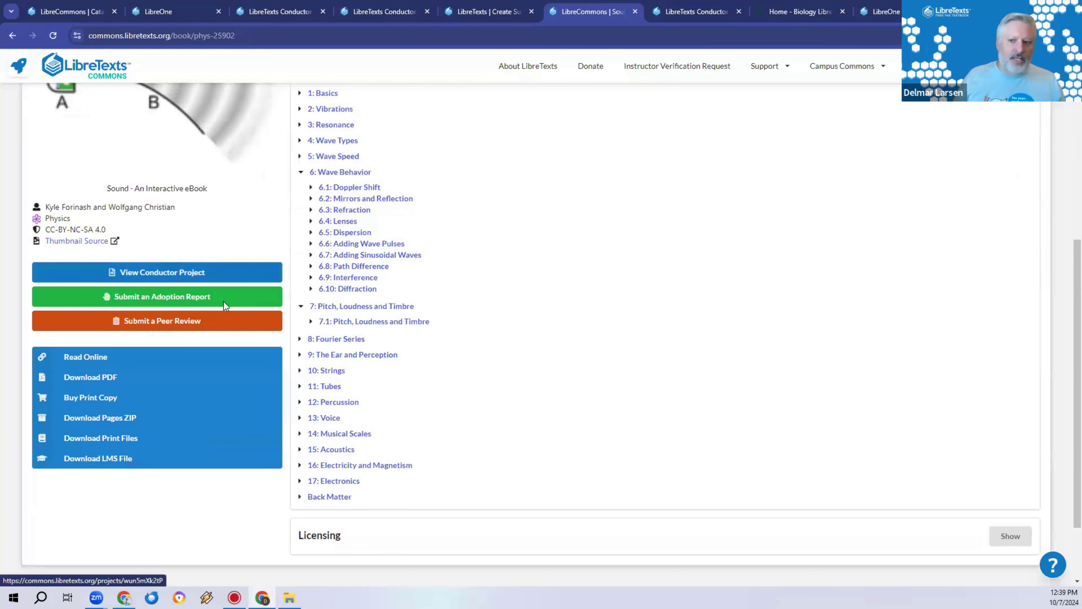
pyautogui.click(112, 399)
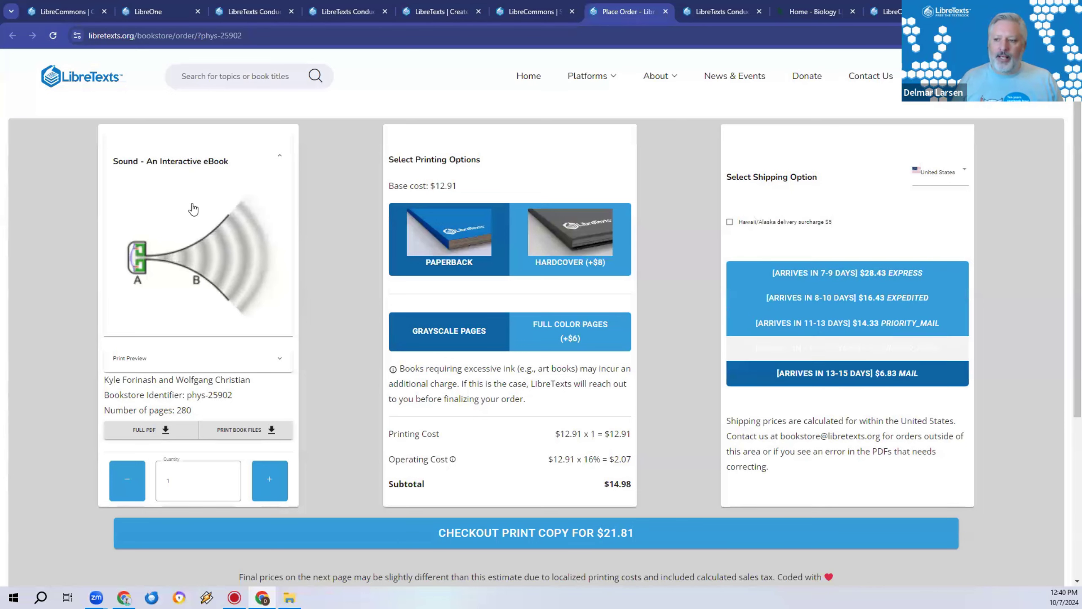
pyautogui.click(458, 334)
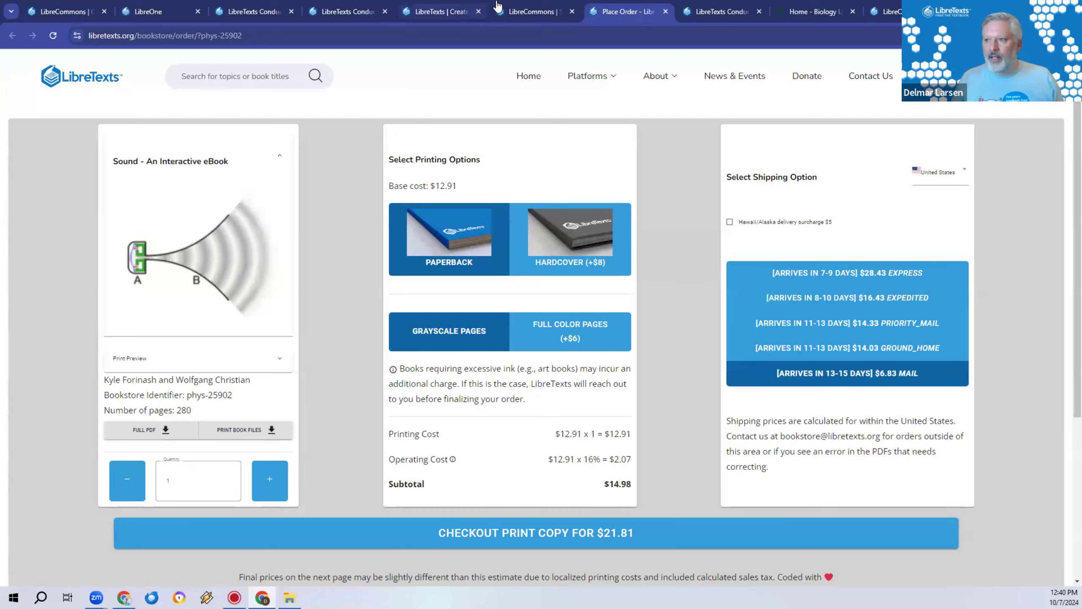
pyautogui.click(550, 9)
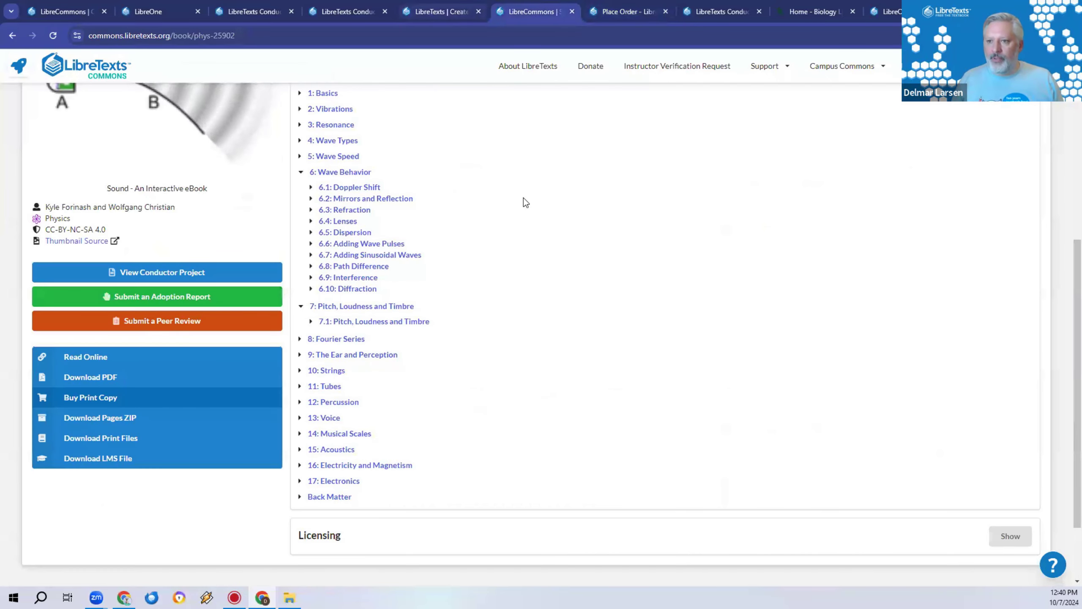
pyautogui.scroll(4, 394, 81)
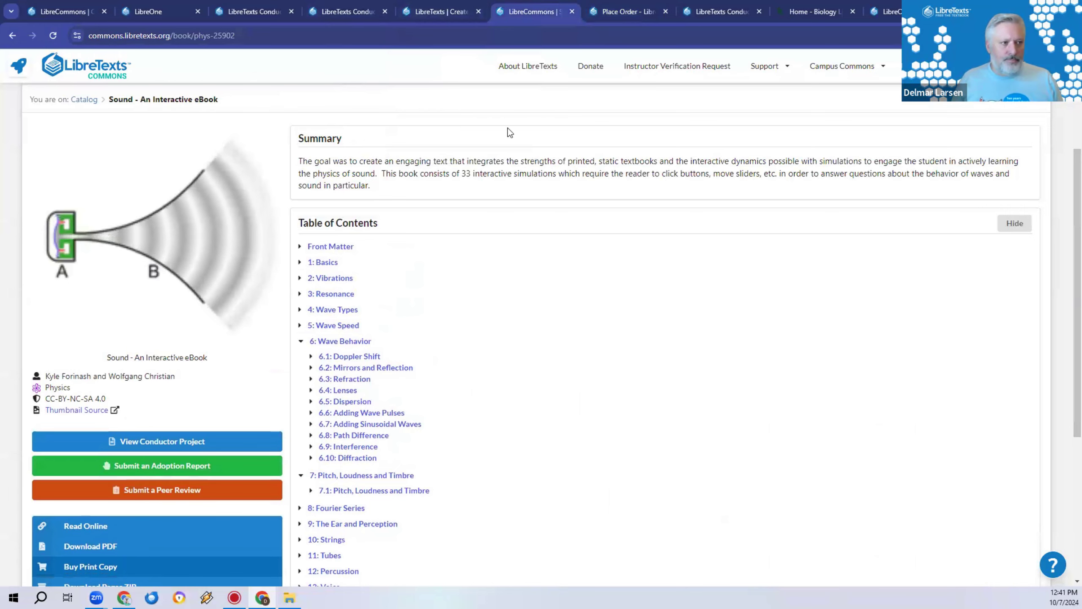
# Return to the "Math 102: The Math of Love" project in Conductor and close all browser tabs after it
pyautogui.click(439, 11)
pyautogui.click(346, 12)
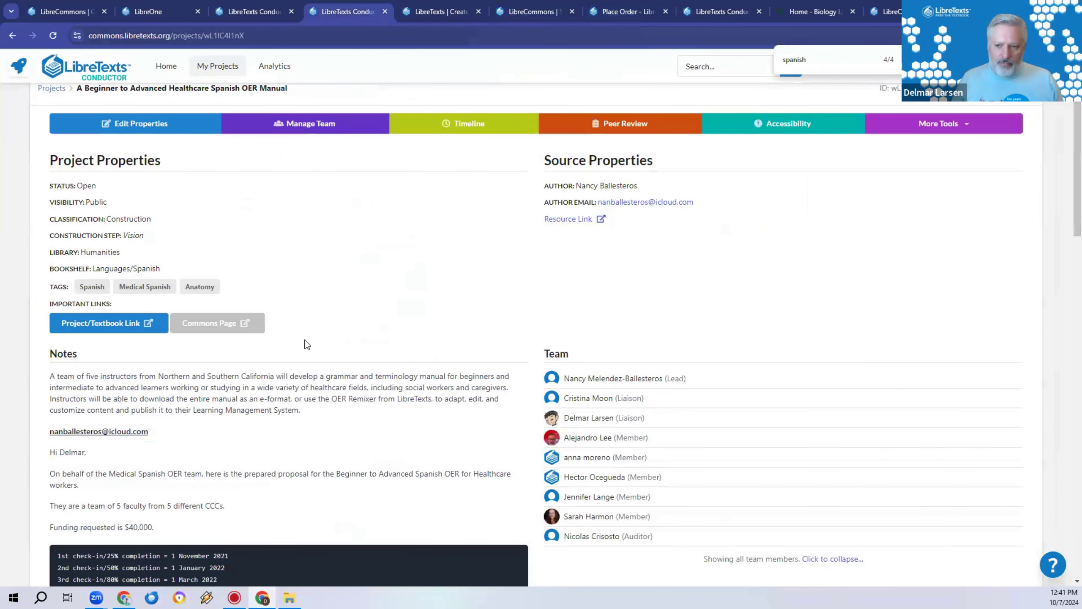
pyautogui.click(242, 11)
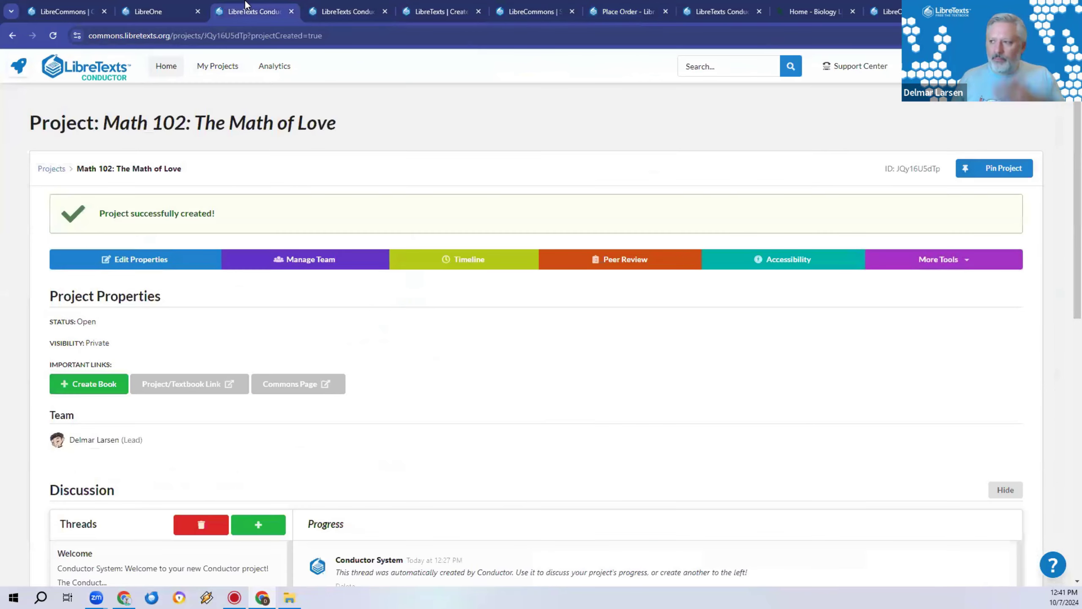
pyautogui.rightClick(245, 7)
pyautogui.click(287, 206)
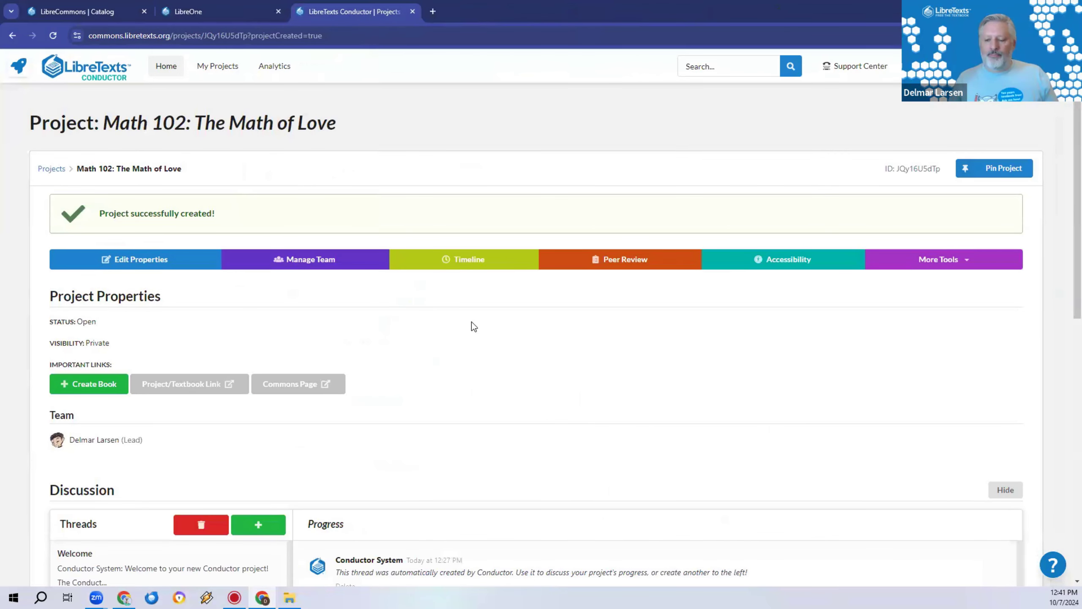
# Create an empty book titled "Math 102: The Math of Love" in the Biology library, linked to this project
pyautogui.scroll(-5, 473, 327)
pyautogui.scroll(4, 445, 341)
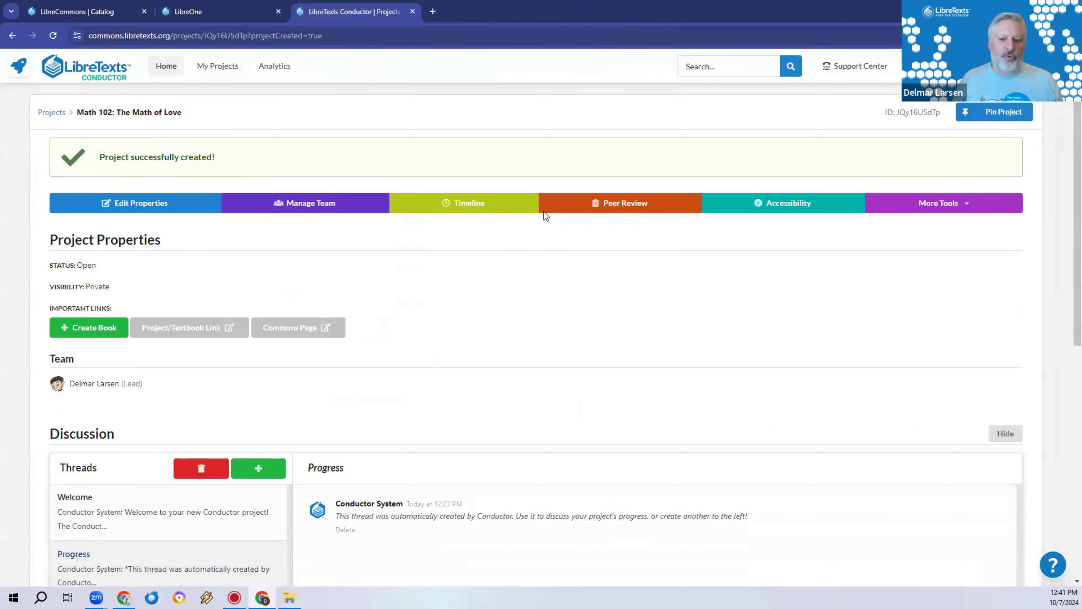
pyautogui.click(101, 328)
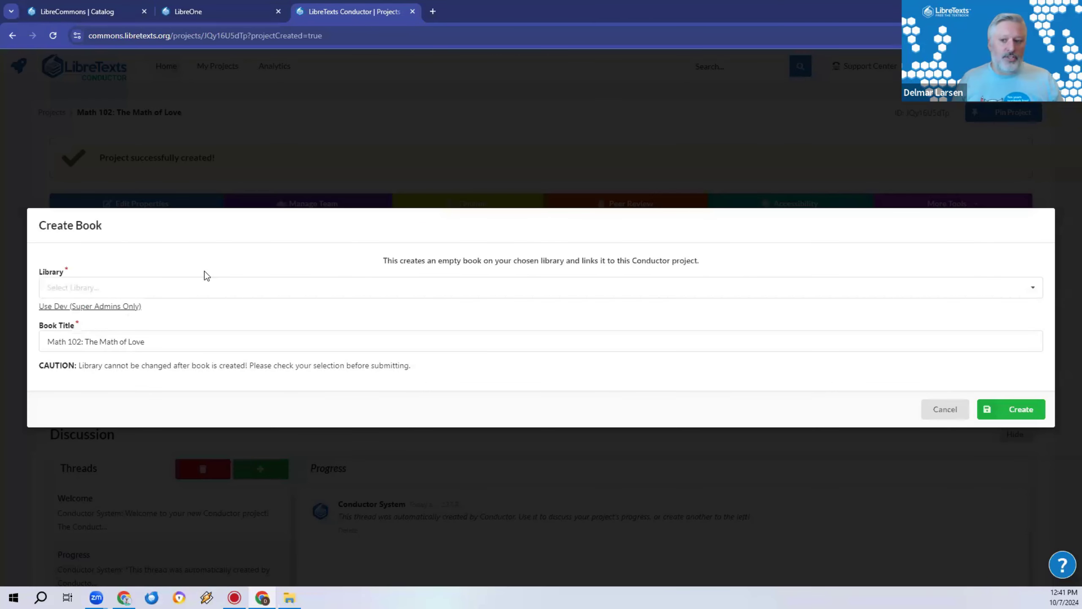
pyautogui.click(181, 296)
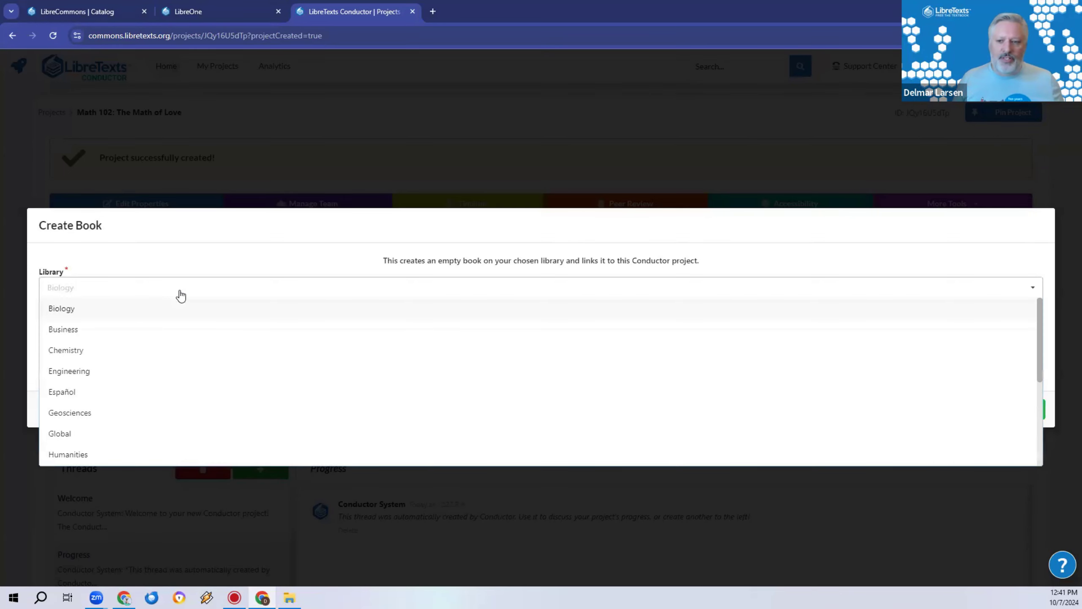
pyautogui.click(67, 311)
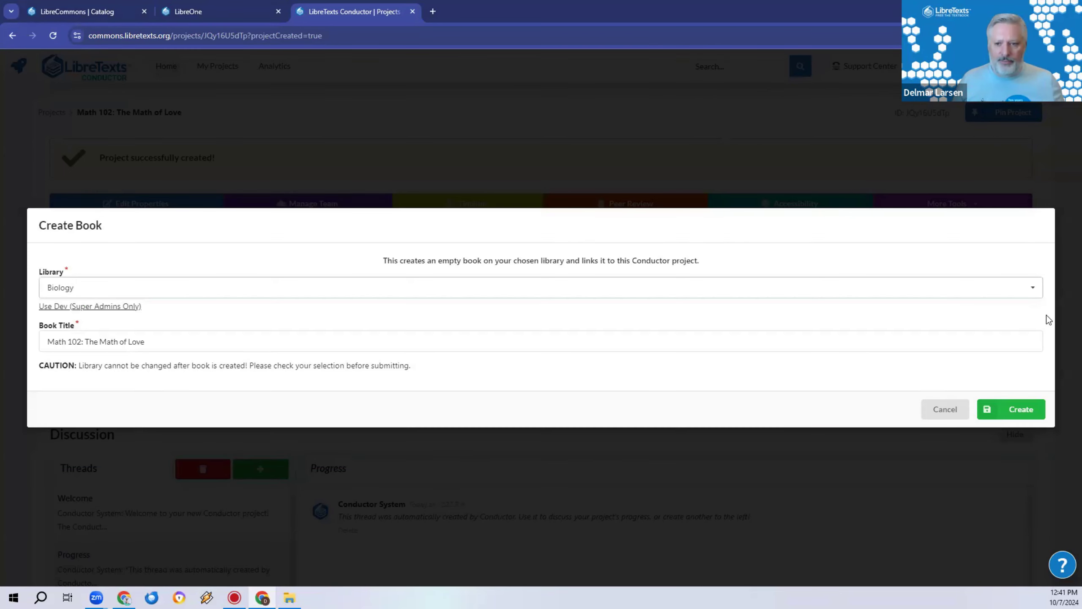
pyautogui.click(1024, 419)
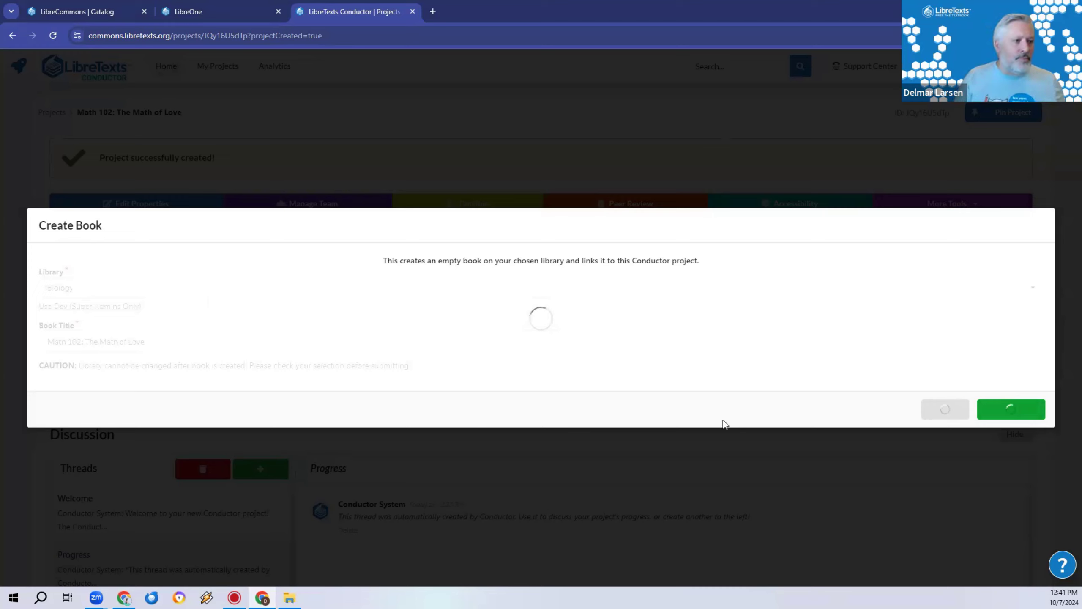
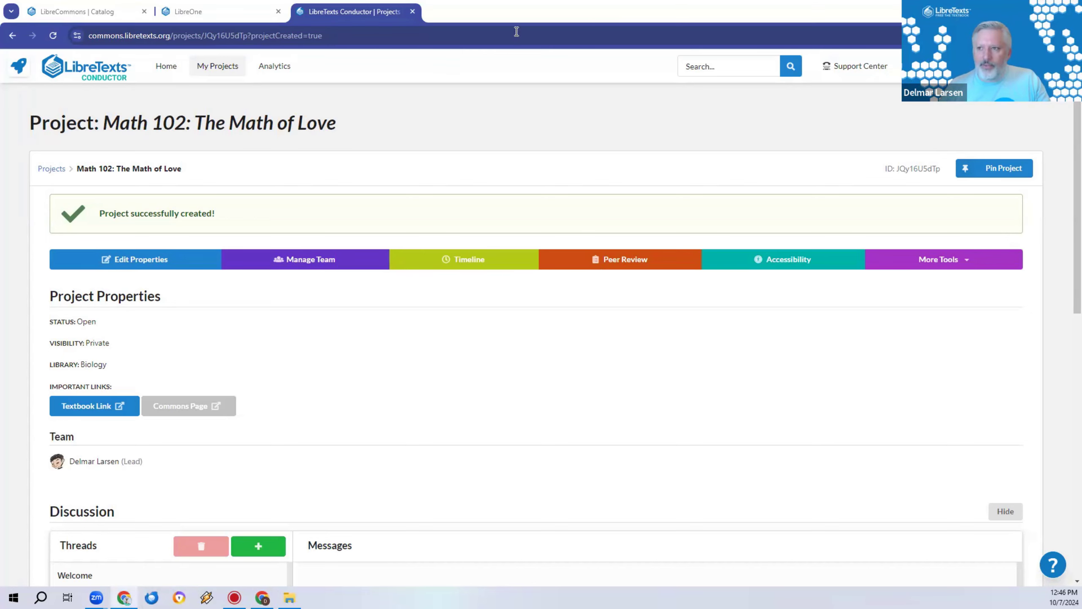
# Open a new browser tab alongside the Math 102 project
pyautogui.click(432, 11)
pyautogui.write('hu')
pyautogui.press('BackSpace')
pyautogui.press('BackSpace')
pyautogui.press('BackSpace')
pyautogui.write('soci')
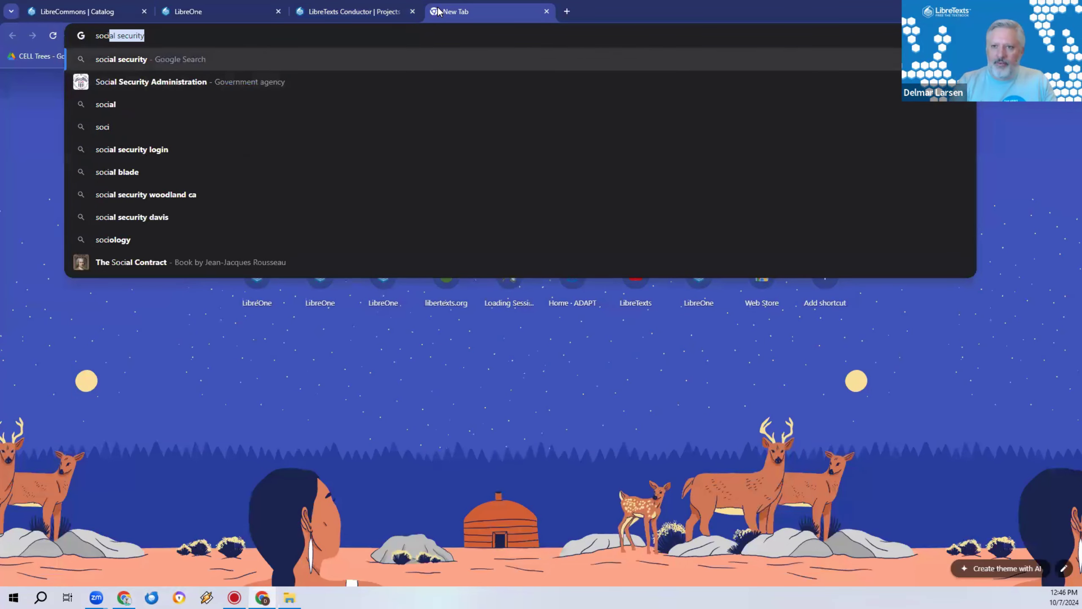
pyautogui.press('BackSpace')
pyautogui.press('BackSpace')
pyautogui.press('BackSpace')
pyautogui.press('BackSpace')
pyautogui.press('BackSpace')
pyautogui.press('Escape')
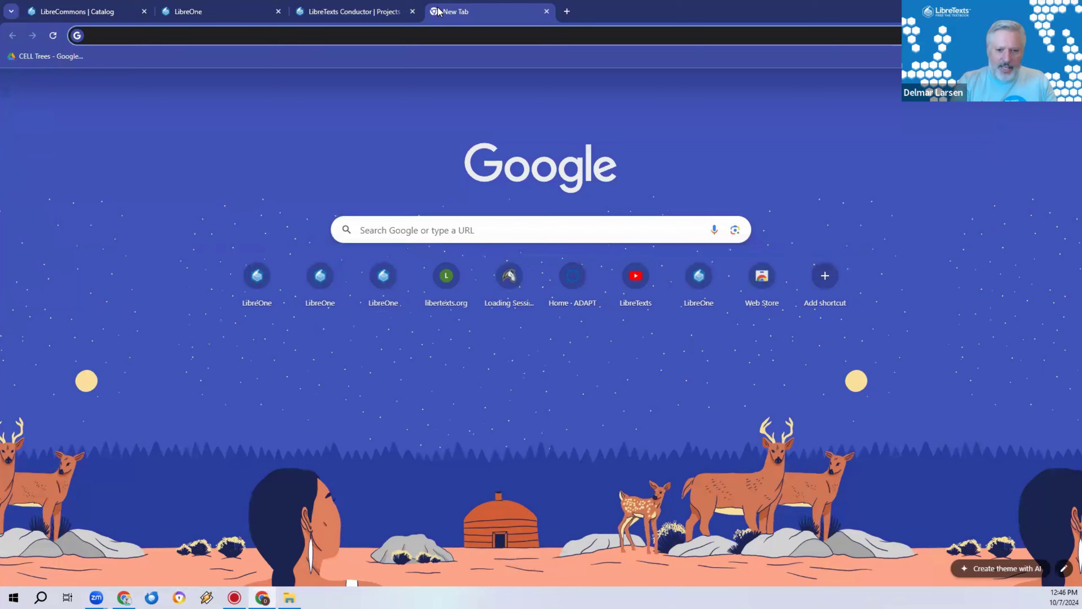
pyautogui.write('socia')
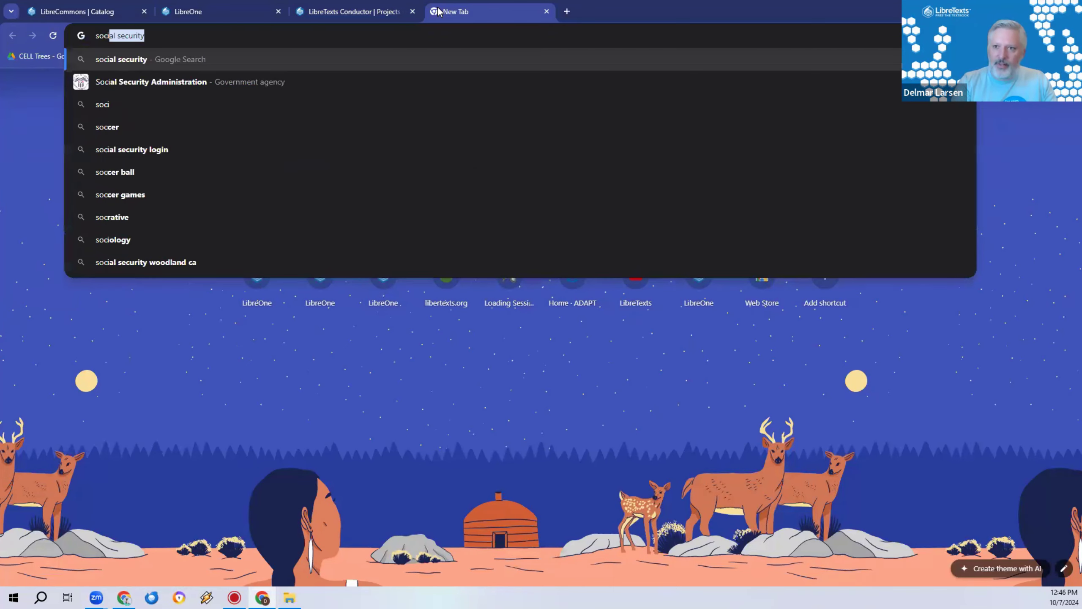
pyautogui.press('BackSpace')
pyautogui.press('BackSpace')
pyautogui.press('BackSpace')
pyautogui.press('BackSpace')
pyautogui.press('BackSpace')
pyautogui.write('social')
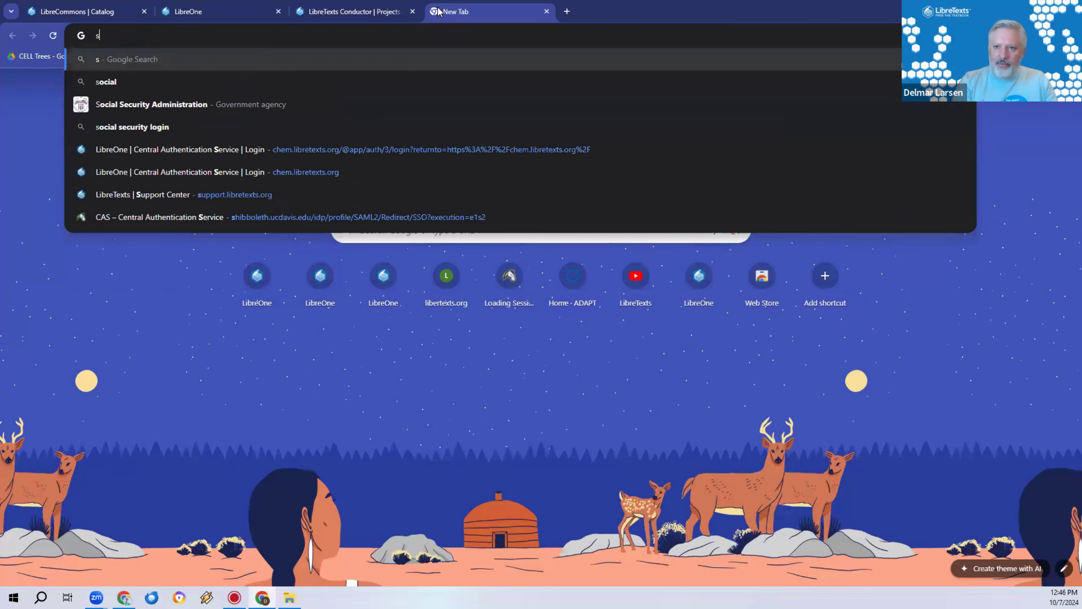
pyautogui.press('BackSpace')
pyautogui.press('BackSpace')
pyautogui.press('BackSpace')
pyautogui.press('BackSpace')
pyautogui.press('BackSpace')
pyautogui.press('BackSpace')
# Go to launchpad.libretexts.org and open the Humanities and Social Sciences libraries from the LibreOne home page
pyautogui.write('la')
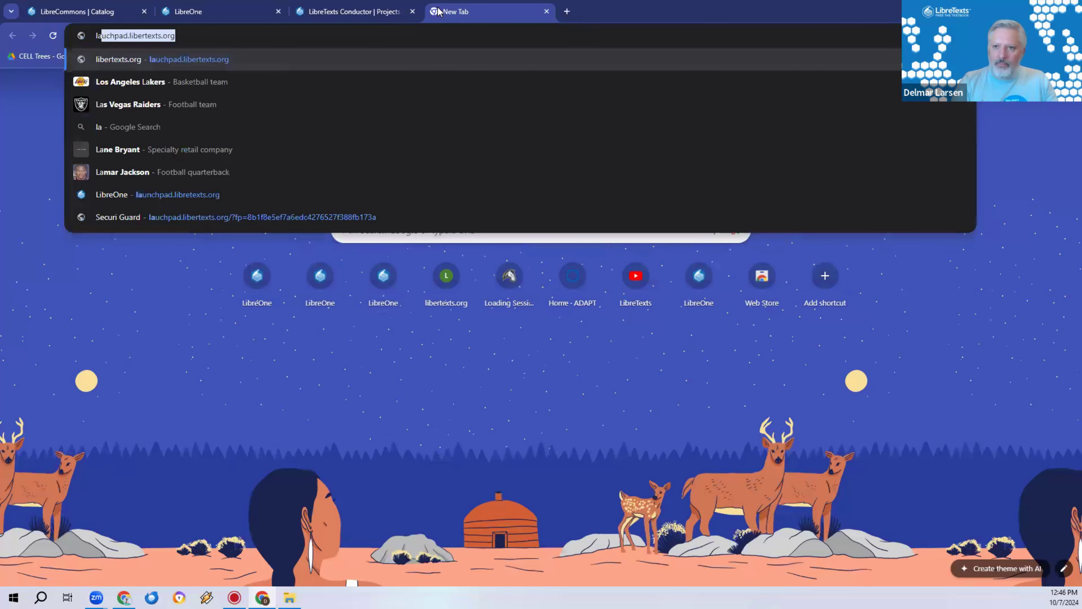
pyautogui.write('un')
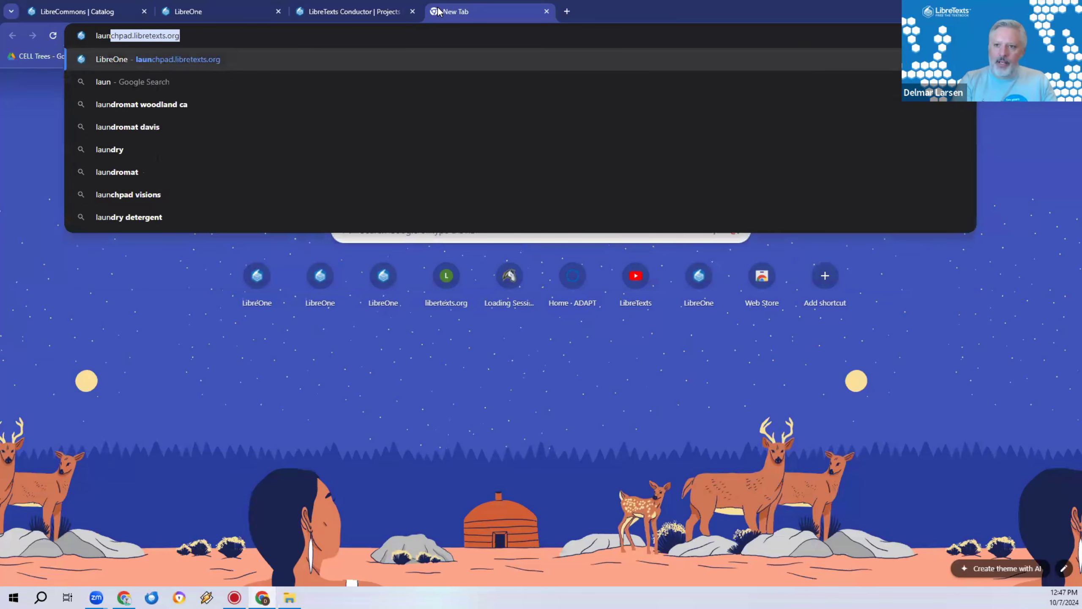
pyautogui.press('Return')
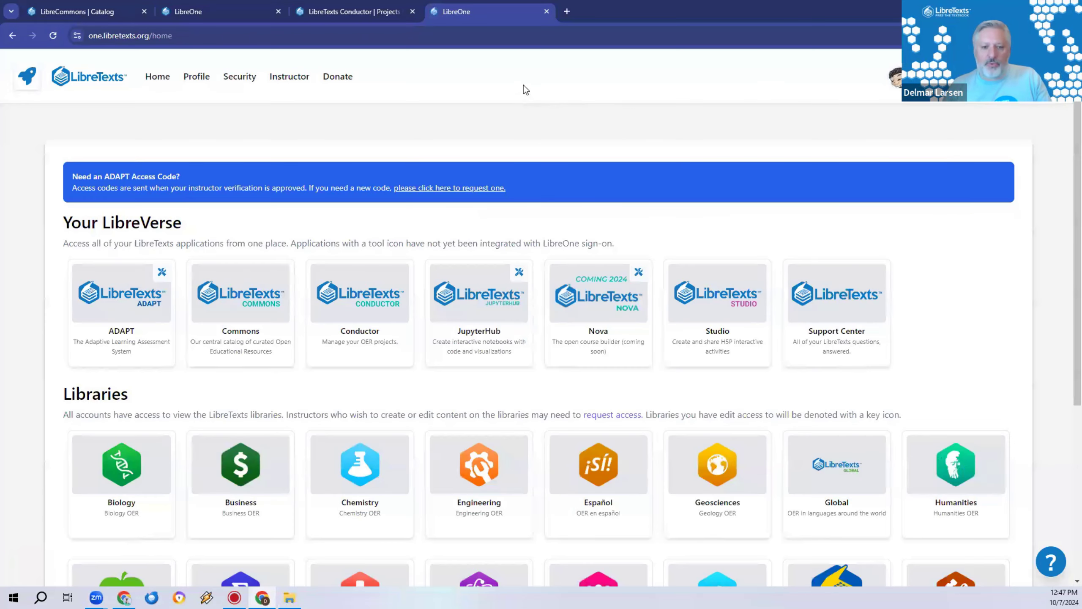
pyautogui.scroll(-4, 832, 265)
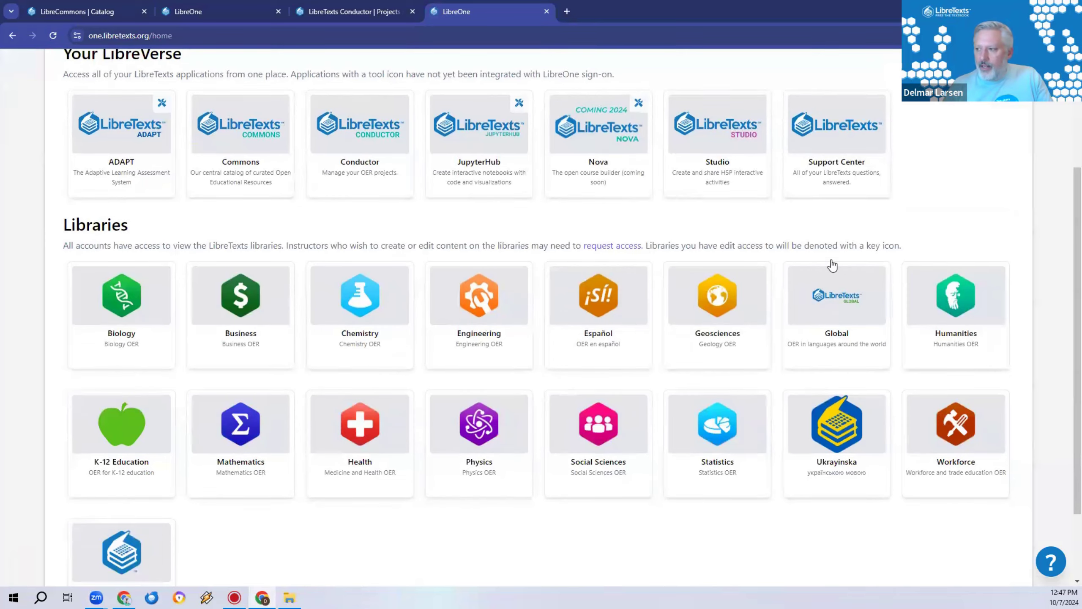
pyautogui.click(964, 317)
pyautogui.click(602, 422)
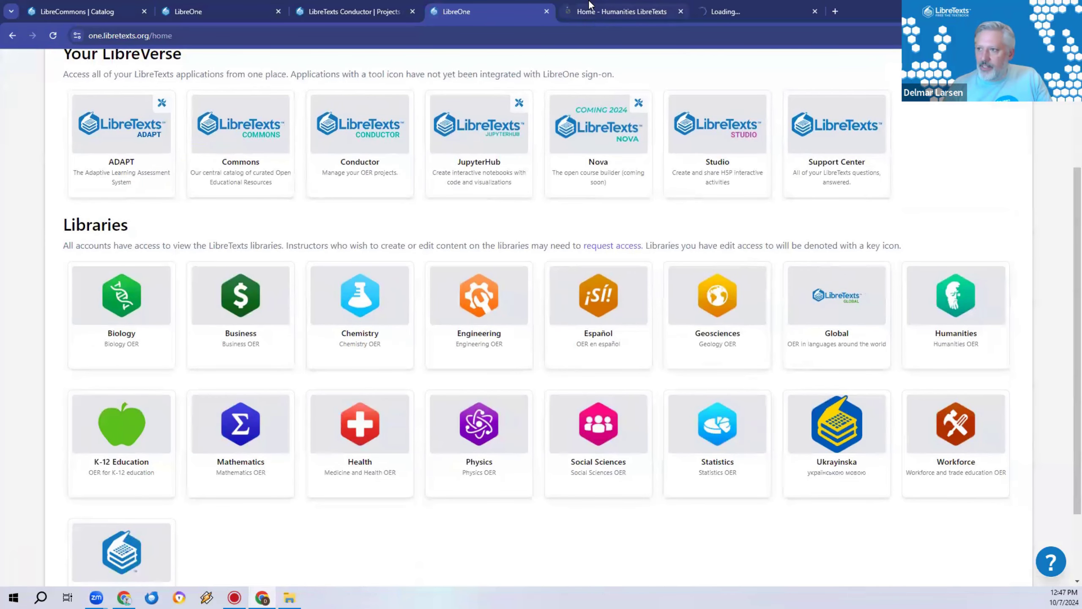
# Open the Bookshelves area in both the Humanities and Social Sciences libraries, and return to the Humanities one
pyautogui.click(589, 6)
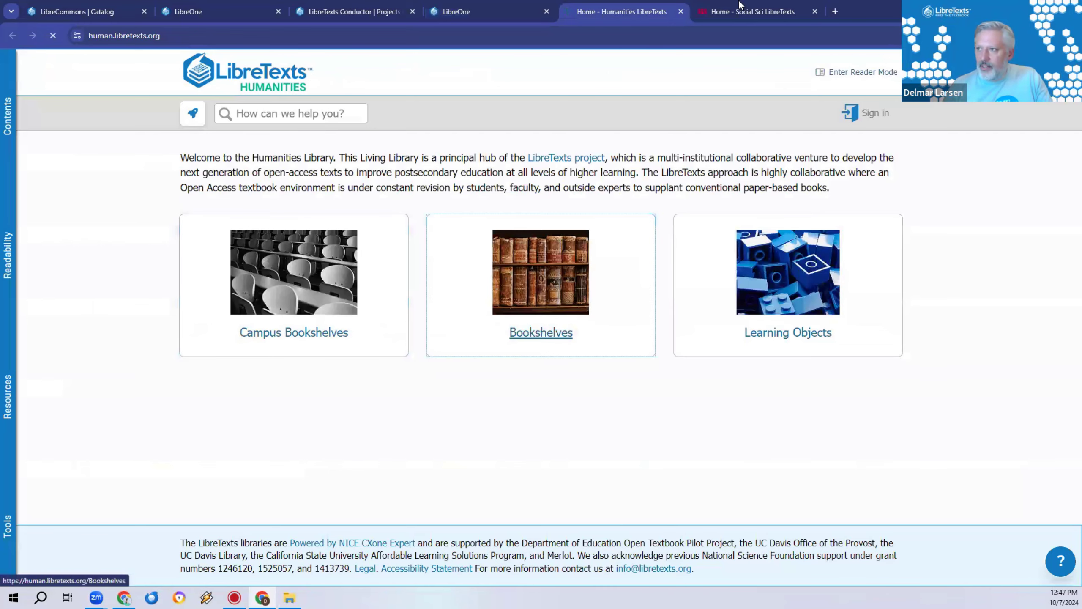
pyautogui.click(739, 6)
pyautogui.click(542, 298)
pyautogui.click(590, 11)
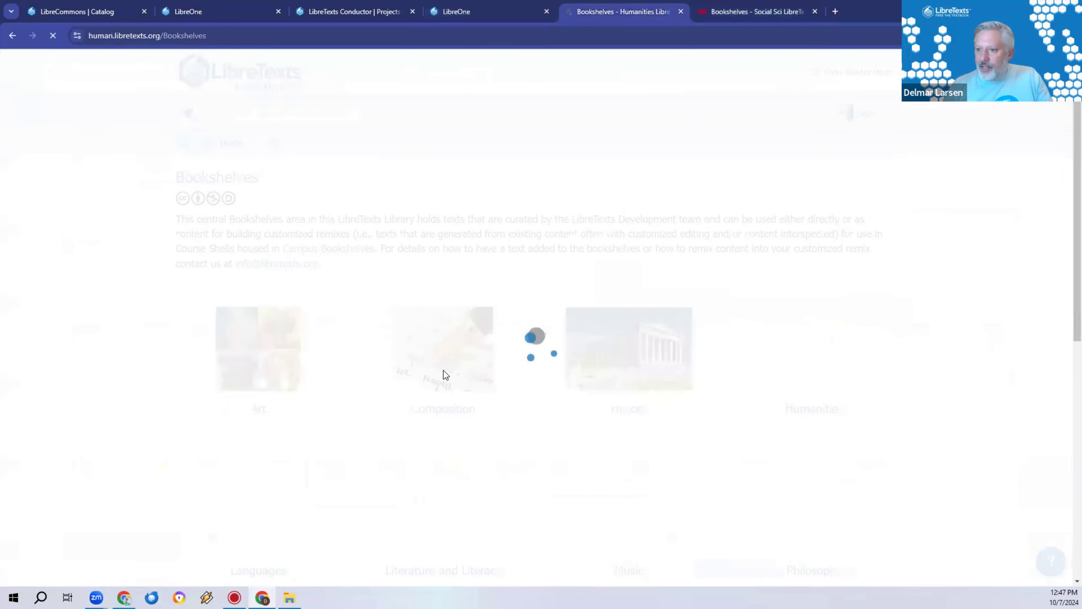
# Open the Languages bookshelf in the Humanities library and look through the languages it covers
pyautogui.scroll(-5, 446, 375)
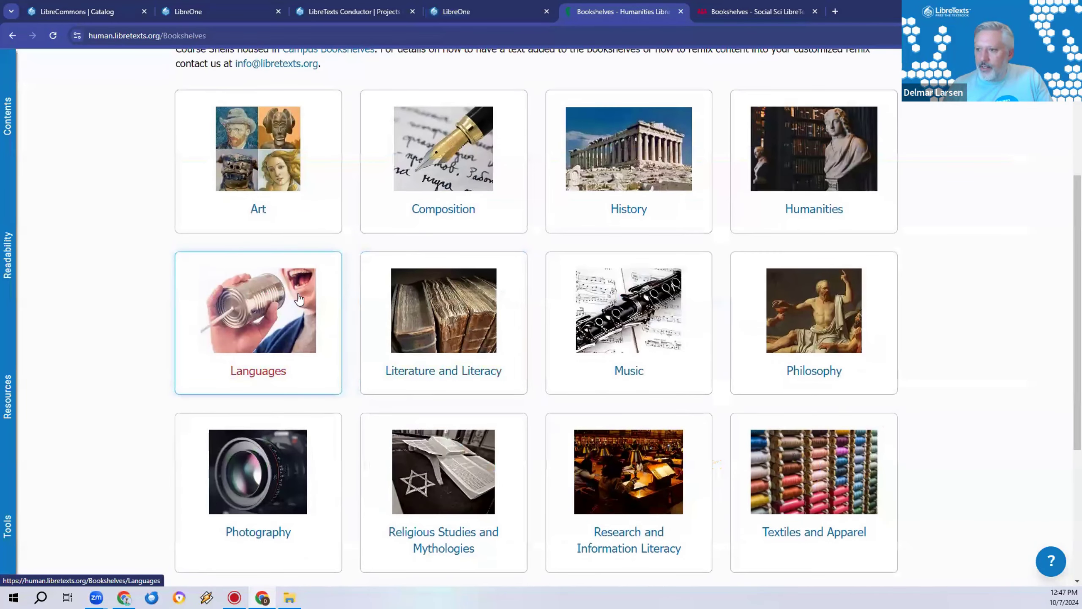
pyautogui.click(321, 291)
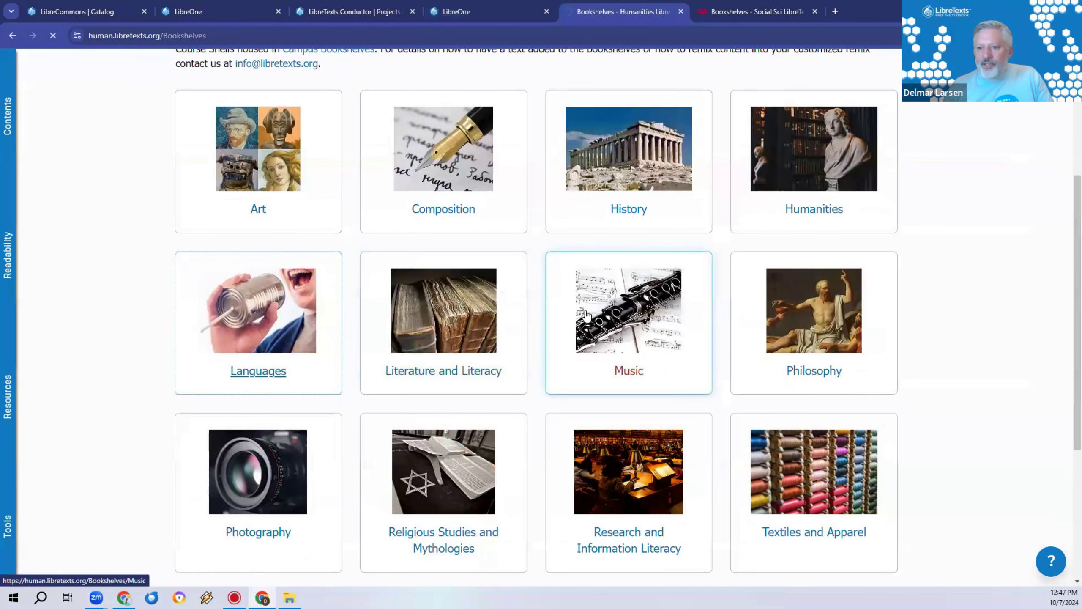
pyautogui.scroll(-8, 711, 179)
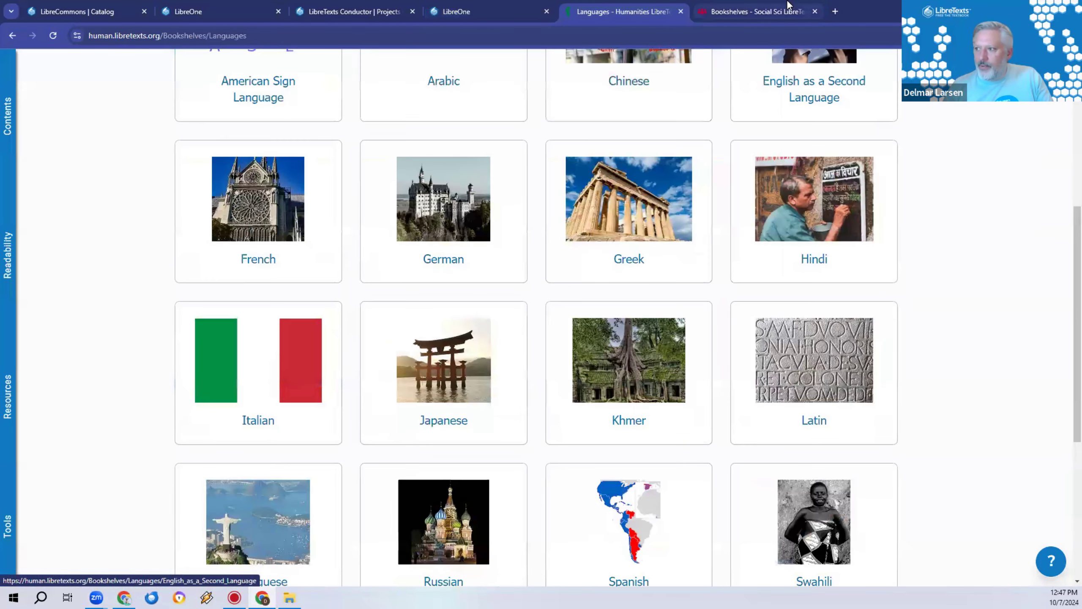
pyautogui.scroll(4, 813, 205)
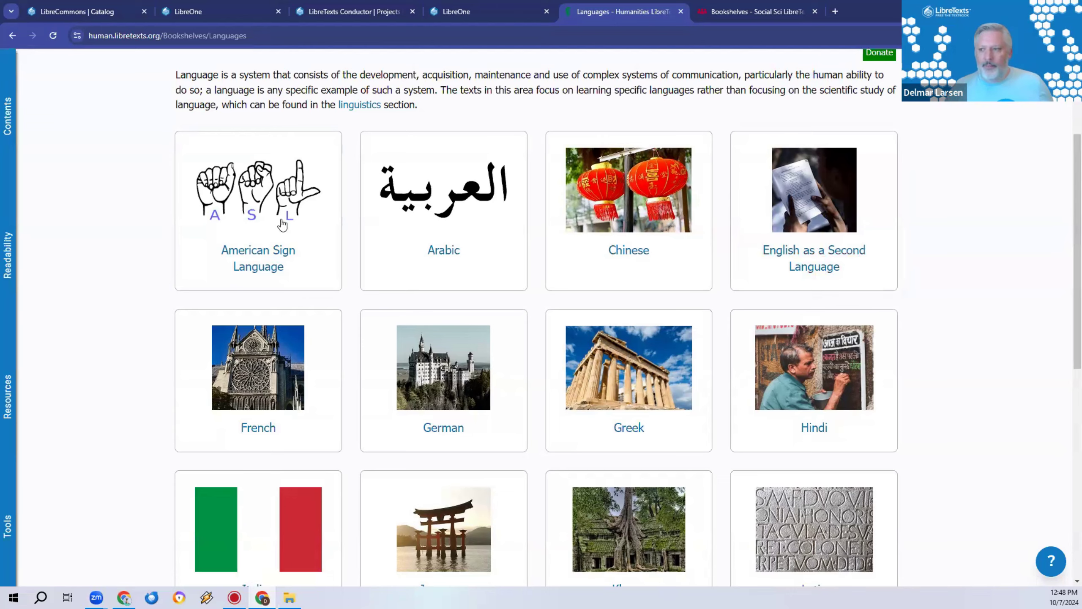
# Return to the "Math 102: The Math of Love" project and open its linked textbook in the Biology library
pyautogui.click(384, 10)
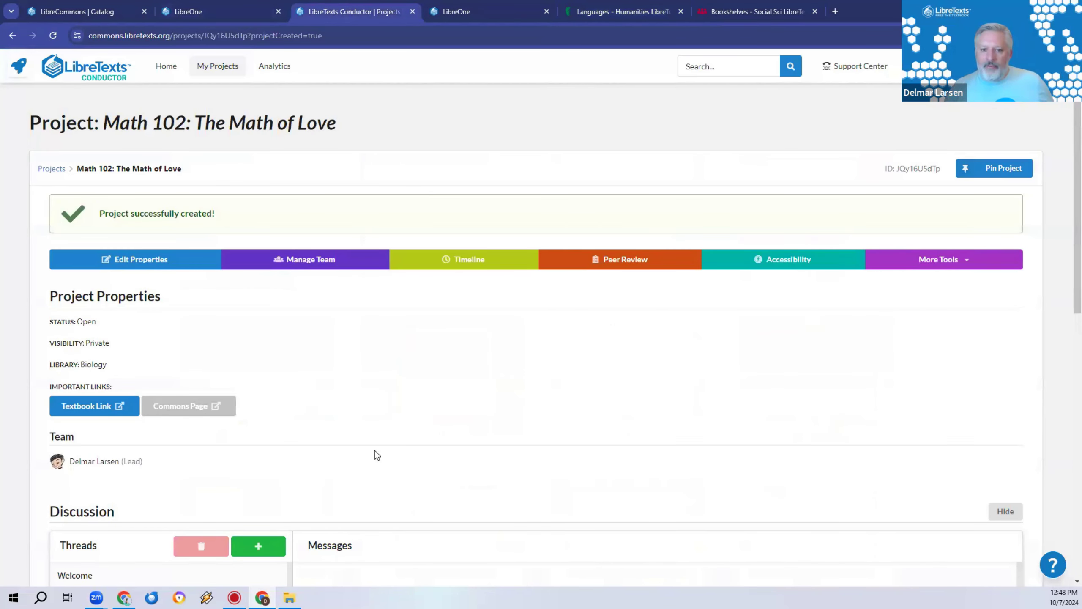
pyautogui.click(94, 412)
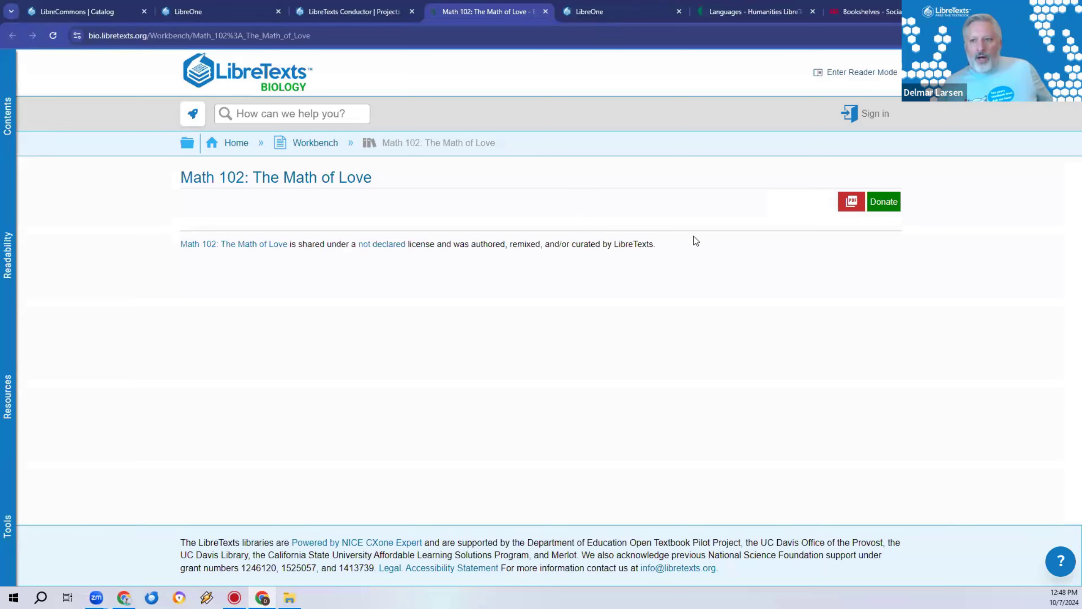
# Sign in to the Biology library from the "Math 102: The Math of Love" textbook page
pyautogui.click(375, 11)
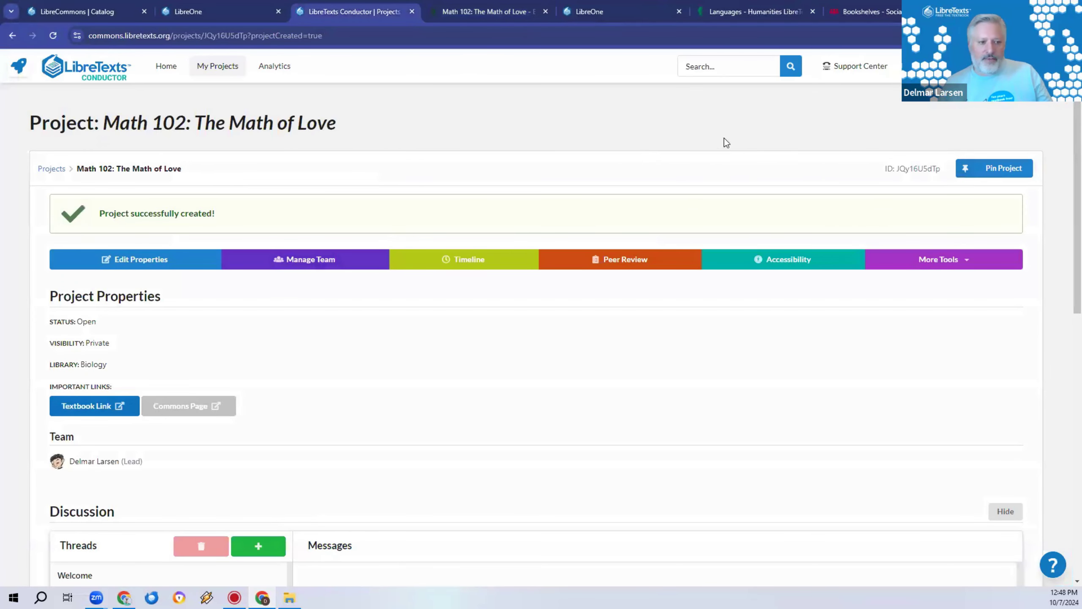
pyautogui.click(537, 15)
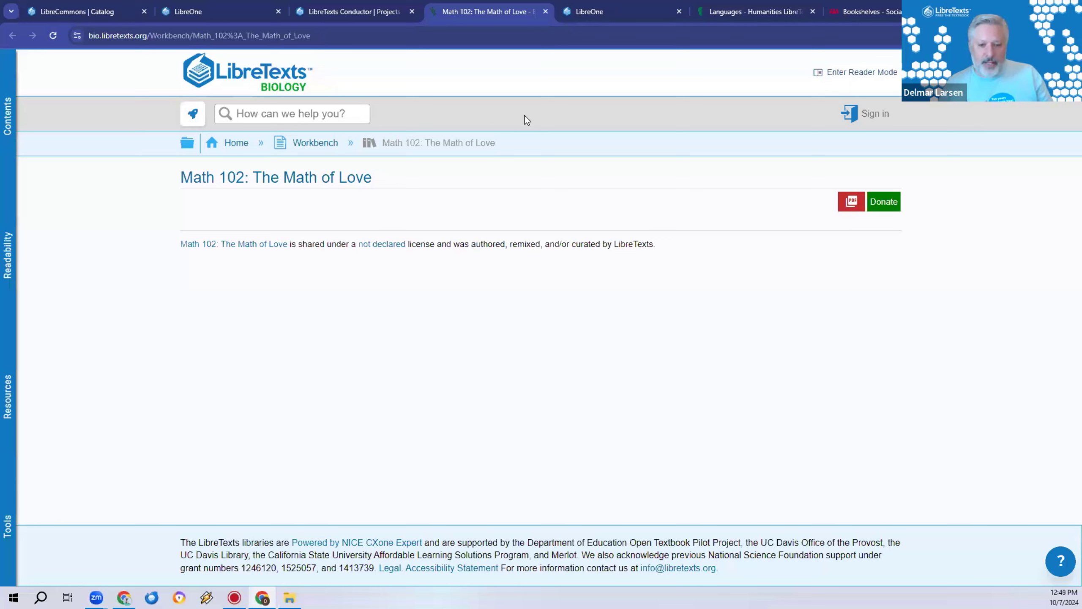
pyautogui.click(877, 113)
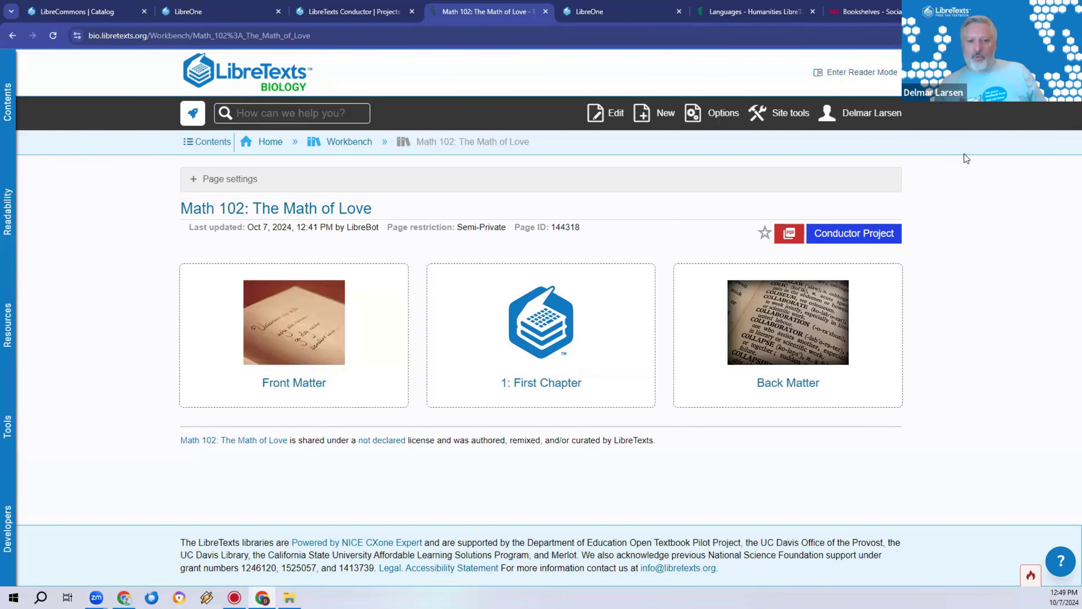
# Sign out of the Biology library and reopen the textbook through the Textbook Link of its Conductor project
pyautogui.click(354, 11)
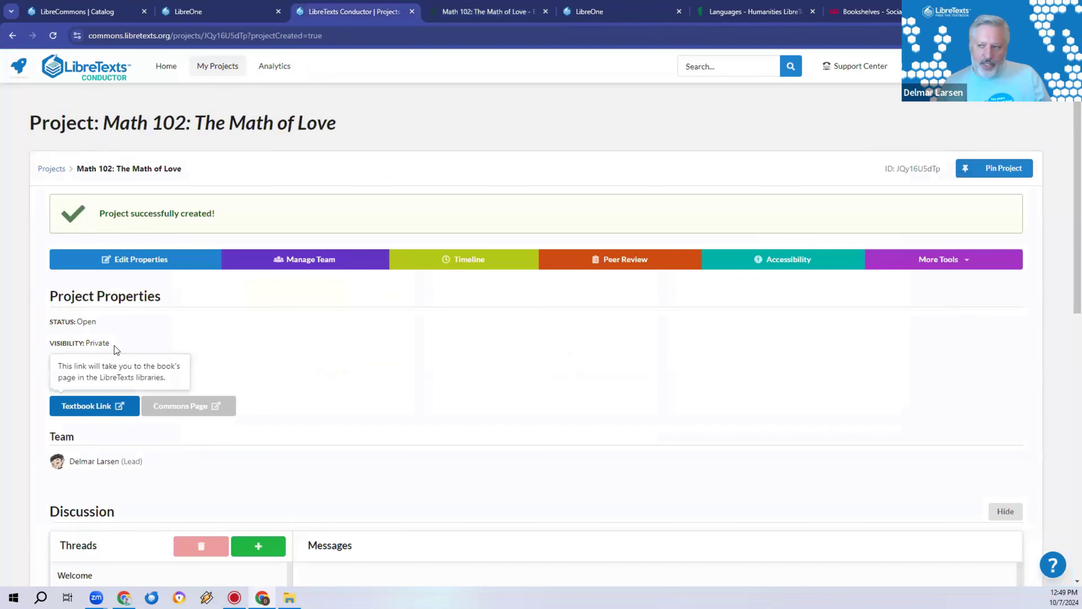
pyautogui.hotkey('ctrl', 'Tab')
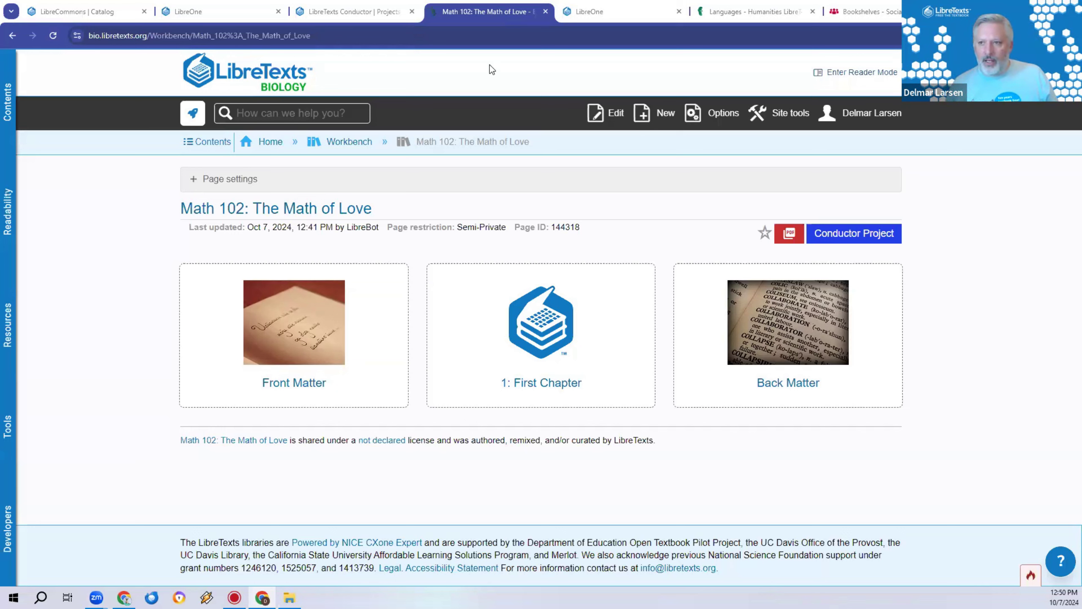
pyautogui.click(865, 117)
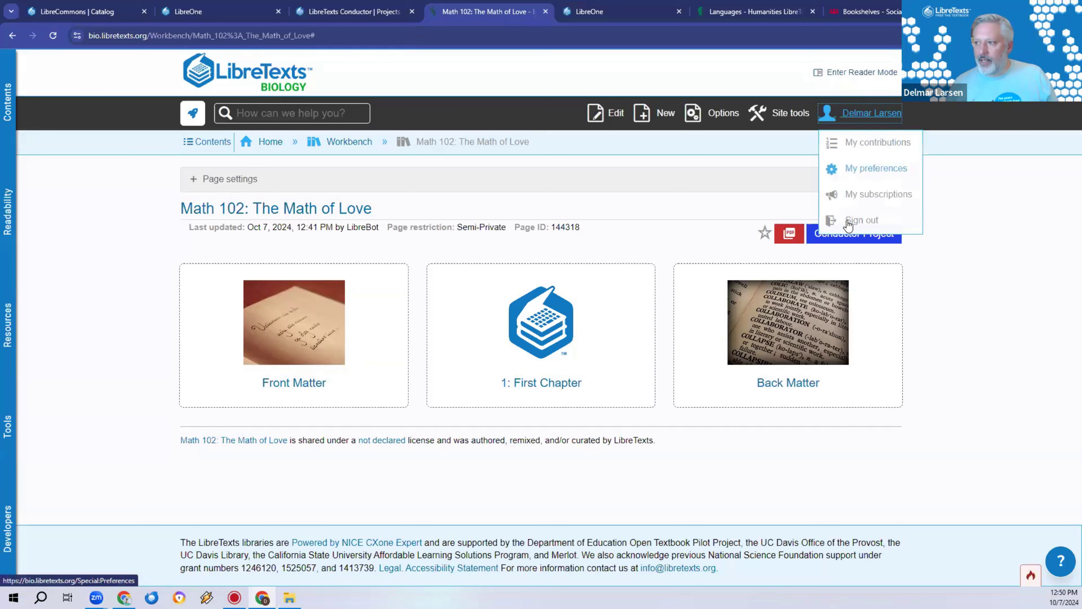
pyautogui.click(859, 219)
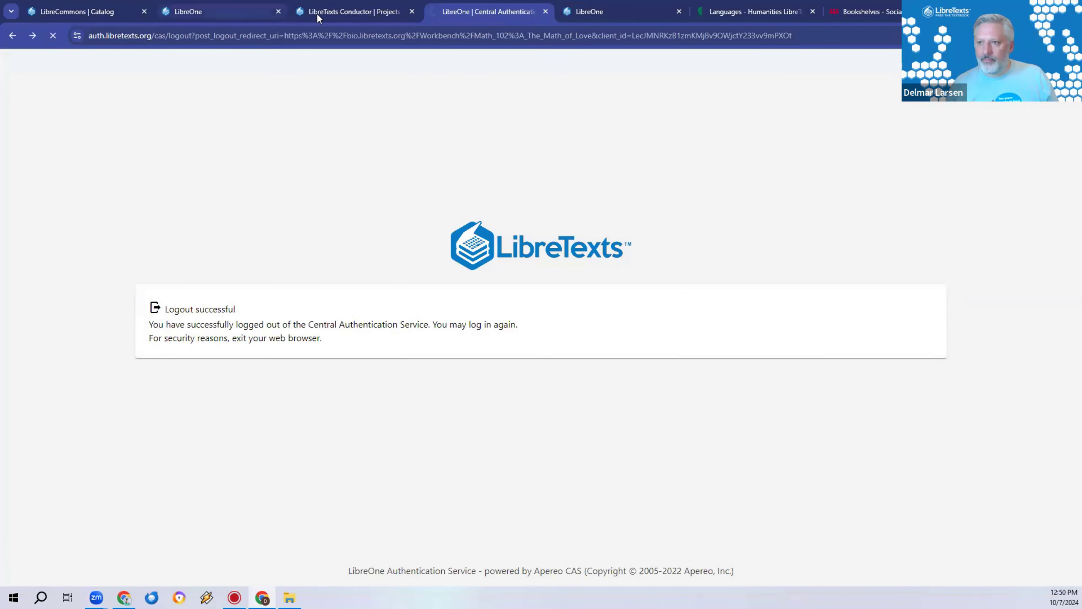
pyautogui.click(349, 11)
pyautogui.click(92, 405)
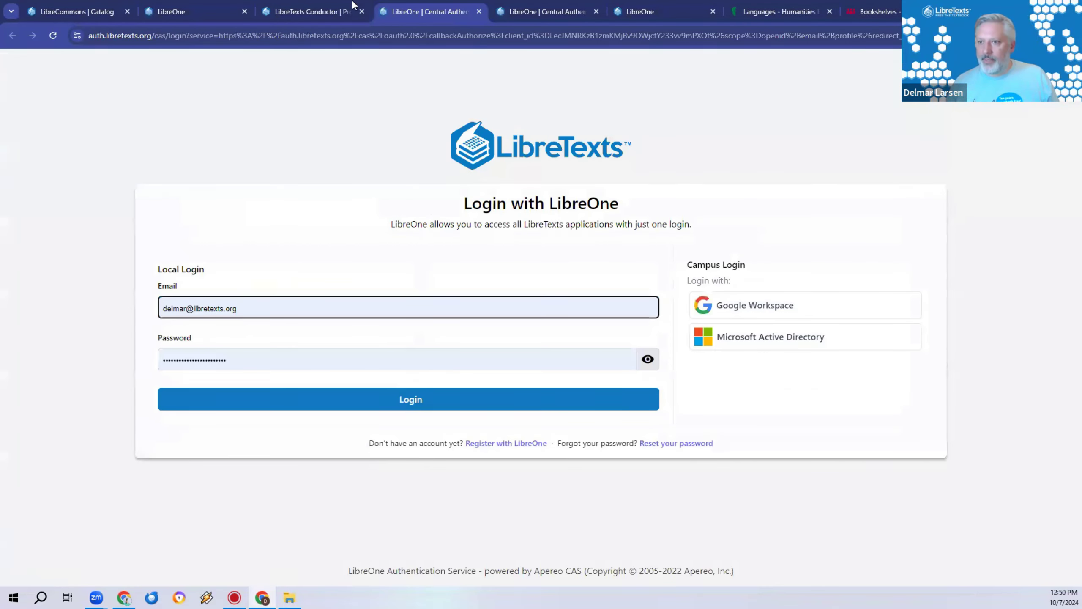
pyautogui.click(292, 6)
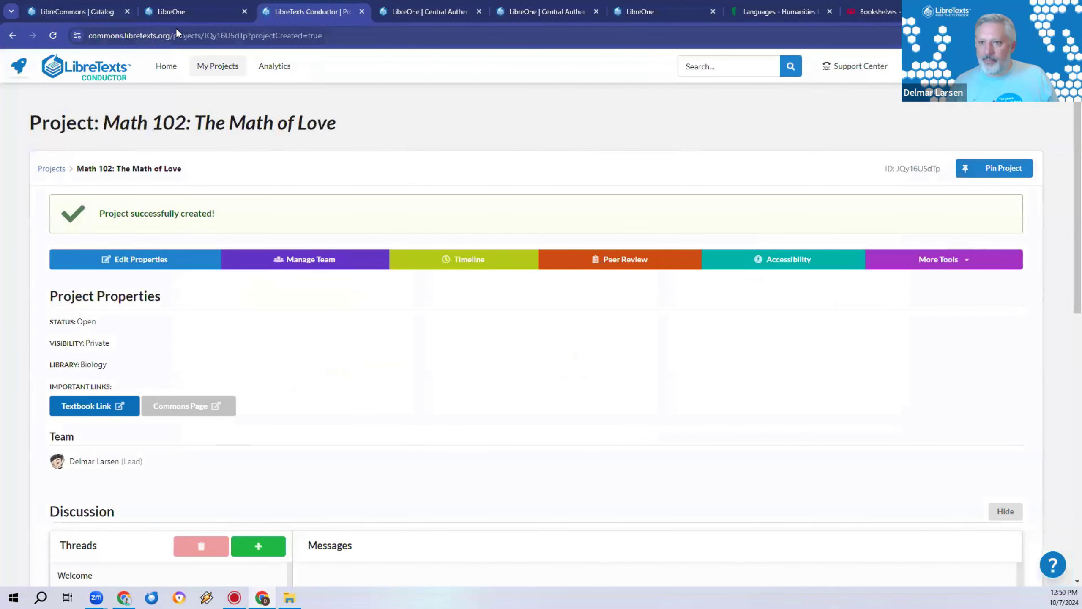
pyautogui.click(197, 11)
pyautogui.click(428, 13)
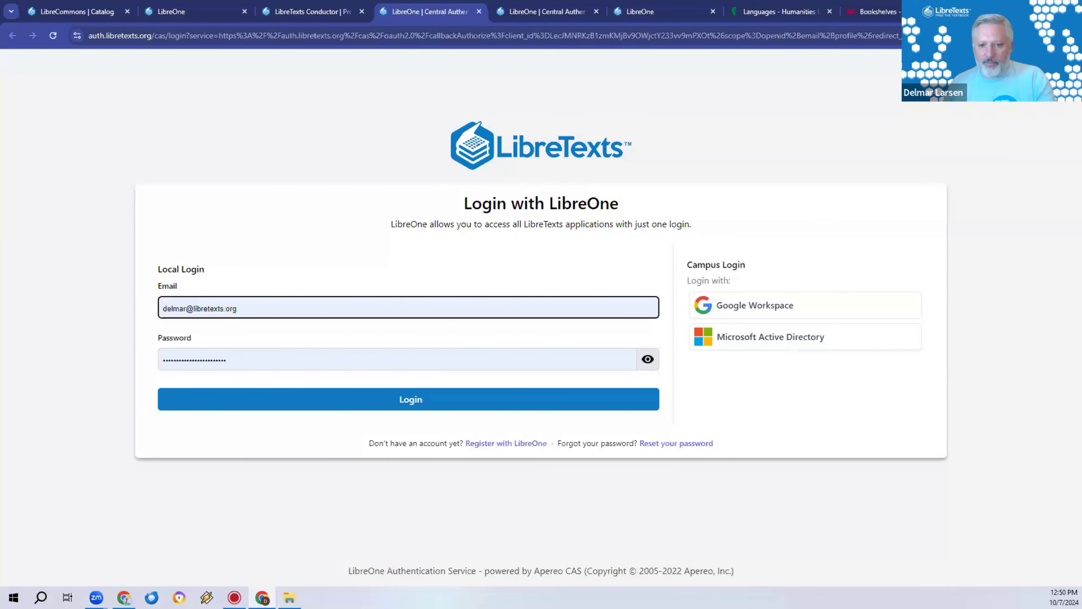
pyautogui.click(454, 93)
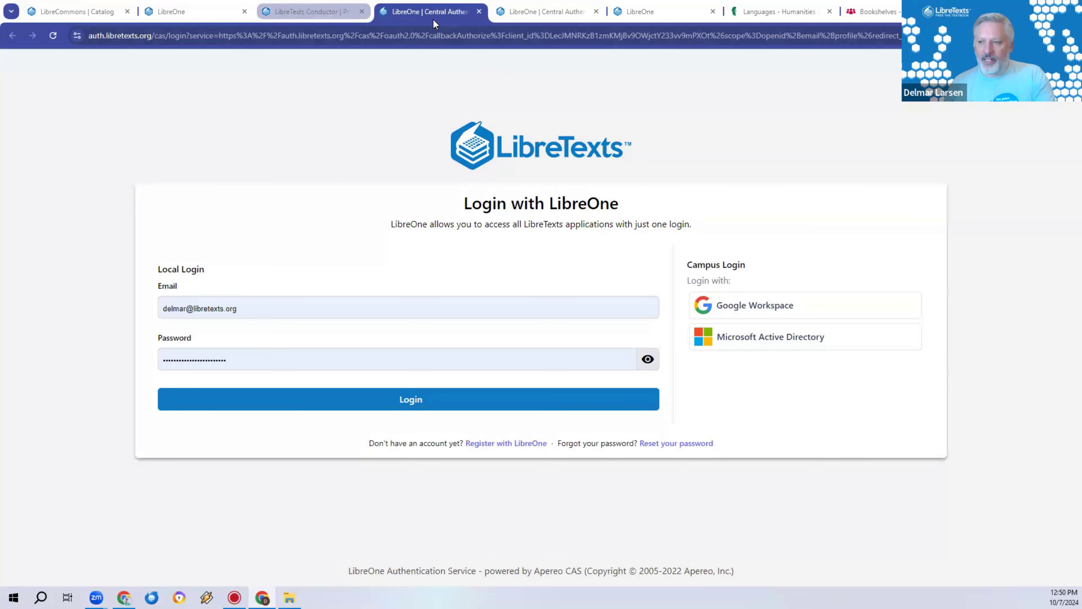
pyautogui.click(350, 14)
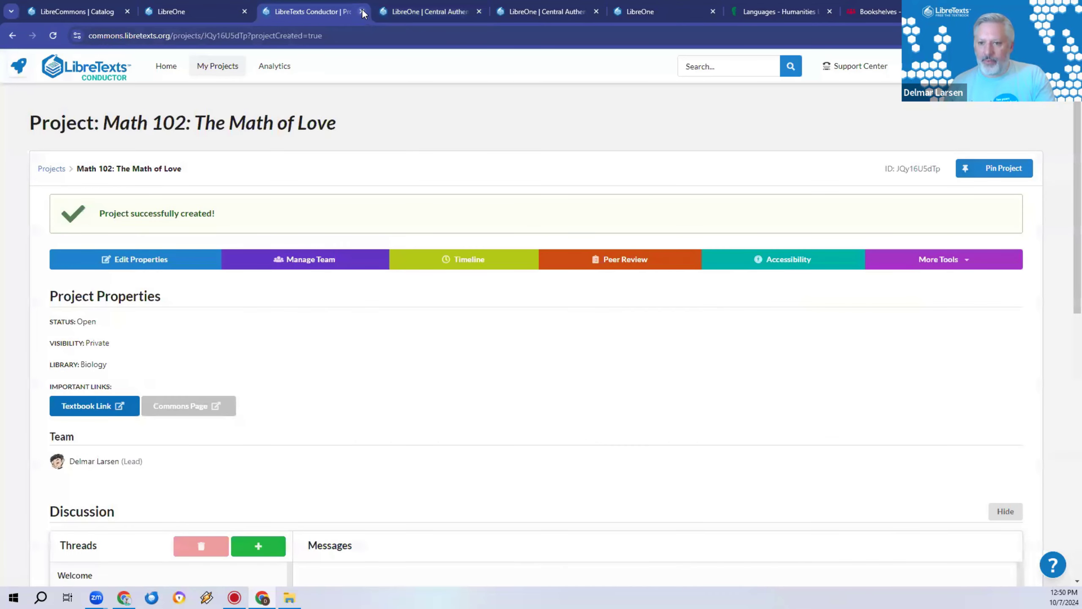
pyautogui.click(469, 12)
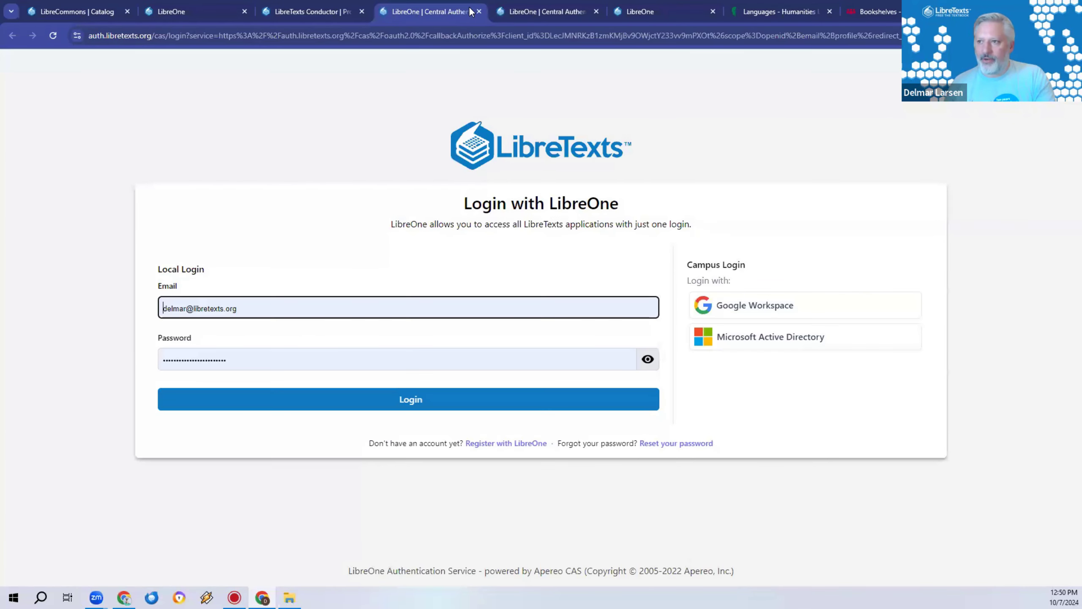
# Close the duplicate login, extra LibreOne and Languages pages, and request sign-in from the Social Sciences library's Bookshelves page
pyautogui.click(533, 12)
pyautogui.click(596, 11)
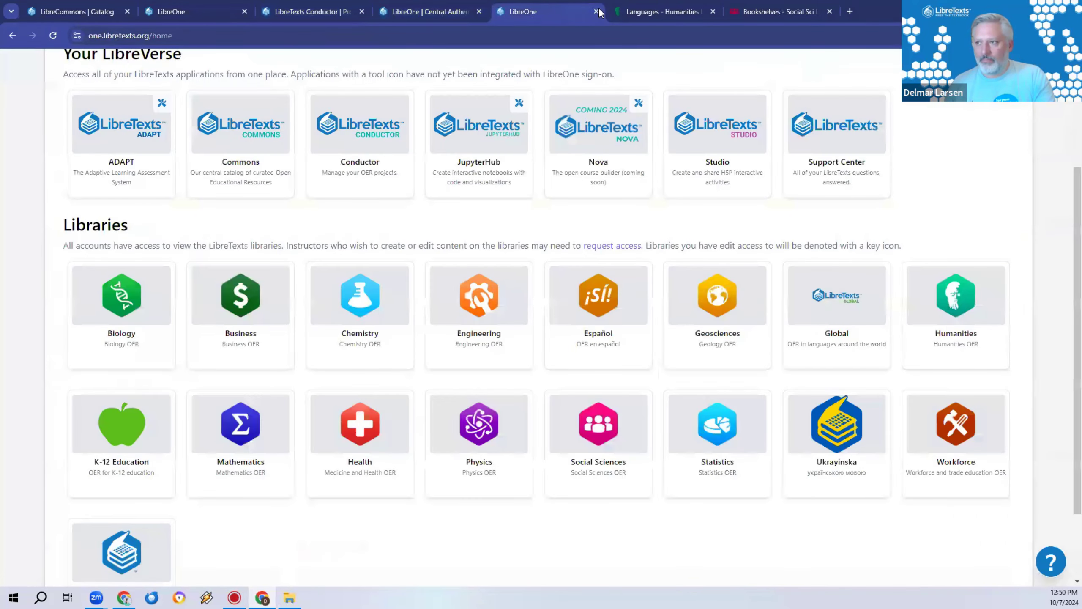
pyautogui.click(596, 12)
pyautogui.click(596, 11)
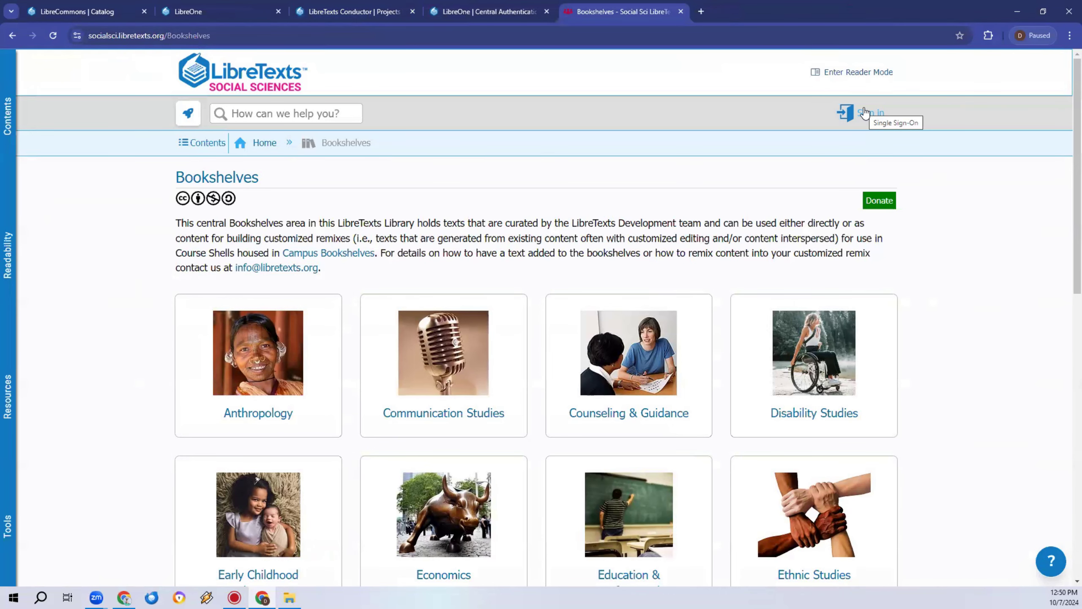
pyautogui.click(866, 113)
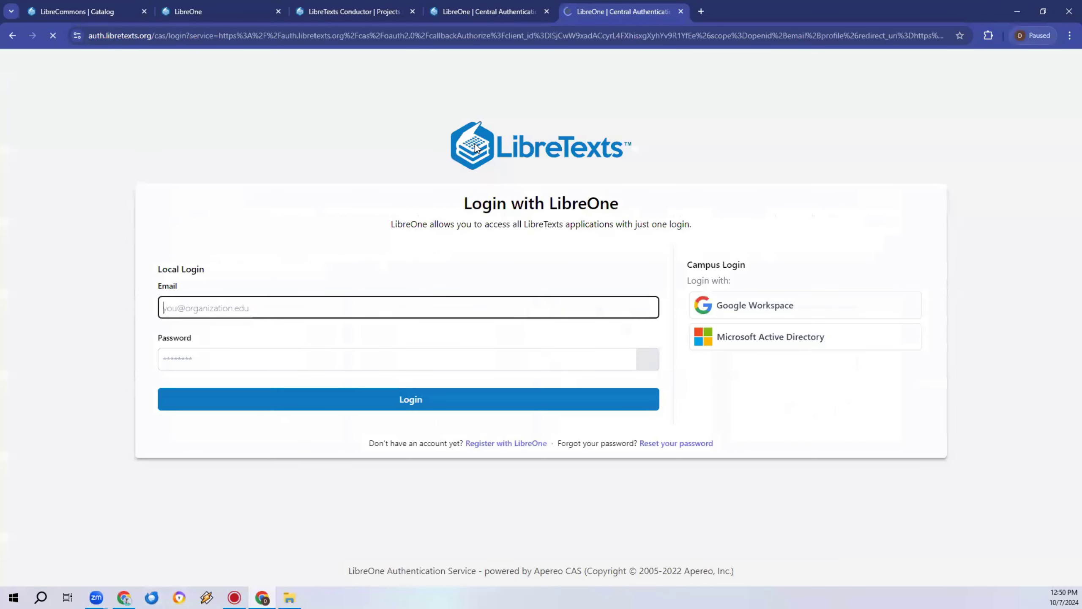
pyautogui.click(354, 11)
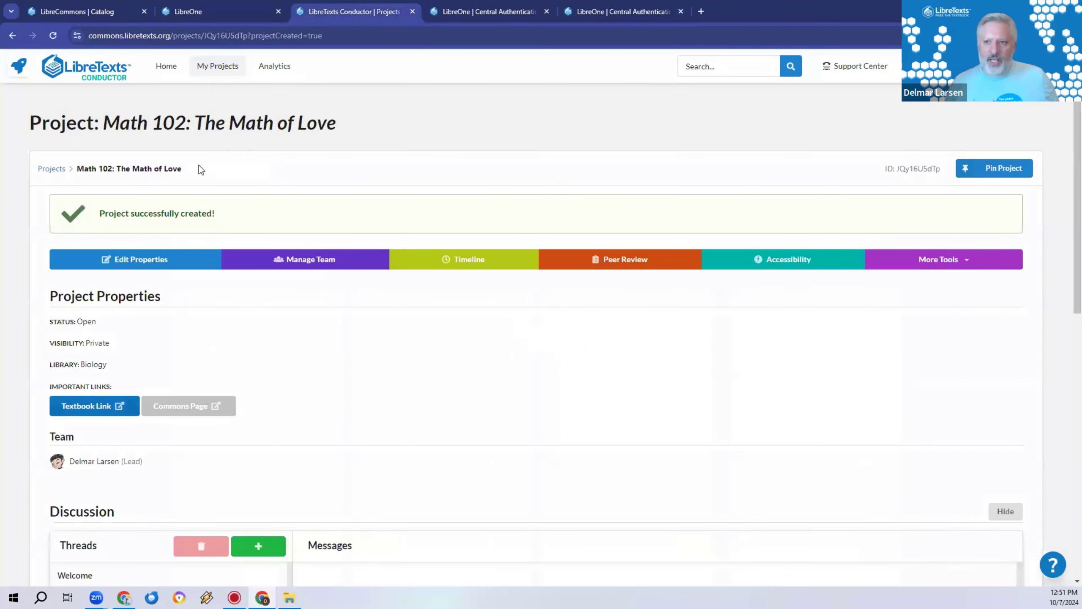
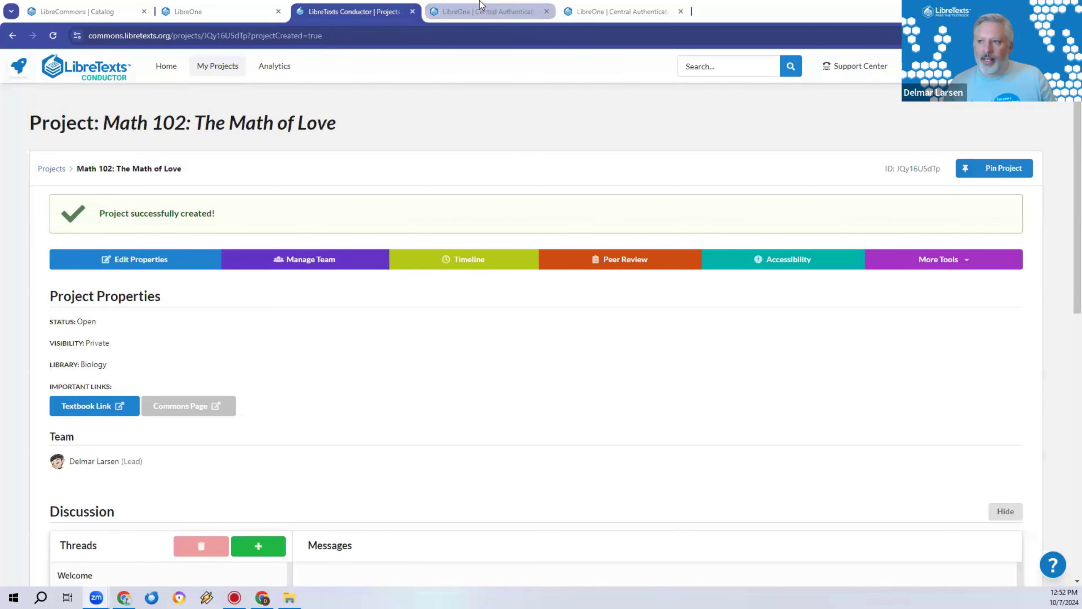
# Log in with LibreOne using the prefilled account details and close the duplicate login page
pyautogui.click(486, 12)
pyautogui.click(433, 396)
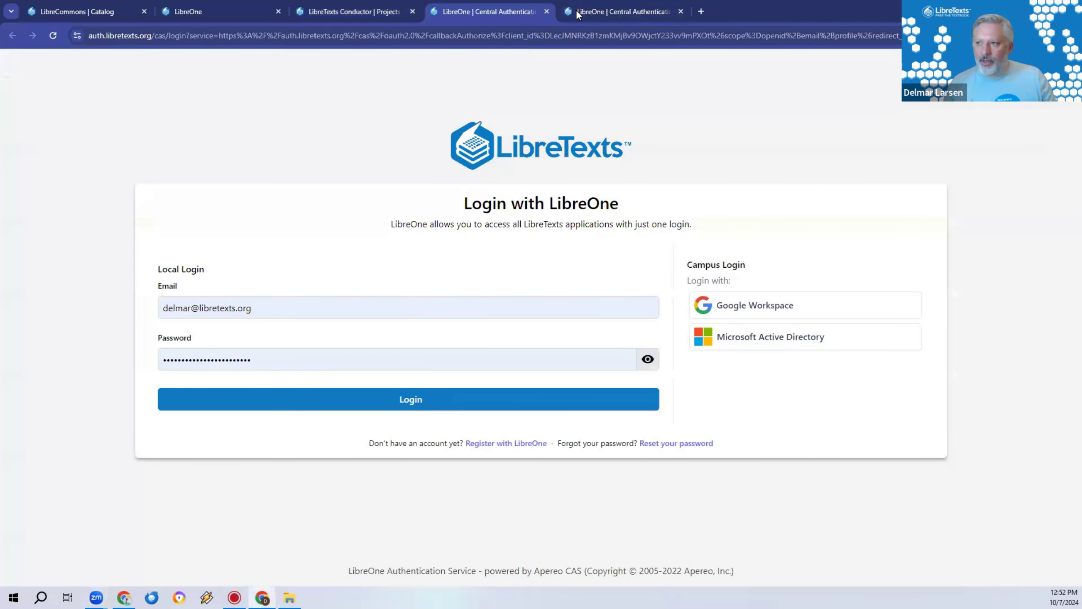
pyautogui.click(627, 17)
pyautogui.click(681, 11)
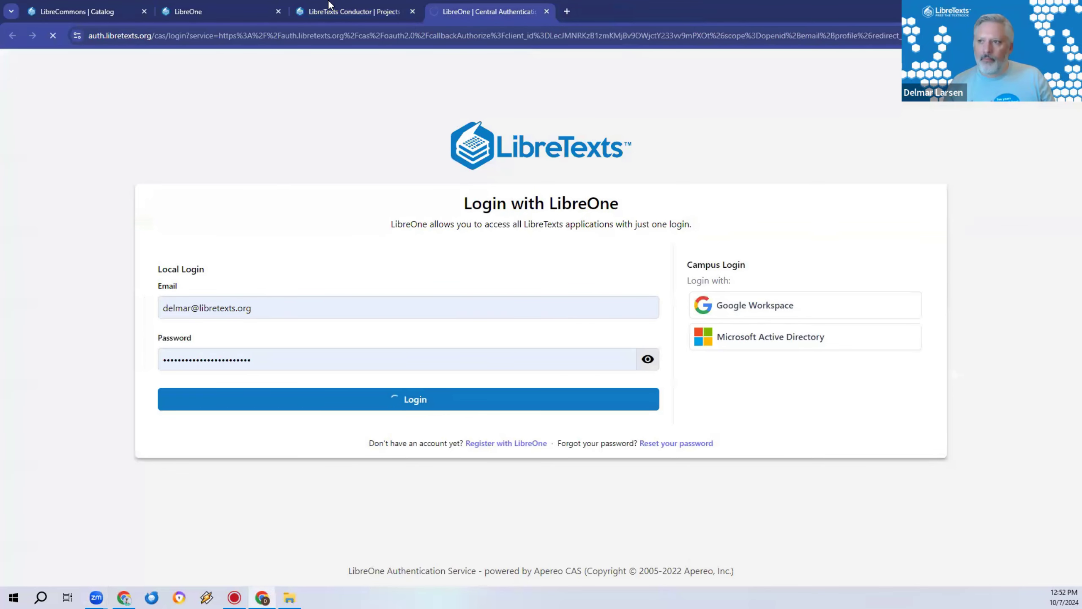
pyautogui.click(349, 9)
pyautogui.click(469, 10)
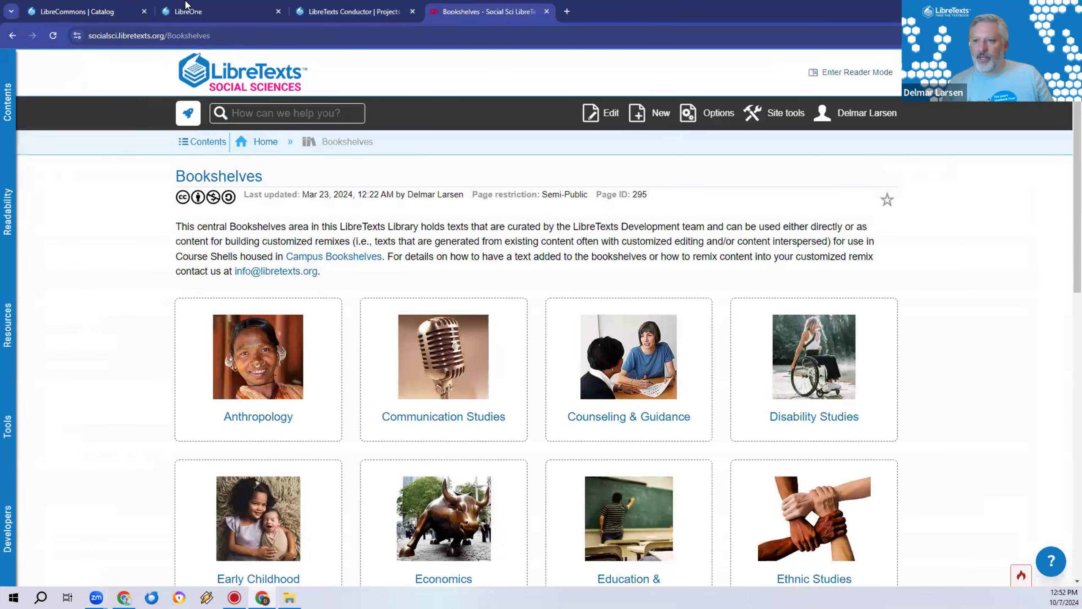
# Open the textbook linked to the "Math 102: The Math of Love" project and close the Social Sciences Bookshelves page
pyautogui.click(351, 6)
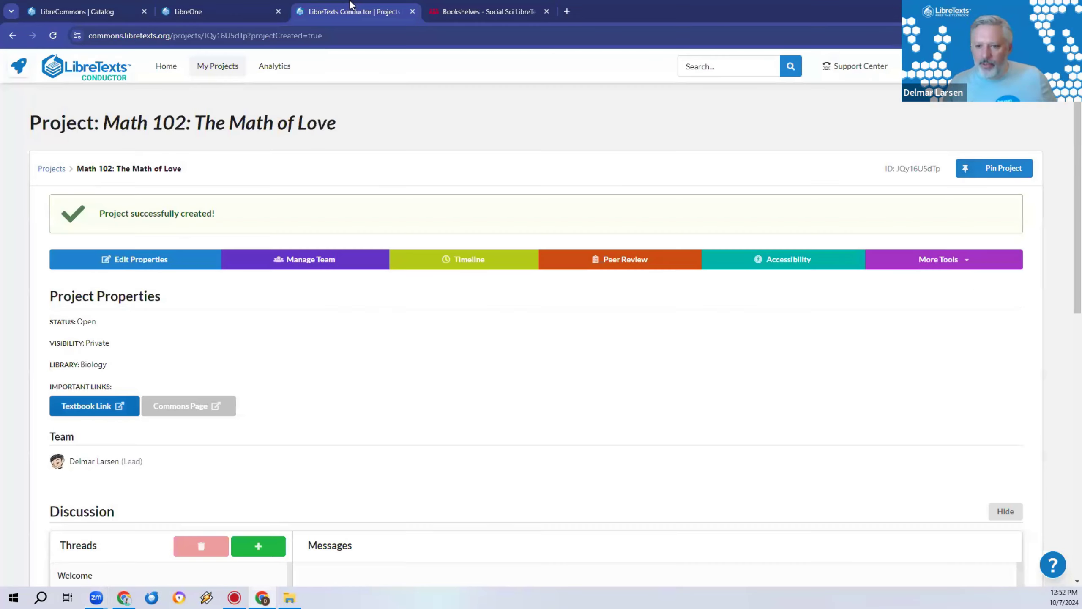
pyautogui.click(89, 406)
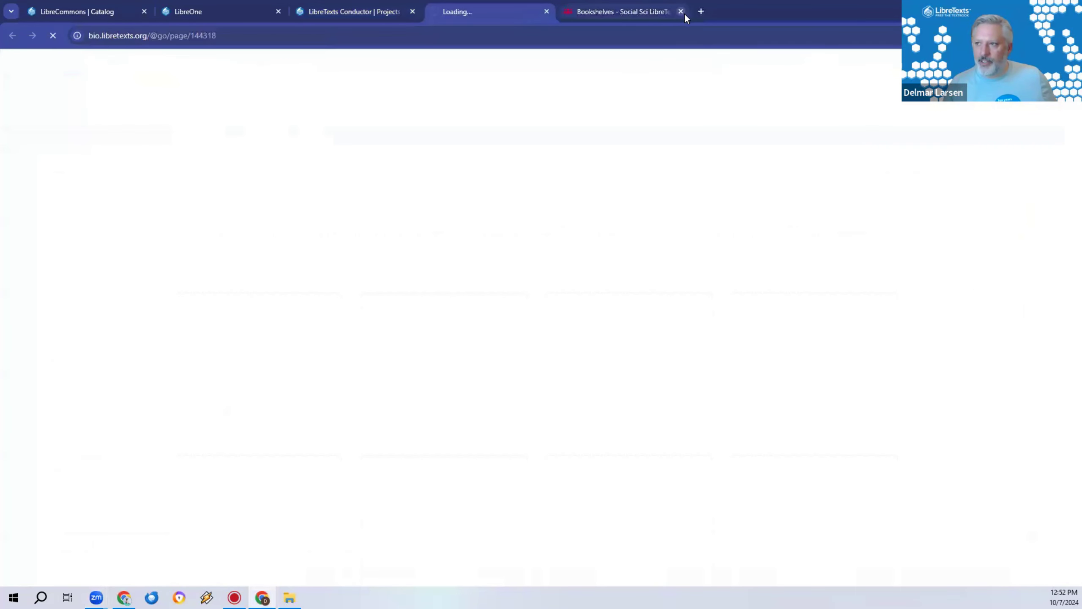
pyautogui.click(681, 15)
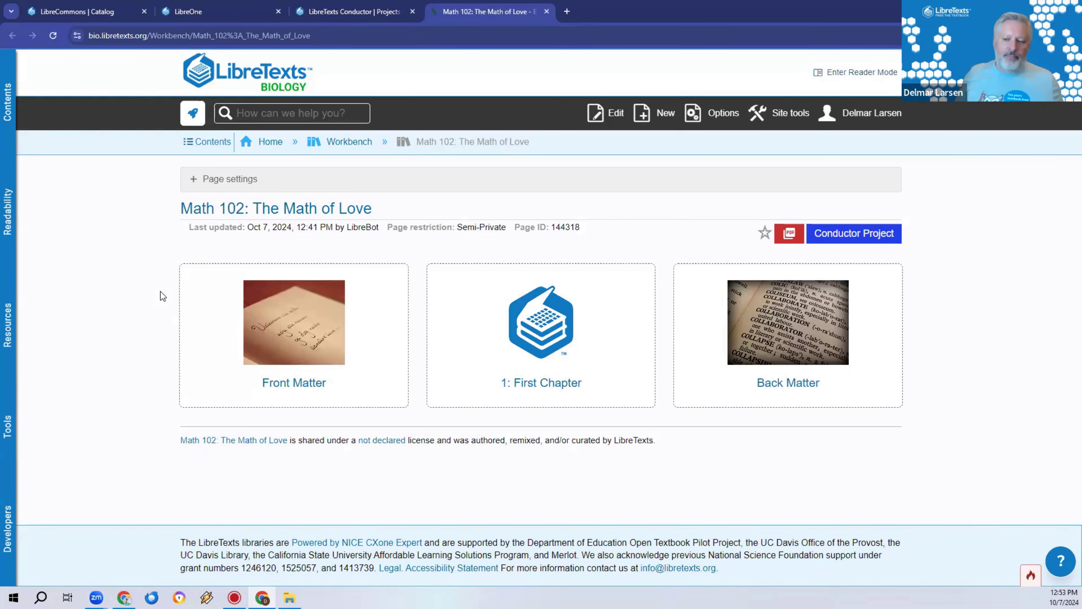
# Show the books in the LibreTexts Commons catalog and look through the listed titles
pyautogui.click(89, 5)
pyautogui.scroll(5, 72, 286)
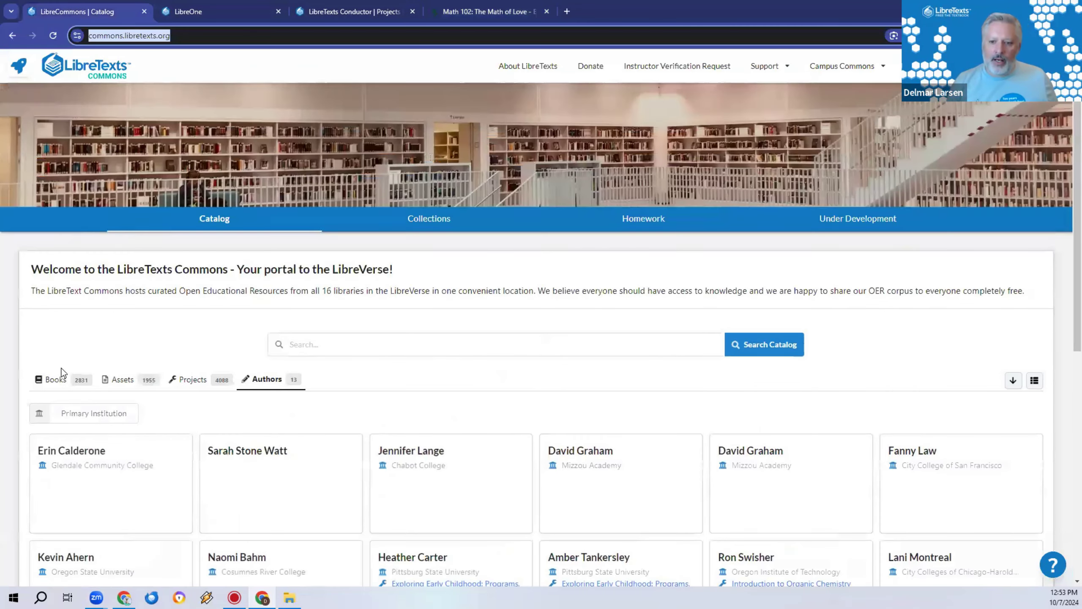
pyautogui.click(55, 379)
pyautogui.scroll(-5, 332, 401)
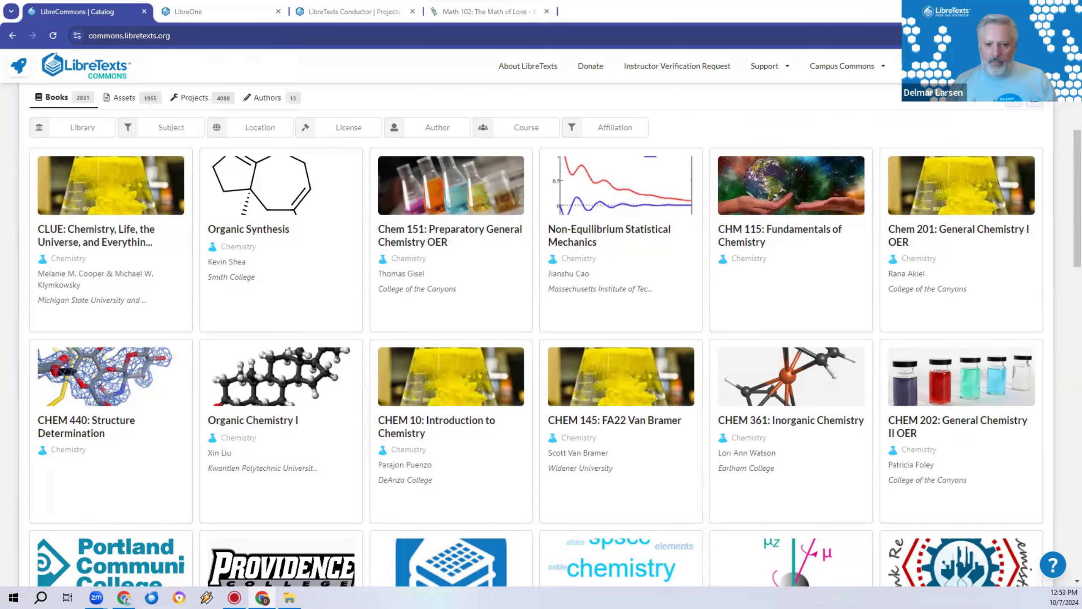
# Open Conductor from the LibreOne home page and close the old project and textbook pages
pyautogui.click(204, 6)
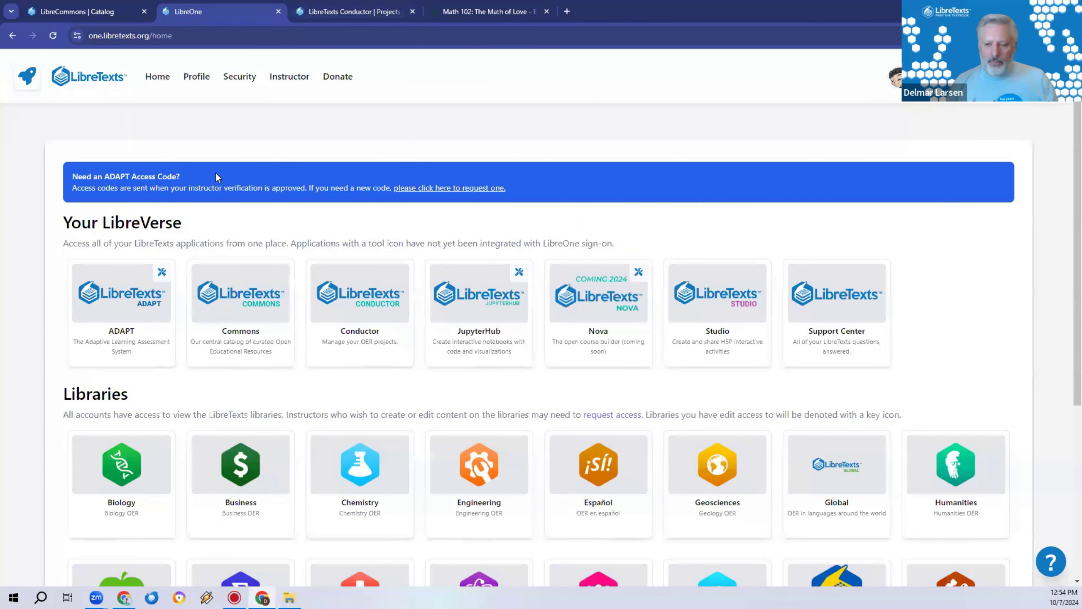
pyautogui.click(368, 306)
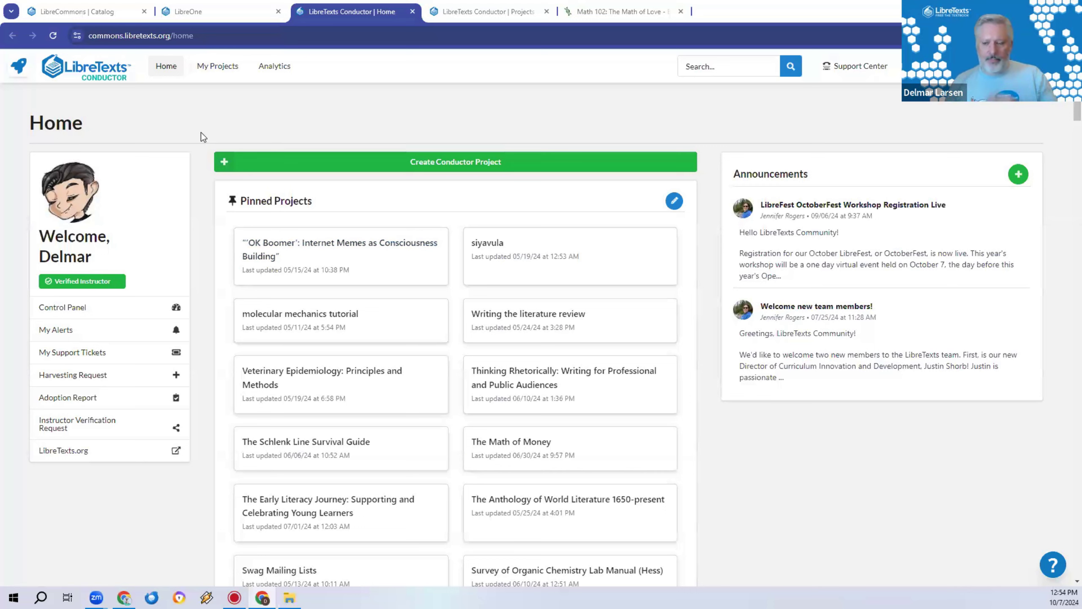
pyautogui.rightClick(316, 12)
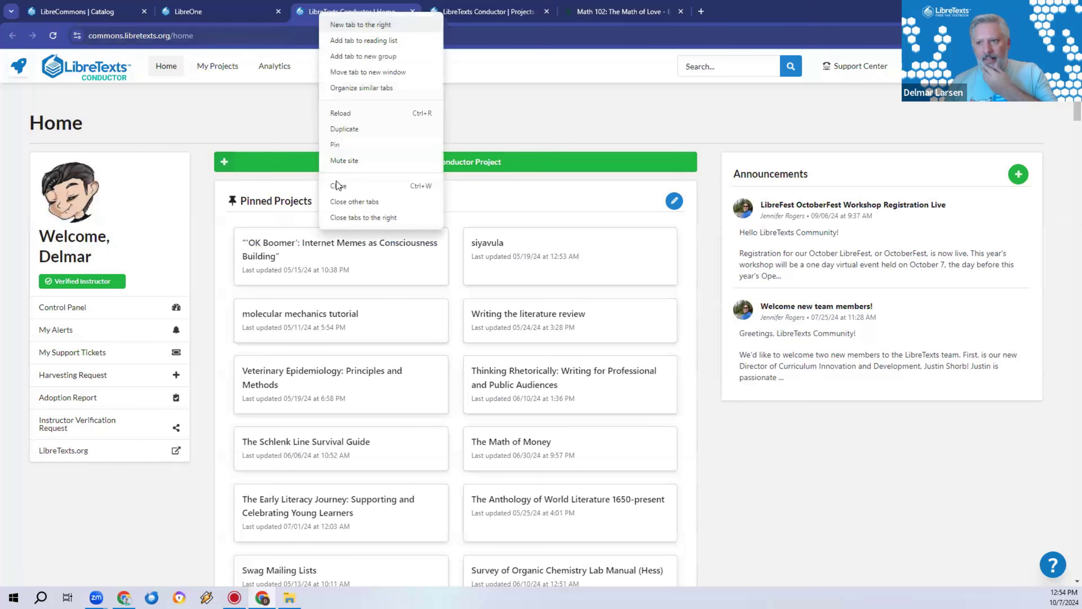
pyautogui.click(345, 215)
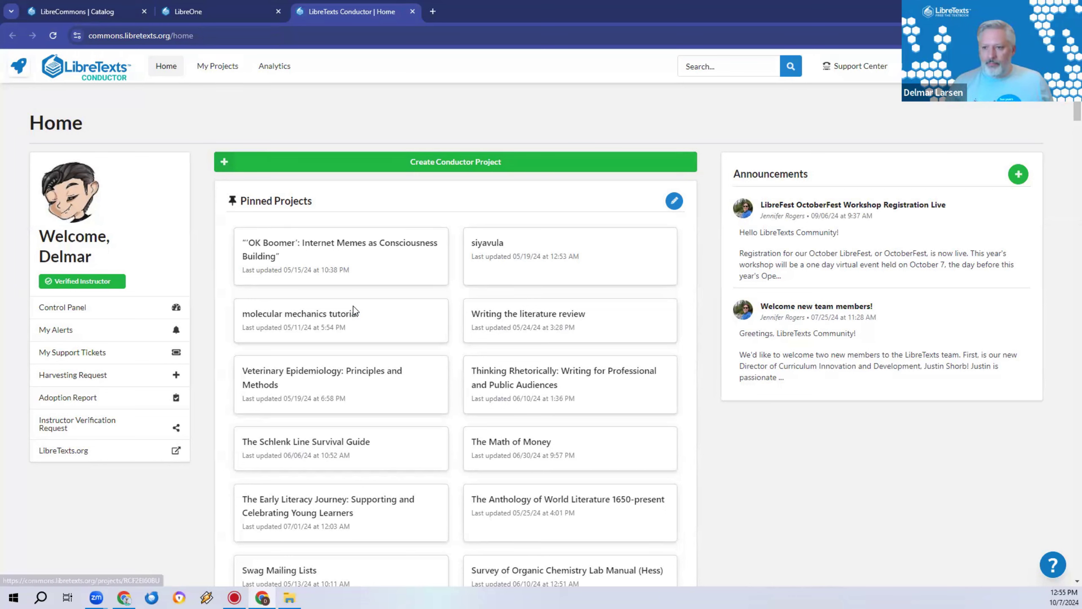
# Reload the Conductor home page and review its pinned and recently edited projects
pyautogui.click(232, 13)
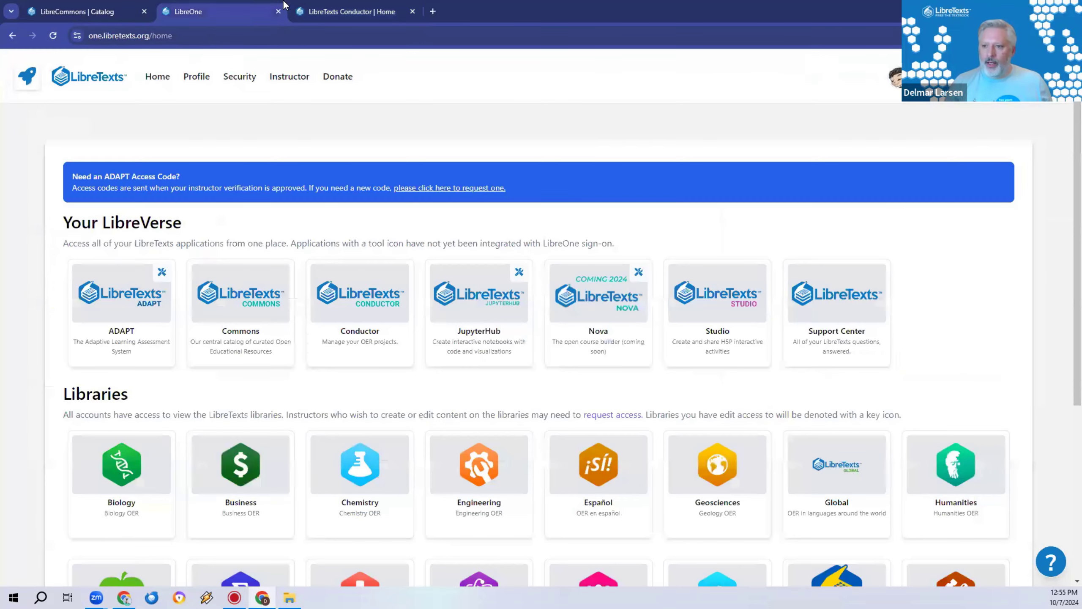
pyautogui.click(341, 12)
pyautogui.scroll(-15, 1065, 215)
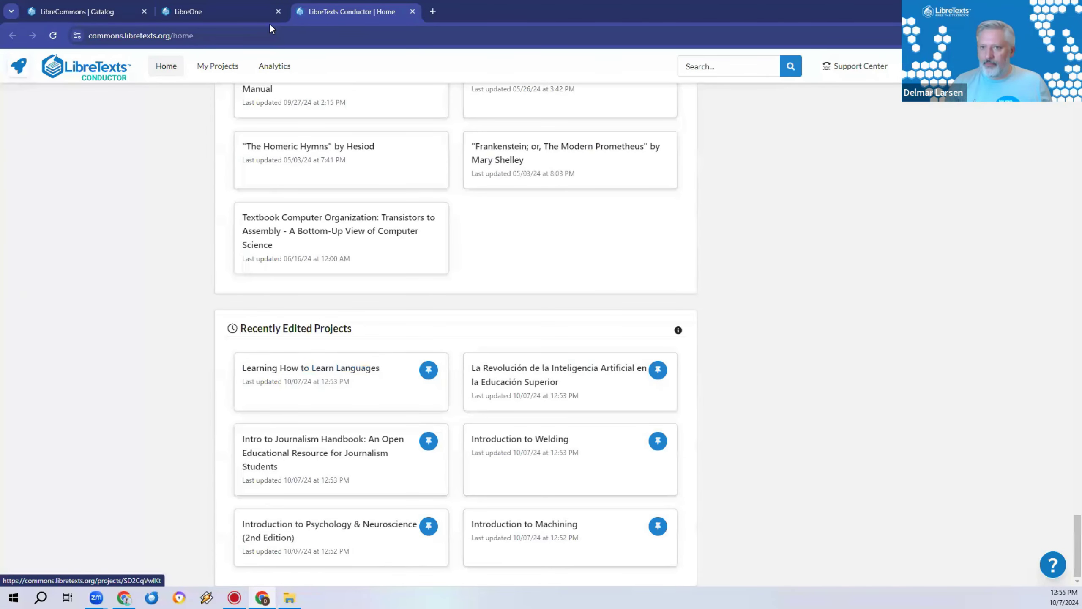
pyautogui.click(53, 35)
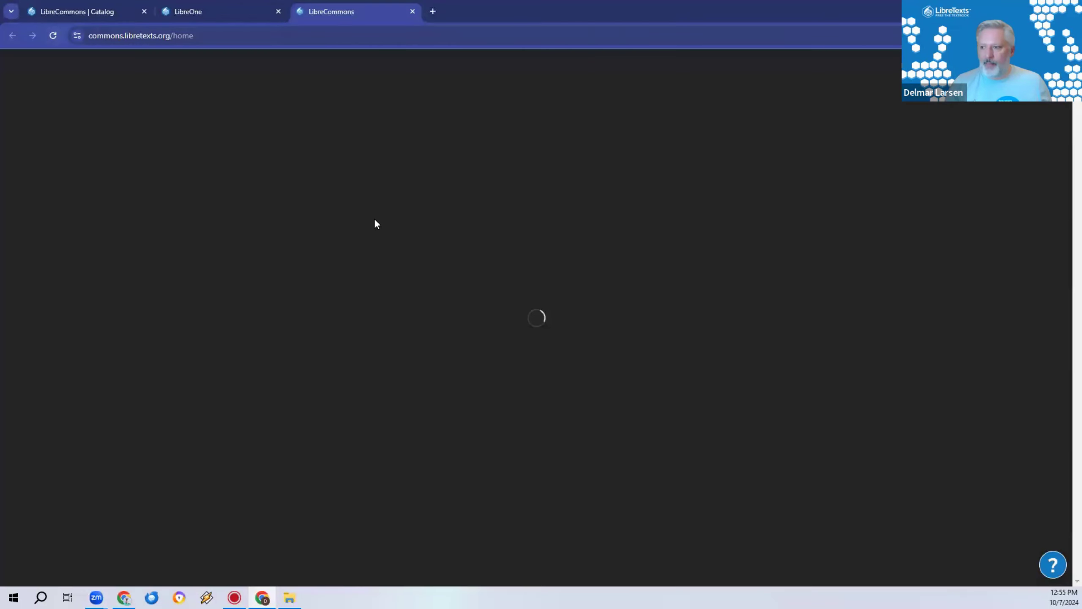
pyautogui.scroll(-15, 1067, 384)
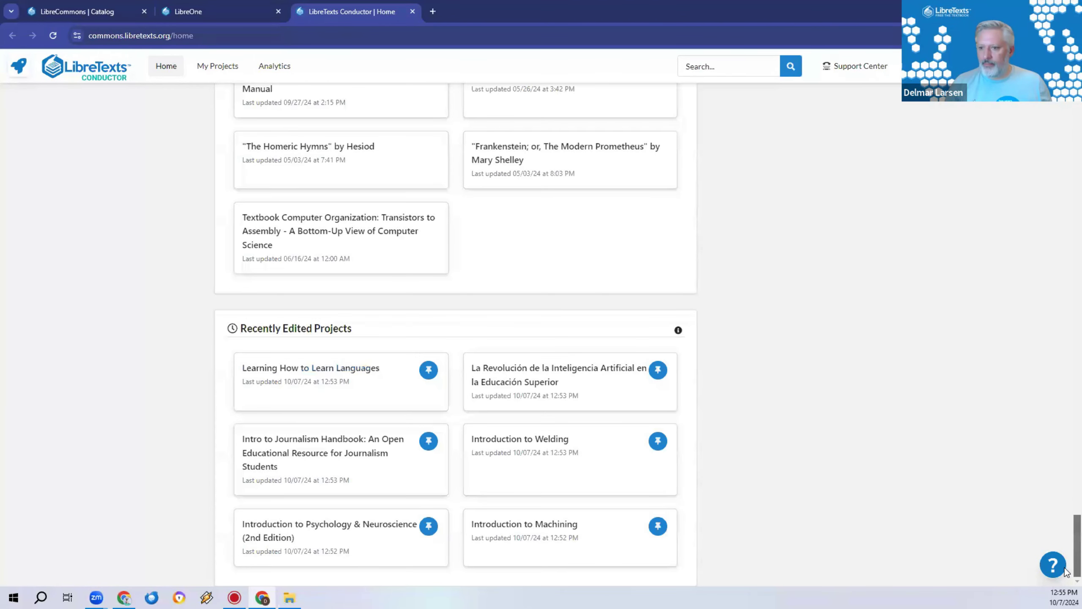
pyautogui.press('Home')
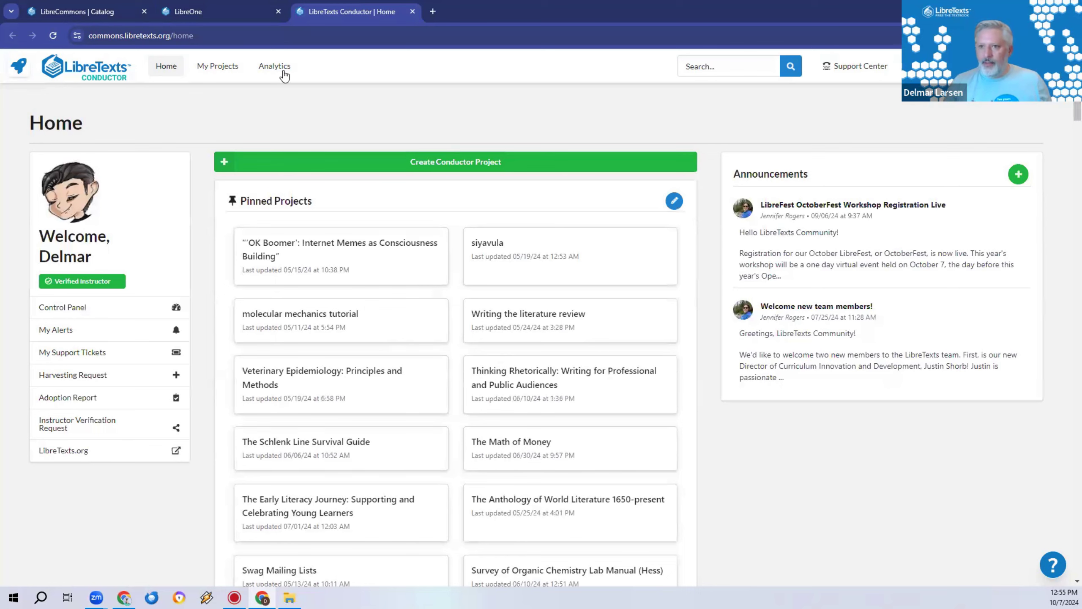
# Show the My Projects list in Conductor and search the current projects for "Love"
pyautogui.click(222, 72)
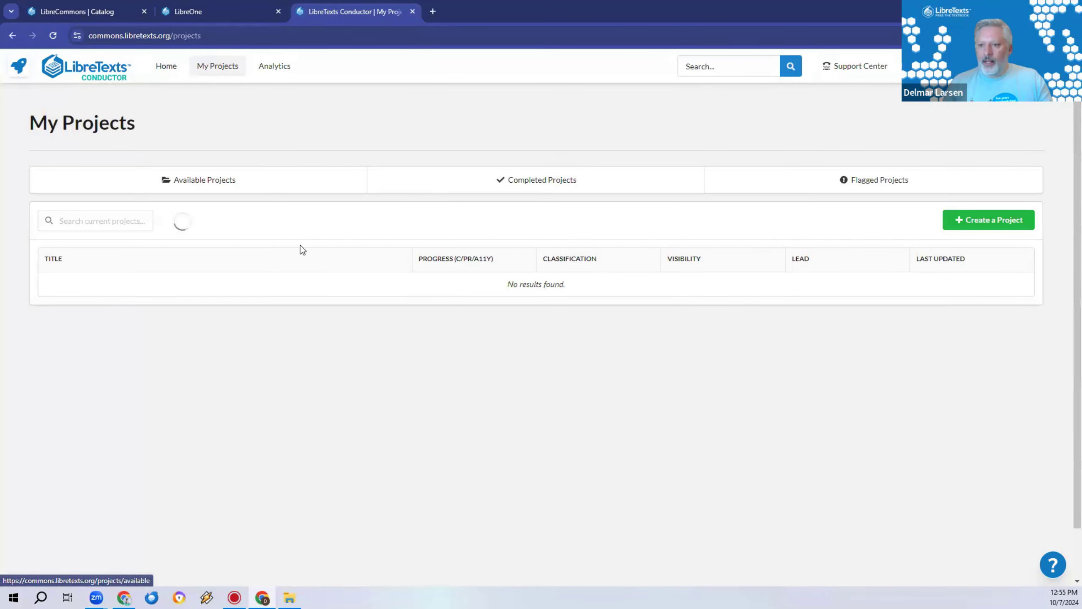
pyautogui.click(93, 216)
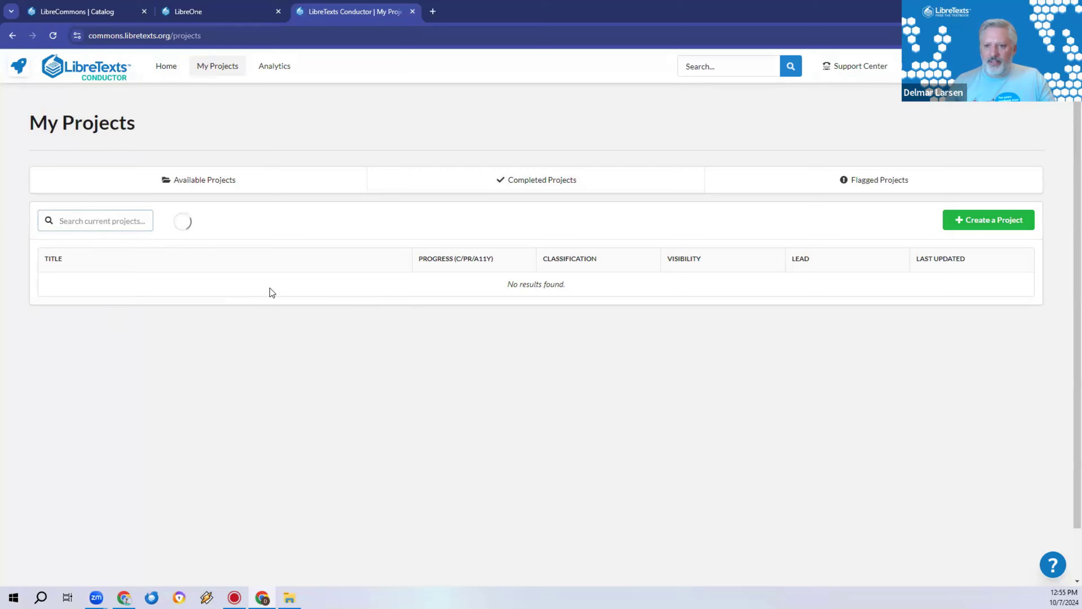
pyautogui.write('Cat')
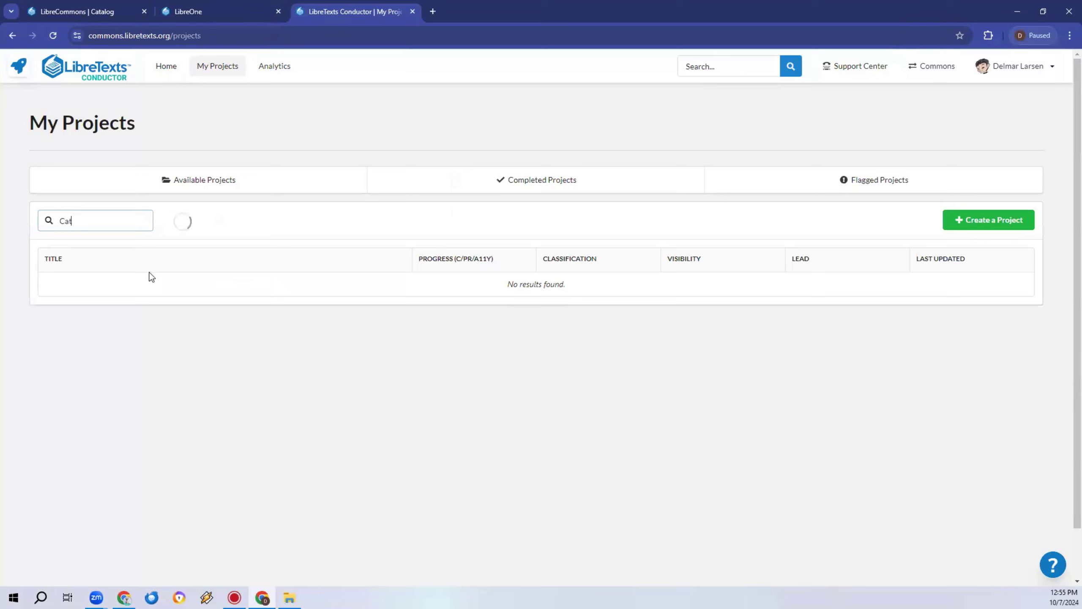
pyautogui.press('BackSpace')
pyautogui.write('Love')
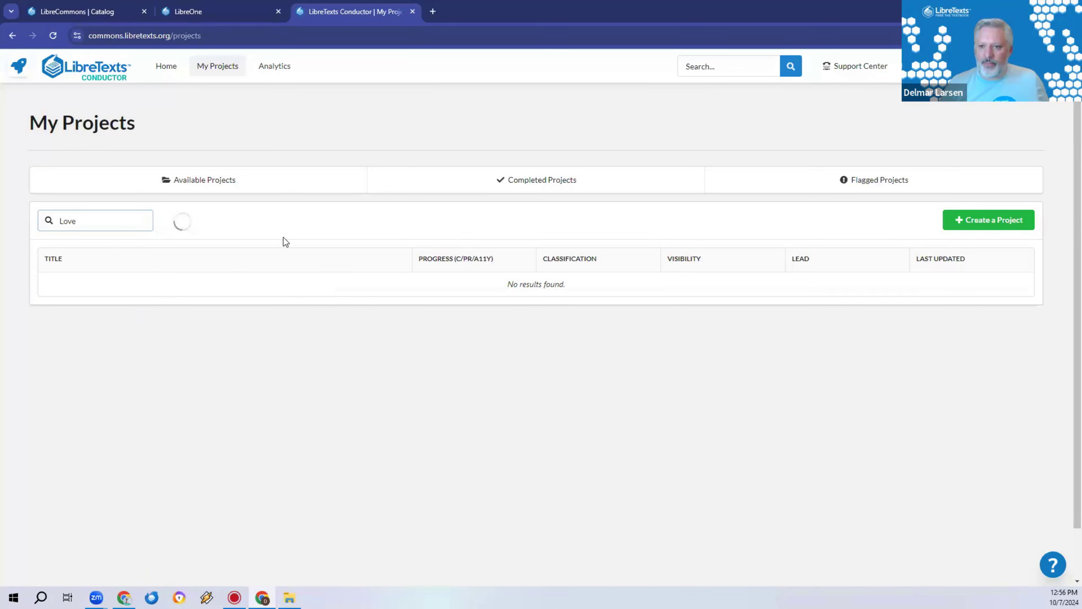
pyautogui.click(434, 12)
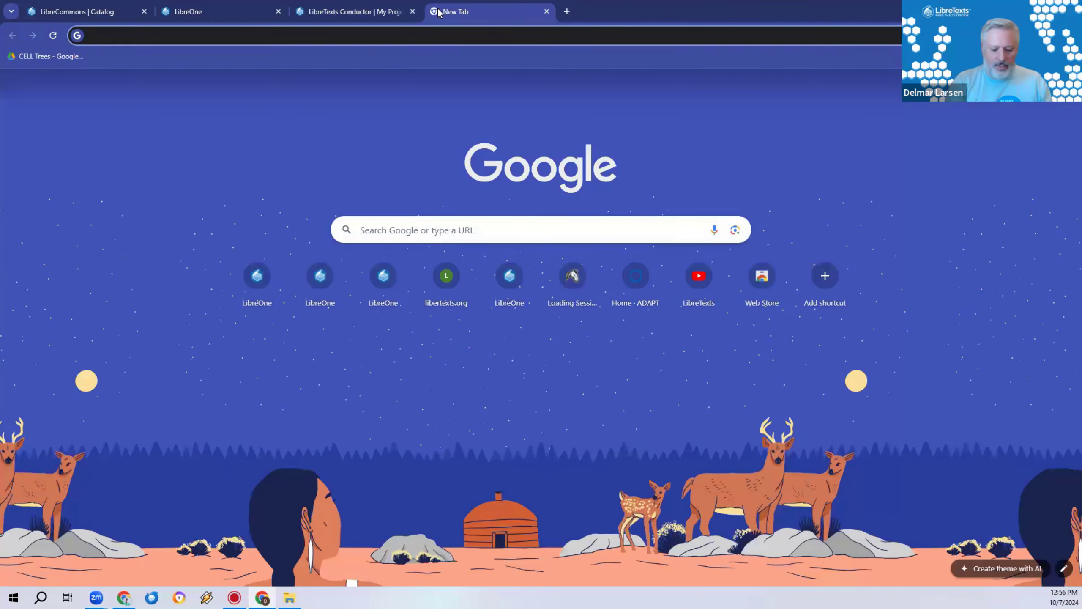
pyautogui.write('bo')
pyautogui.press('BackSpace')
pyautogui.write('bb')
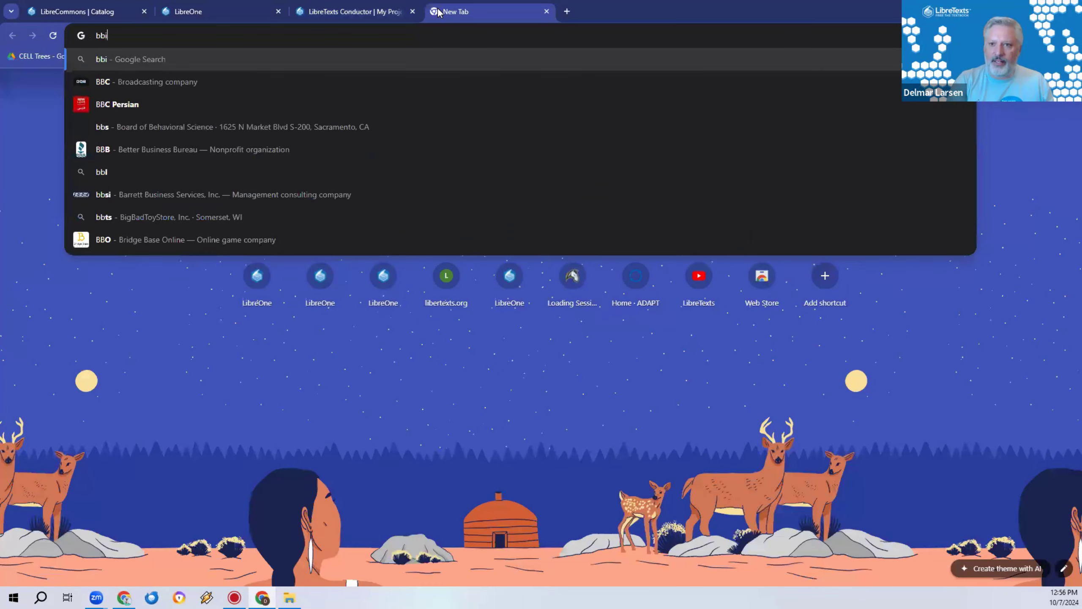
pyautogui.press('BackSpace')
pyautogui.press('BackSpace')
pyautogui.write('io')
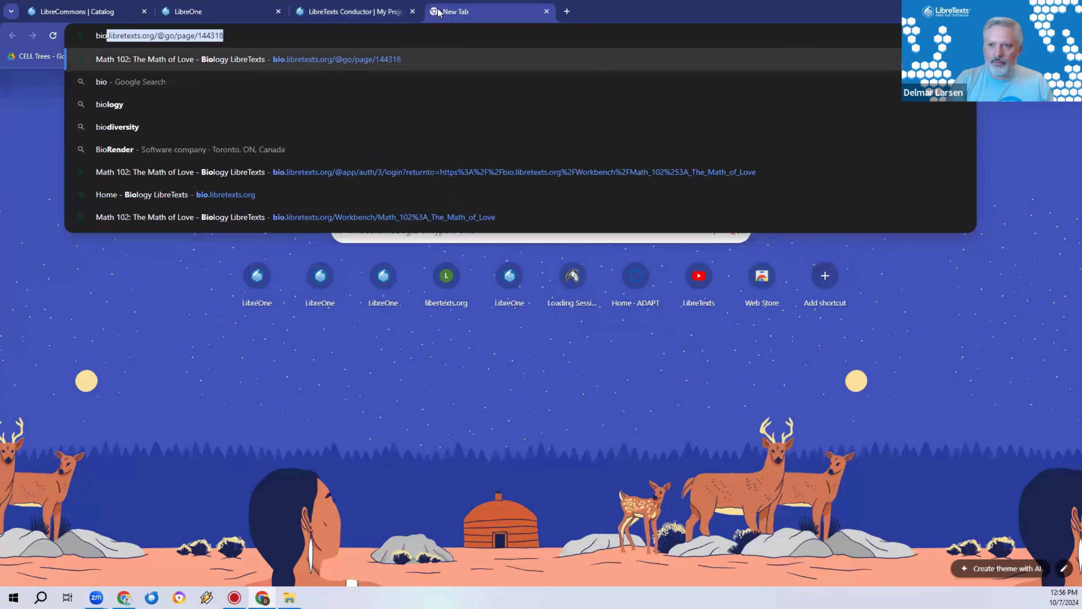
pyautogui.press('Return')
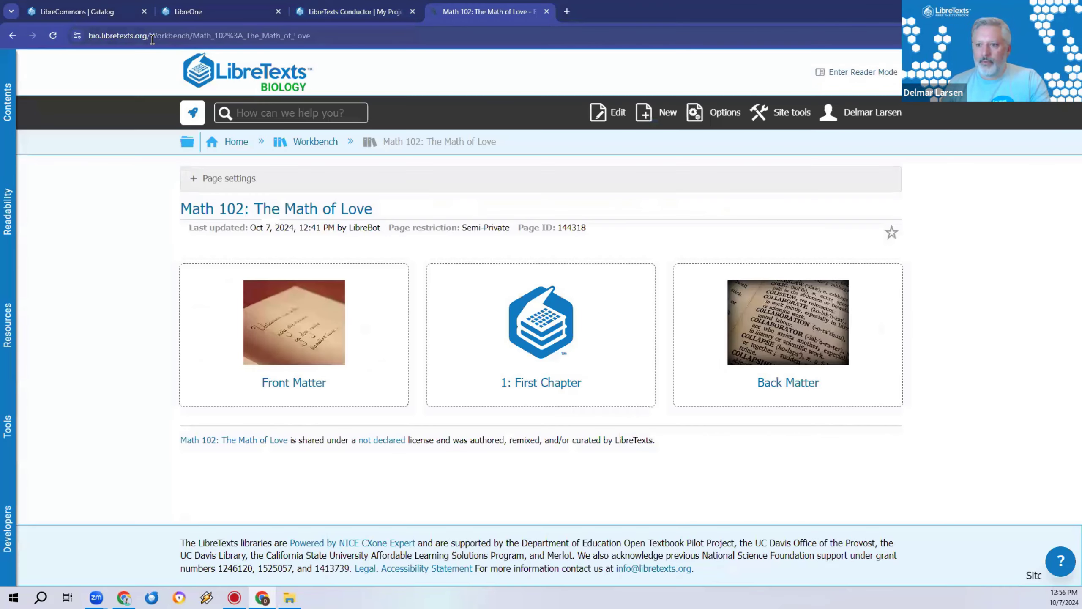
# Open the Conductor project of Math 102: The Math of Love from its book page and close the My Projects page
pyautogui.hotkey('ctrl', 'shift', 'Tab')
pyautogui.click(490, 12)
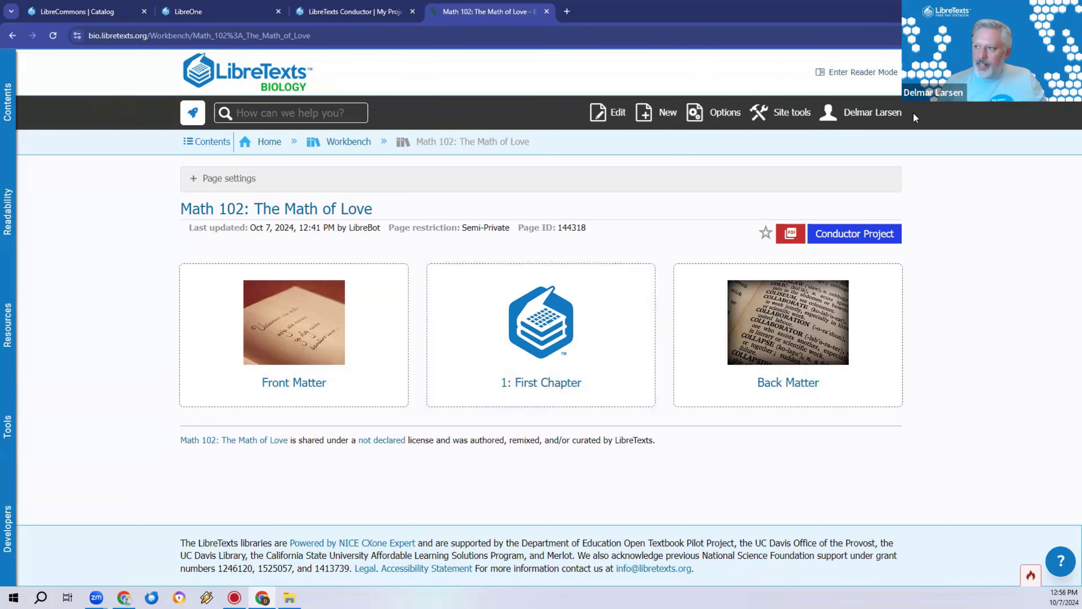
pyautogui.click(882, 235)
pyautogui.click(358, 6)
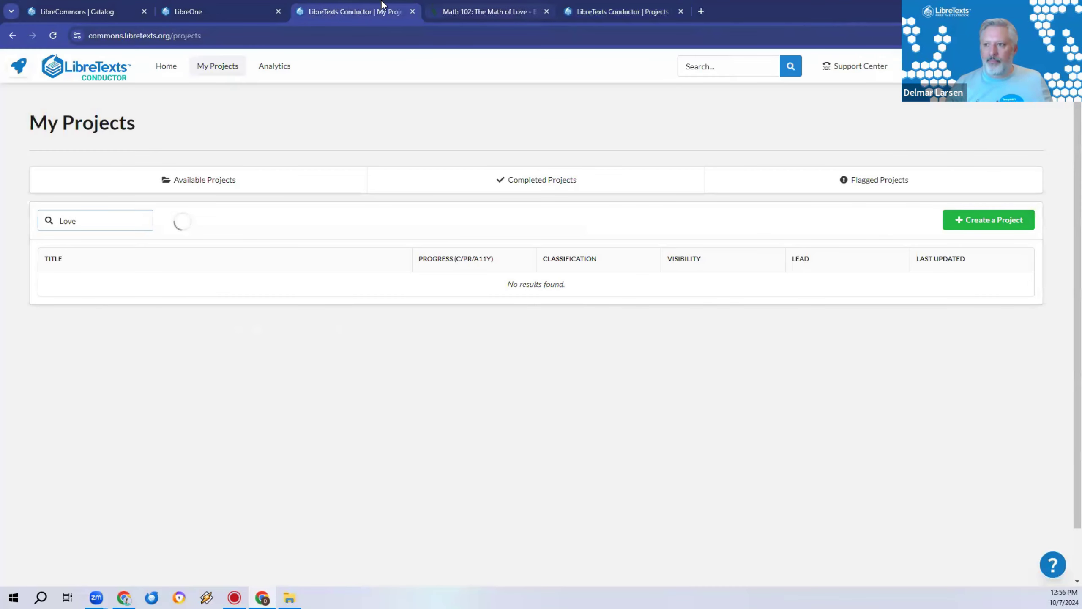
pyautogui.click(413, 11)
pyautogui.click(486, 11)
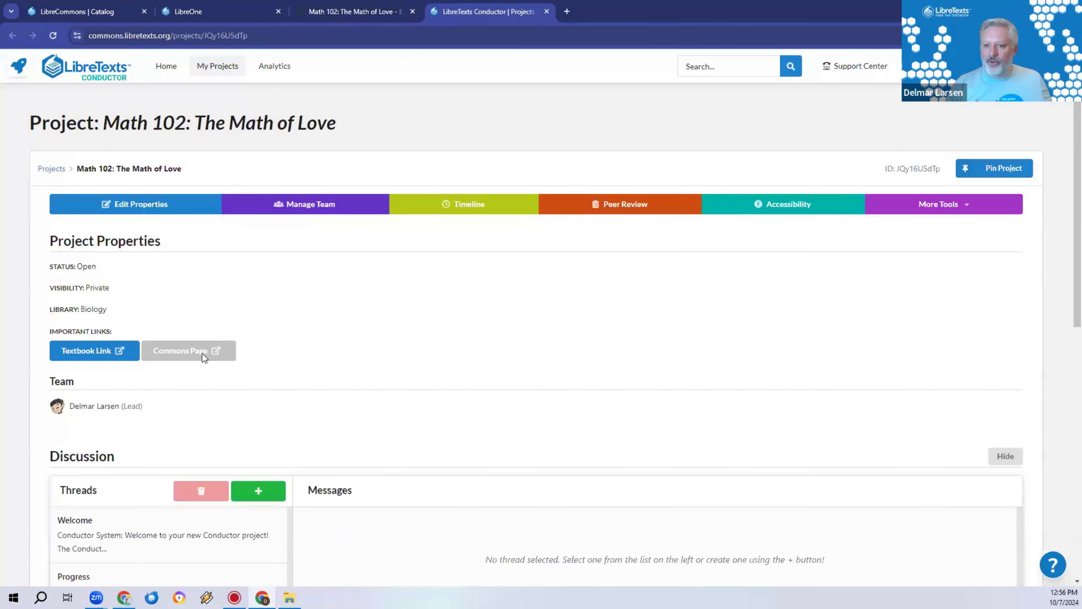
# Examine the book's table of contents with its Front Matter and Back Matter sections expanded
pyautogui.click(396, 6)
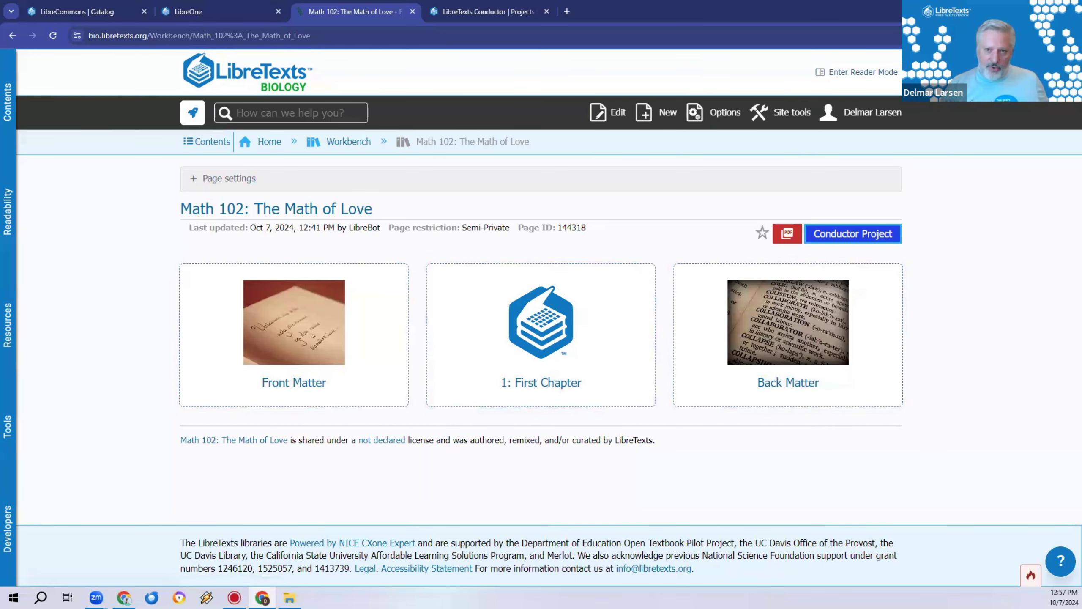
pyautogui.click(8, 102)
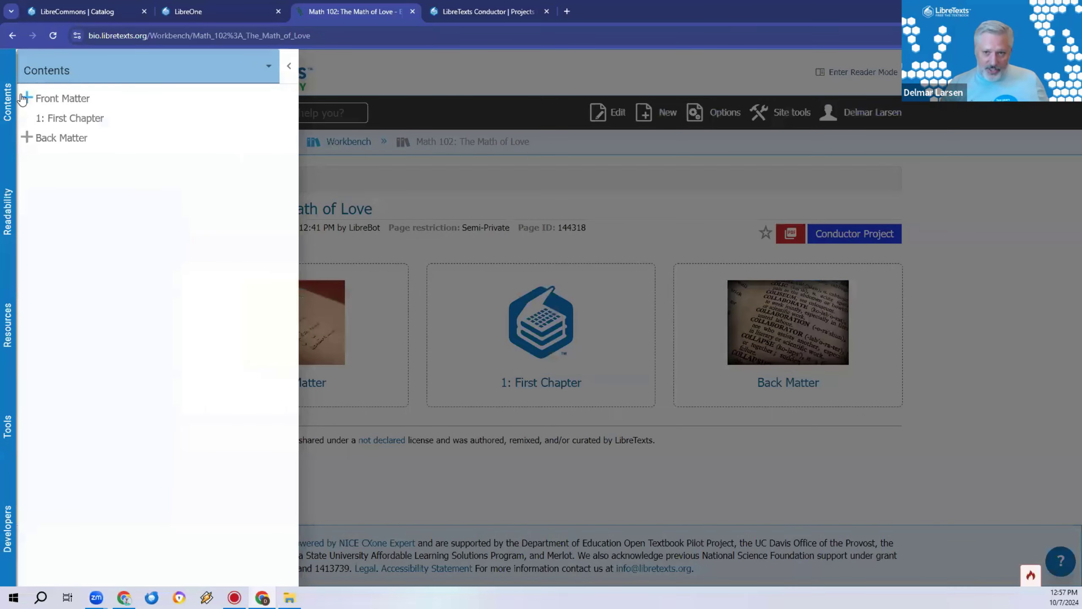
pyautogui.click(26, 98)
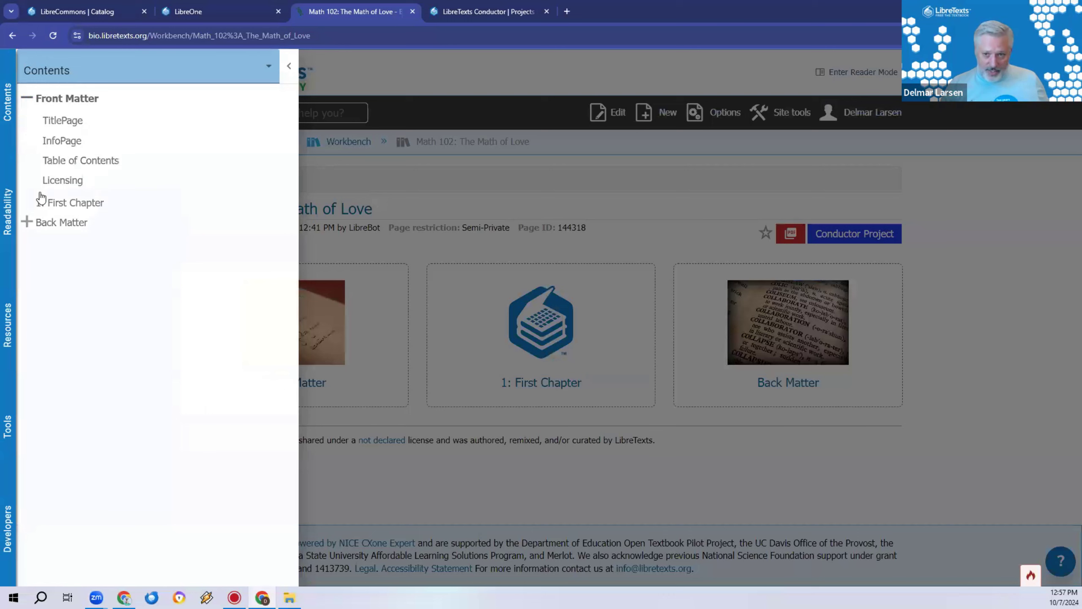
pyautogui.click(27, 222)
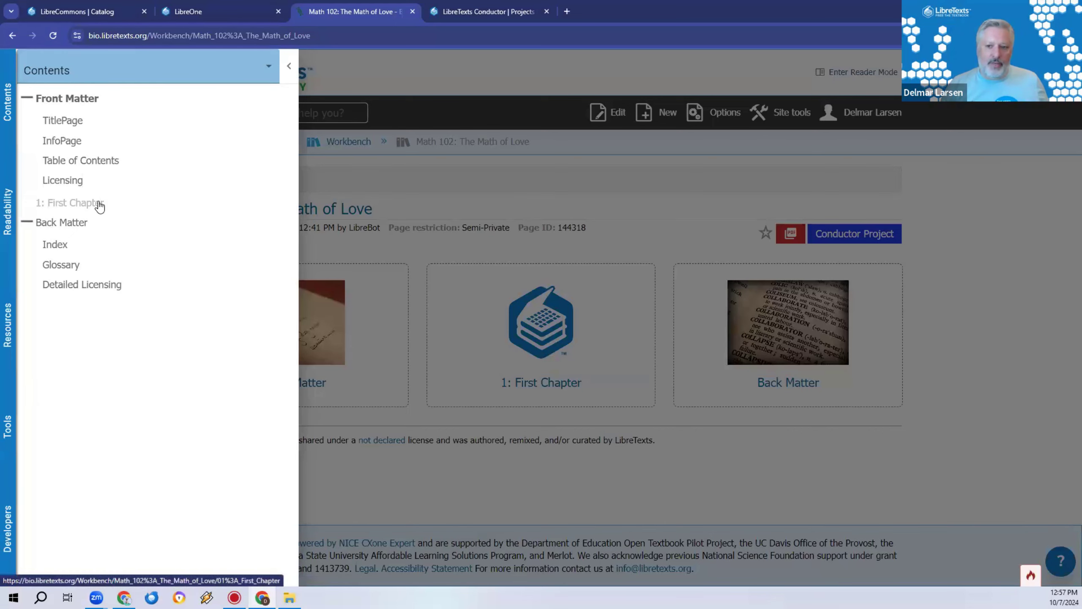
pyautogui.click(338, 248)
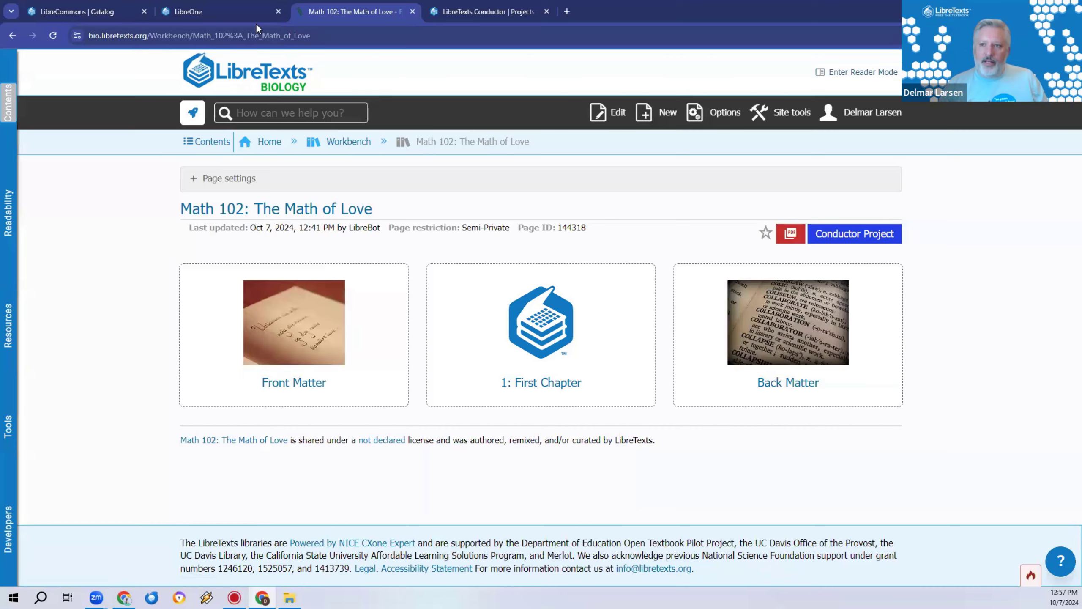
# Open the Math 102: The Math of Love project in the OER Remixer from its Conductor page
pyautogui.click(256, 10)
pyautogui.click(486, 11)
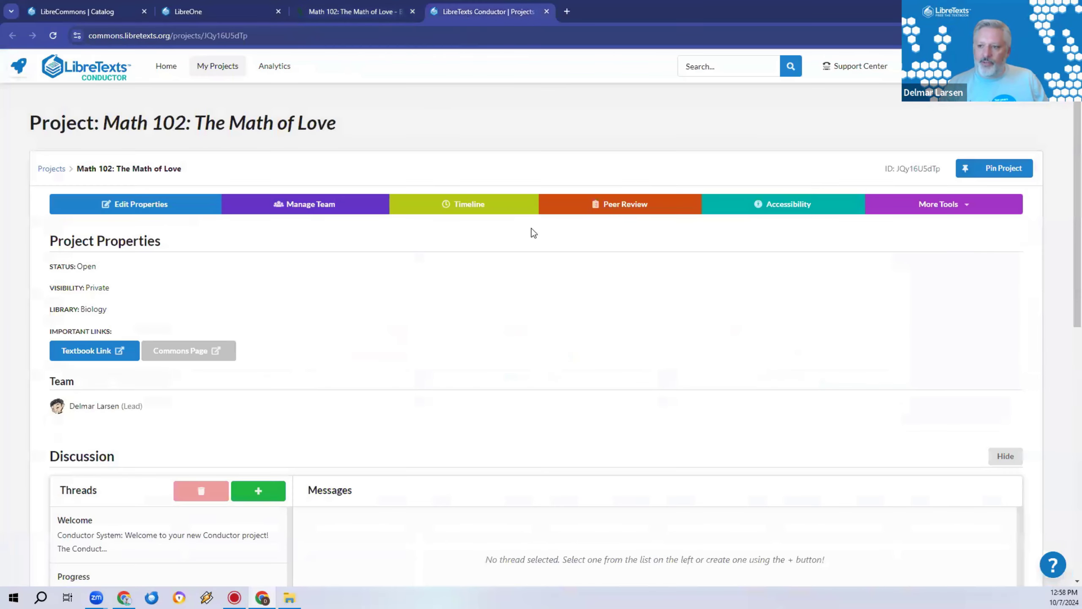
pyautogui.click(948, 213)
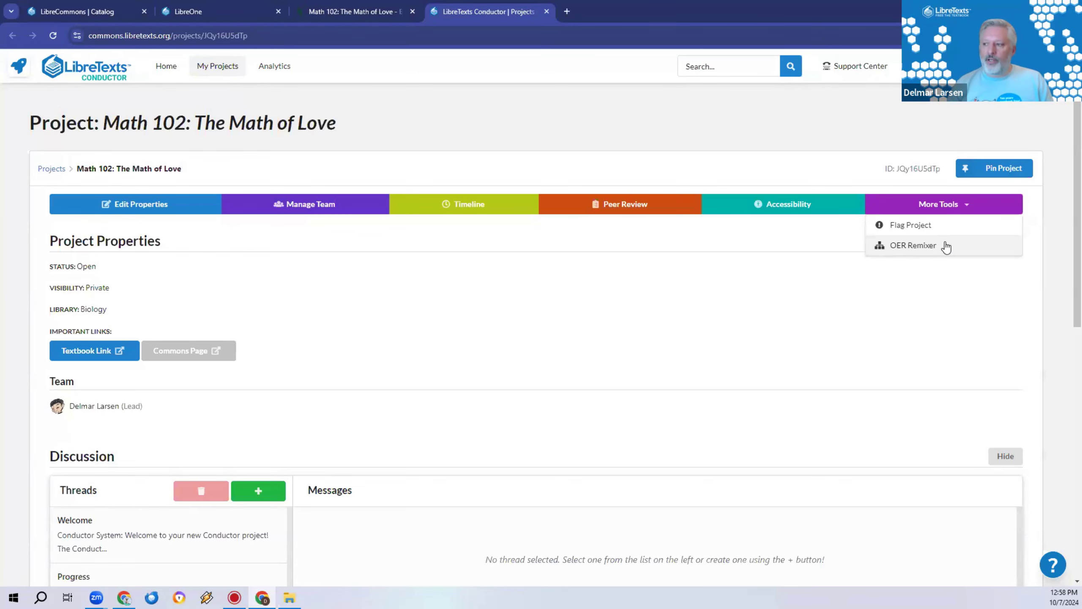
pyautogui.click(913, 245)
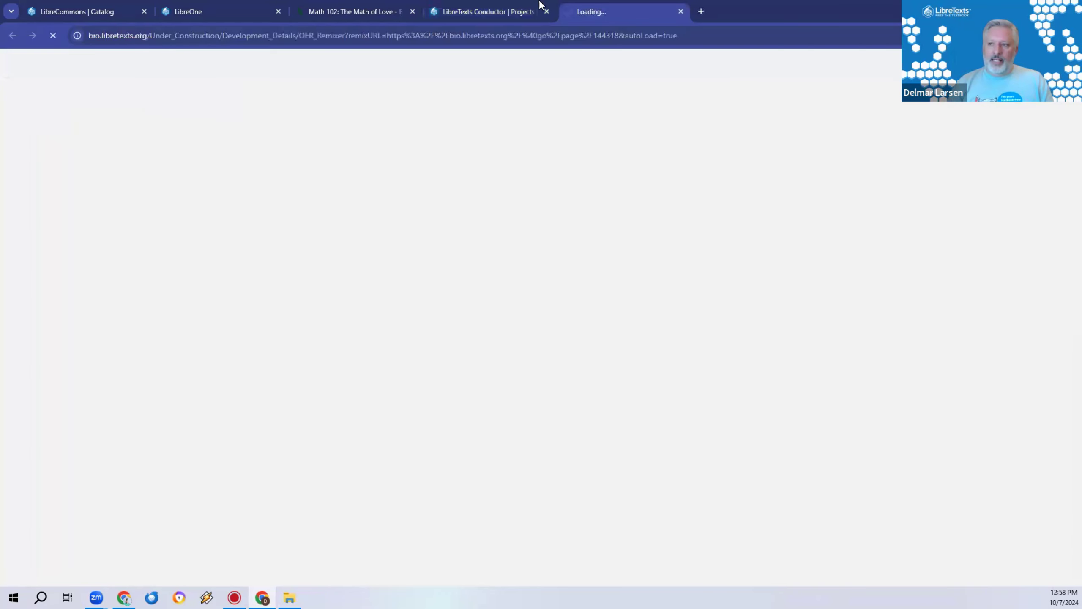
pyautogui.click(503, 6)
pyautogui.click(576, 7)
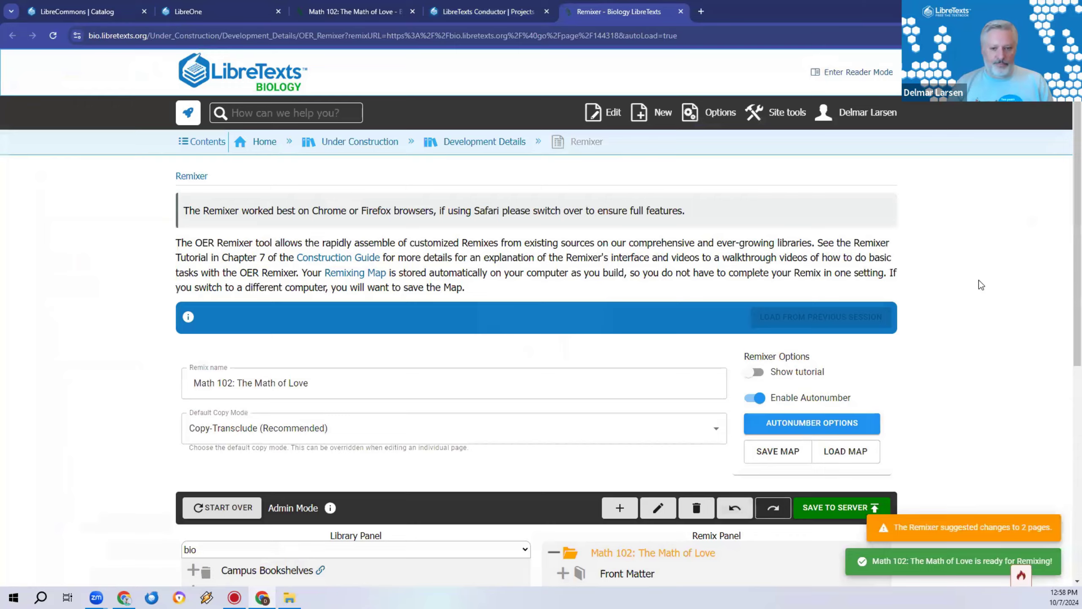
# Review the Remixer's copy mode, options, Library Panel and Remix Panel, and compare them with the project's additional tools in Conductor
pyautogui.scroll(-2, 980, 280)
pyautogui.scroll(2, 979, 278)
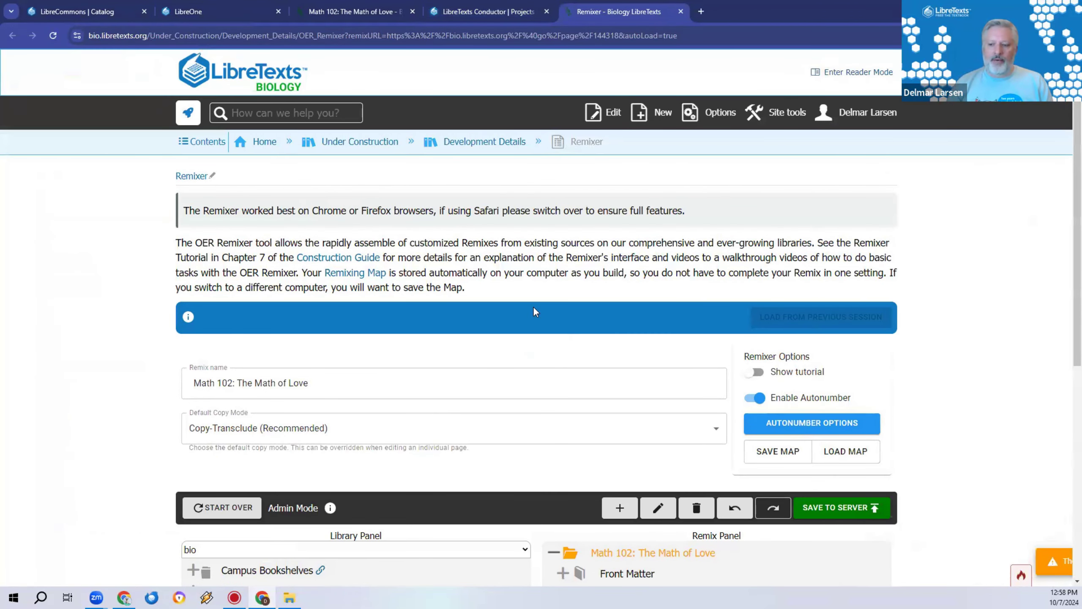
pyautogui.scroll(-1, 467, 390)
pyautogui.scroll(-1, 465, 388)
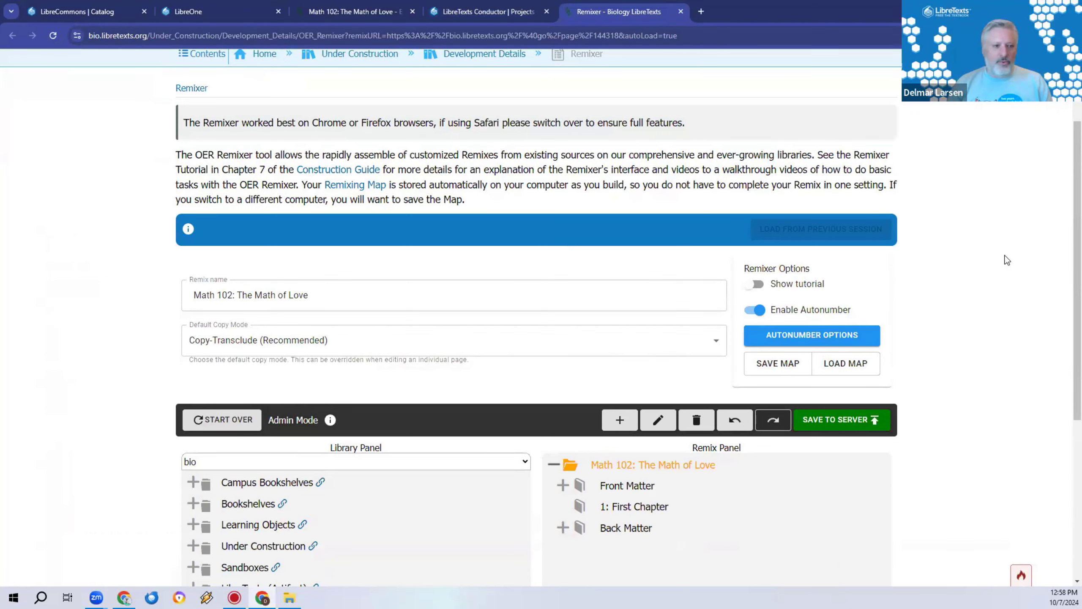
pyautogui.click(430, 13)
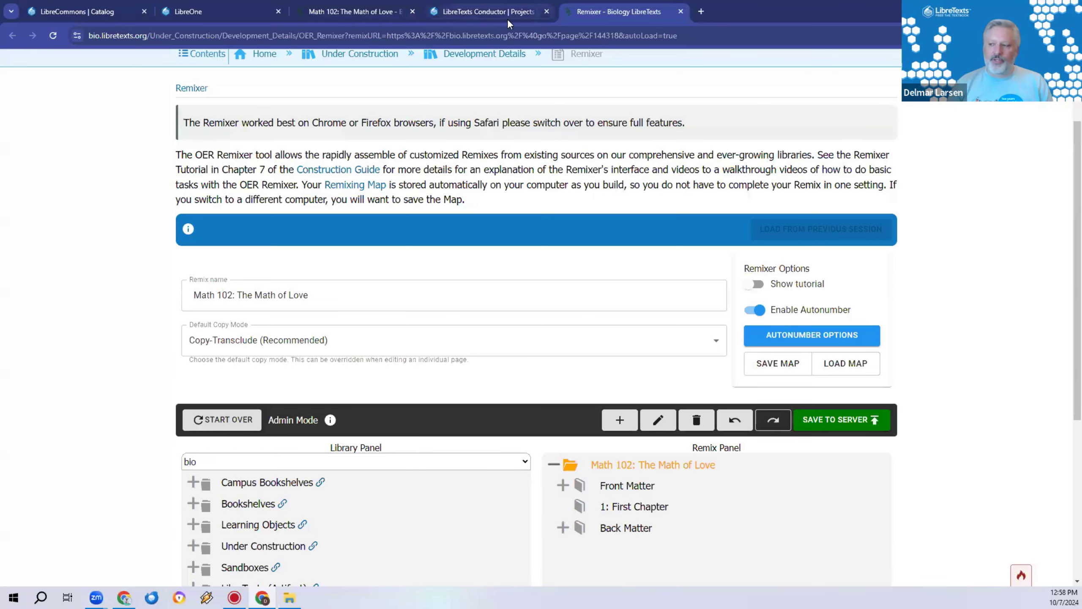
pyautogui.click(959, 205)
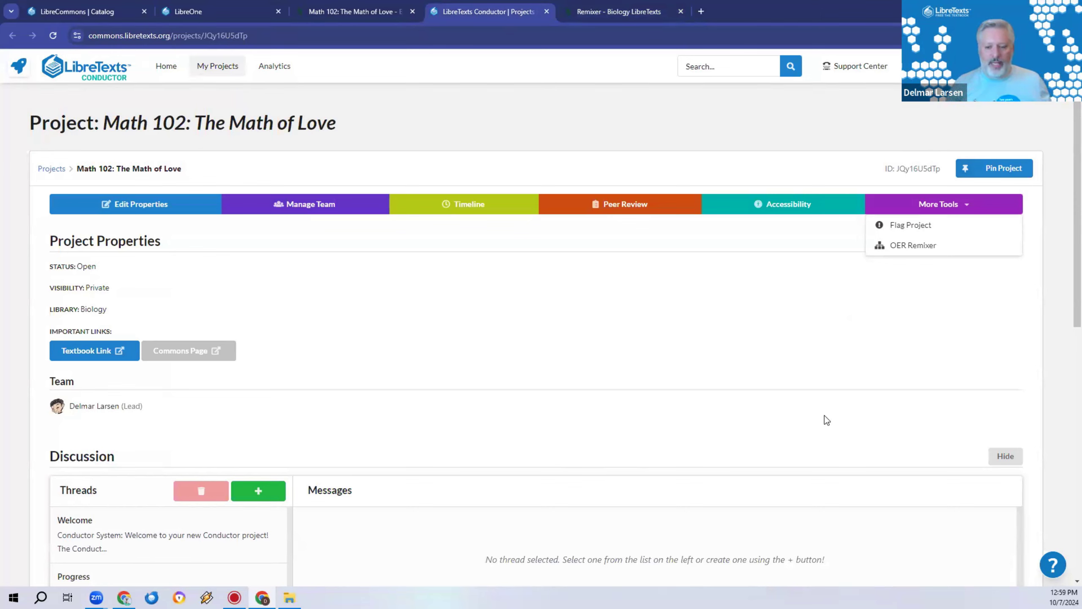
pyautogui.click(623, 9)
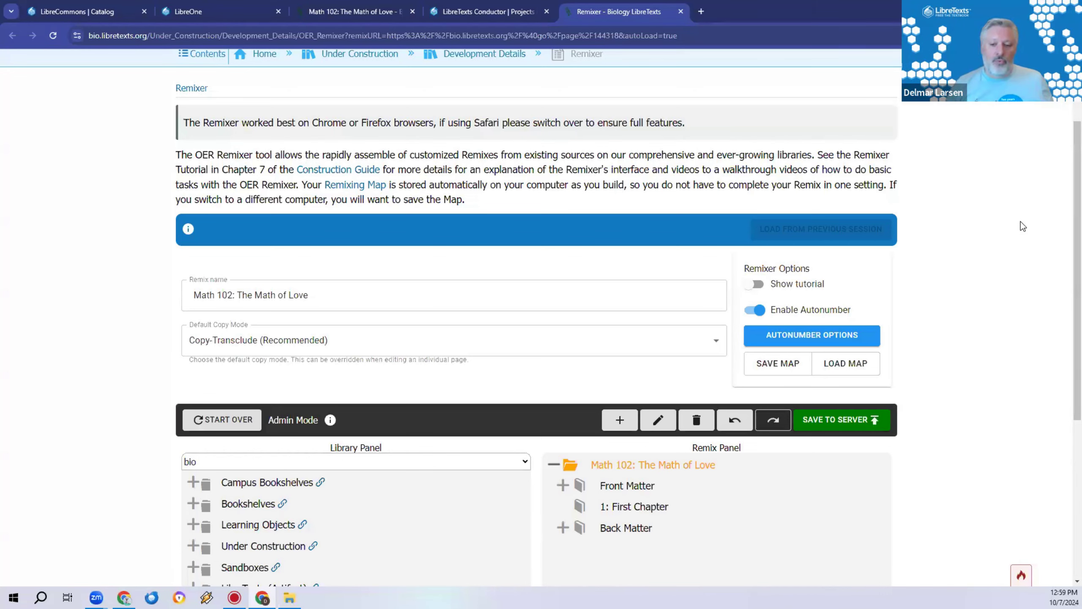
pyautogui.click(507, 9)
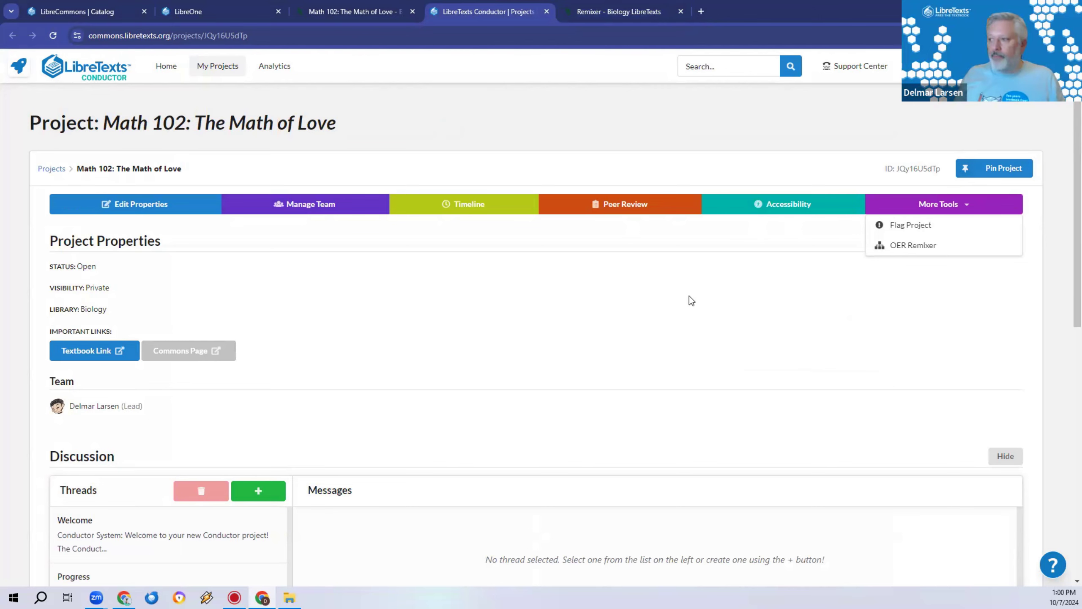
pyautogui.click(618, 11)
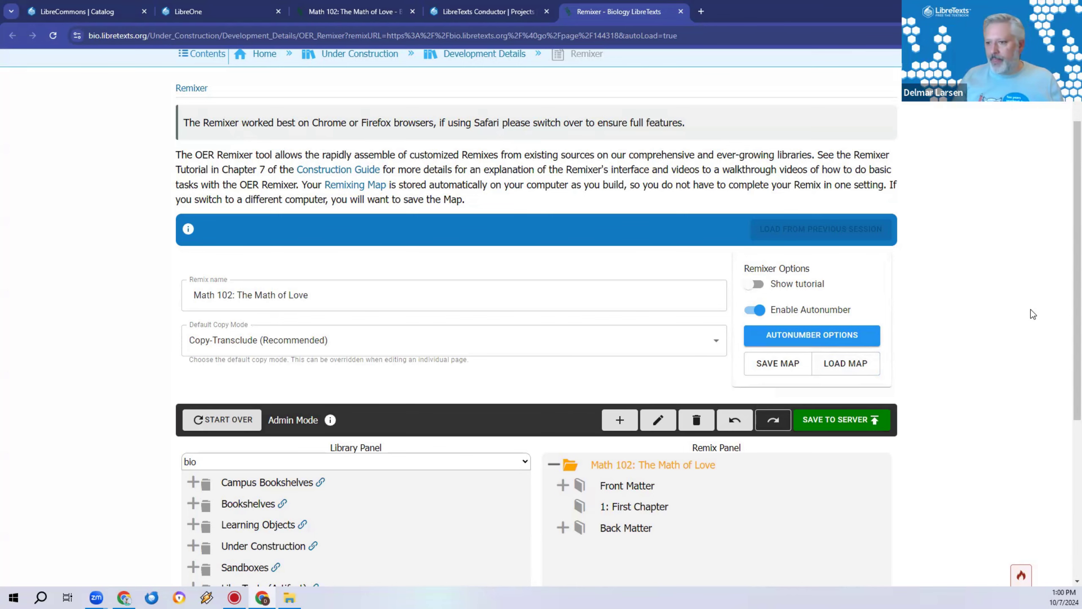
pyautogui.scroll(-6, 1027, 304)
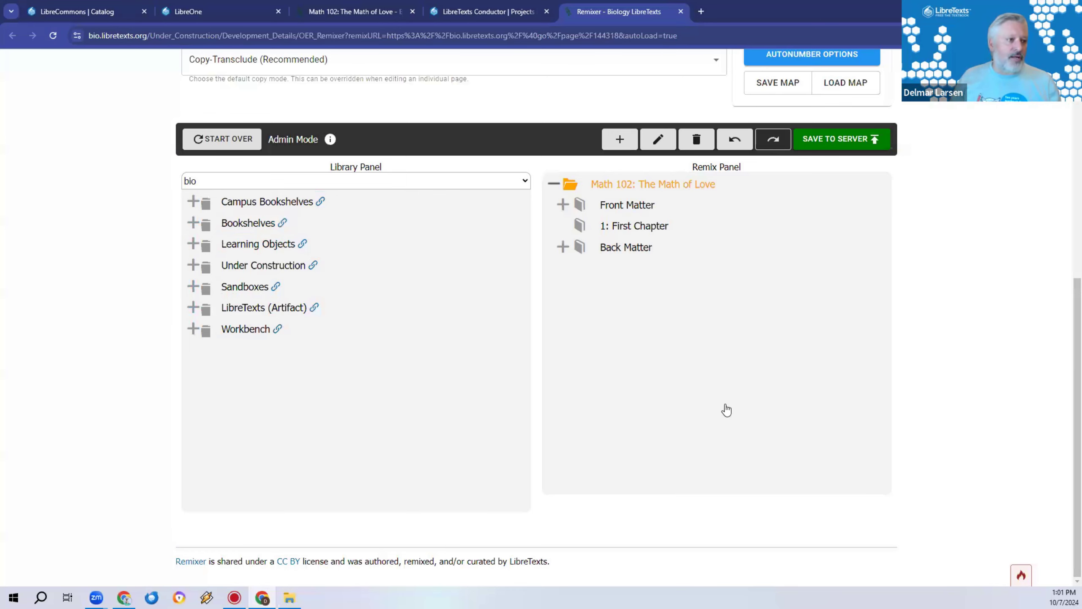
pyautogui.scroll(5, 1063, 350)
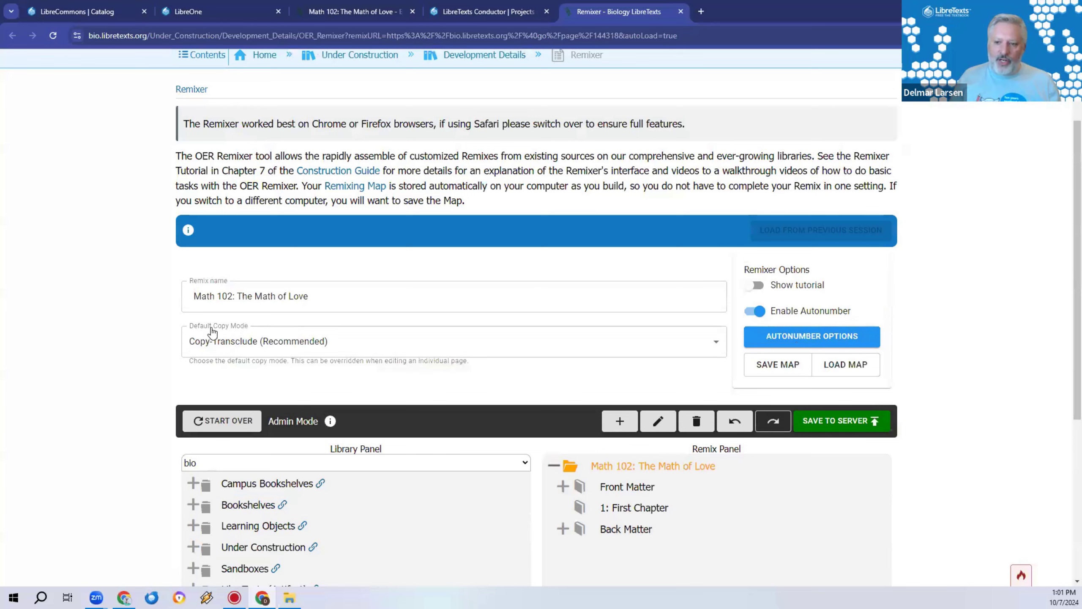
pyautogui.moveTo(246, 342)
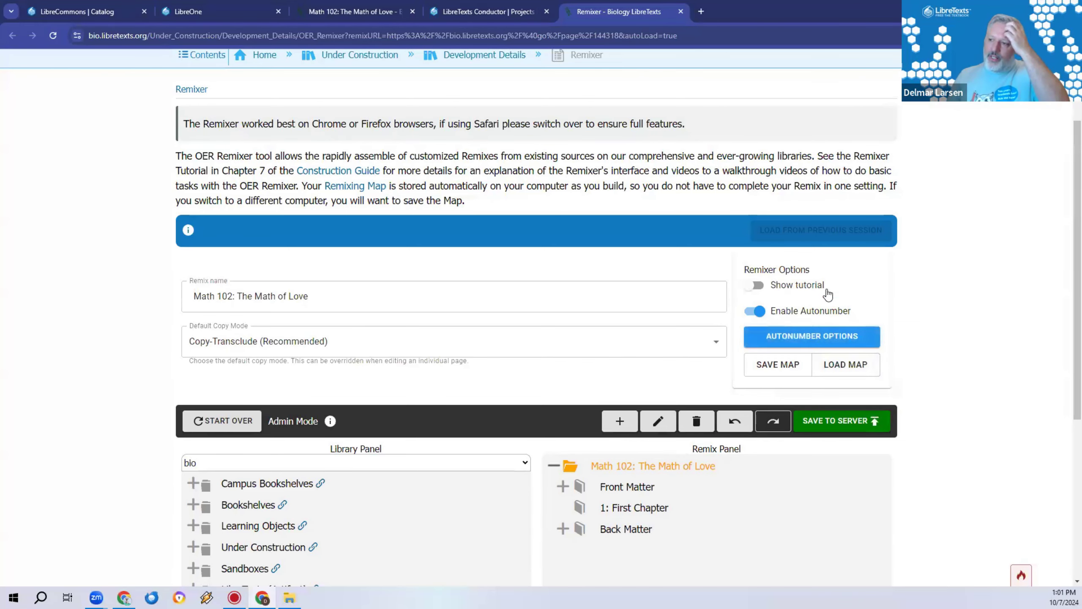
# Add "A Radicalize the Hive Manifesto" from Radicalize the Hive in the Ecology bookshelf to the remix as chapter 1, before First Chapter
pyautogui.scroll(-6, 804, 315)
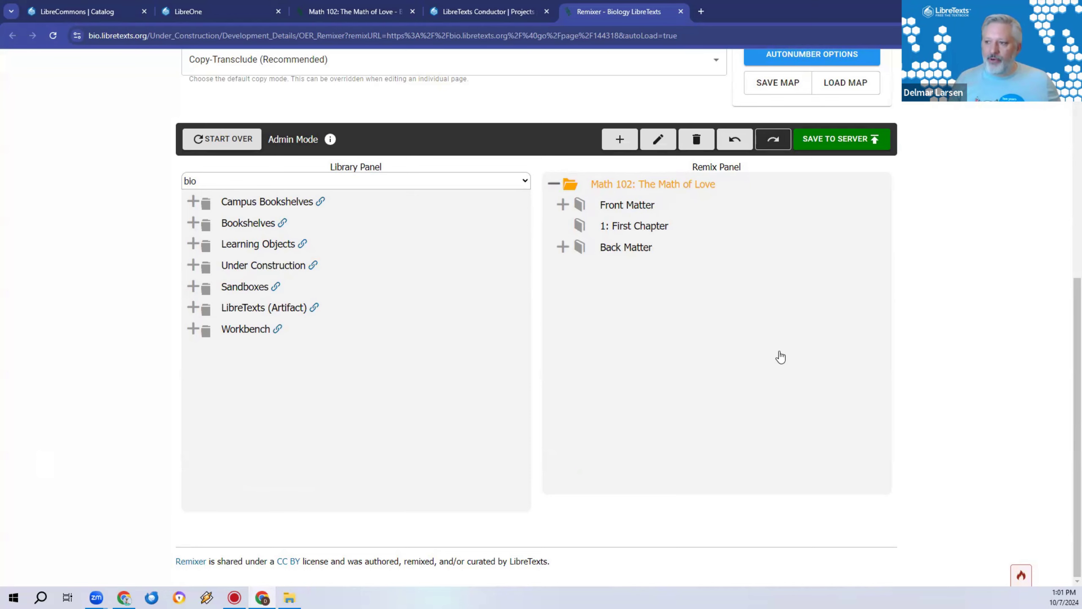
pyautogui.click(193, 223)
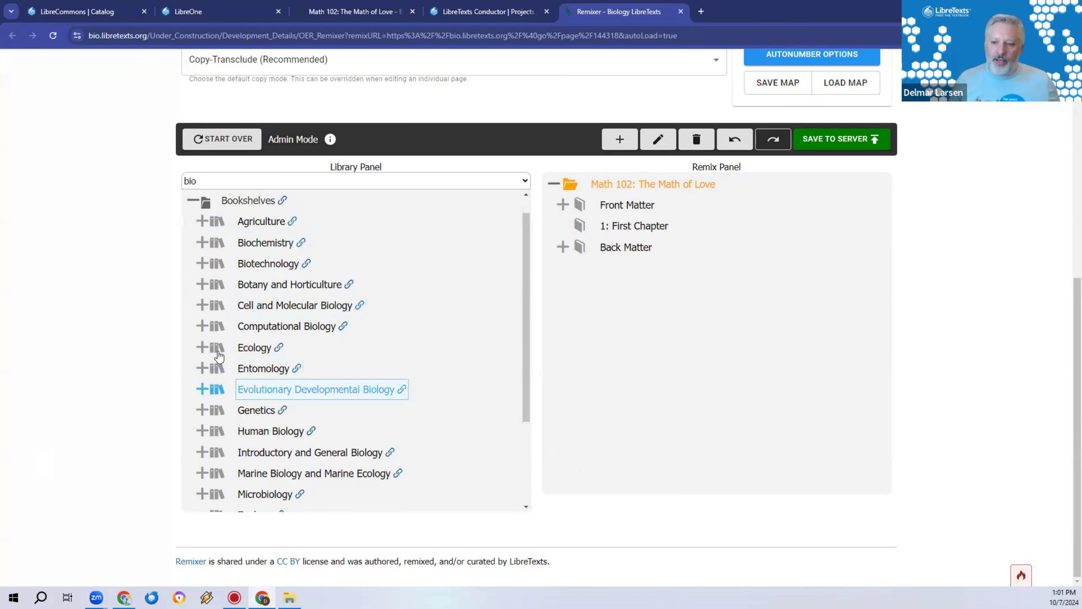
pyautogui.click(201, 347)
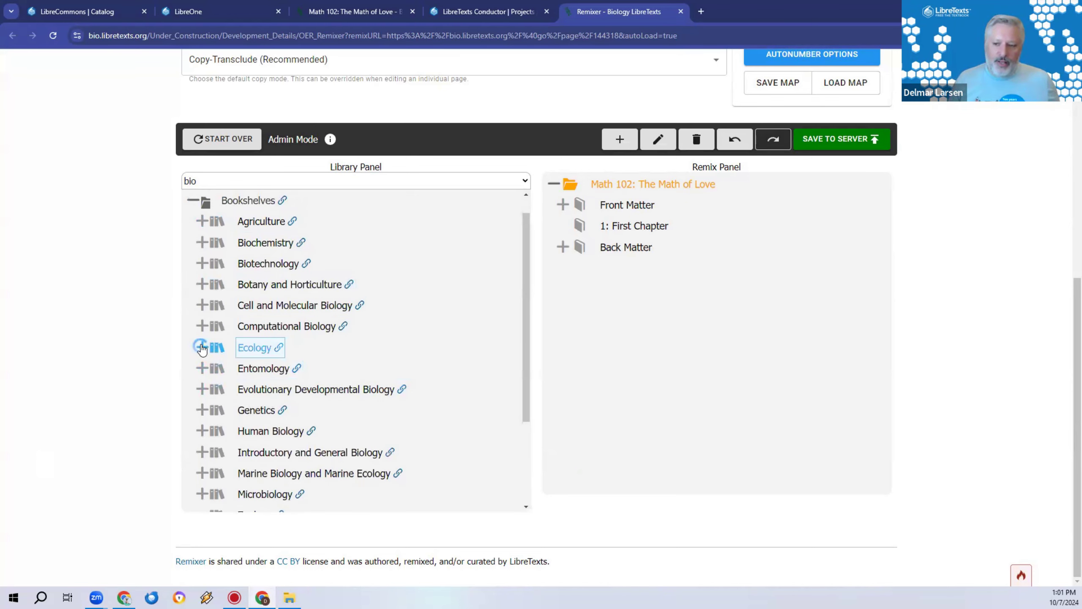
pyautogui.scroll(-2, 256, 375)
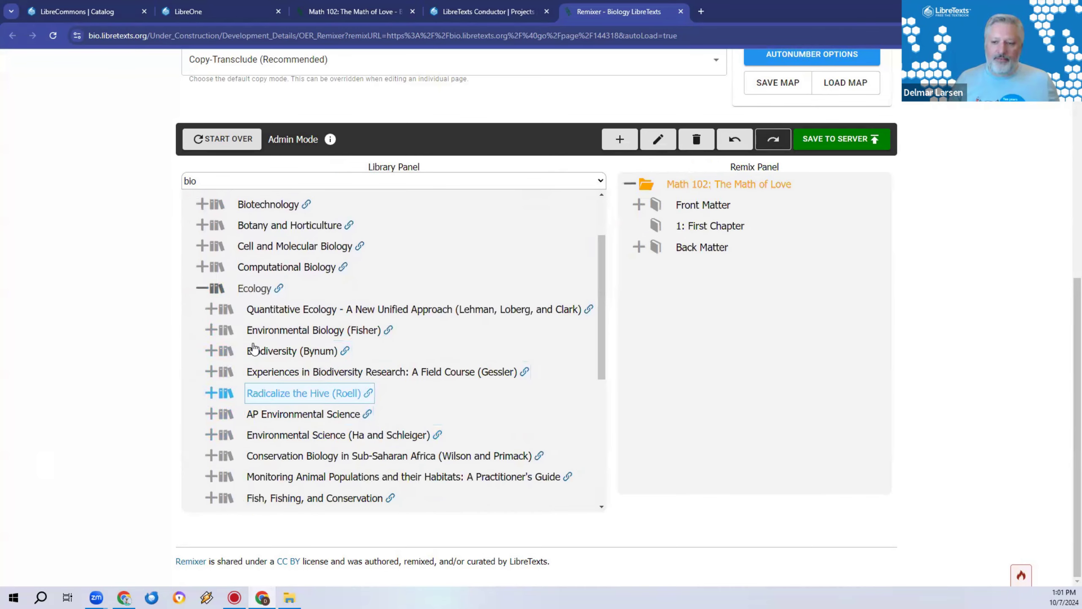
pyautogui.click(211, 393)
pyautogui.scroll(-5, 324, 294)
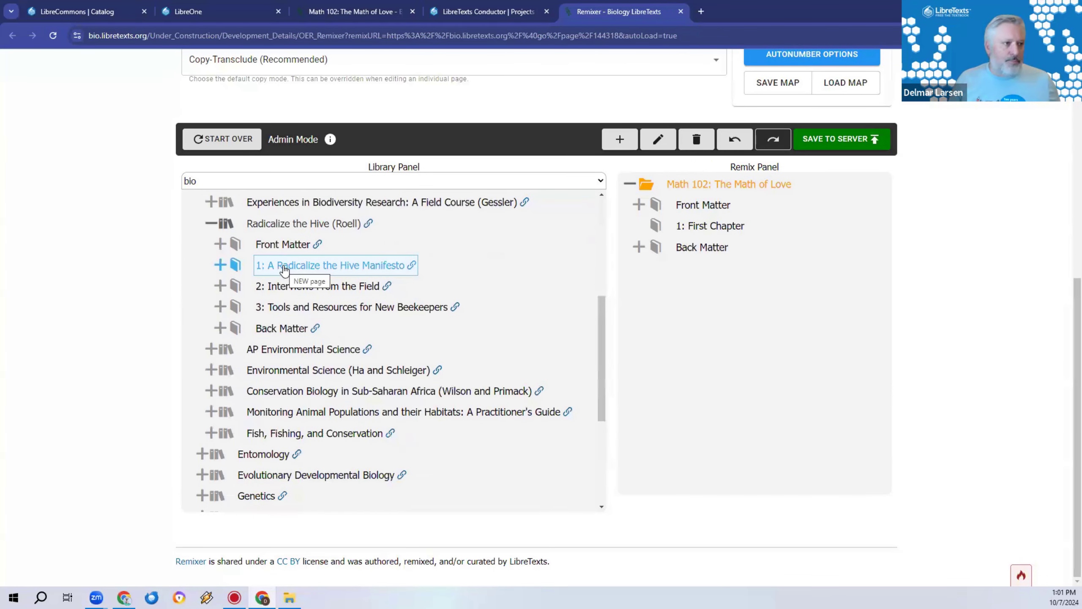
pyautogui.moveTo(284, 270); pyautogui.dragTo(688, 241)
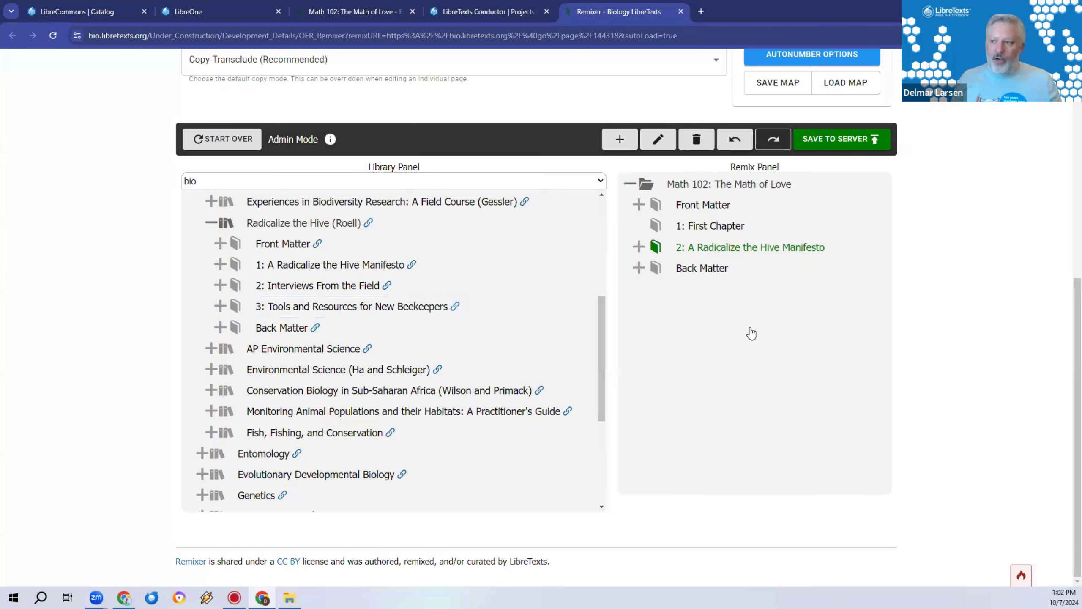
pyautogui.moveTo(747, 251); pyautogui.dragTo(745, 226)
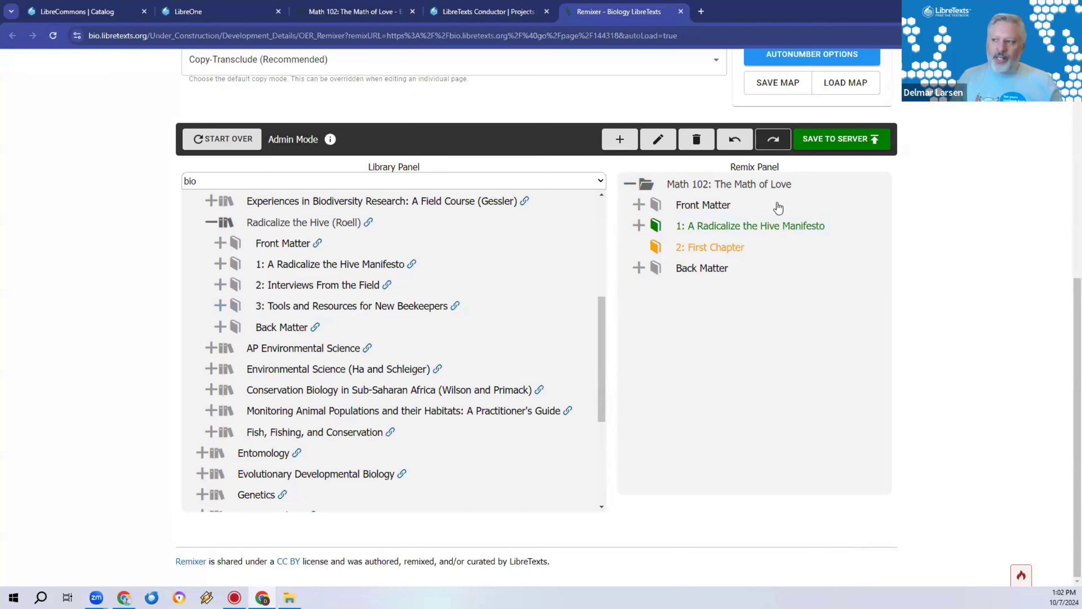
# Review the publish summary and save the remixed Math 102: The Math of Love to the server
pyautogui.click(839, 144)
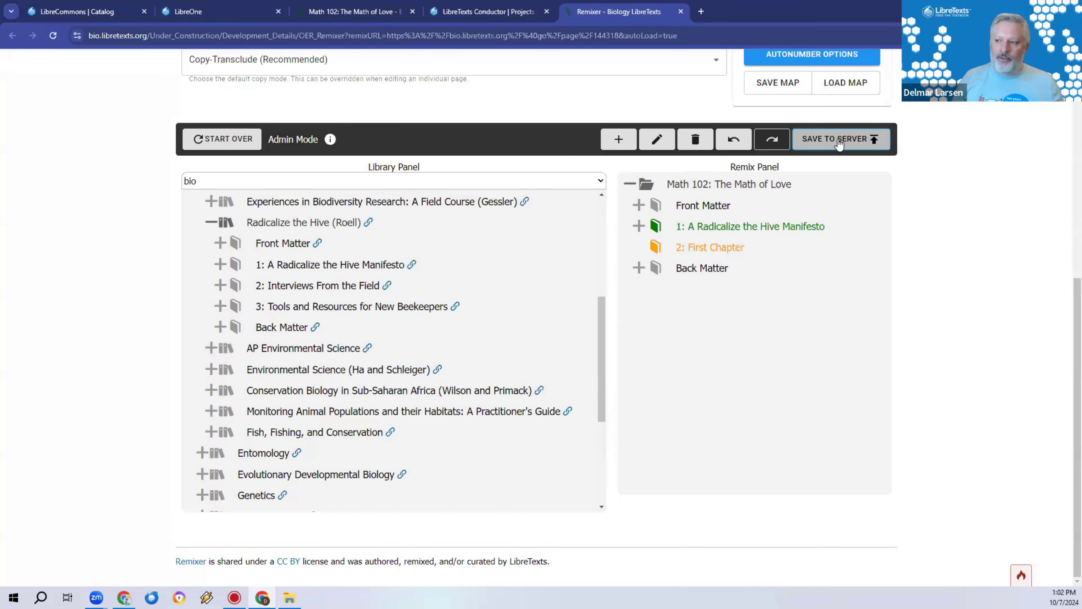
pyautogui.click(838, 141)
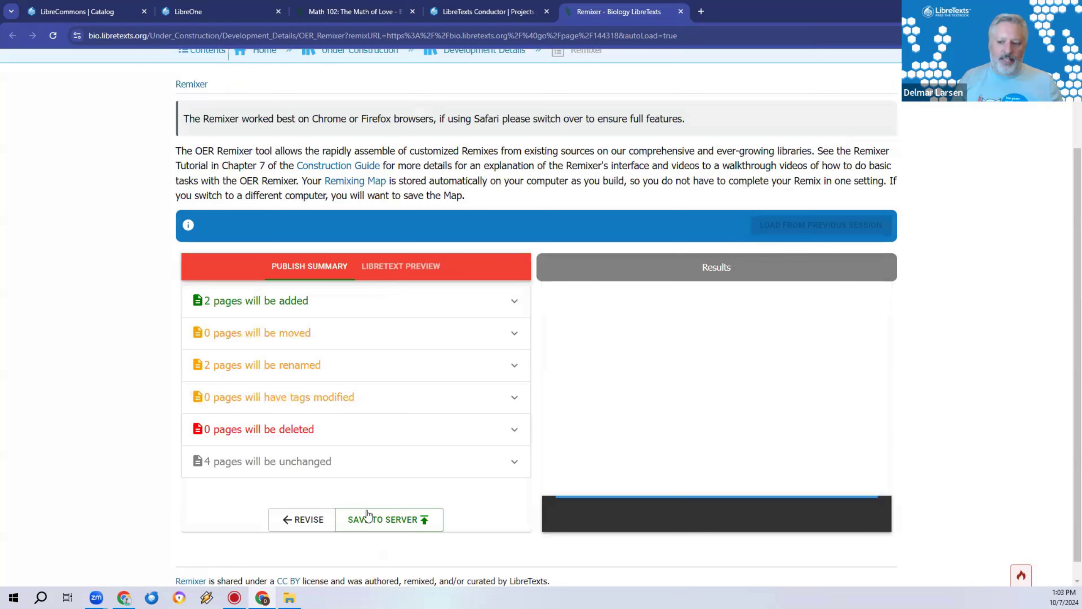
pyautogui.click(406, 525)
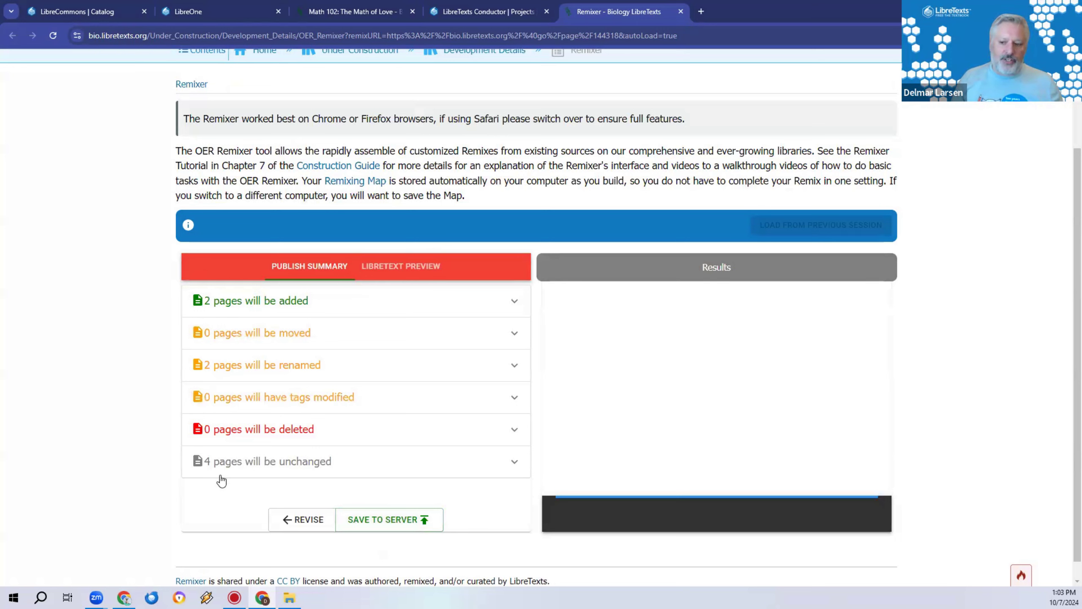
pyautogui.click(400, 521)
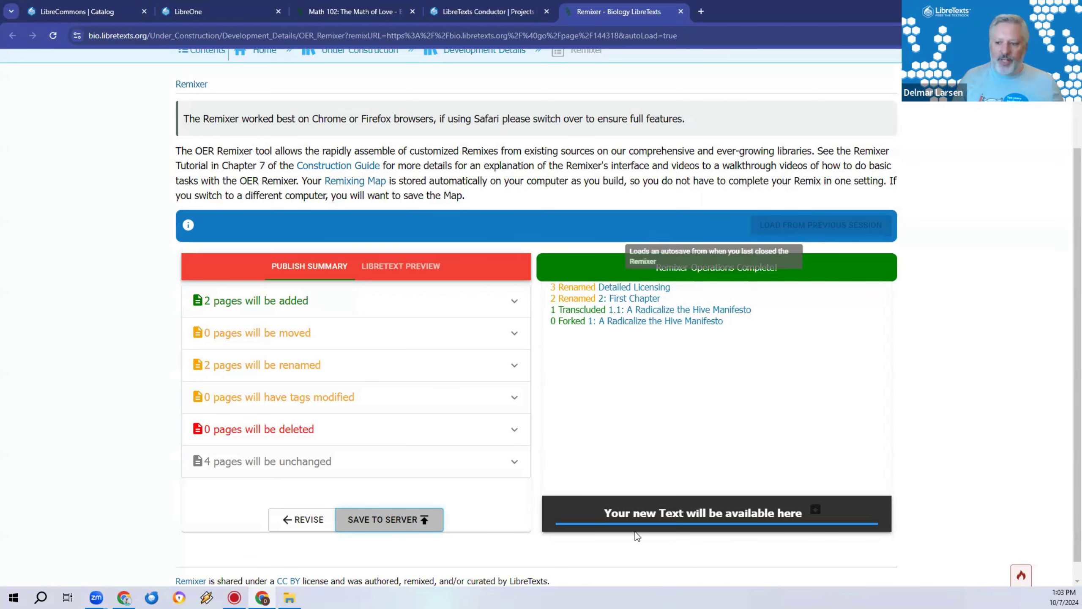
# Reload the published Math 102: The Math of Love as the current text to revise
pyautogui.click(317, 528)
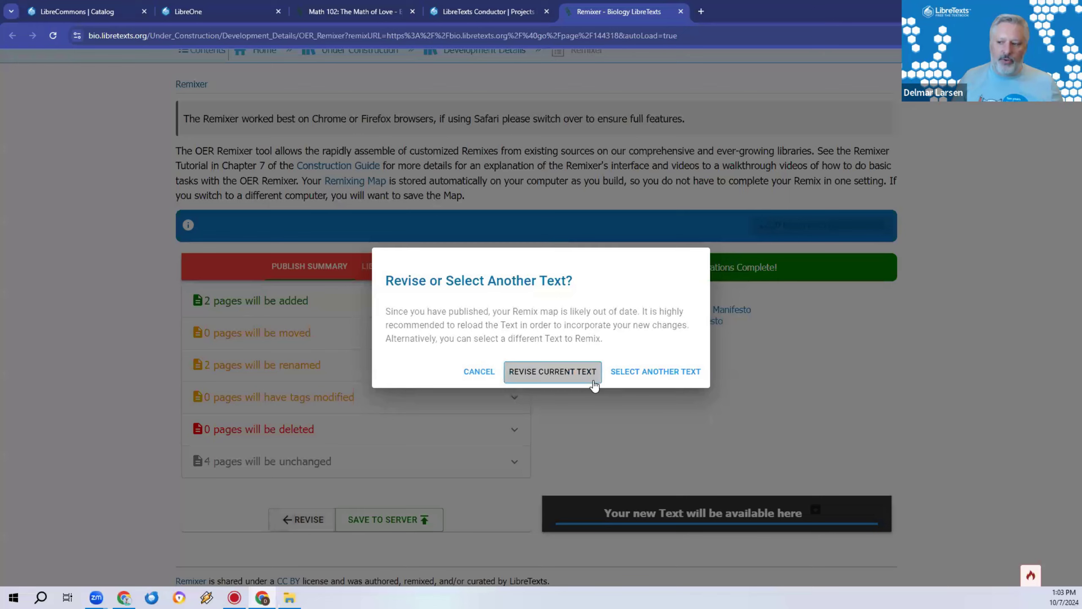
pyautogui.click(580, 379)
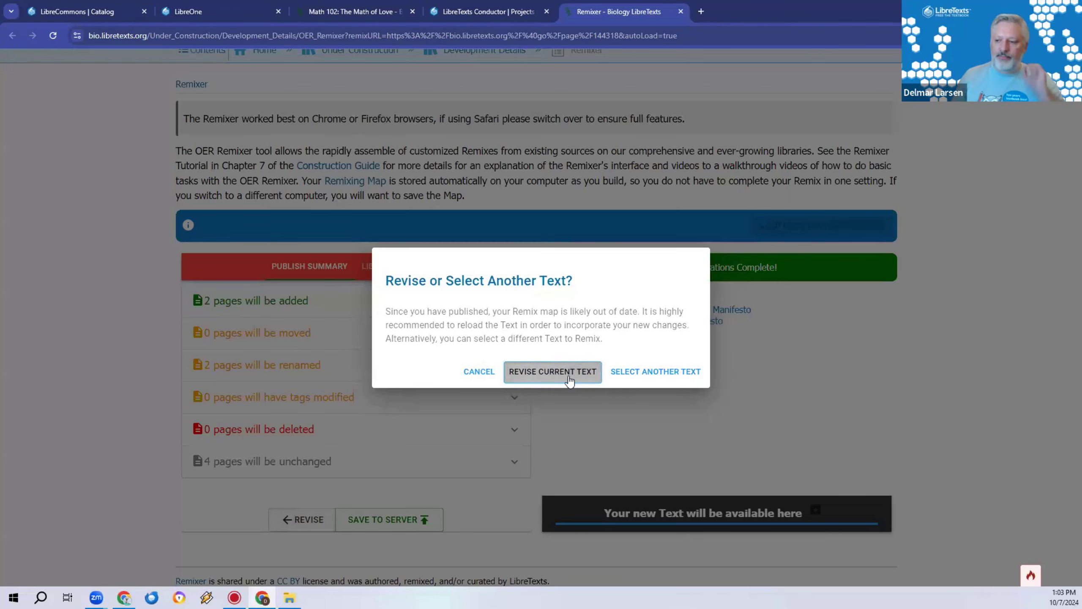
pyautogui.click(573, 369)
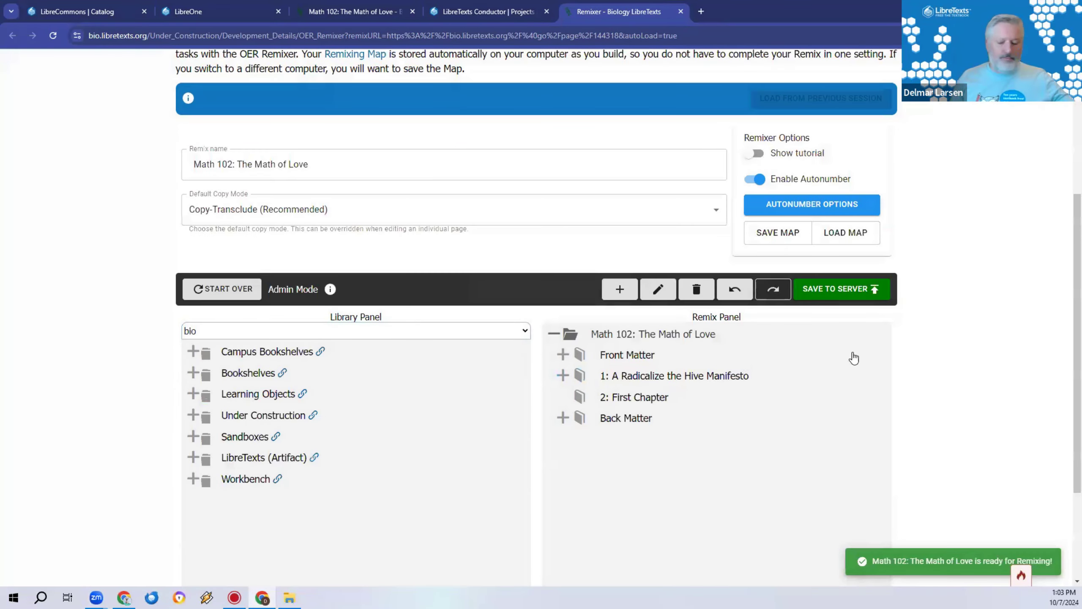
pyautogui.scroll(-2, 853, 375)
pyautogui.scroll(-1, 870, 358)
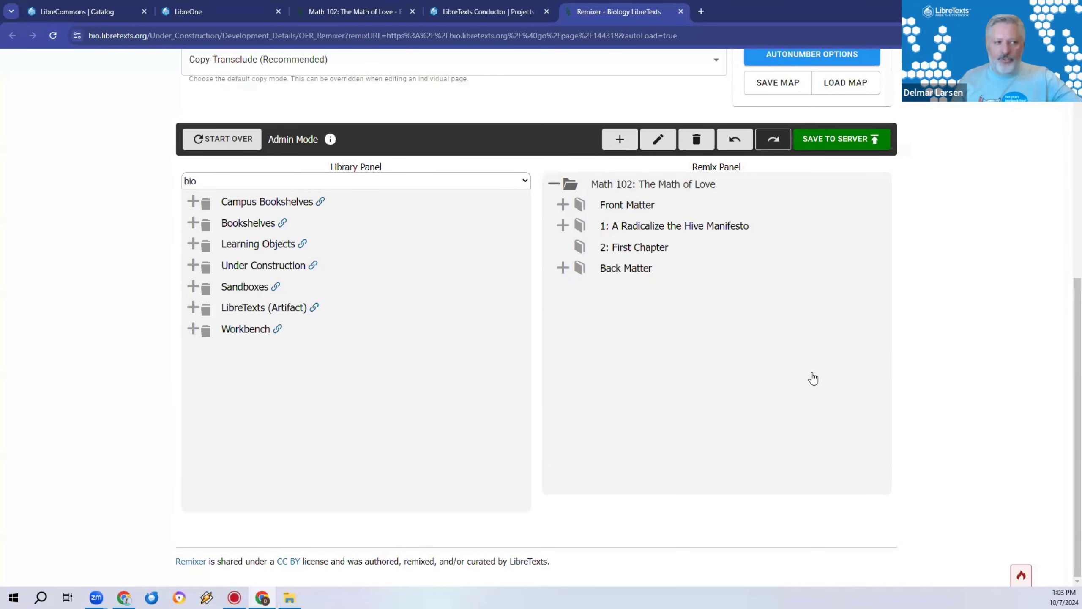
pyautogui.scroll(3, 922, 369)
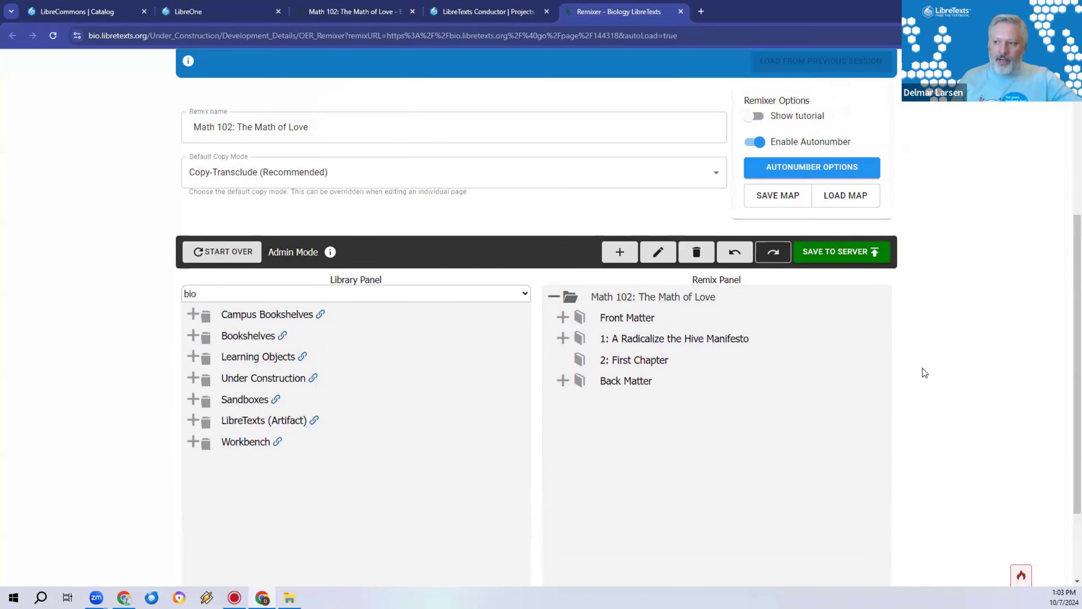
pyautogui.scroll(-1, 922, 369)
# Examine the remix's structure of Front Matter, chapters and Back Matter, expanding chapter 1 to its subpage
pyautogui.click(635, 303)
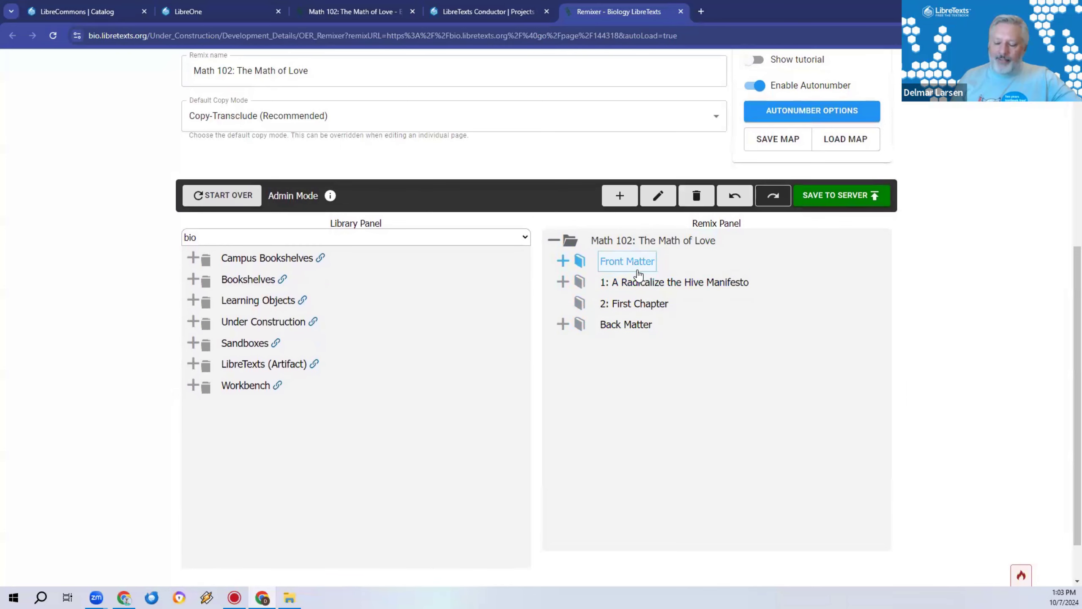
pyautogui.click(639, 325)
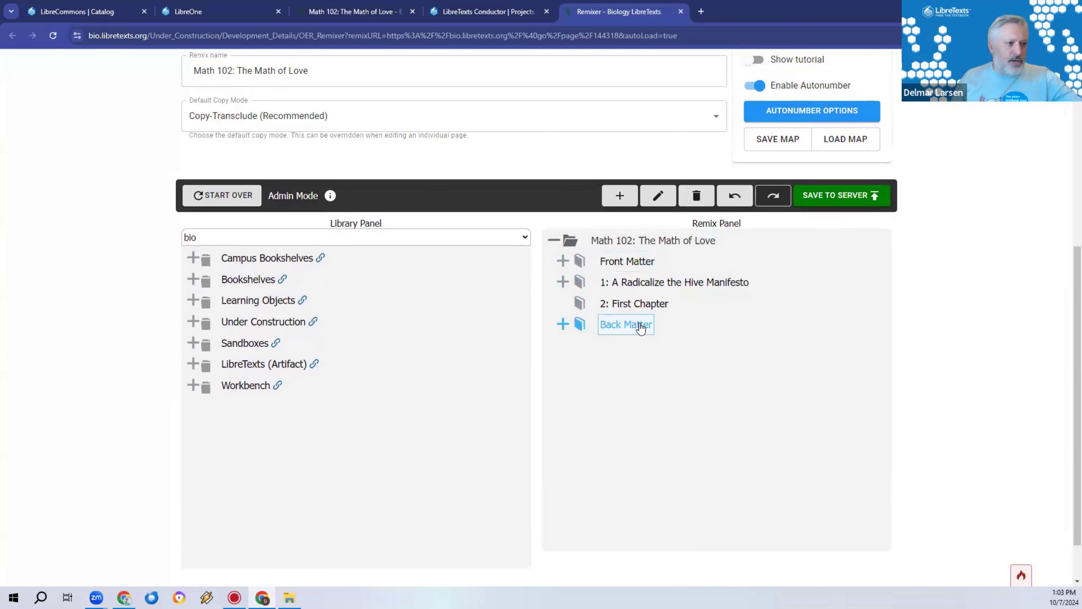
pyautogui.click(563, 285)
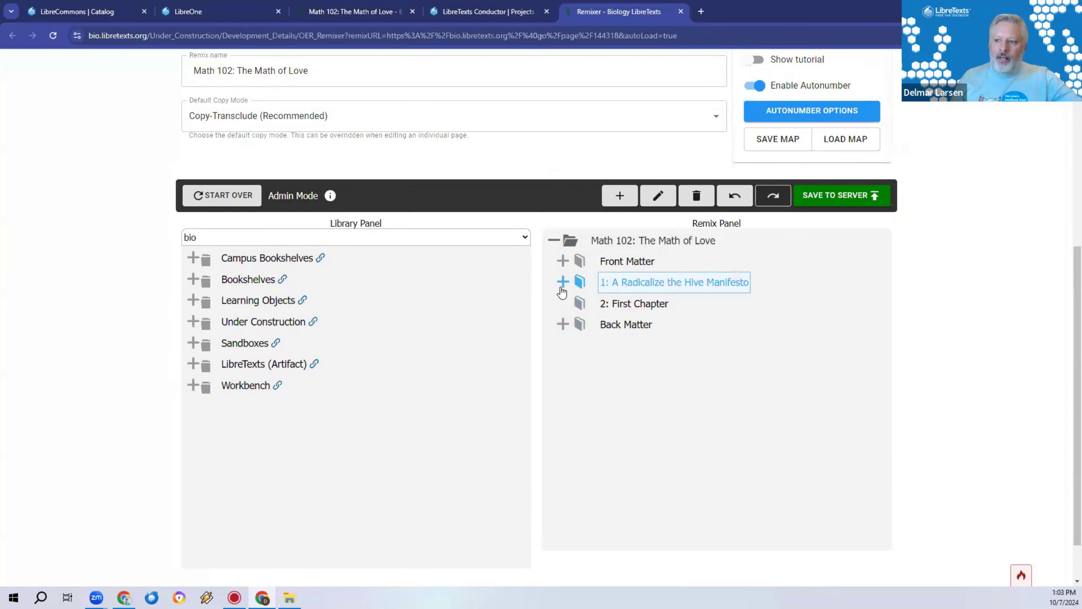
pyautogui.click(562, 284)
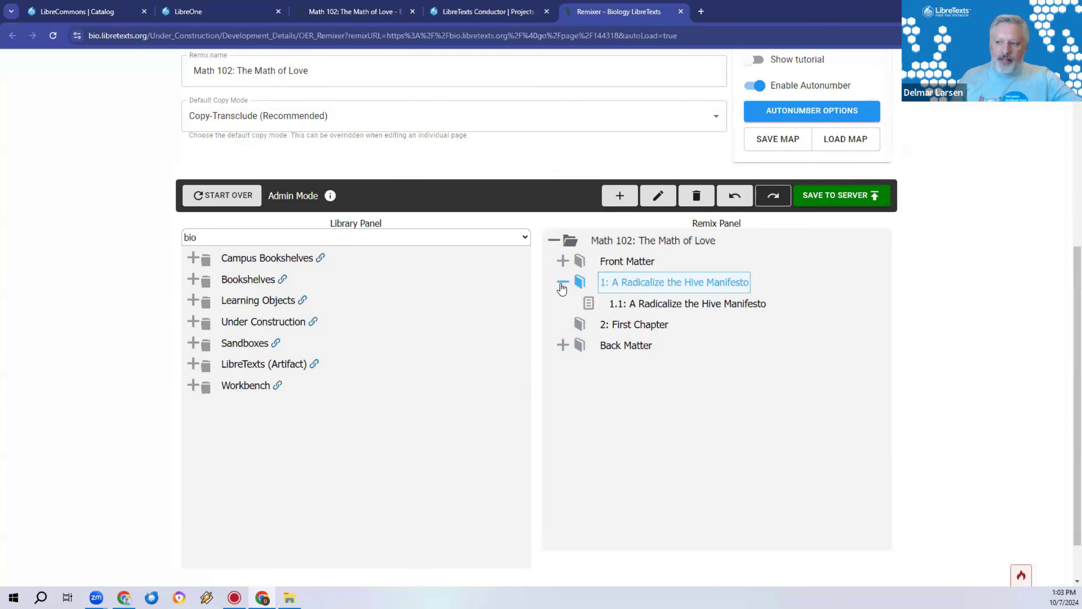
pyautogui.click(559, 266)
pyautogui.click(561, 263)
pyautogui.click(563, 346)
pyautogui.click(567, 346)
pyautogui.click(635, 305)
pyautogui.click(646, 323)
pyautogui.click(662, 302)
pyautogui.click(667, 289)
pyautogui.click(648, 319)
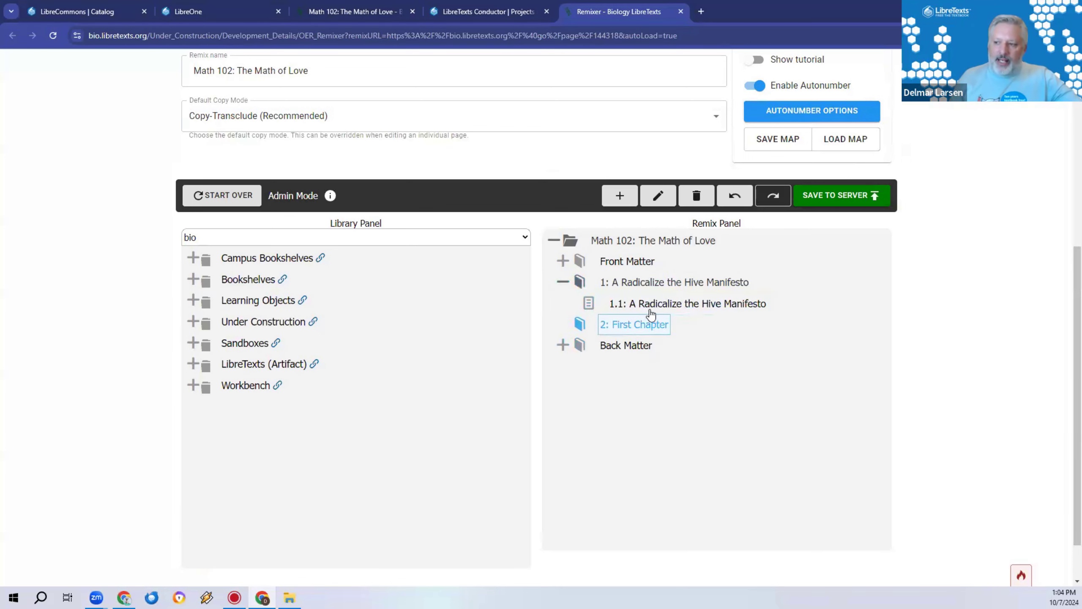
# Delete page 1.1: A Radicalize the Hive Manifesto from the remix and save to the server after checking the pages marked for deletion
pyautogui.click(650, 311)
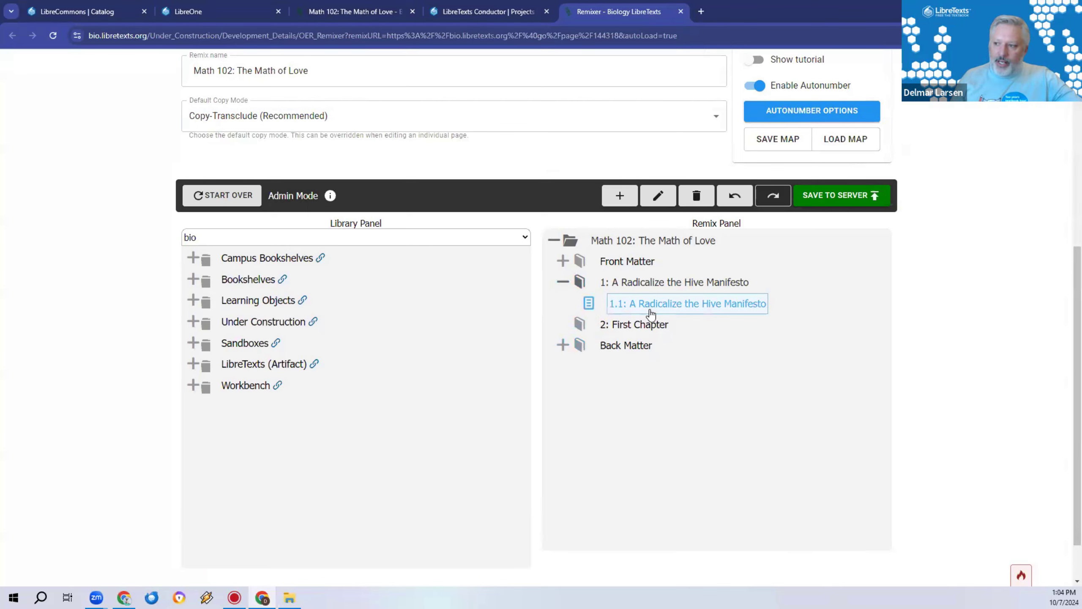
pyautogui.click(691, 201)
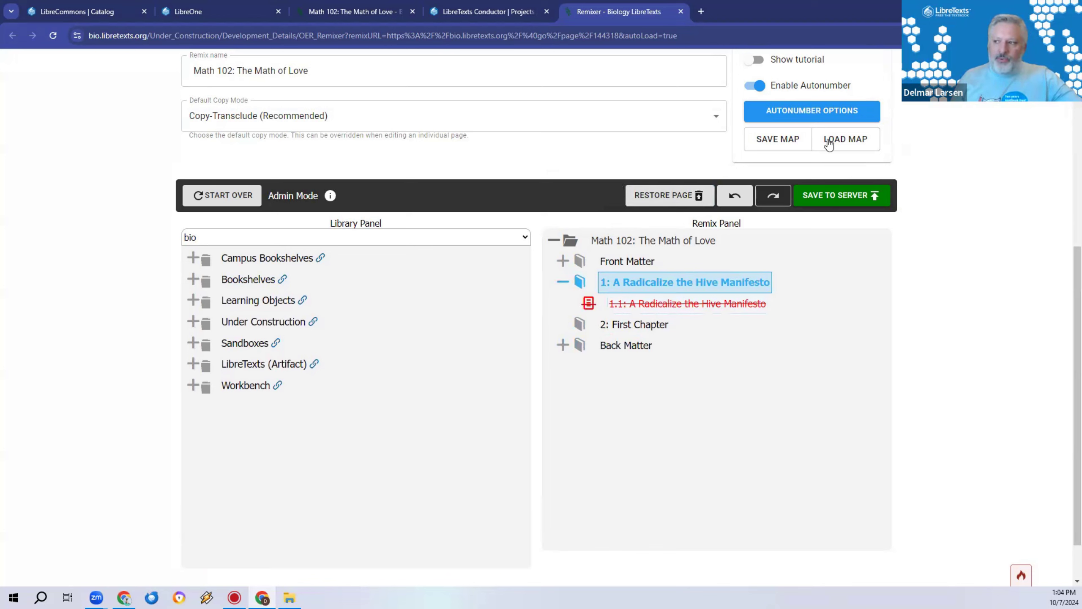
pyautogui.click(850, 197)
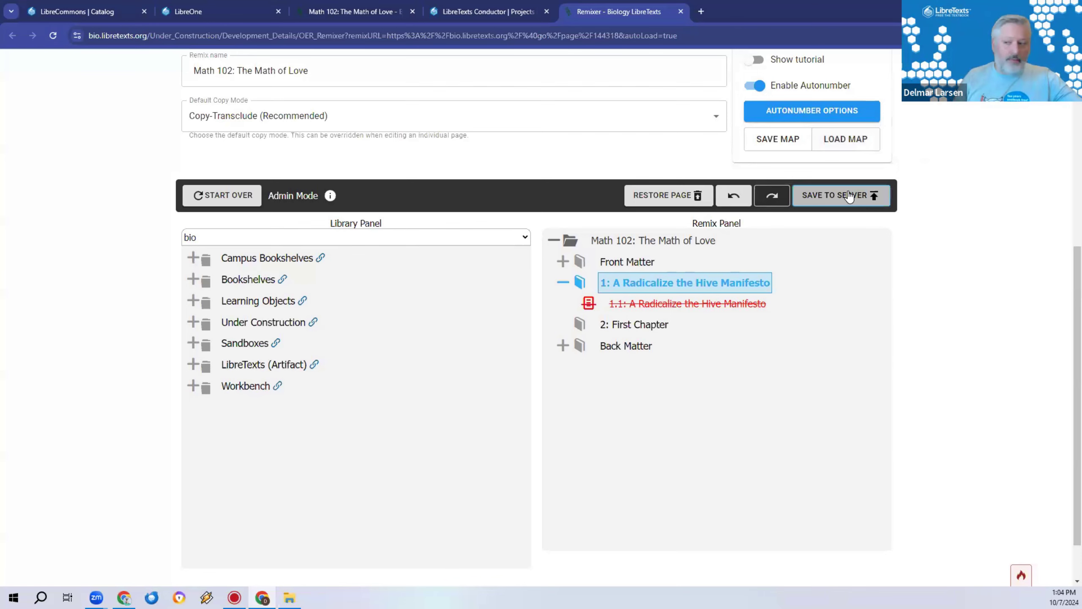
pyautogui.click(850, 196)
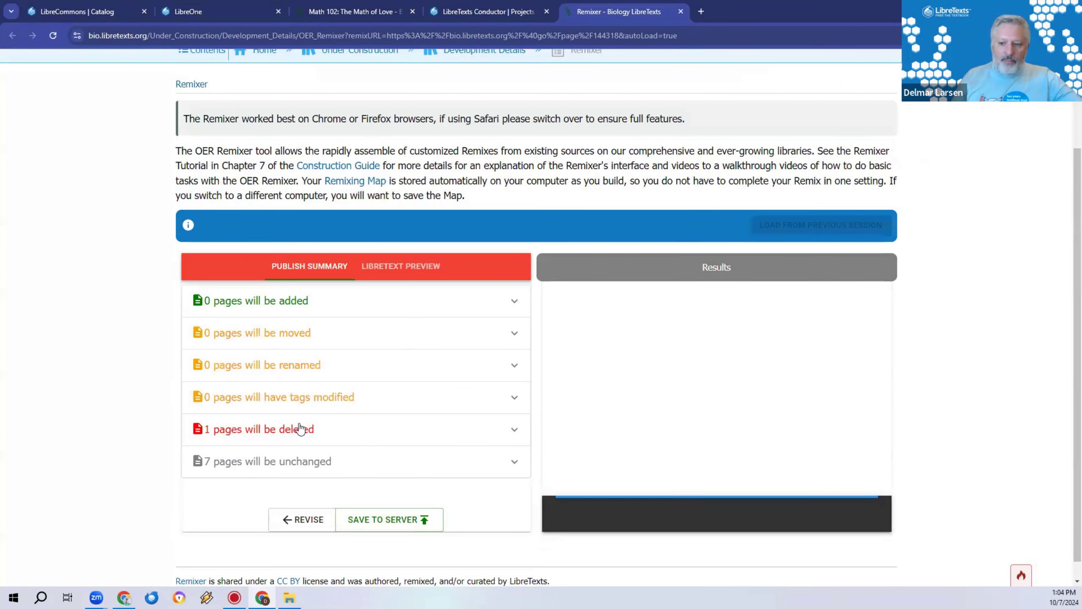
pyautogui.click(514, 430)
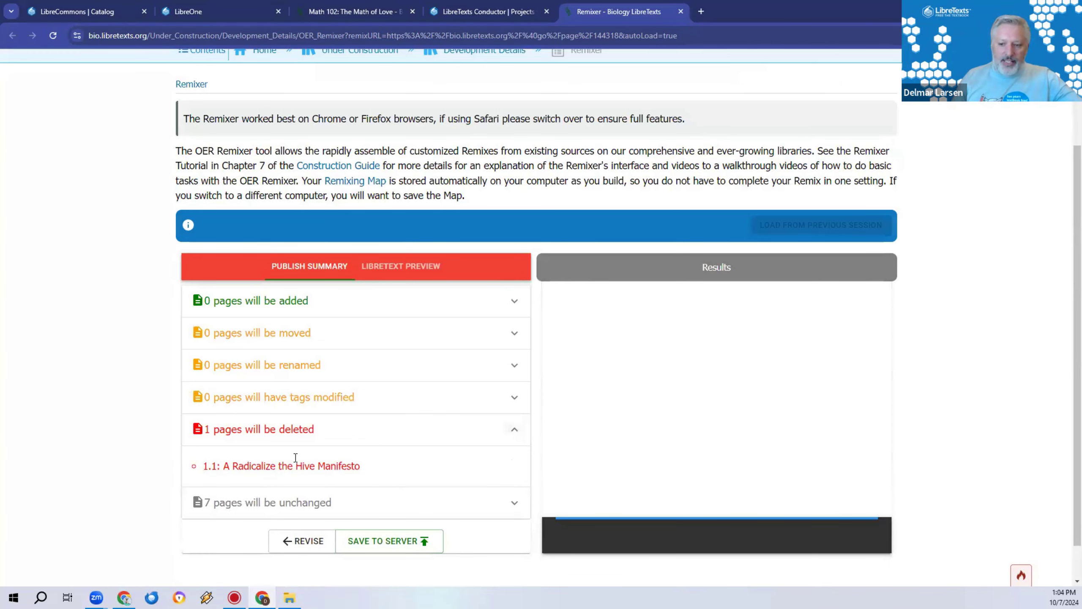
pyautogui.click(513, 430)
pyautogui.click(389, 521)
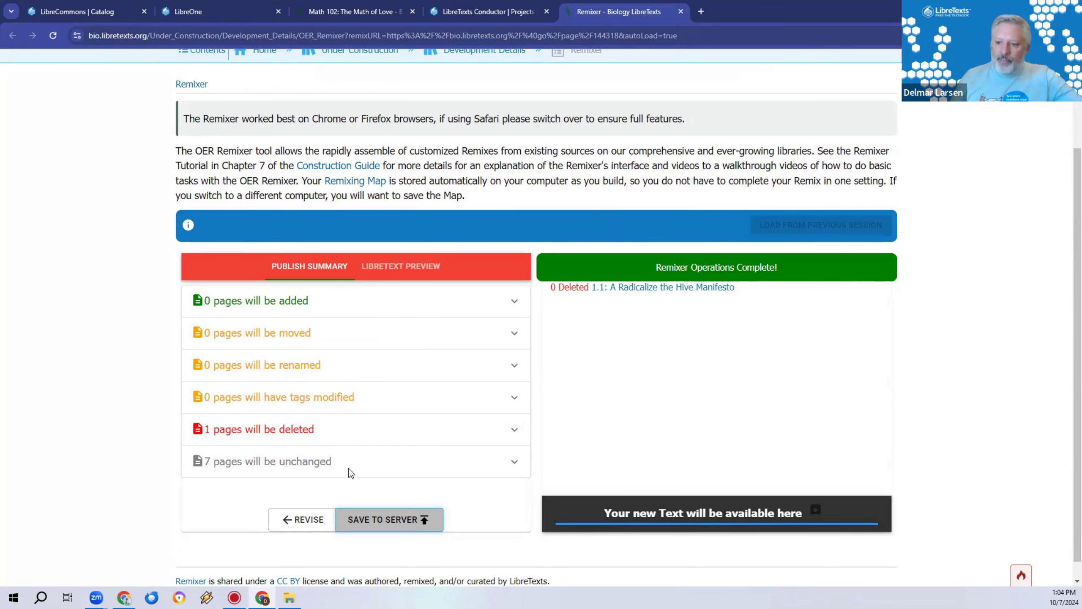
# Bring the text back into the Remixer for another revision following the page deletion
pyautogui.click(308, 520)
pyautogui.click(587, 375)
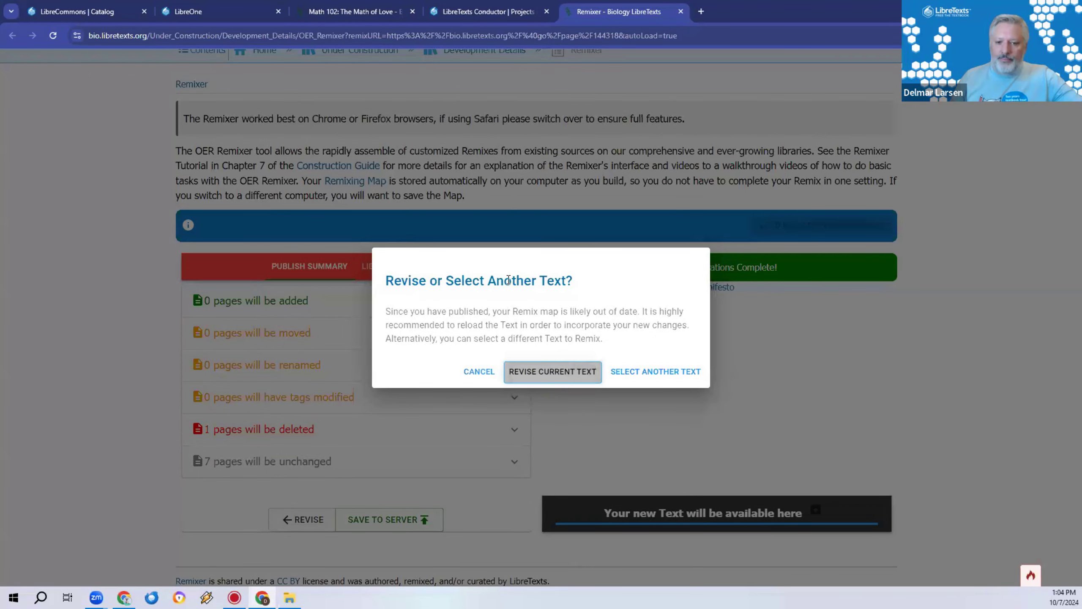
pyautogui.scroll(-2, 938, 356)
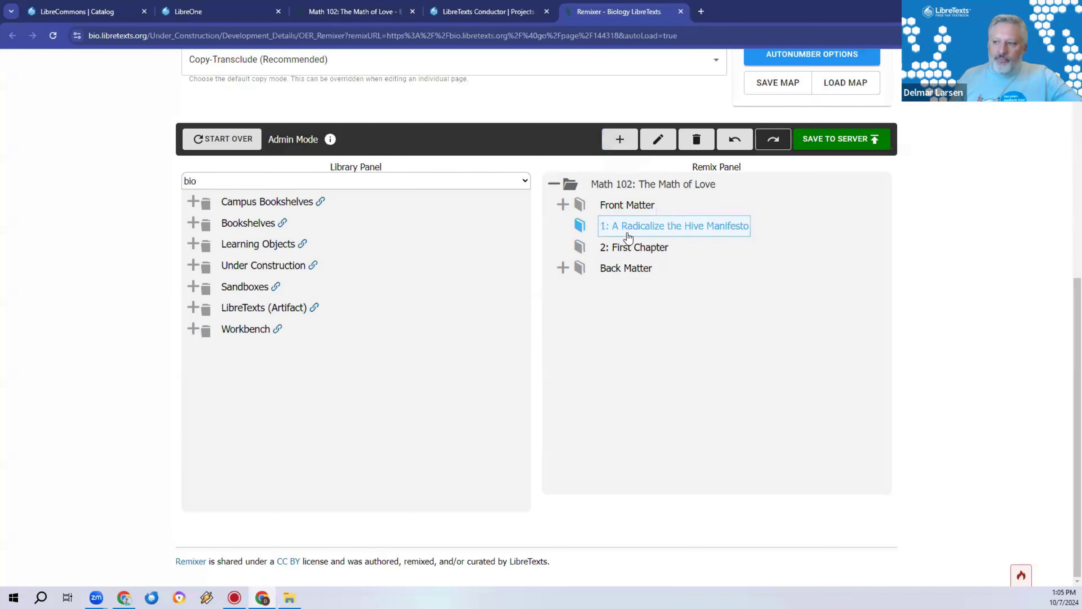
# Add a new page under First Chapter and mark chapter 1: A Radicalize the Hive Manifesto for deletion
pyautogui.click(620, 140)
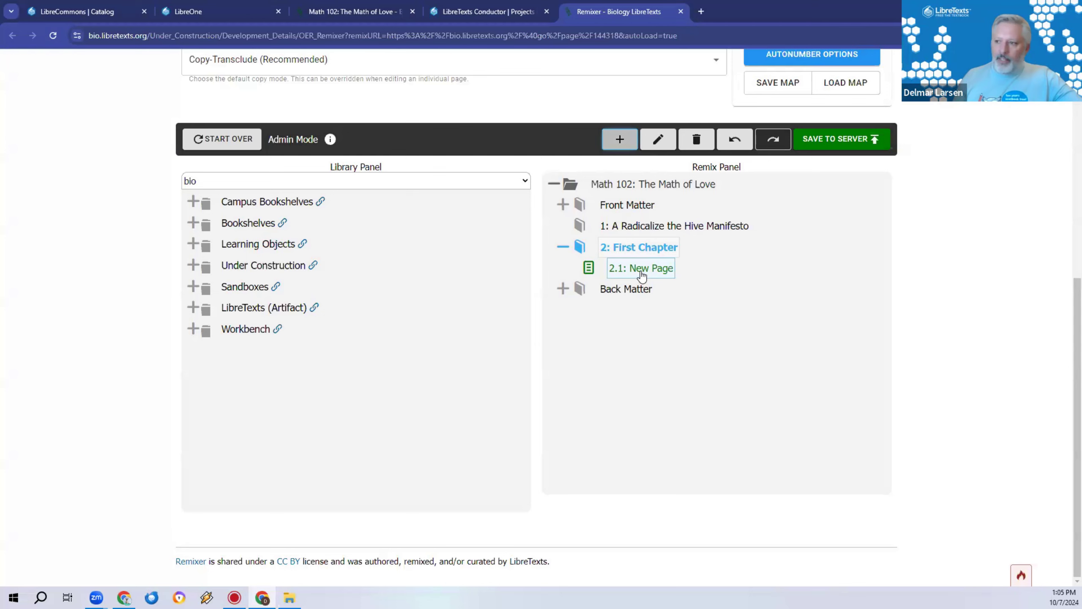
pyautogui.click(640, 226)
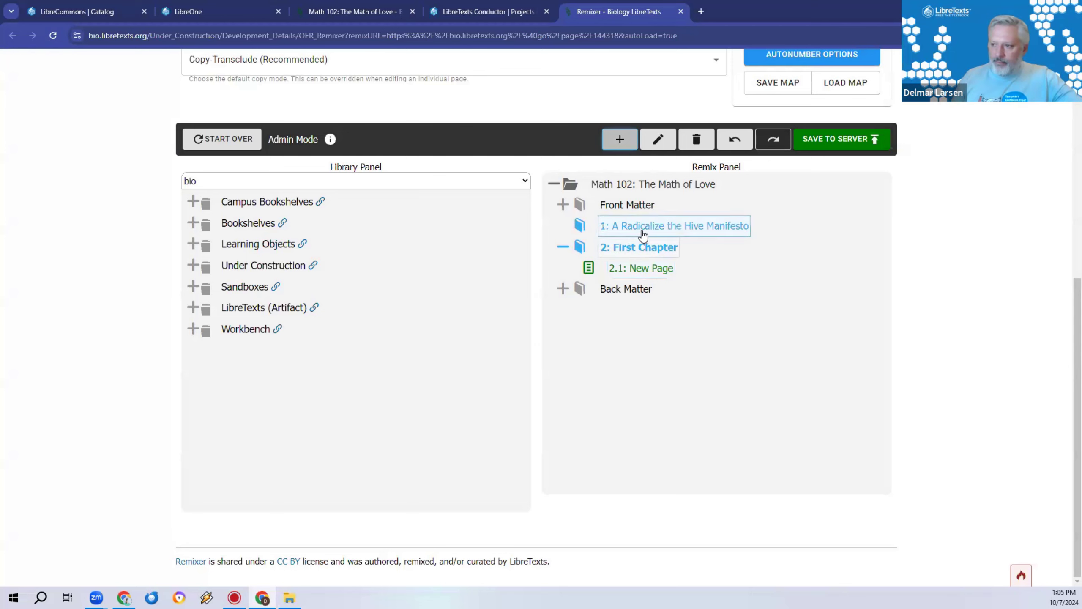
pyautogui.click(695, 140)
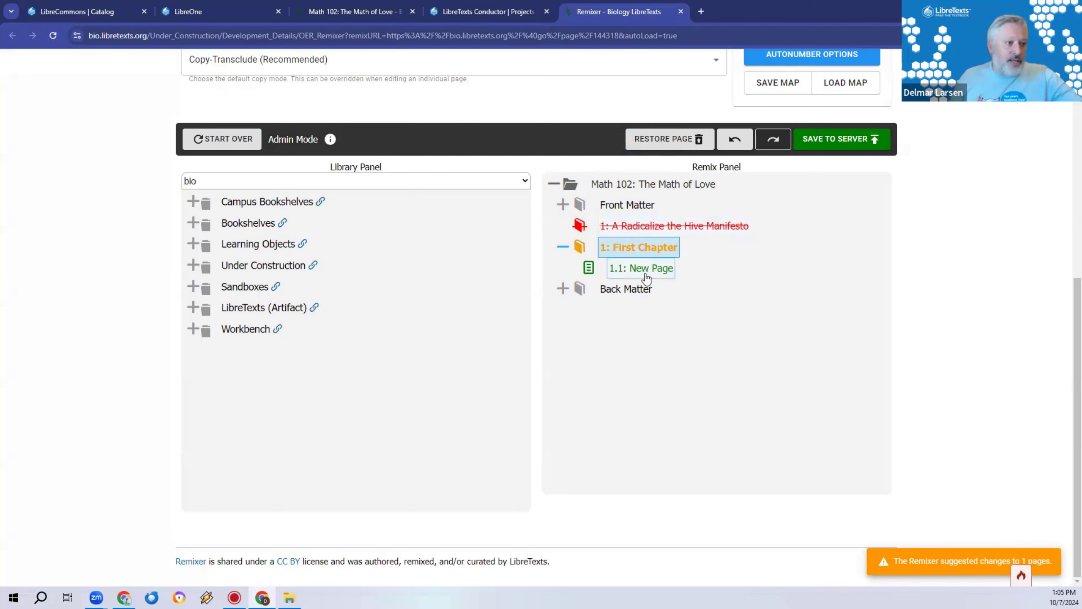
pyautogui.click(836, 140)
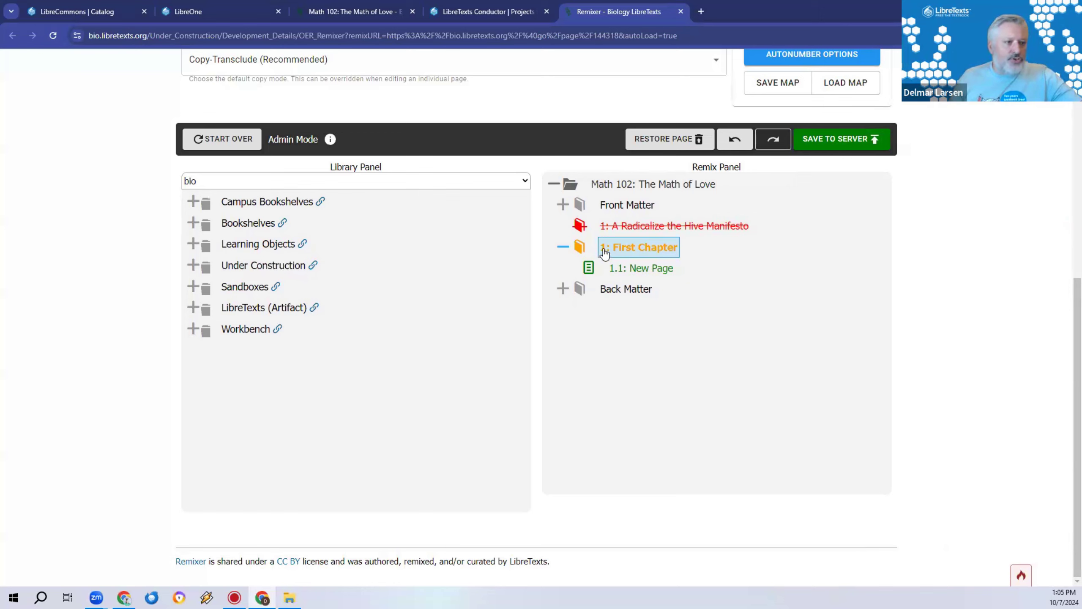
pyautogui.scroll(1, 916, 179)
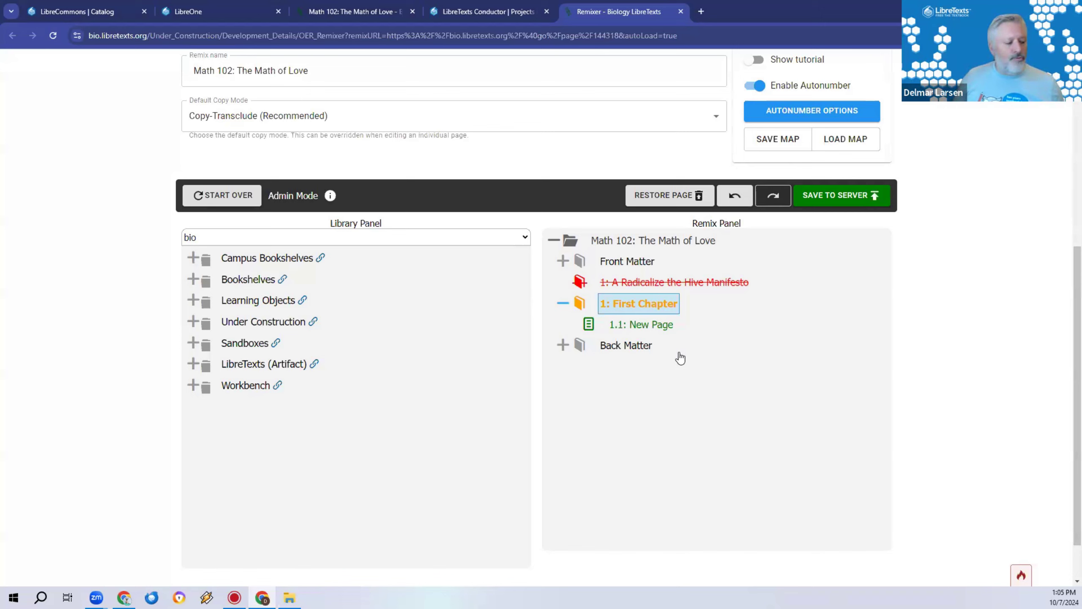
# Add Alfalfa from the Organisms chapter of Inanimate Life (Botany and Horticulture bookshelf) to First Chapter and move it ahead of New Page
pyautogui.click(230, 299)
pyautogui.click(267, 281)
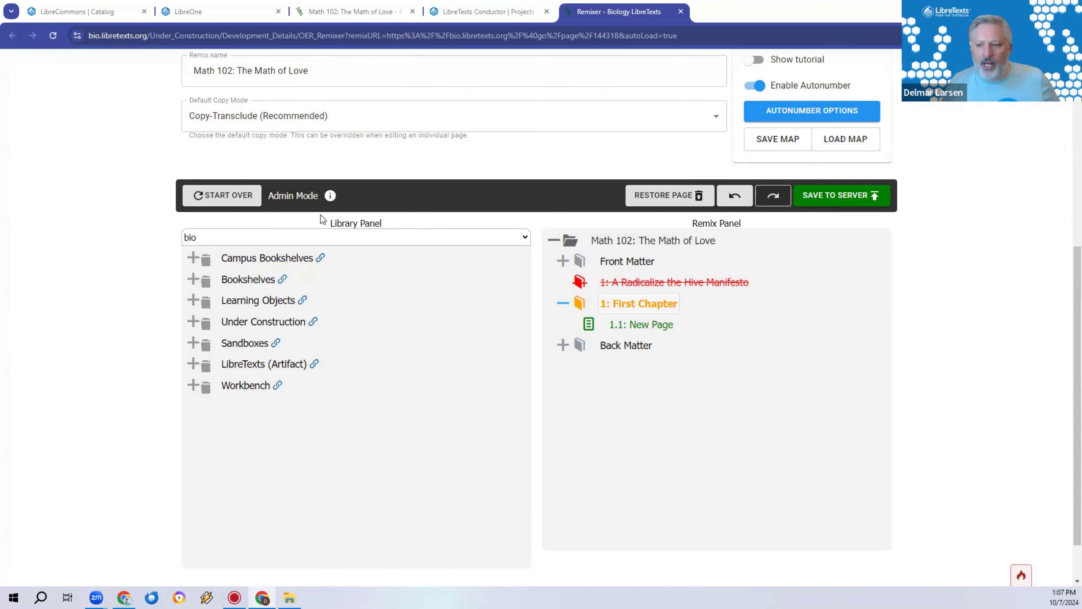
pyautogui.click(193, 280)
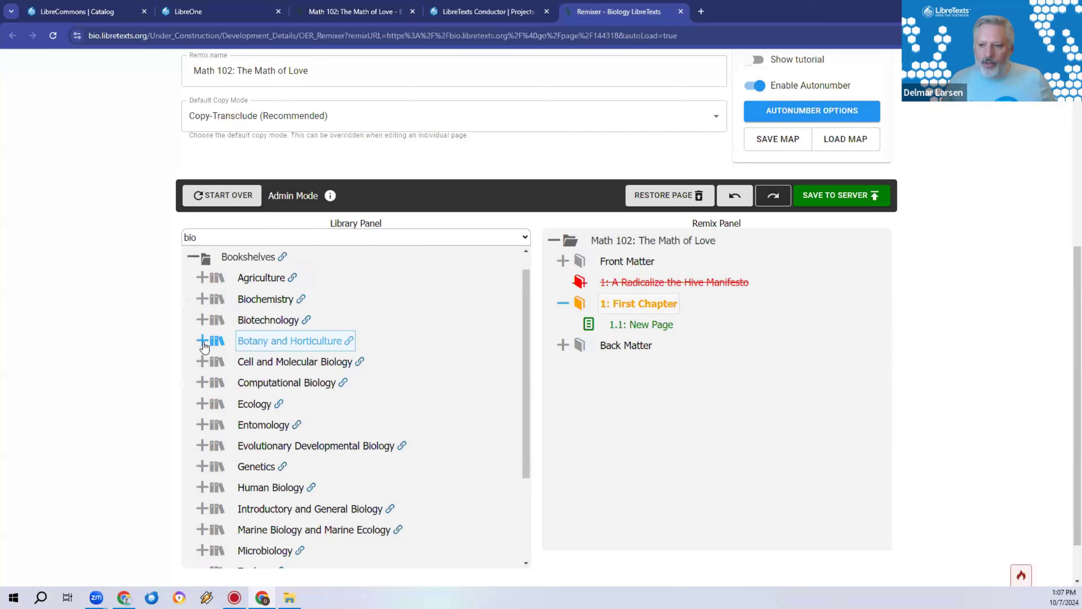
pyautogui.click(202, 341)
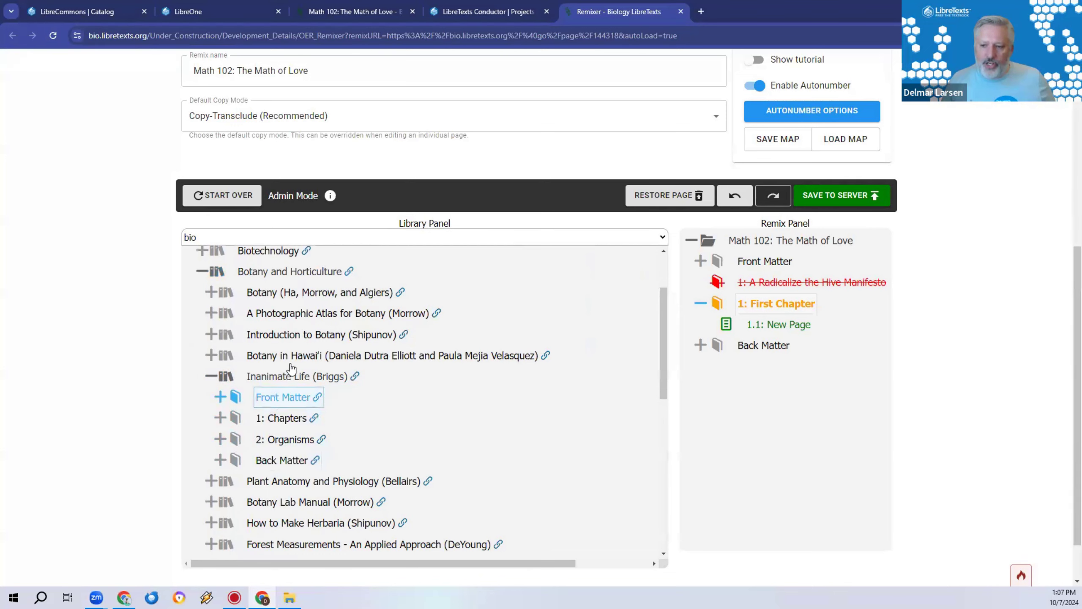
pyautogui.click(267, 442)
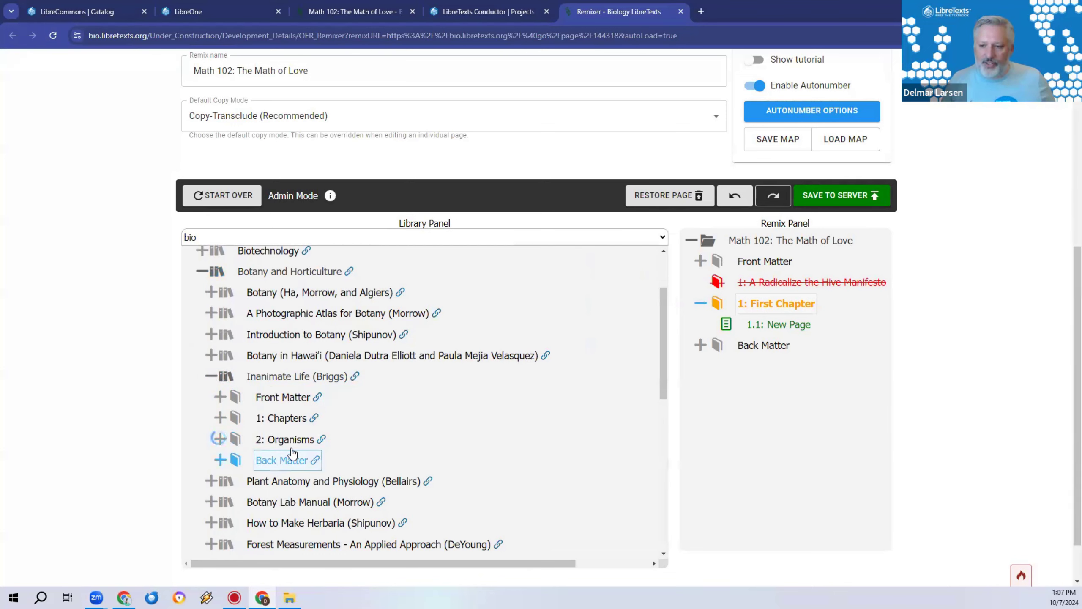
pyautogui.scroll(-4, 289, 427)
pyautogui.moveTo(290, 340); pyautogui.dragTo(767, 312)
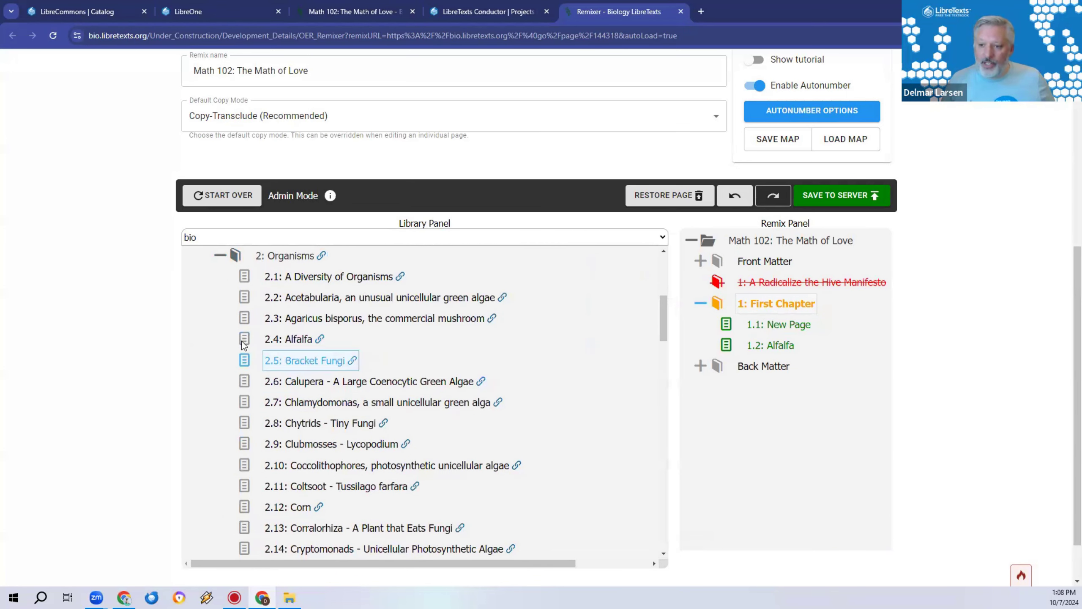
pyautogui.click(767, 346)
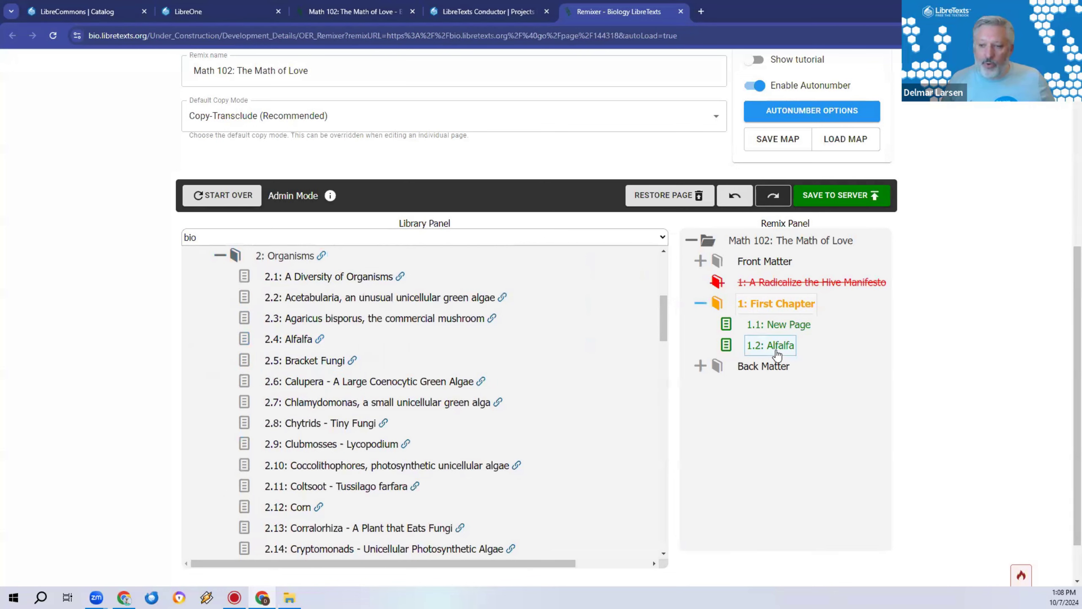
pyautogui.moveTo(777, 354); pyautogui.dragTo(778, 328)
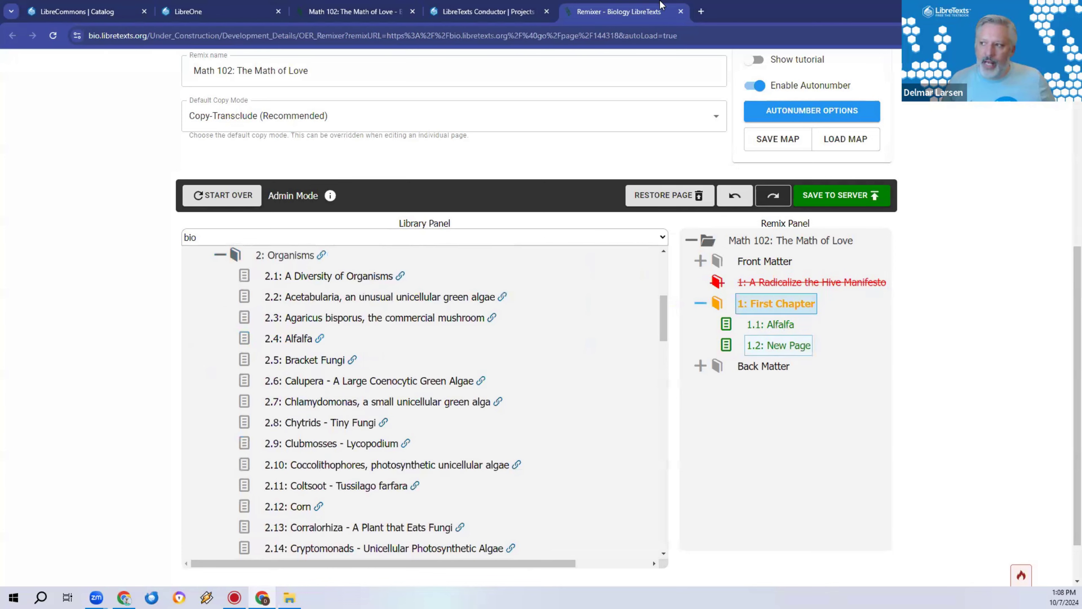
# Add Corralorhiza - A Plant that Eats Fungi to First Chapter with autonumbering switched off, and re-enable autonumbering
pyautogui.click(754, 86)
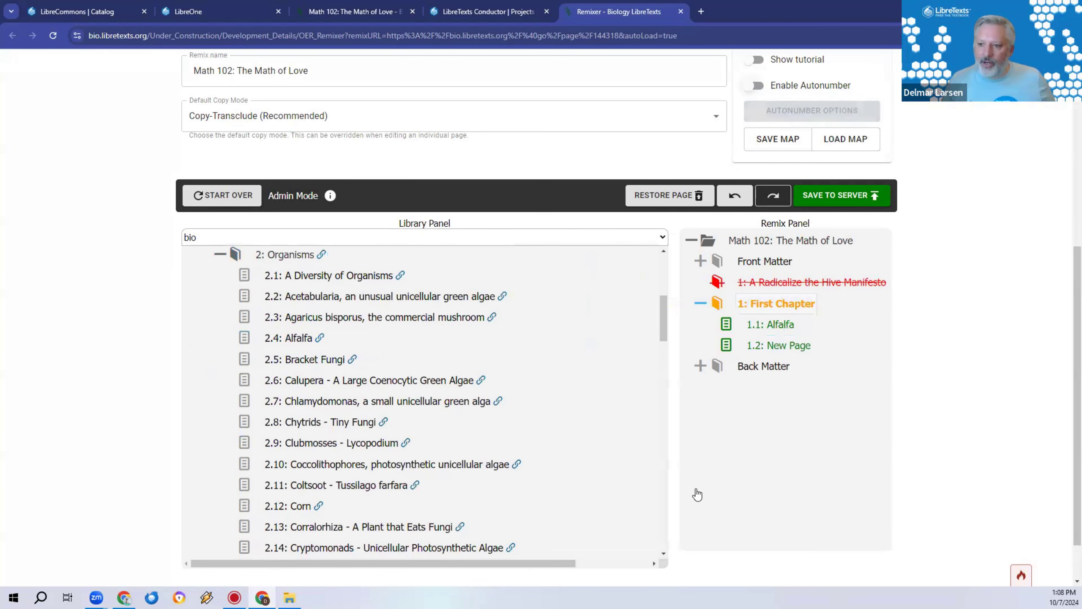
pyautogui.moveTo(301, 521); pyautogui.dragTo(778, 315)
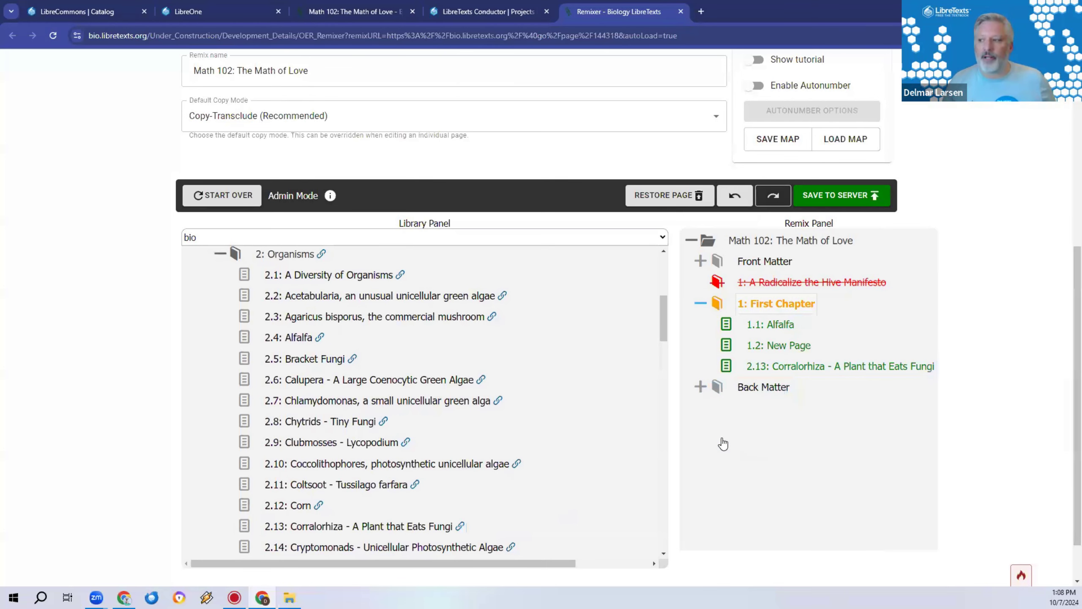
pyautogui.click(761, 86)
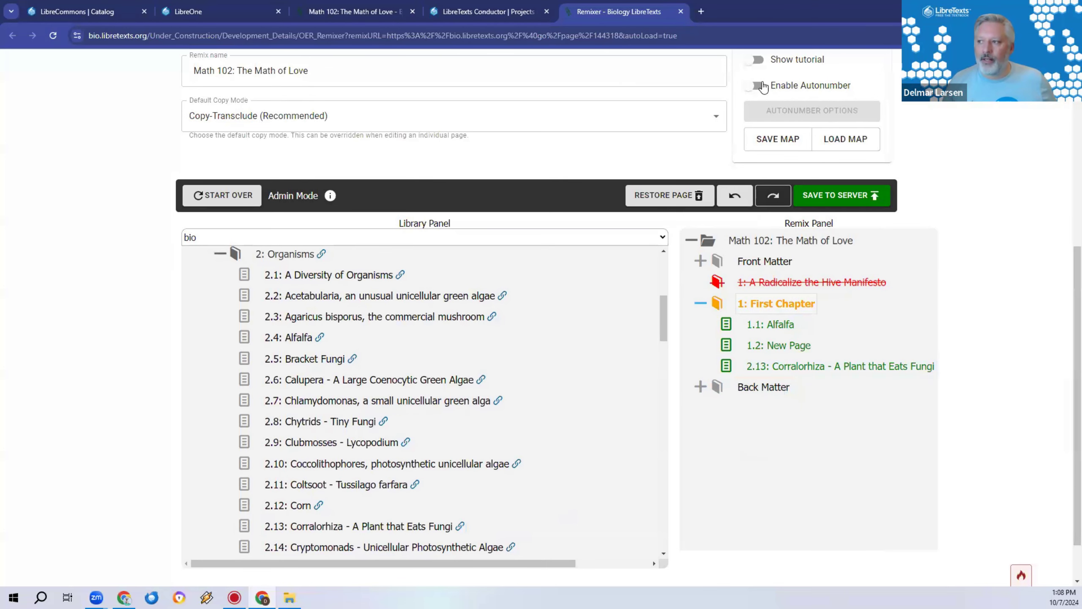
# Insert the whole Organisms chapter from Inanimate Life into the remix ahead of First Chapter
pyautogui.click(710, 304)
pyautogui.click(764, 305)
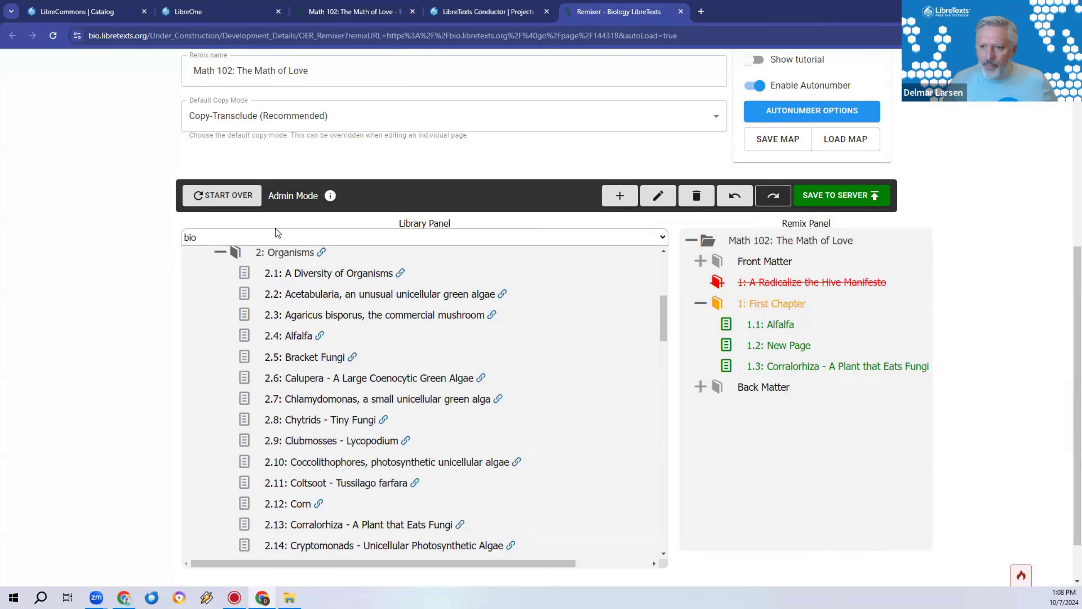
pyautogui.moveTo(275, 252); pyautogui.dragTo(744, 300)
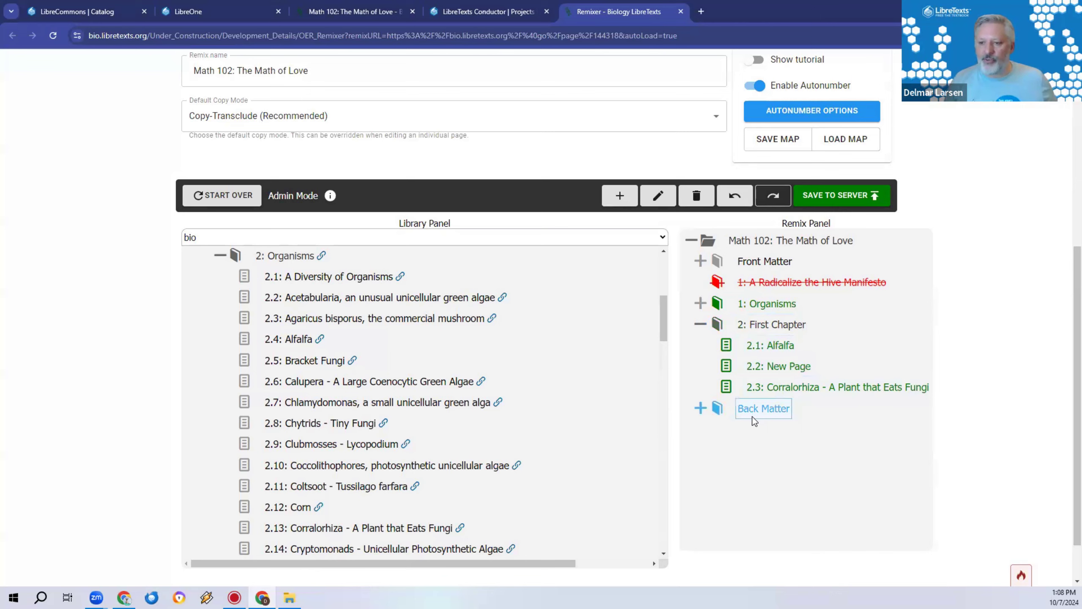
# Collapse the Organisms chapter in the source library, save the remix to the server and review the publishing results
pyautogui.click(220, 256)
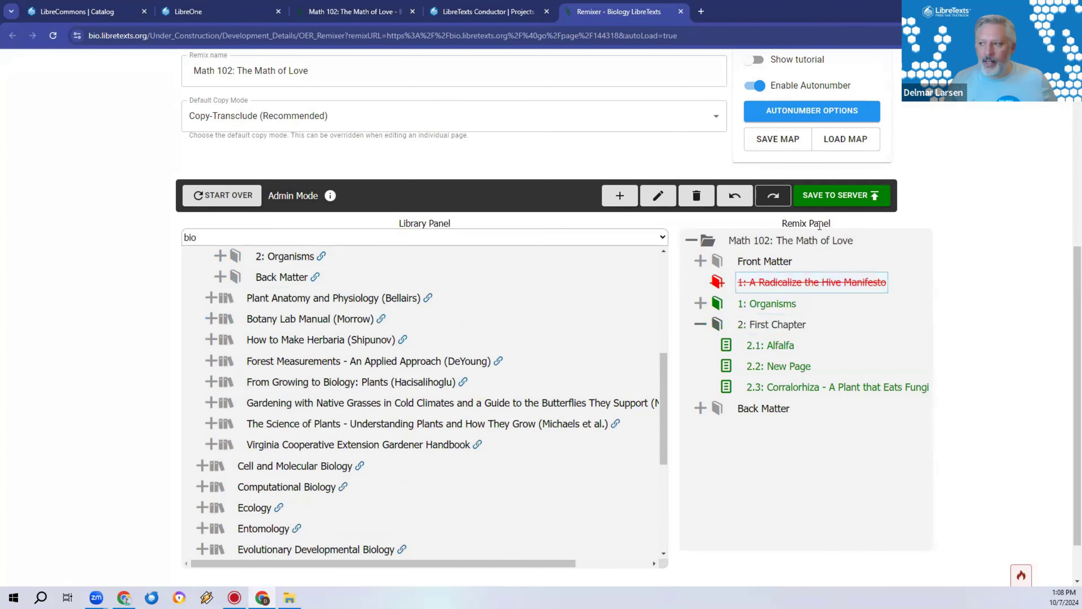
pyautogui.click(835, 196)
pyautogui.click(389, 519)
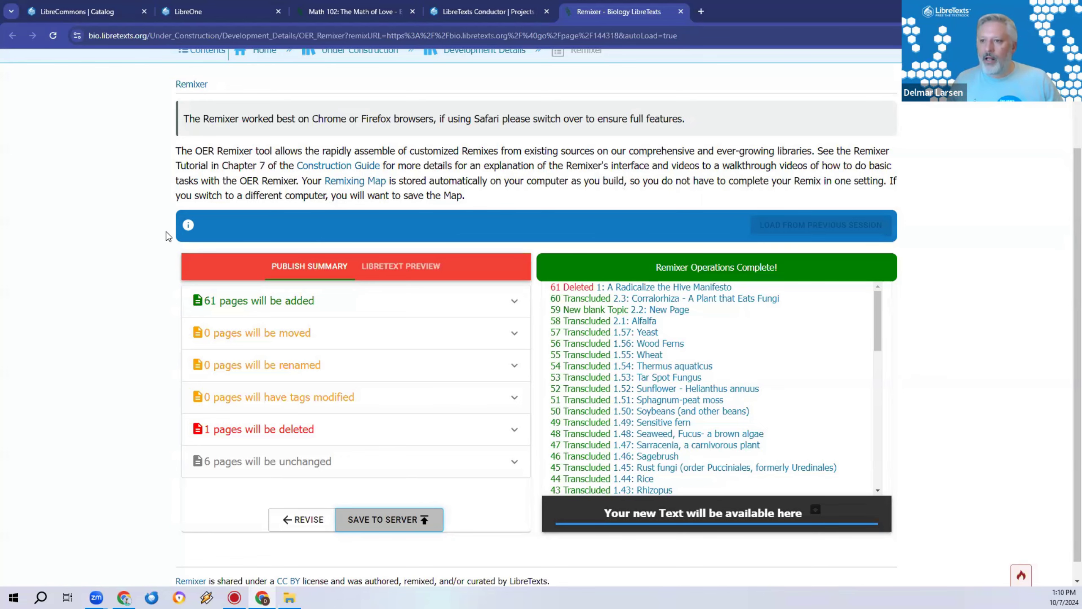
pyautogui.scroll(2, 167, 235)
pyautogui.scroll(-2, 164, 237)
pyautogui.scroll(1, 158, 241)
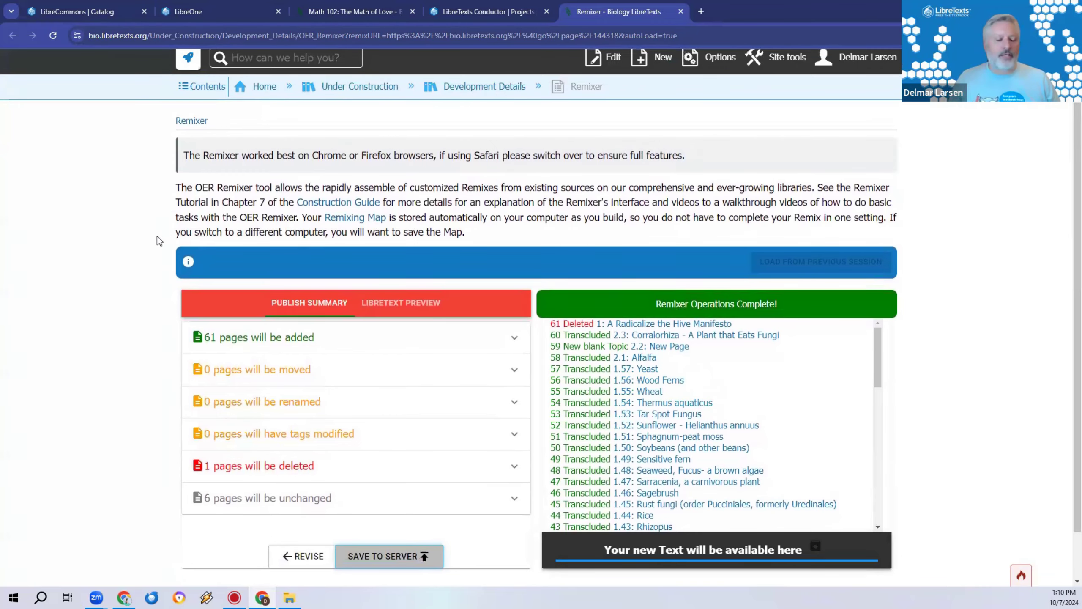
pyautogui.scroll(-1, 159, 241)
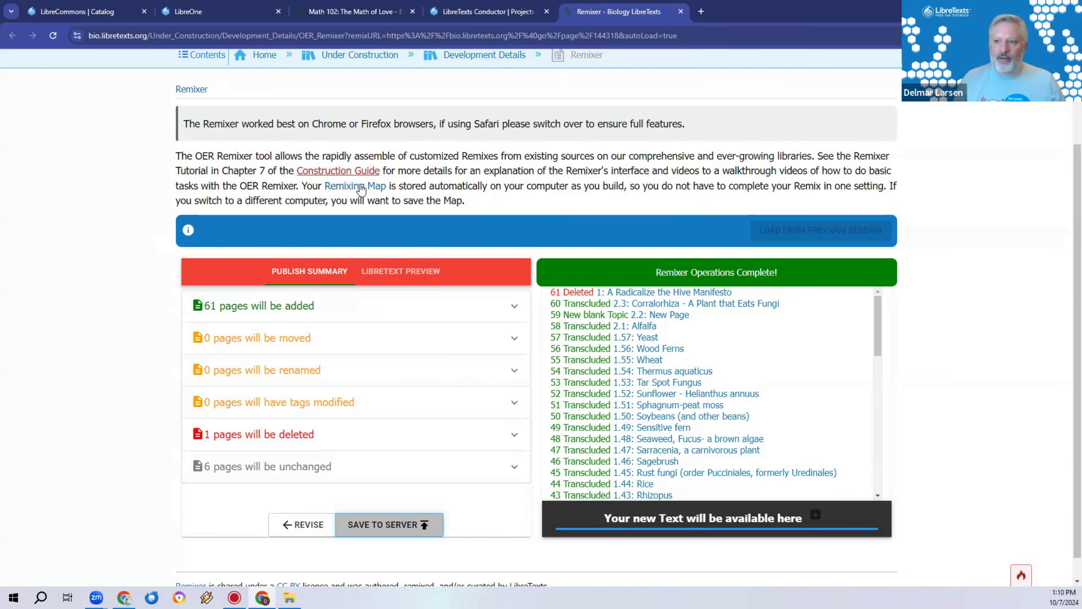
# Examine the Building Remixing Maps guide page and its example spreadsheet mapping library content to a new remix
pyautogui.click(375, 187)
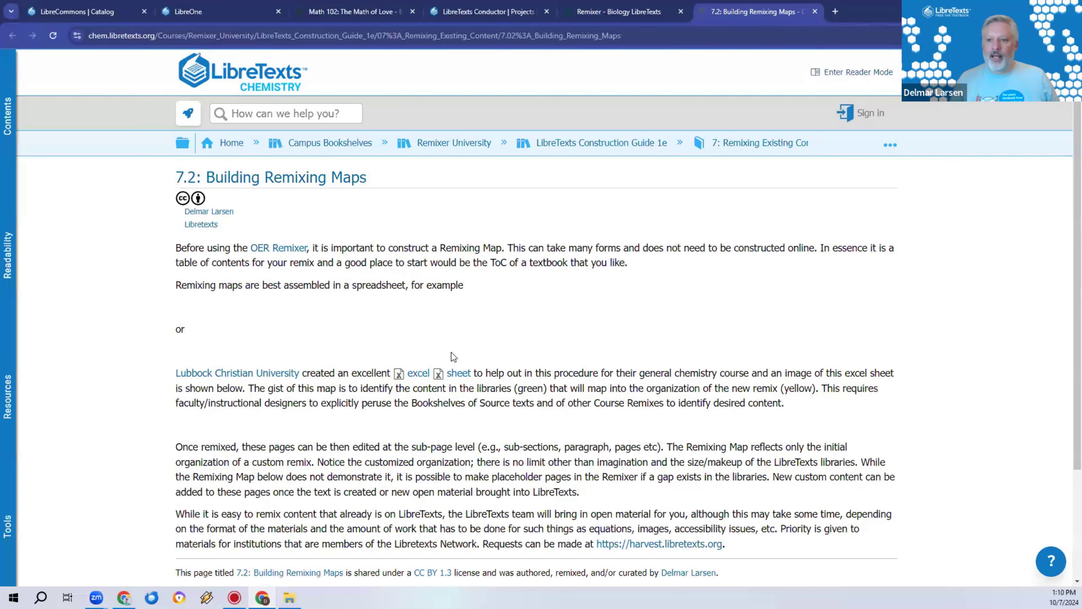
pyautogui.scroll(-5, 348, 381)
pyautogui.scroll(-12, 348, 381)
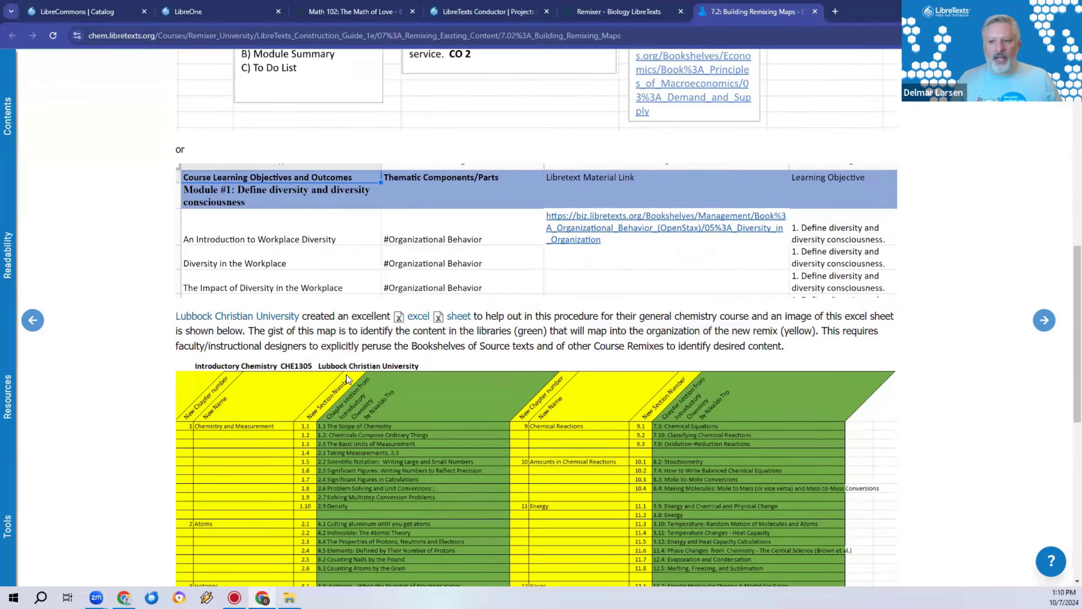
pyautogui.scroll(2, 345, 365)
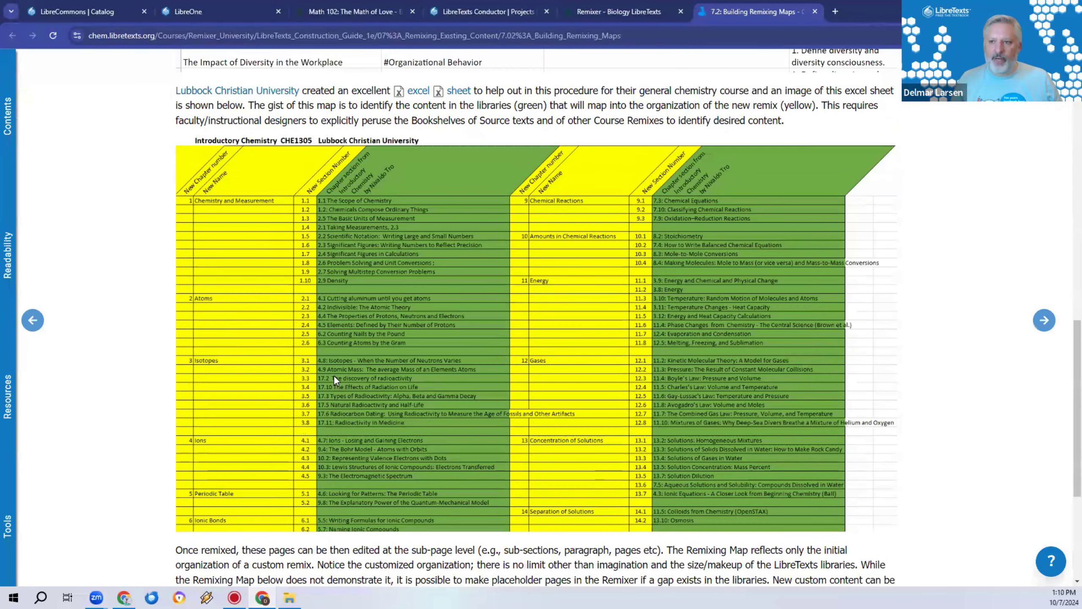
pyautogui.click(507, 12)
pyautogui.click(588, 5)
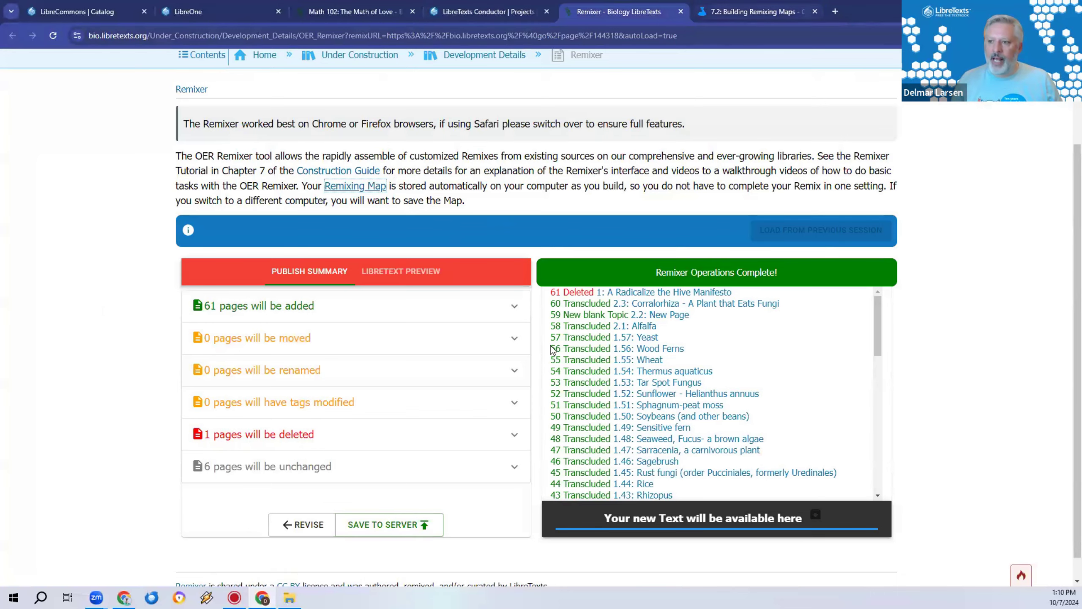
pyautogui.click(724, 11)
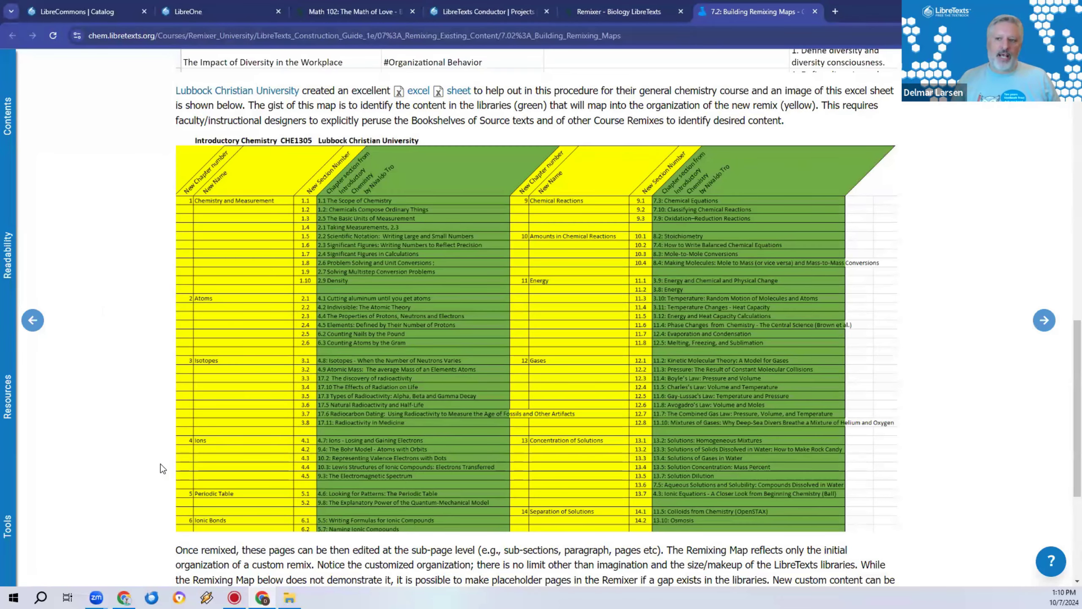
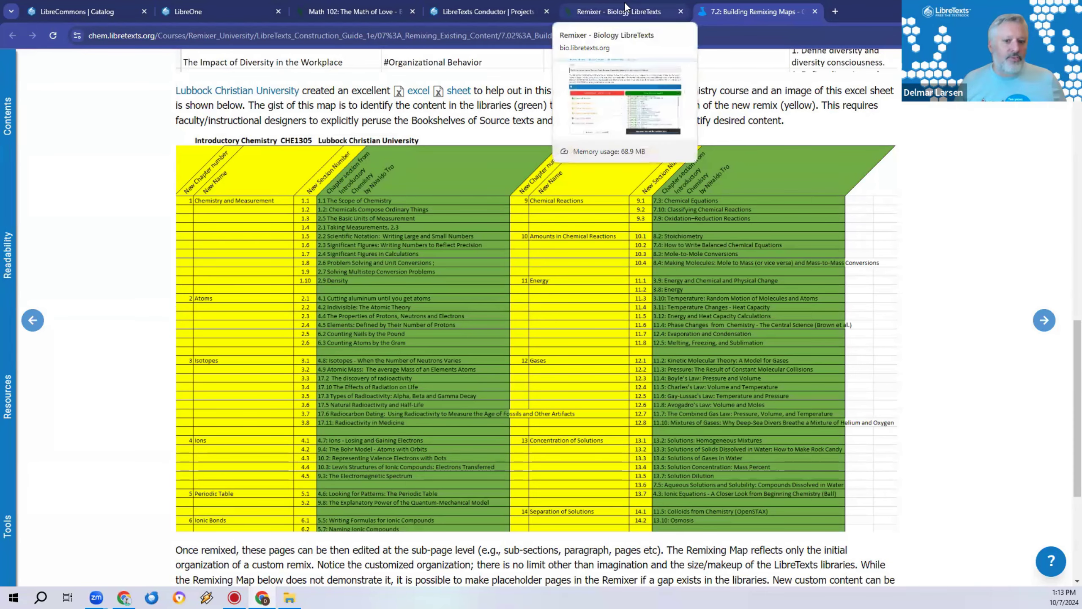
# View the published Math 102: The Math of Love text and check its contents for the Organisms and First Chapter pages
pyautogui.click(626, 9)
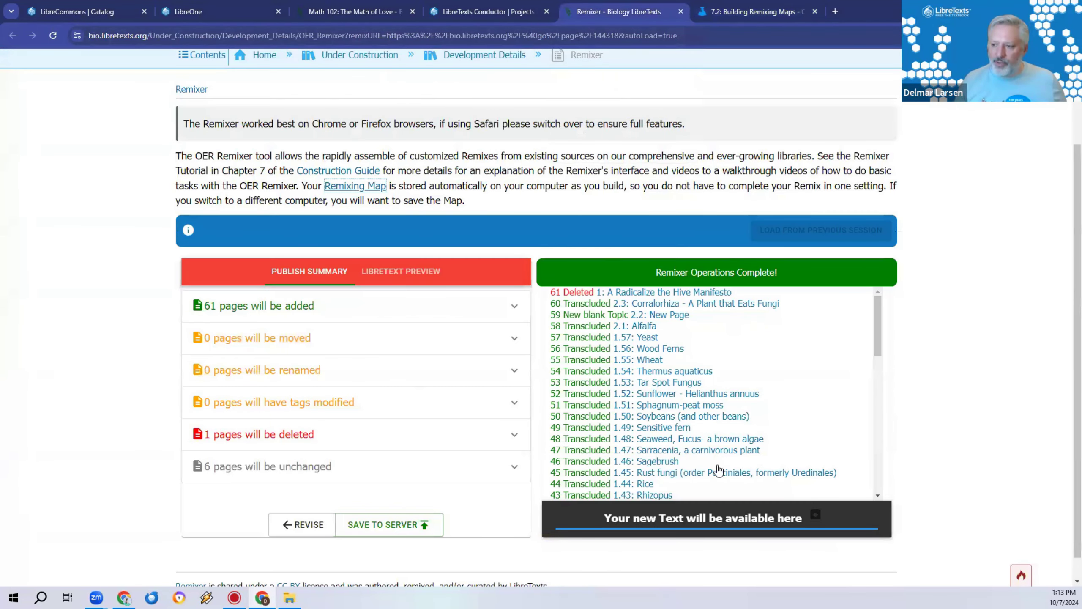
pyautogui.click(696, 508)
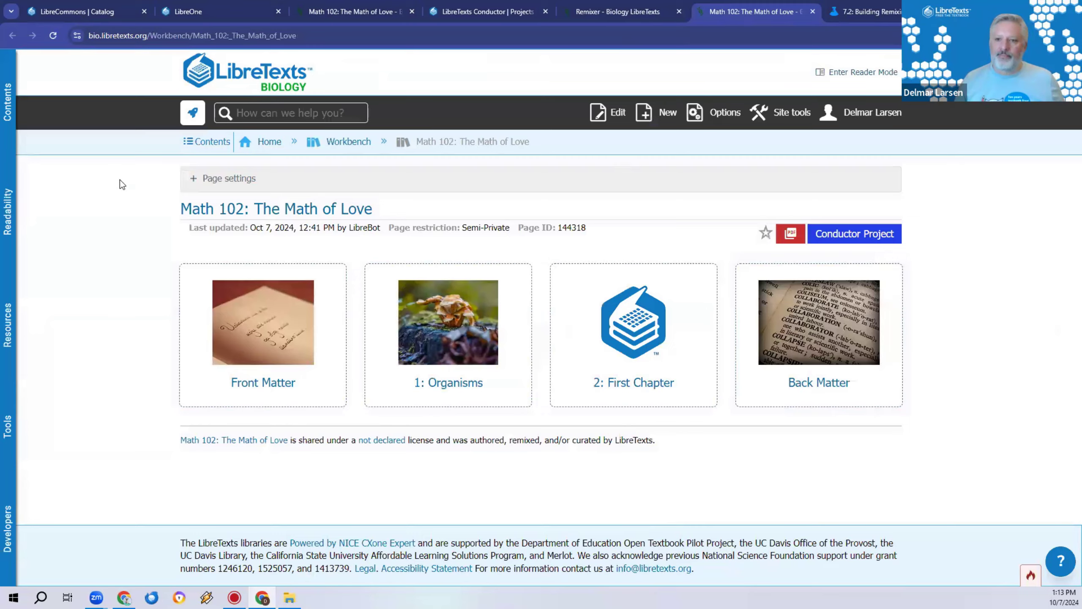
pyautogui.click(5, 114)
pyautogui.click(26, 118)
pyautogui.scroll(-15, 113, 298)
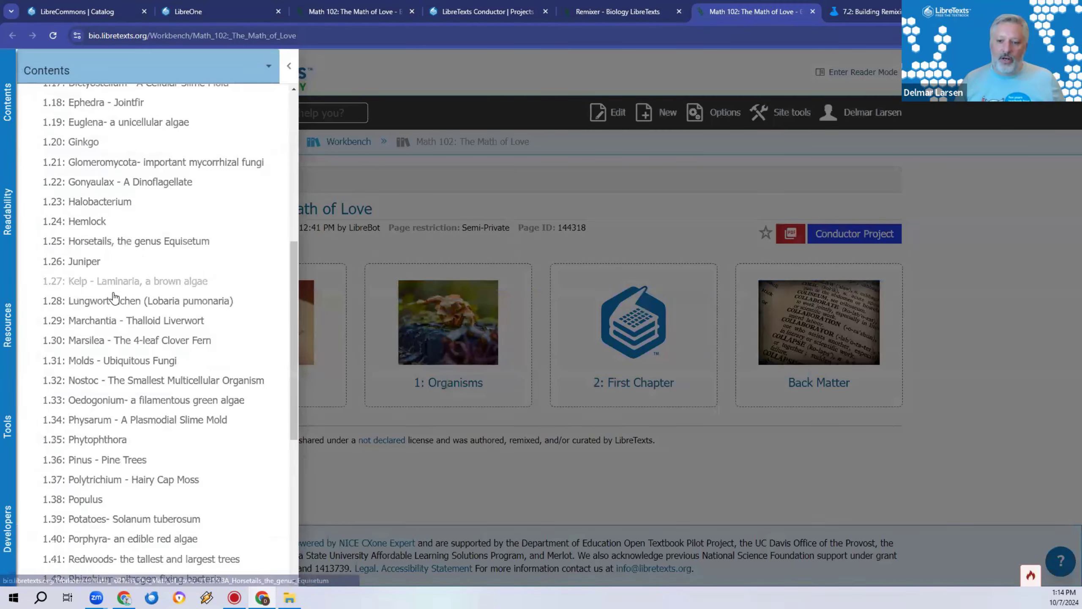
pyautogui.scroll(15, 237, 261)
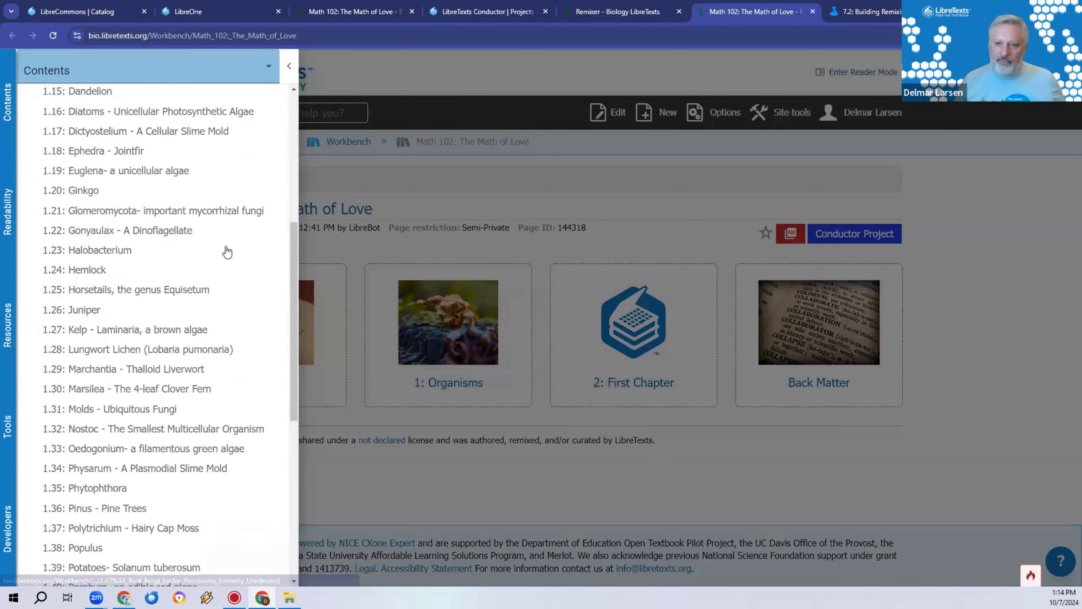
pyautogui.scroll(-15, 141, 358)
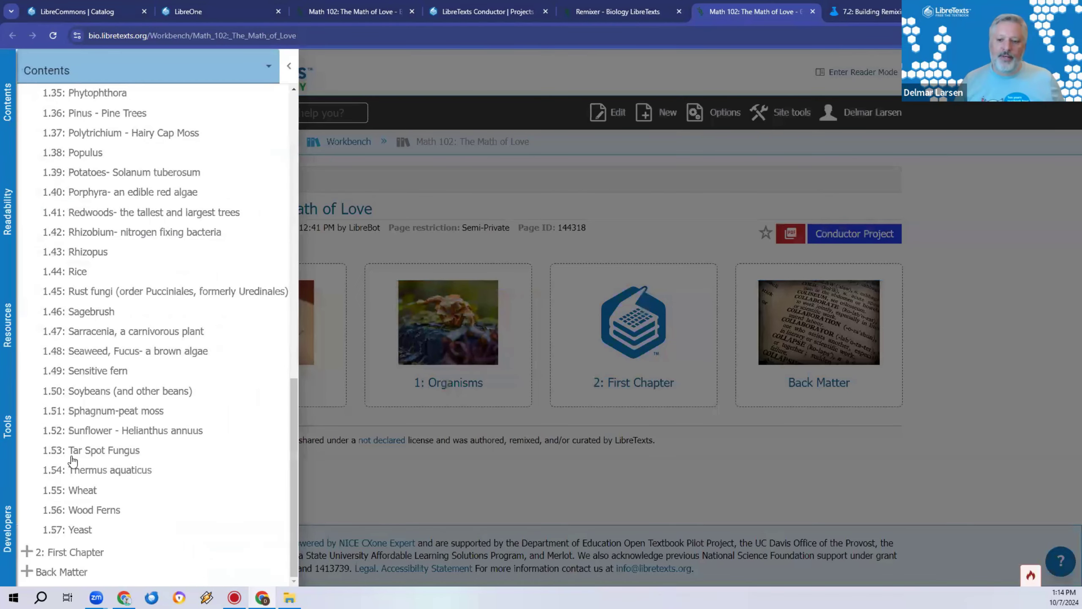
pyautogui.click(27, 553)
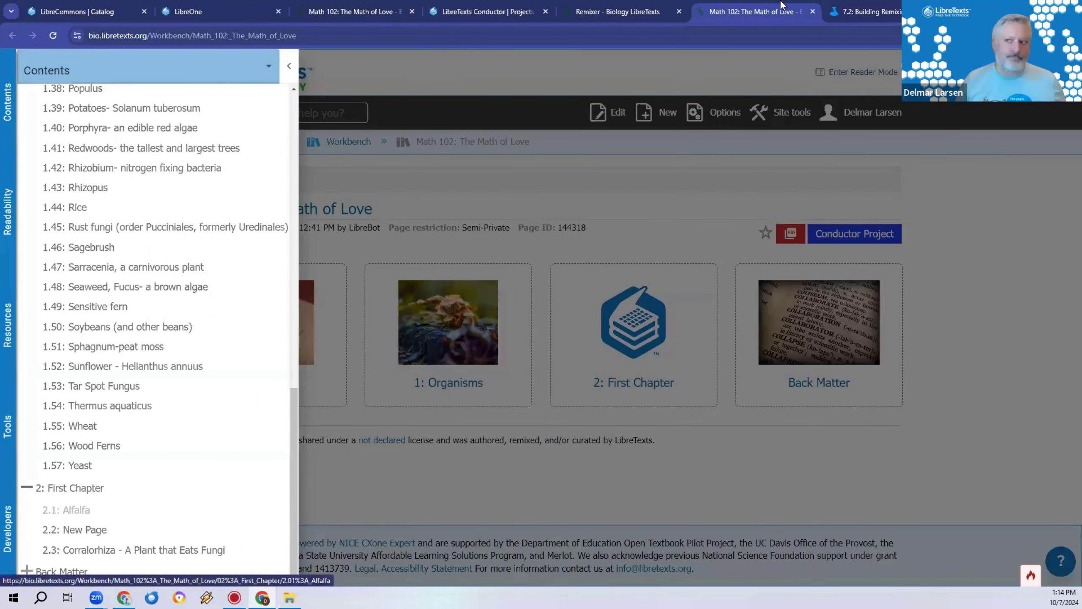
# Reload the current text in the Remixer for revision and rename chapter 1: Organisms as 1: Organisms and Love
pyautogui.click(653, 11)
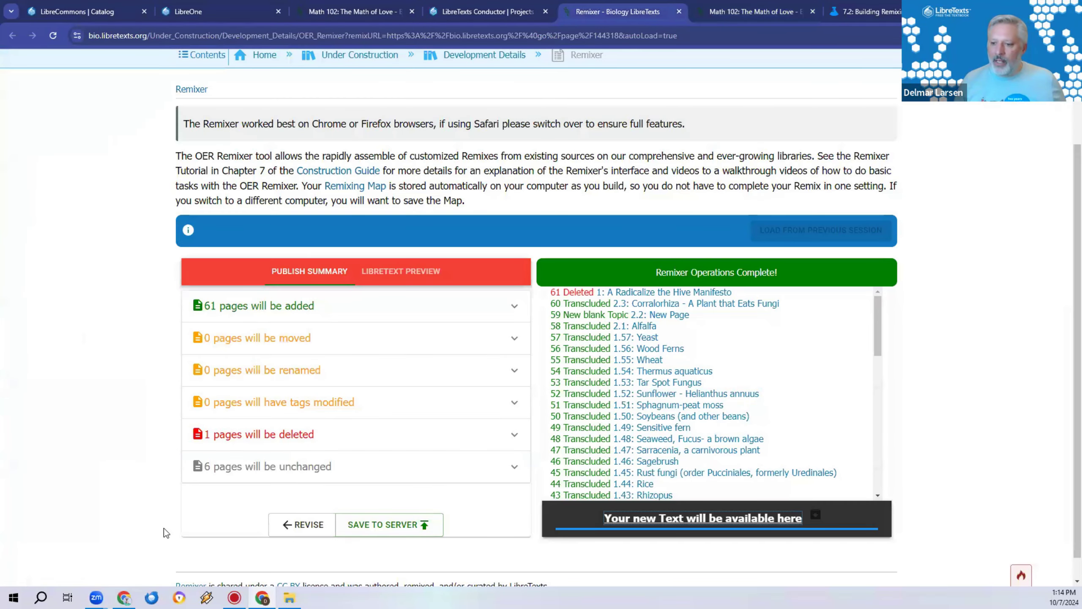
pyautogui.click(281, 525)
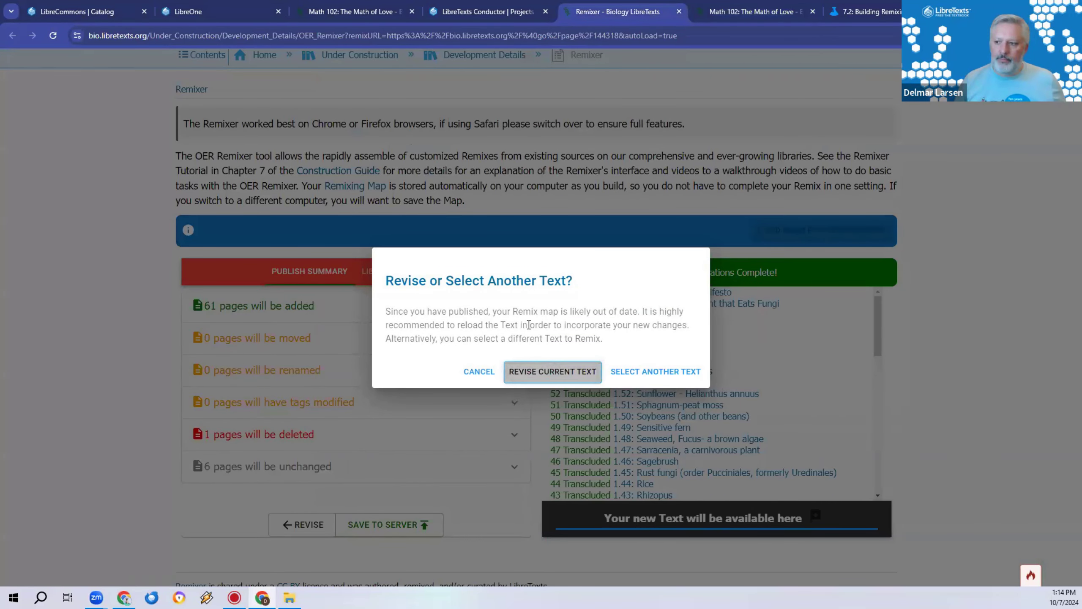
pyautogui.press('Return')
pyautogui.click(625, 230)
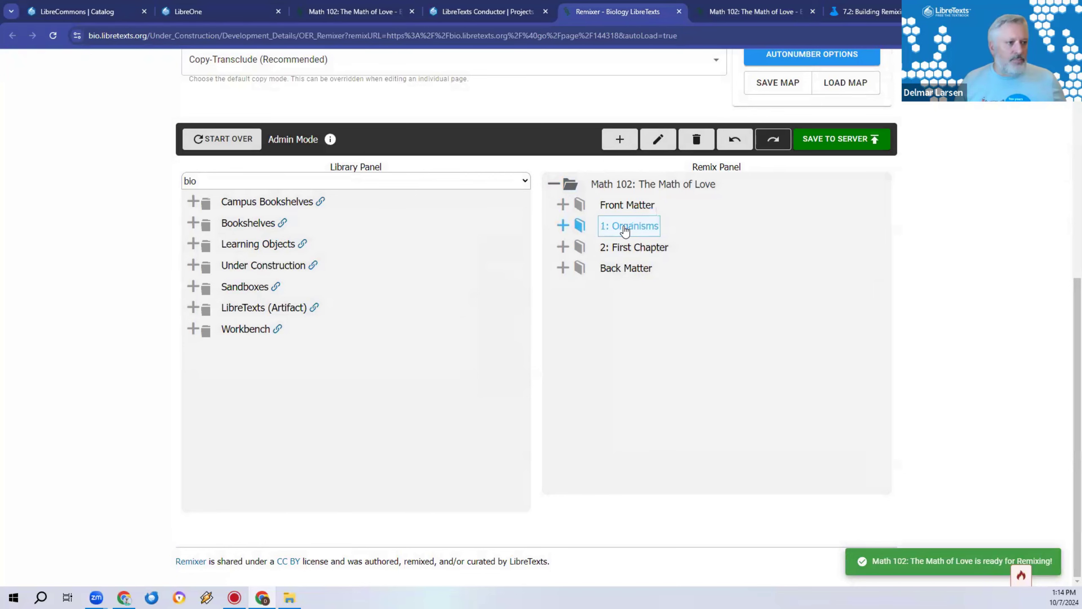
pyautogui.doubleClick(625, 229)
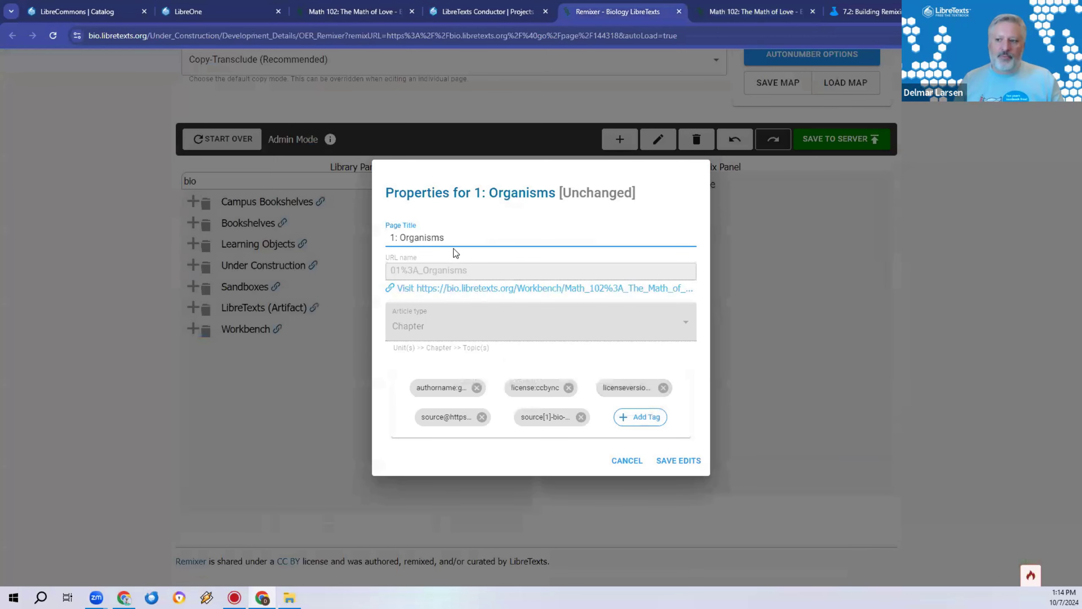
pyautogui.write('and Love')
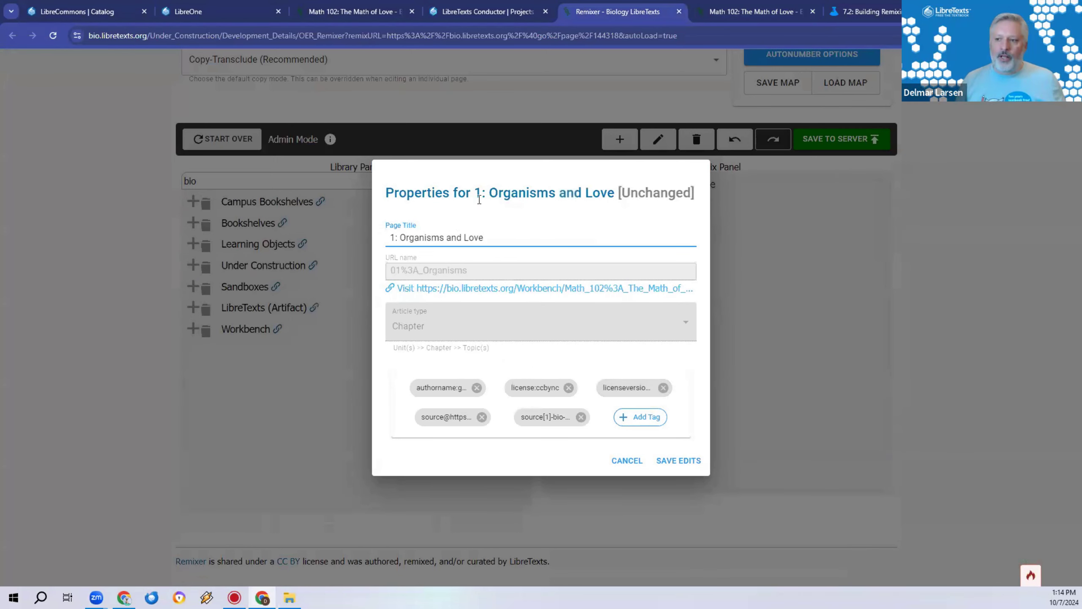
pyautogui.click(678, 460)
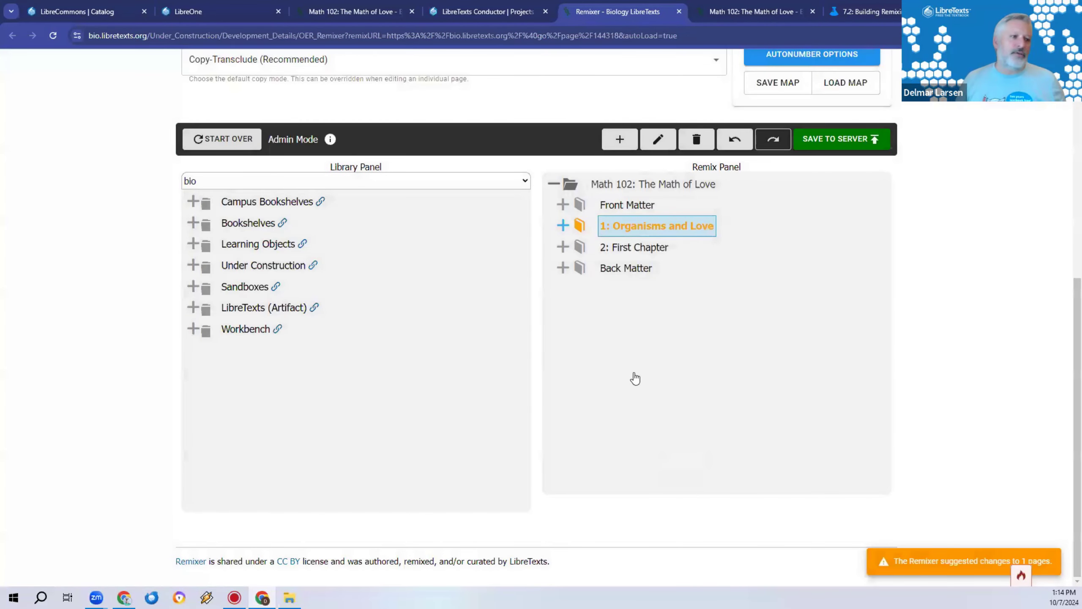
# Rename chapter 2: First Chapter as 2: My First Love, with a person's first name in parentheses
pyautogui.doubleClick(622, 247)
pyautogui.moveTo(478, 252); pyautogui.dragTo(401, 255)
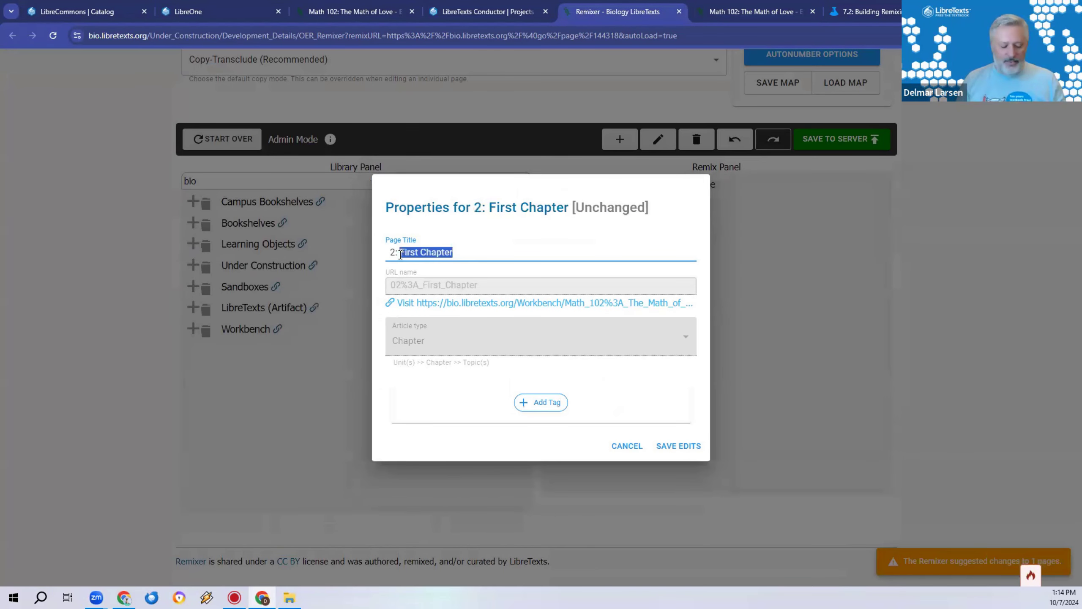
pyautogui.write('My First Love (Brenda)')
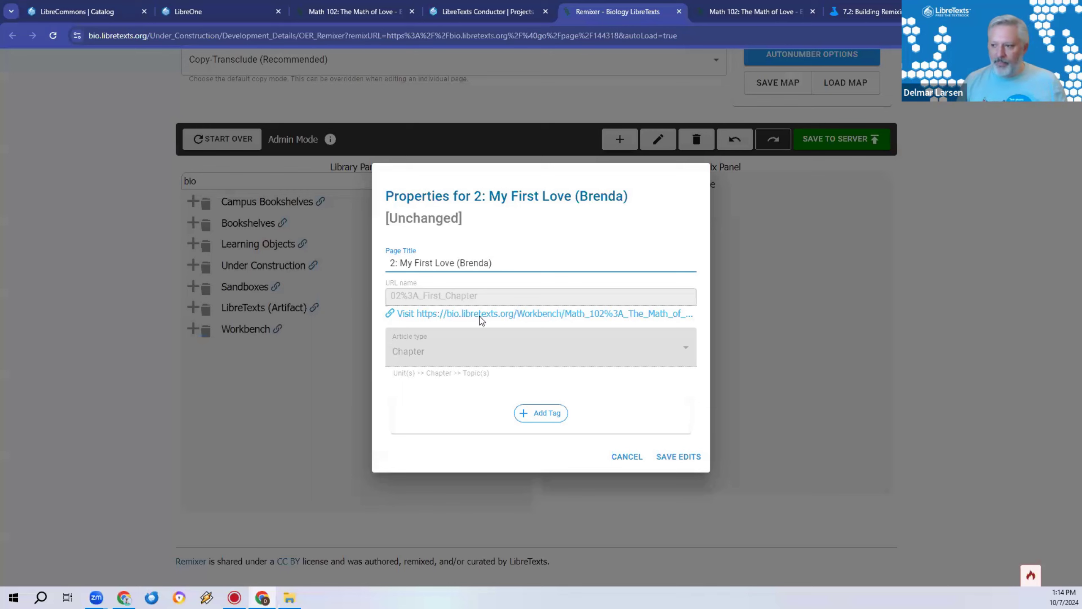
pyautogui.click(681, 448)
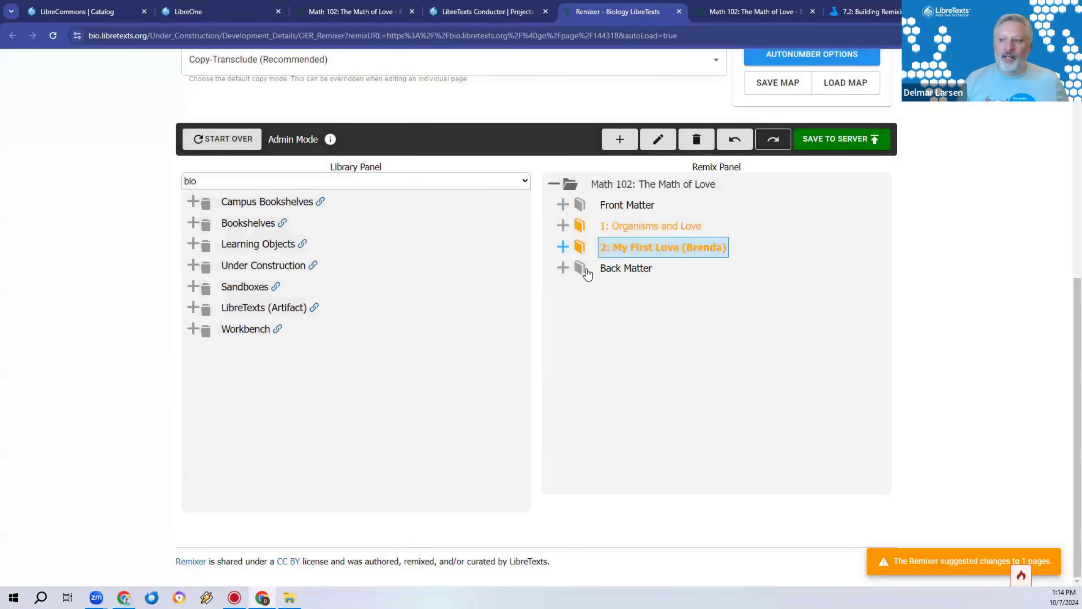
# Mark 2.2: New Page in chapter 2 for deletion
pyautogui.click(563, 246)
pyautogui.click(640, 289)
pyautogui.click(687, 143)
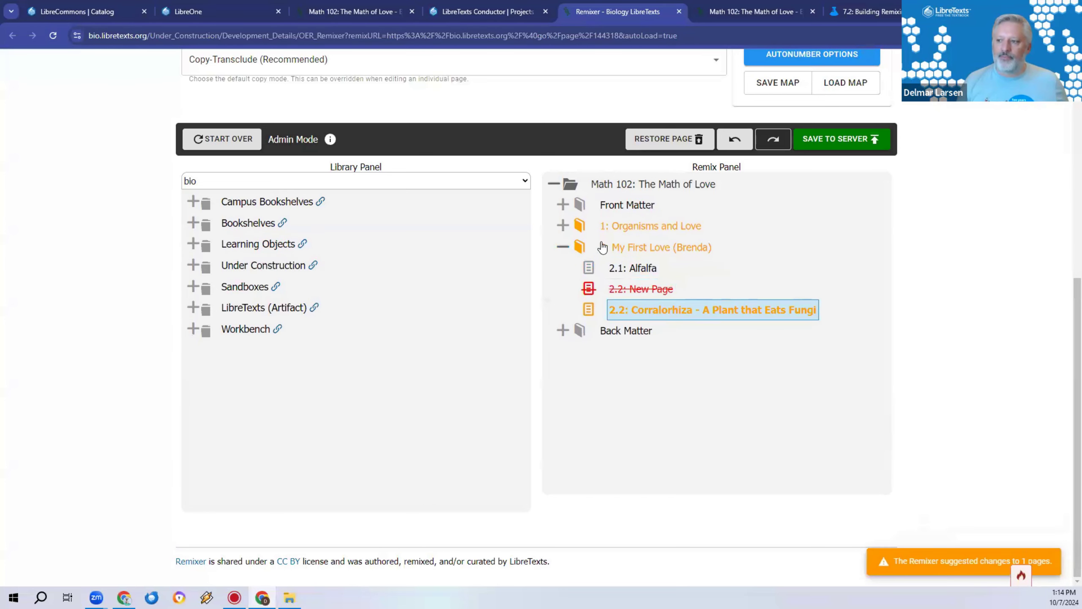
# In chapter 1, move Clubmosses - Lycopodium ahead of Bracket Fungi and Cryptomonads ahead of Corn
pyautogui.click(565, 227)
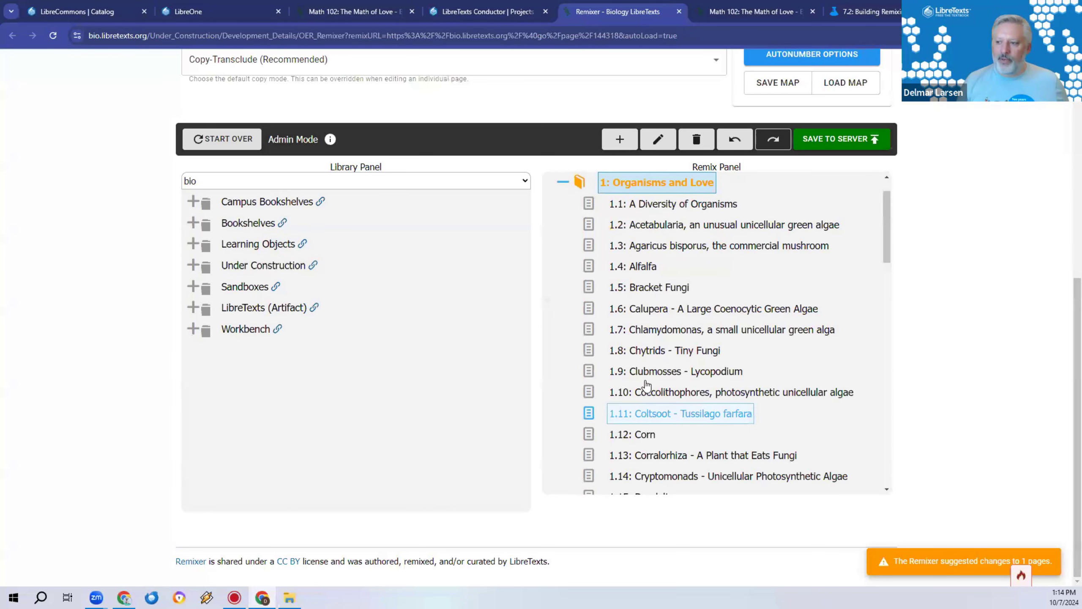
pyautogui.moveTo(643, 374); pyautogui.dragTo(641, 288)
pyautogui.moveTo(643, 476); pyautogui.dragTo(652, 452)
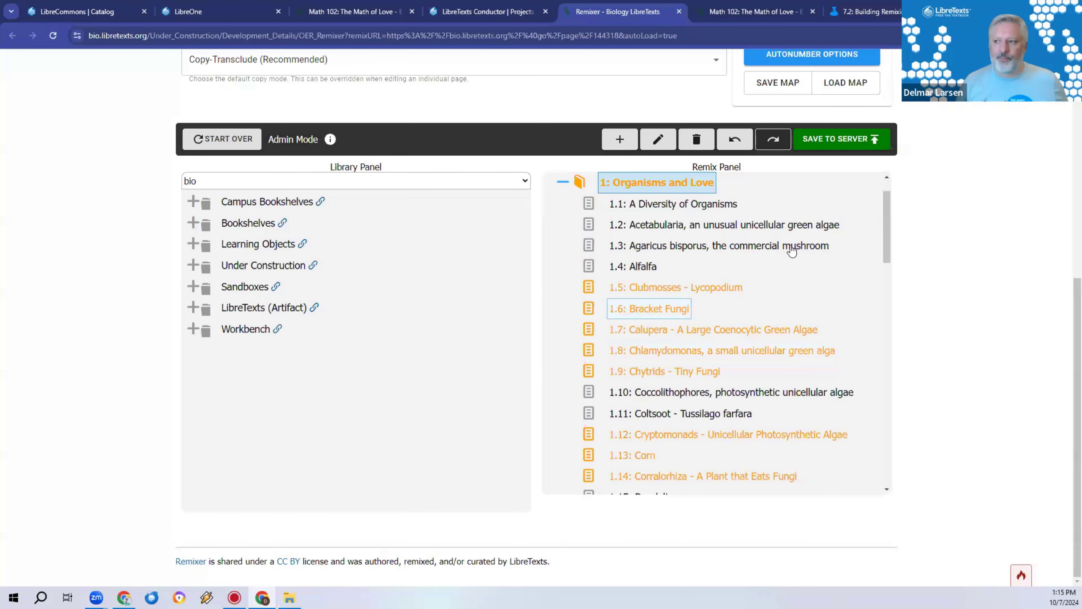
# Save the revised remix to the server and reload the current text for further revision
pyautogui.click(857, 138)
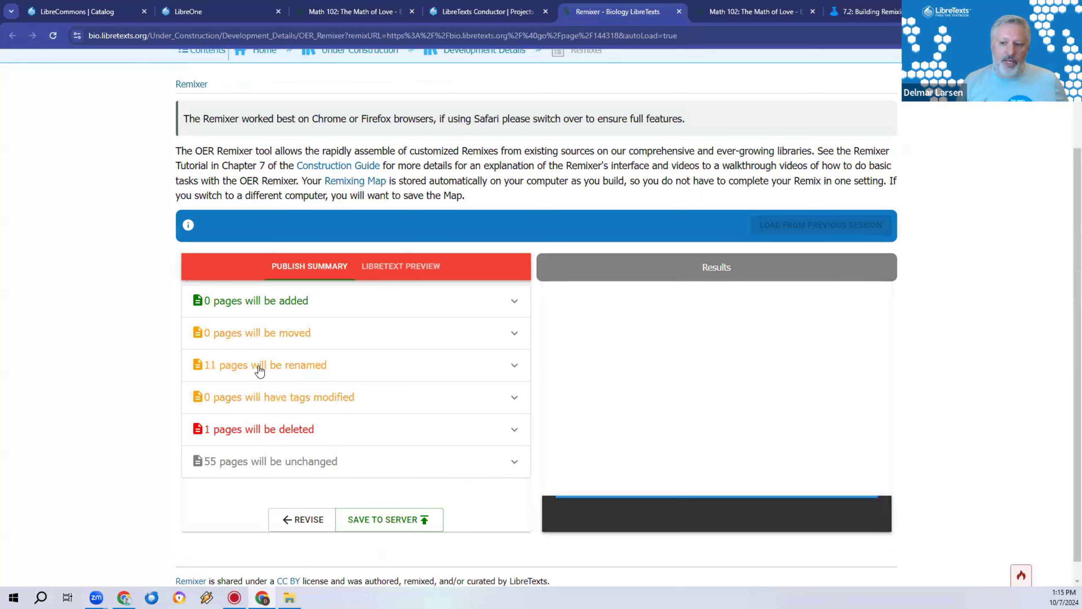
pyautogui.click(379, 522)
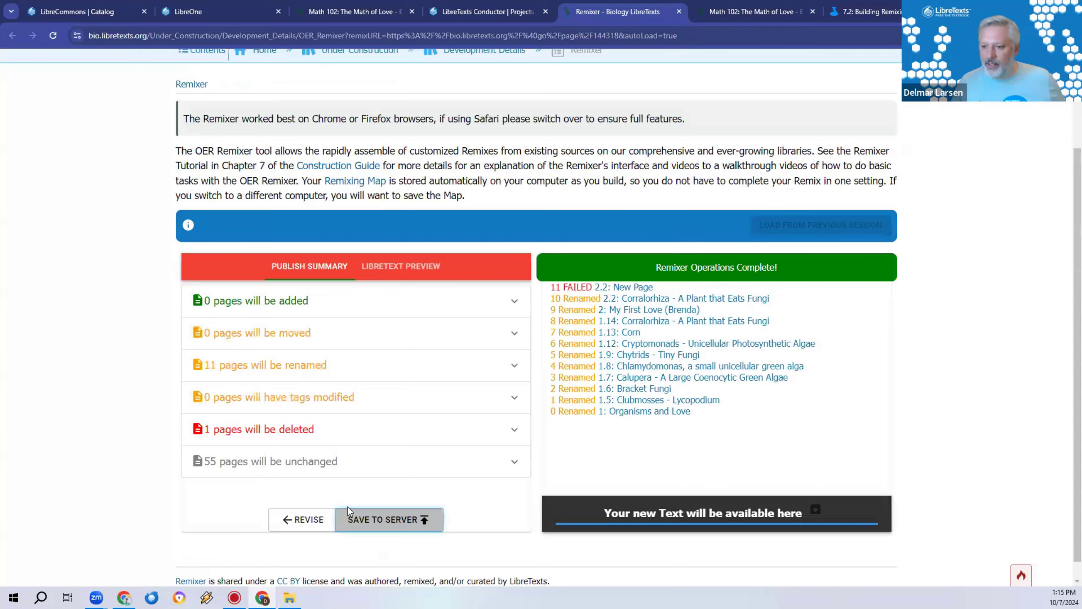
pyautogui.click(300, 519)
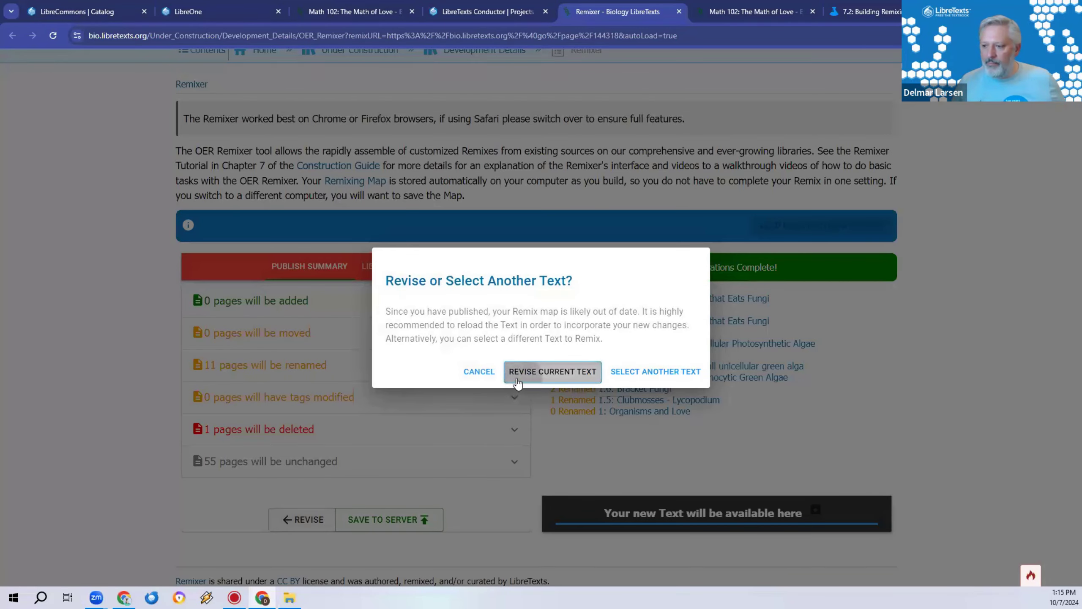
pyautogui.click(590, 370)
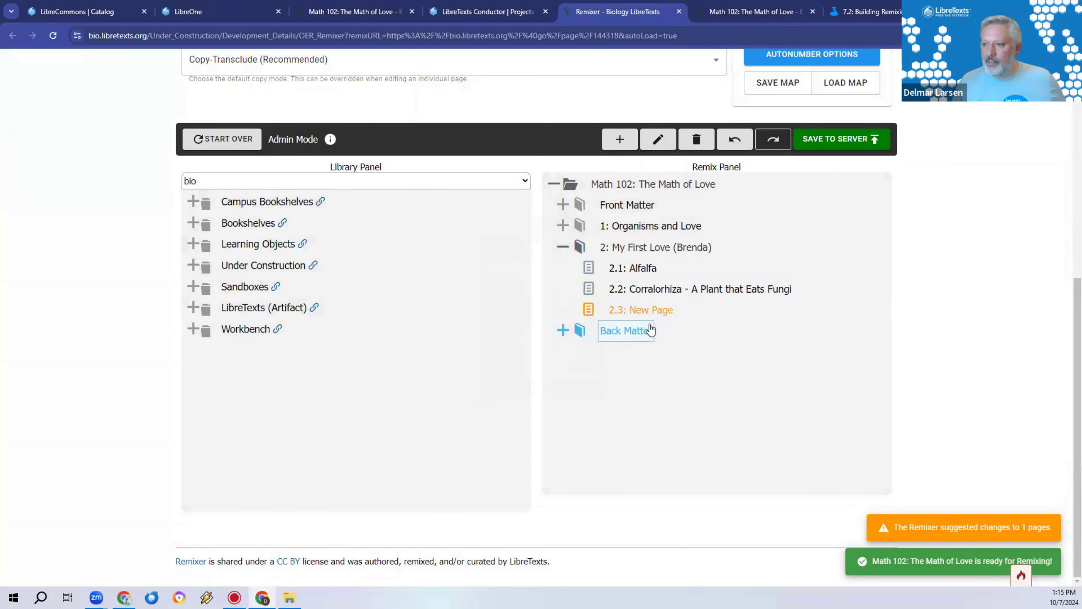
# Mark 2.3: New Page in chapter 2 for deletion and save the remix to the server
pyautogui.click(641, 310)
pyautogui.click(696, 139)
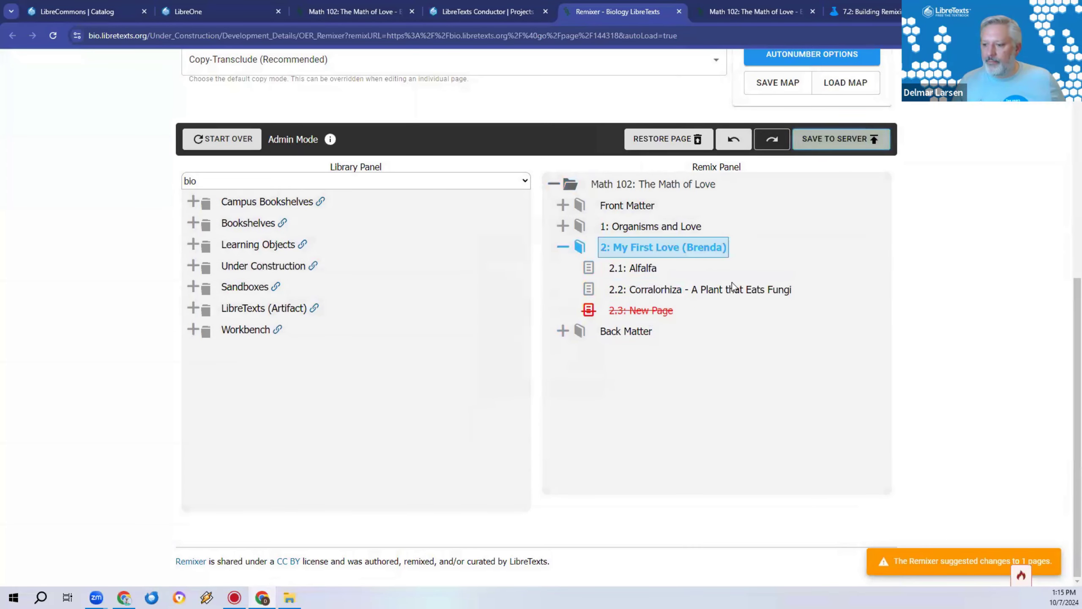
pyautogui.click(841, 139)
pyautogui.click(409, 519)
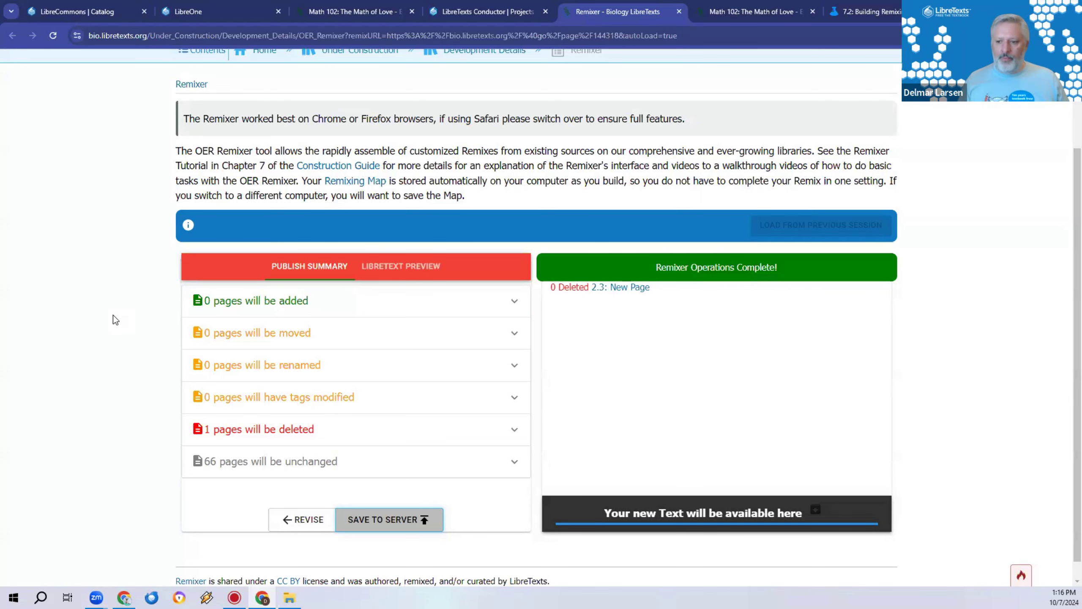
# Reload the current text for revision and switch the Library Panel to the Statistics library
pyautogui.click(294, 519)
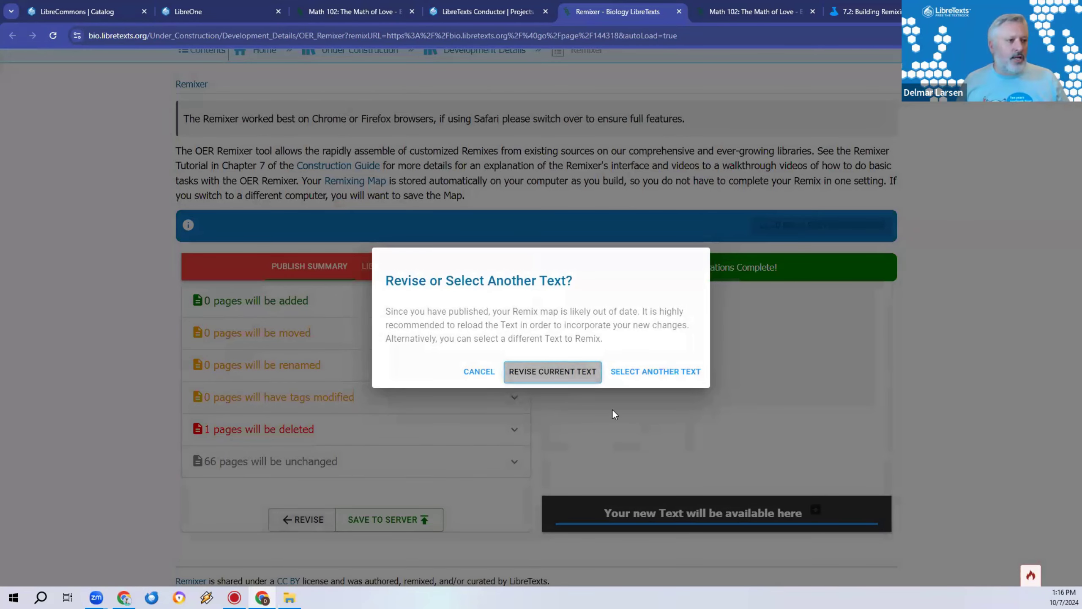
pyautogui.press('Return')
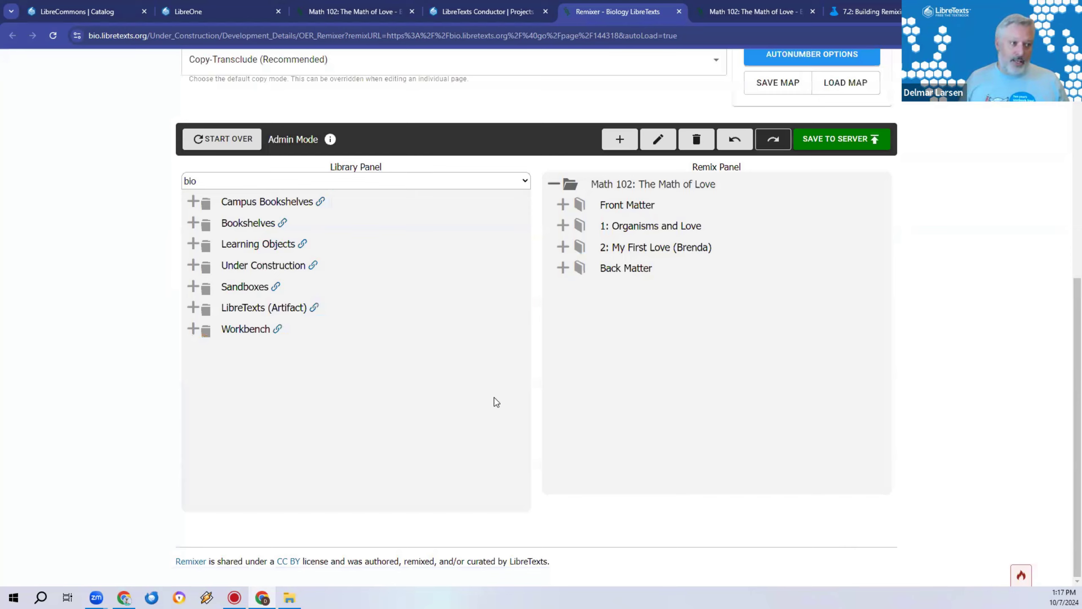
pyautogui.click(220, 183)
pyautogui.click(219, 183)
pyautogui.click(220, 183)
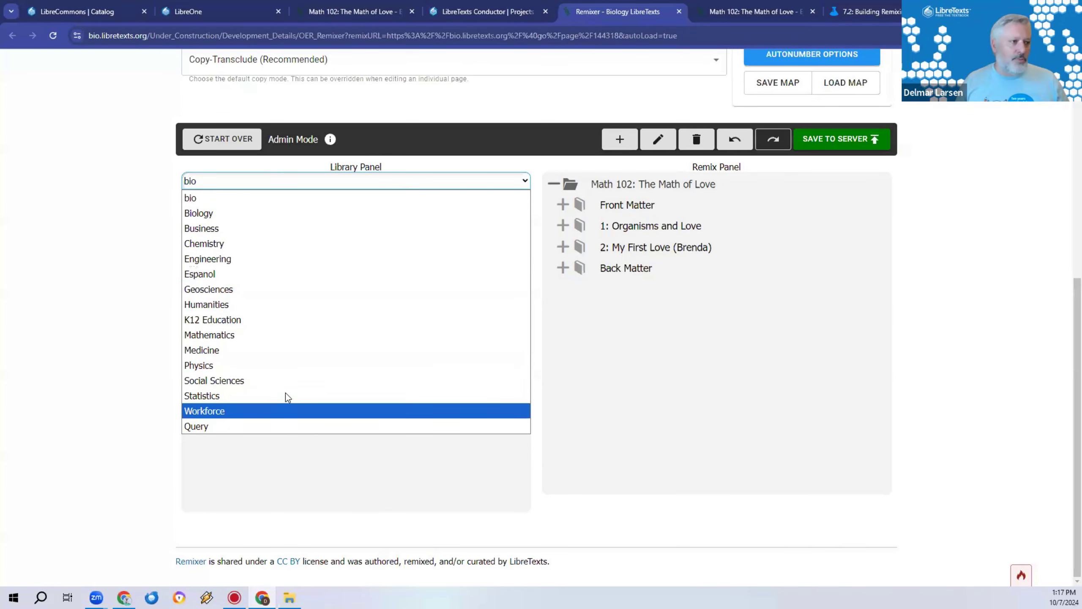
pyautogui.click(208, 180)
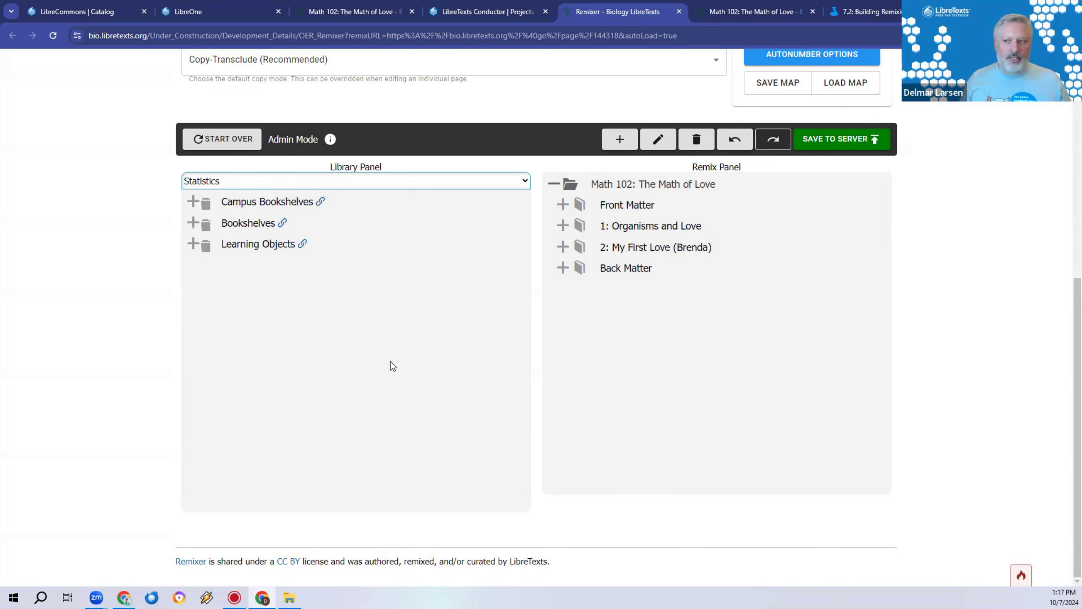
# In chapter 1: Organisms and Love, move Chytrids - Tiny Fungi ahead of Alfalfa
pyautogui.click(571, 253)
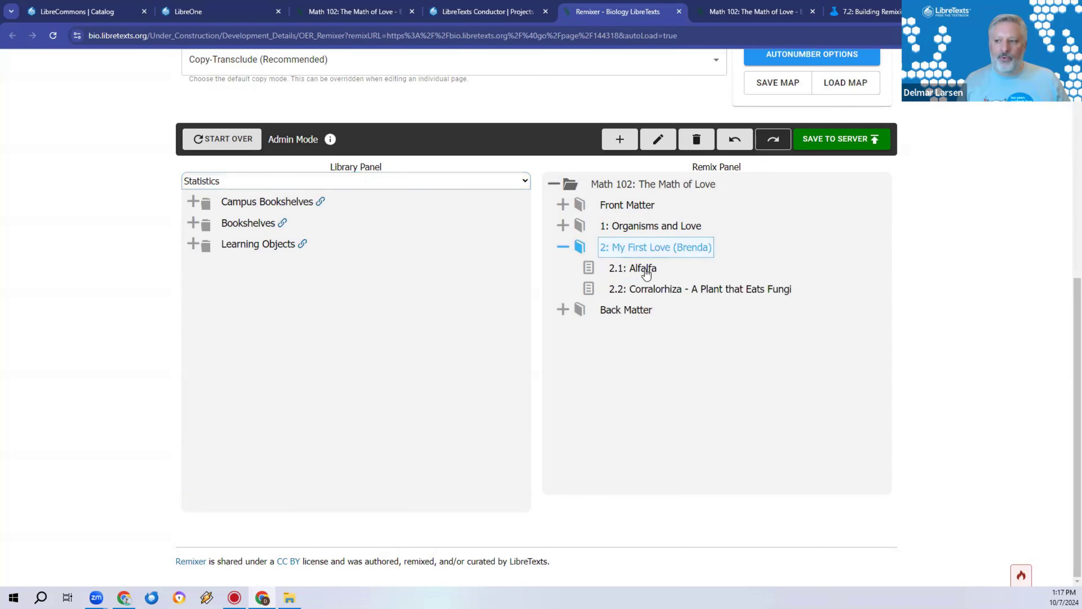
pyautogui.click(563, 225)
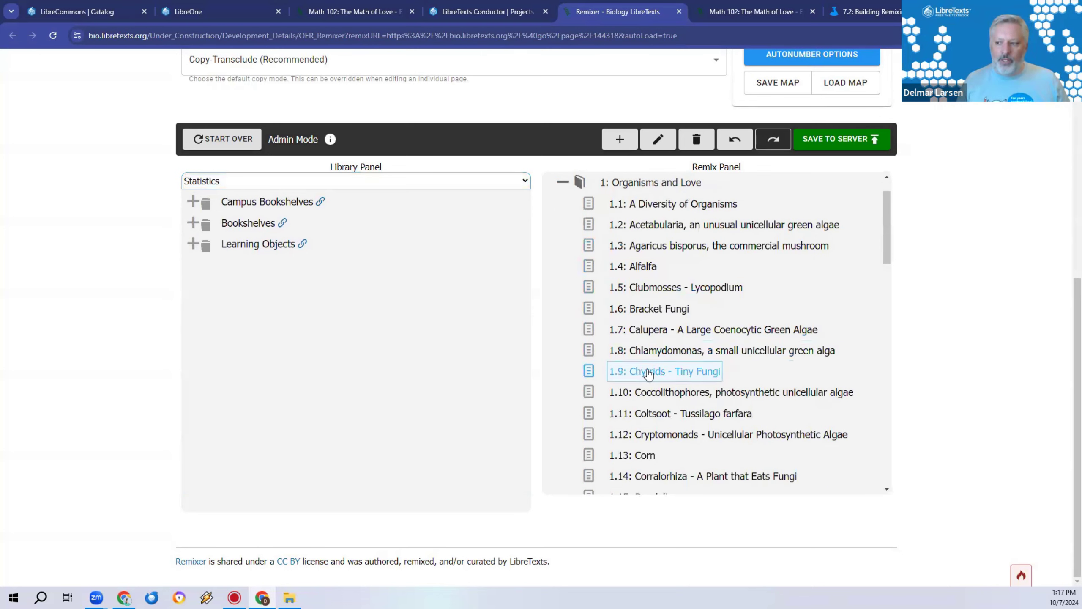
pyautogui.moveTo(647, 374); pyautogui.dragTo(682, 267)
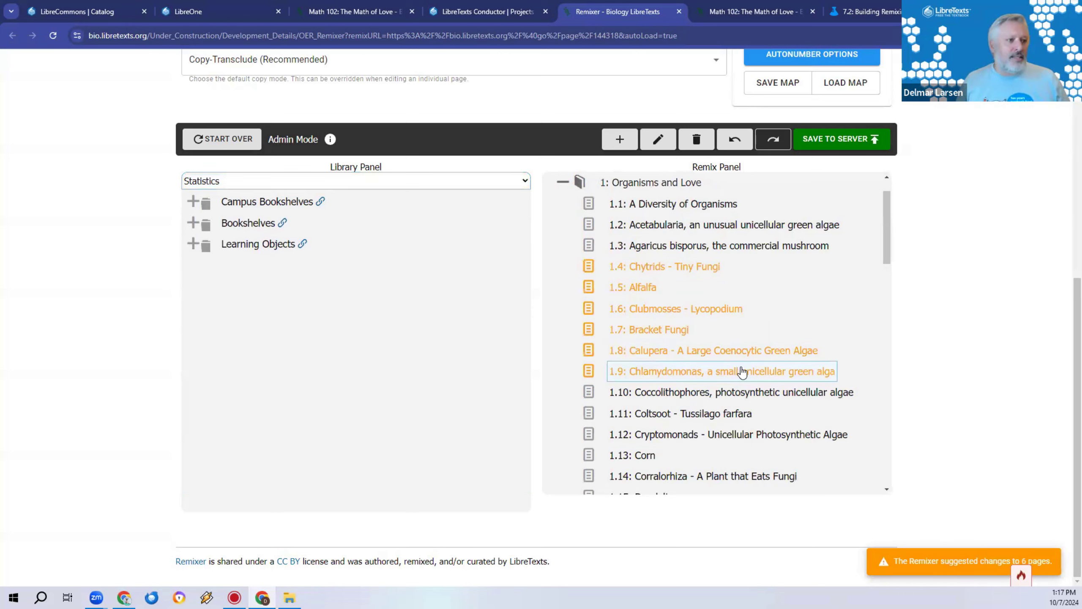
# Mark 1.2: Acetabularia, an unusual unicellular green algae for deletion and select the textbook's root entry
pyautogui.click(750, 224)
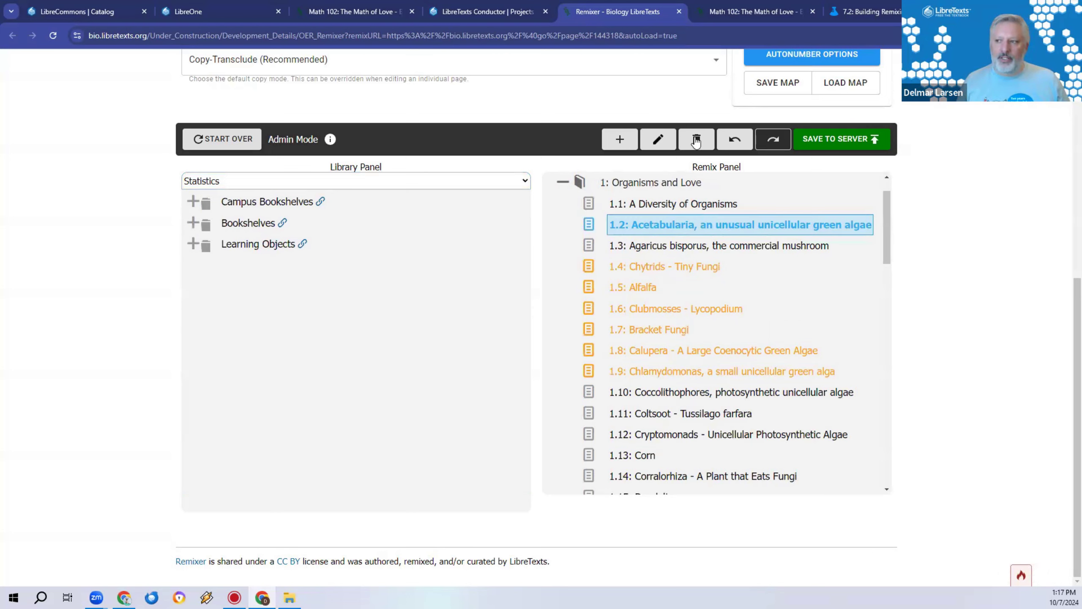
pyautogui.click(696, 139)
pyautogui.click(842, 139)
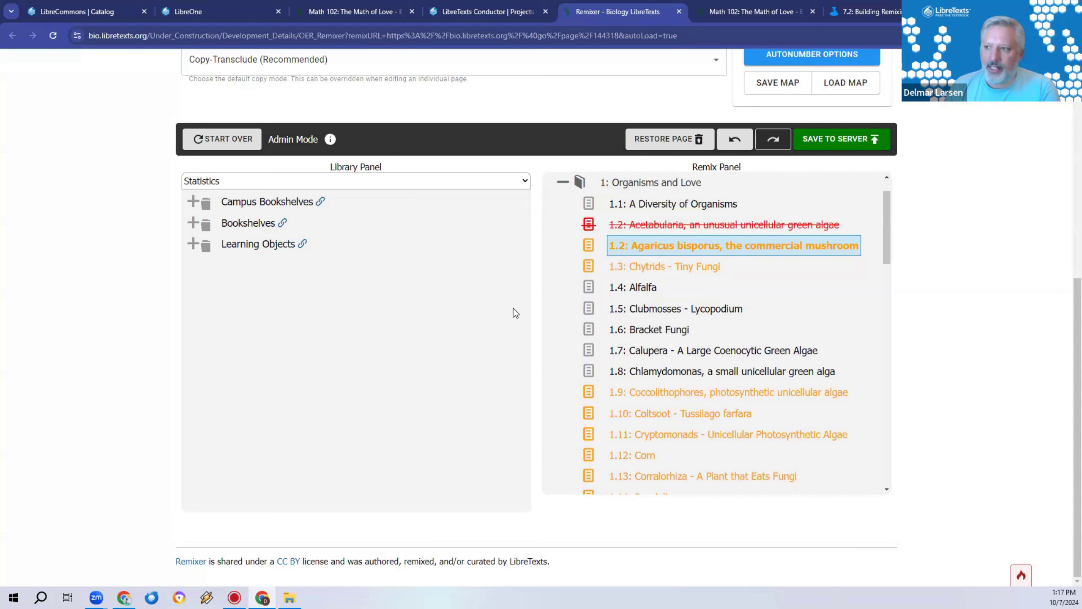
pyautogui.scroll(1, 746, 303)
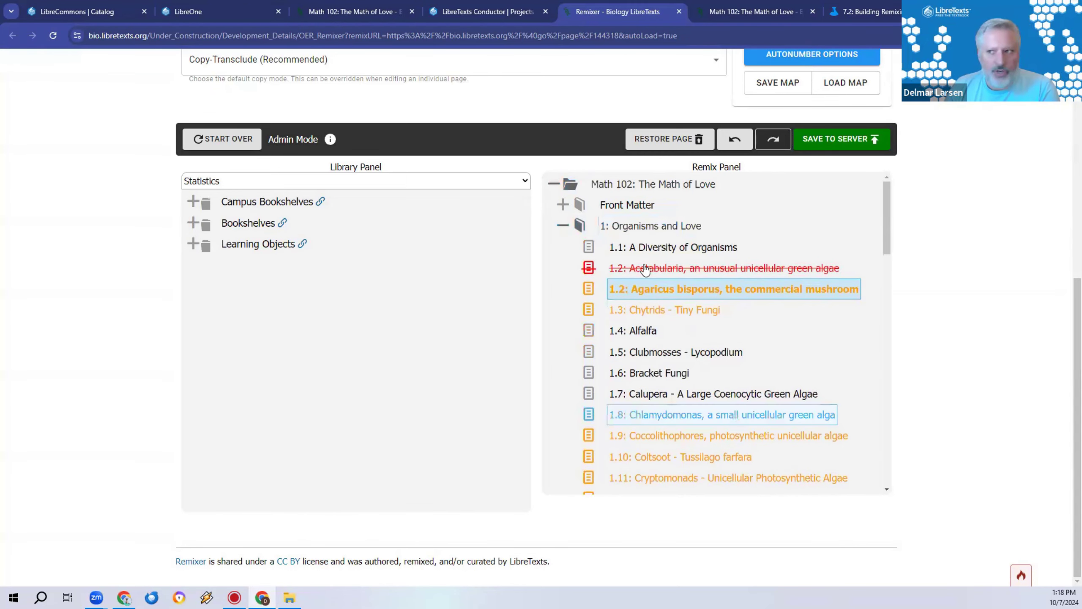
pyautogui.click(699, 143)
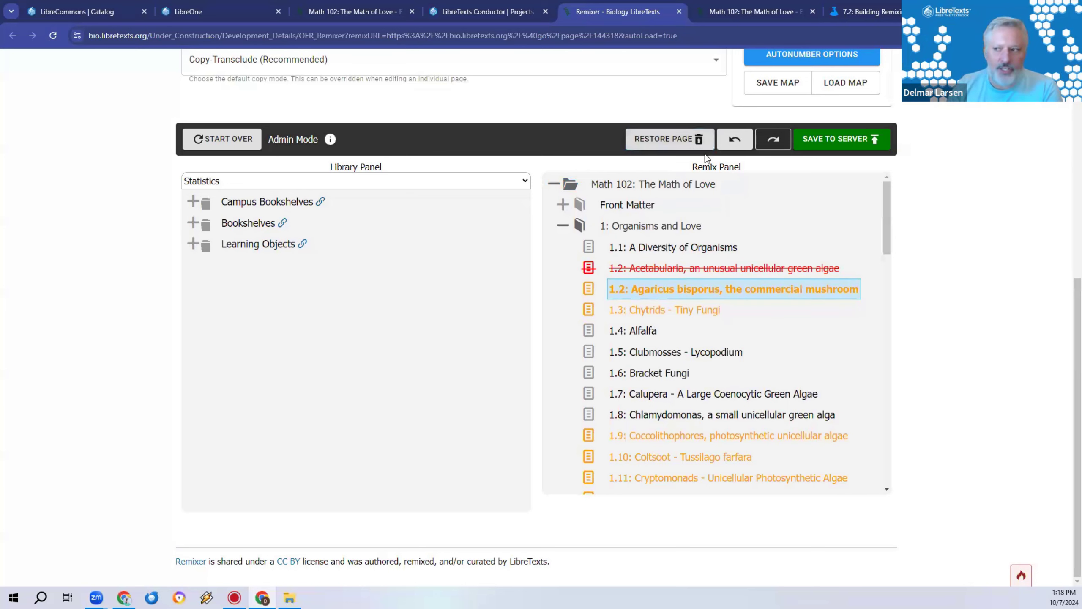
pyautogui.click(701, 183)
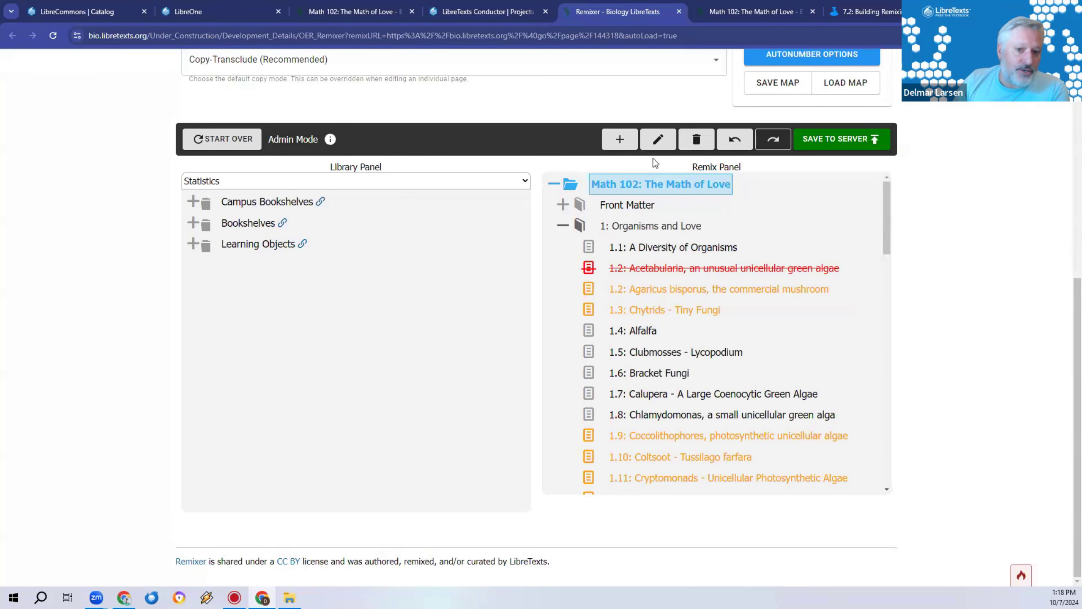
pyautogui.click(55, 120)
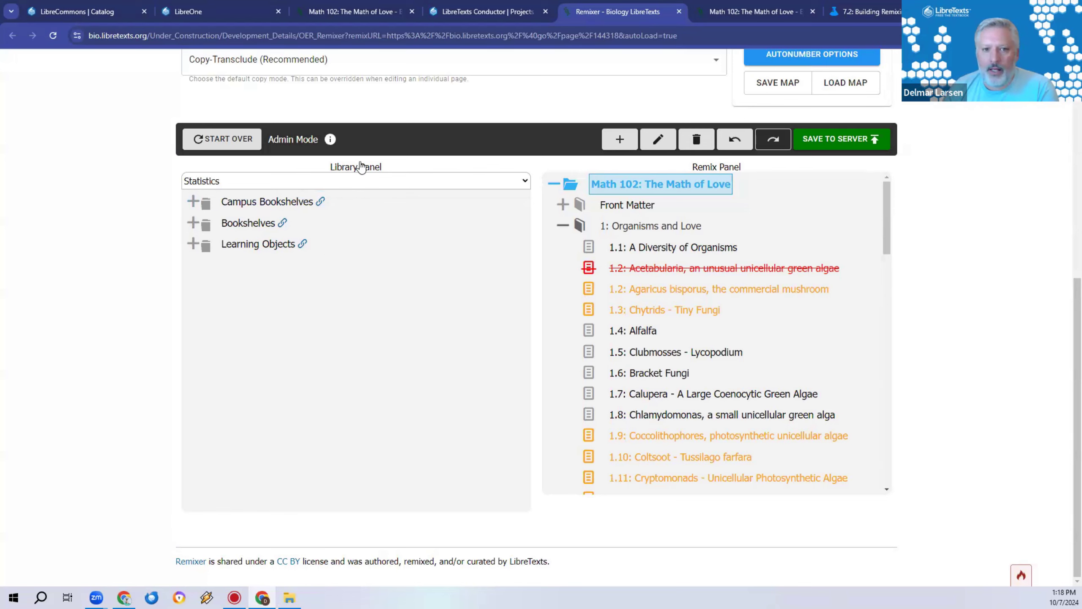
# Look at the Math 102: The Math of Love project page in Conductor and return to the Remixer
pyautogui.click(482, 11)
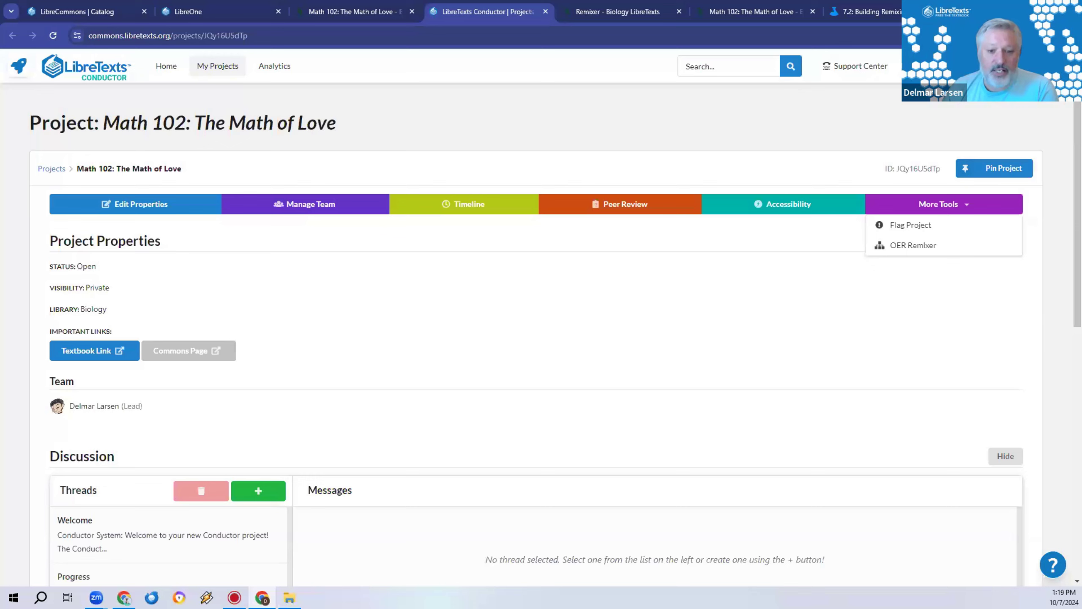
pyautogui.click(603, 8)
pyautogui.scroll(8, 178, 247)
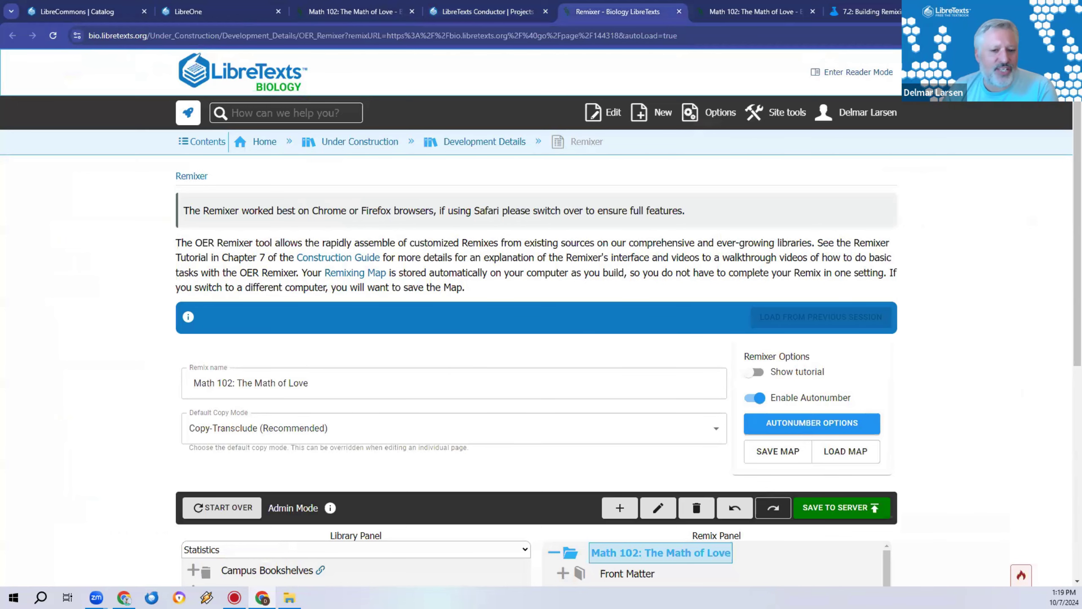
pyautogui.scroll(-5, 848, 401)
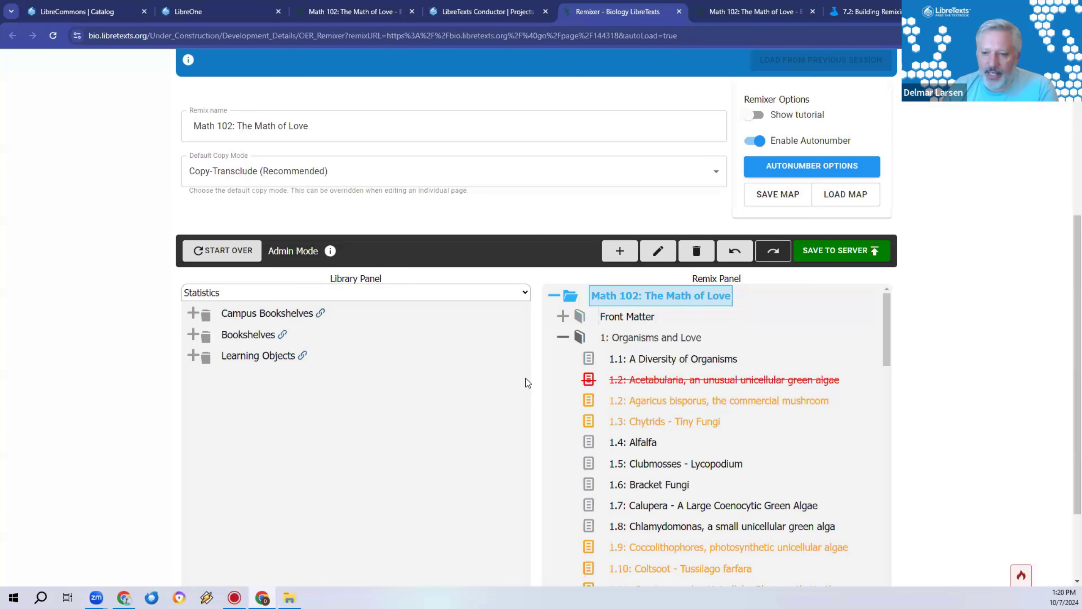
pyautogui.scroll(-3, 442, 389)
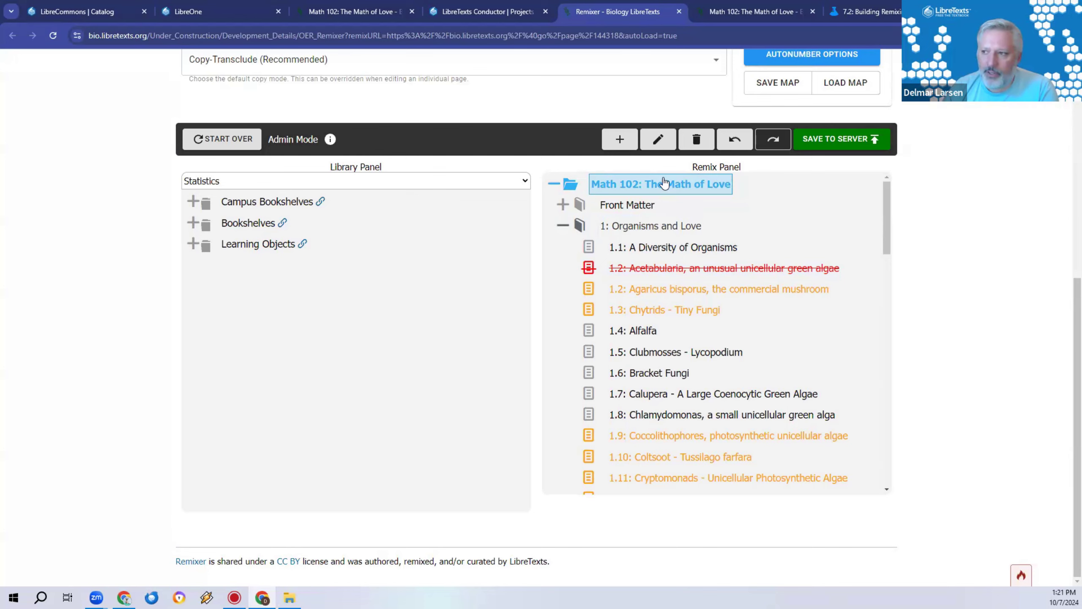
# Collapse chapters 1 and 2 and add a new chapter directly under Math 102: The Math of Love
pyautogui.click(563, 224)
pyautogui.click(620, 139)
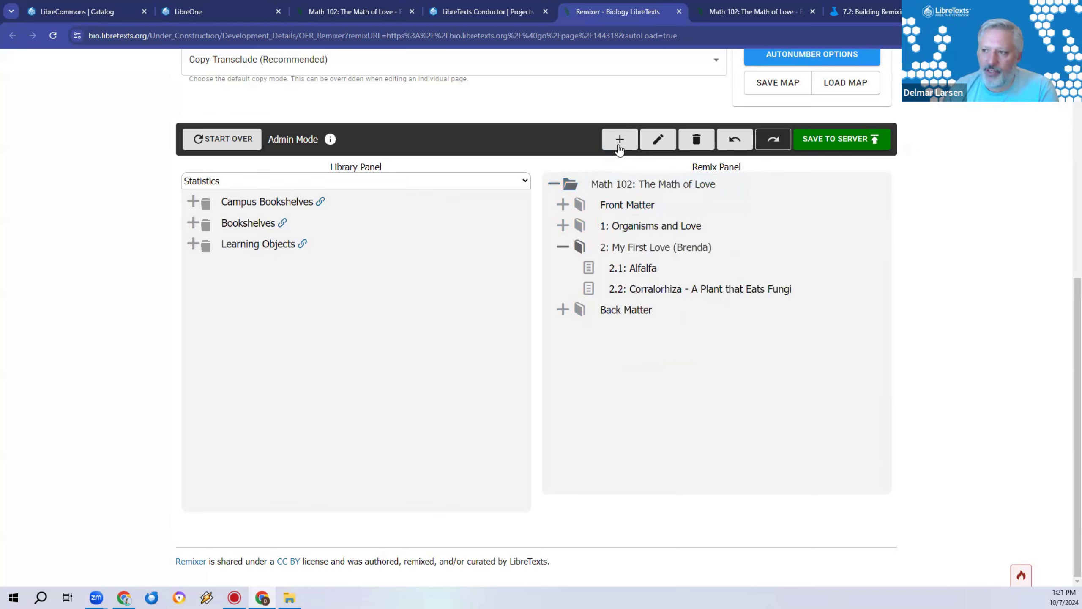
pyautogui.click(563, 247)
pyautogui.click(644, 185)
pyautogui.click(619, 146)
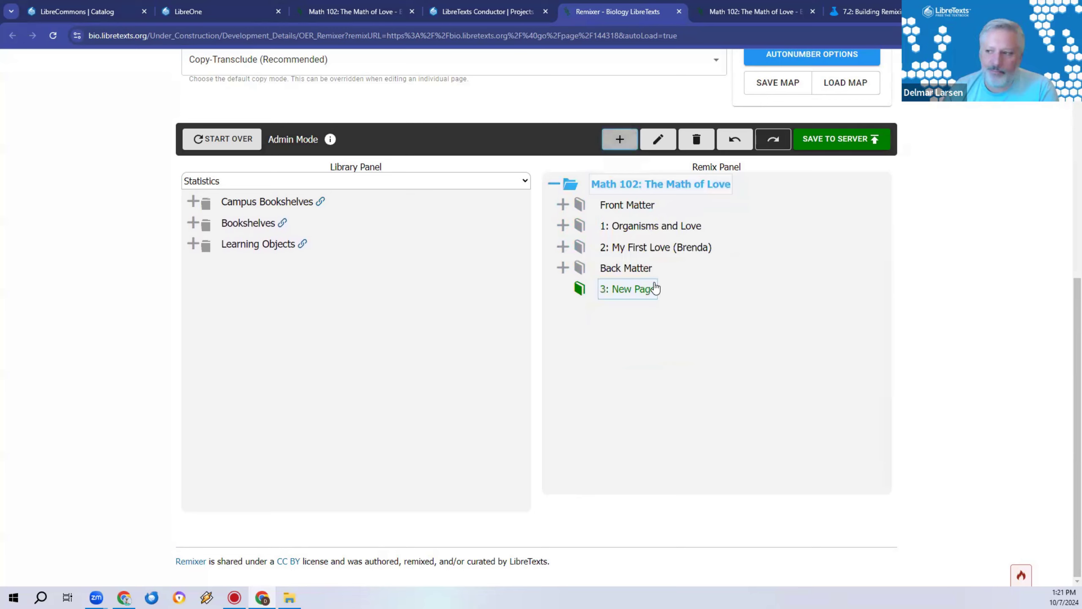
pyautogui.click(836, 138)
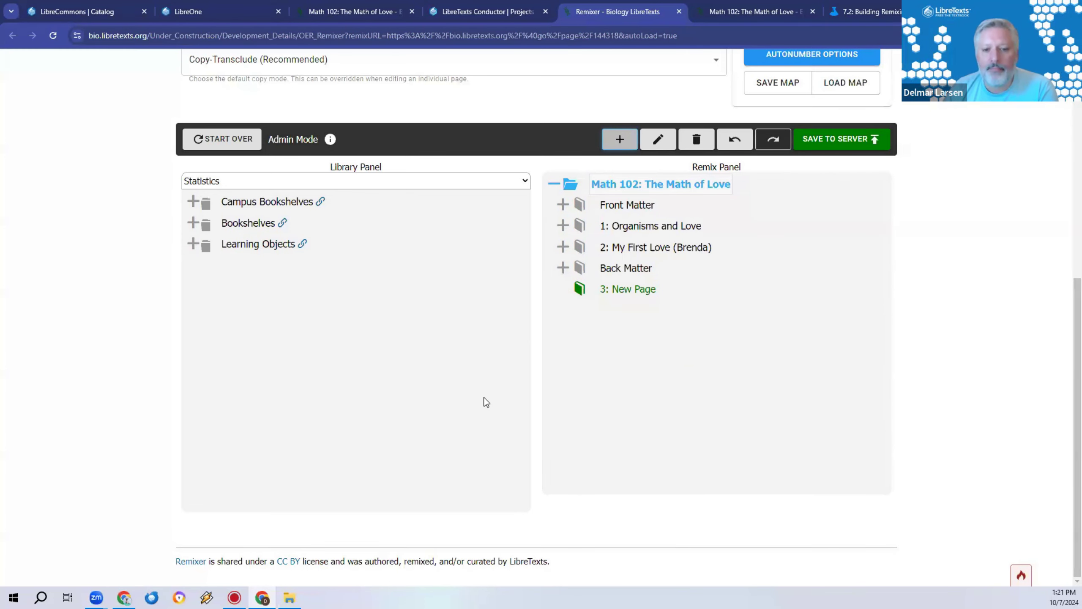
# Add four new pages inside chapter 3: New Page
pyautogui.click(605, 291)
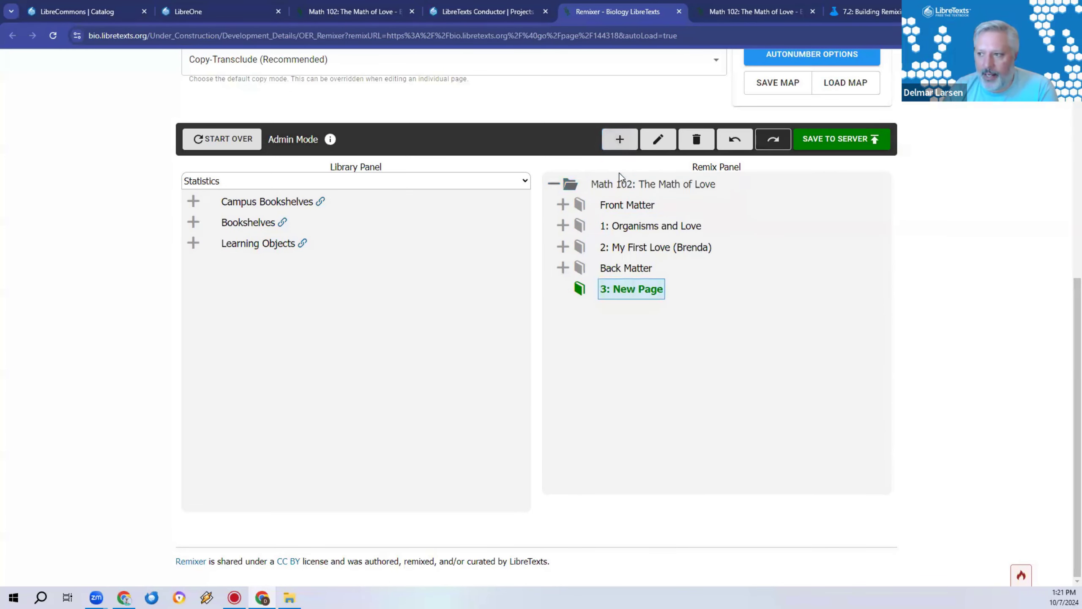
pyautogui.click(613, 144)
pyautogui.click(612, 145)
pyautogui.click(611, 146)
pyautogui.click(610, 146)
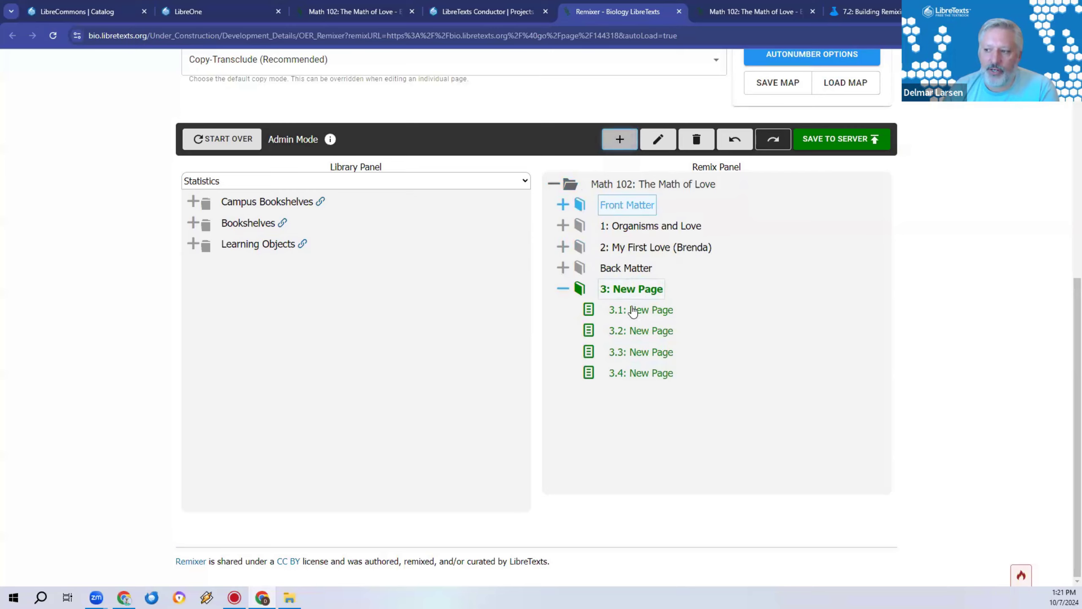
# Rename the new chapter 3 as "3: New Page986512"
pyautogui.doubleClick(626, 287)
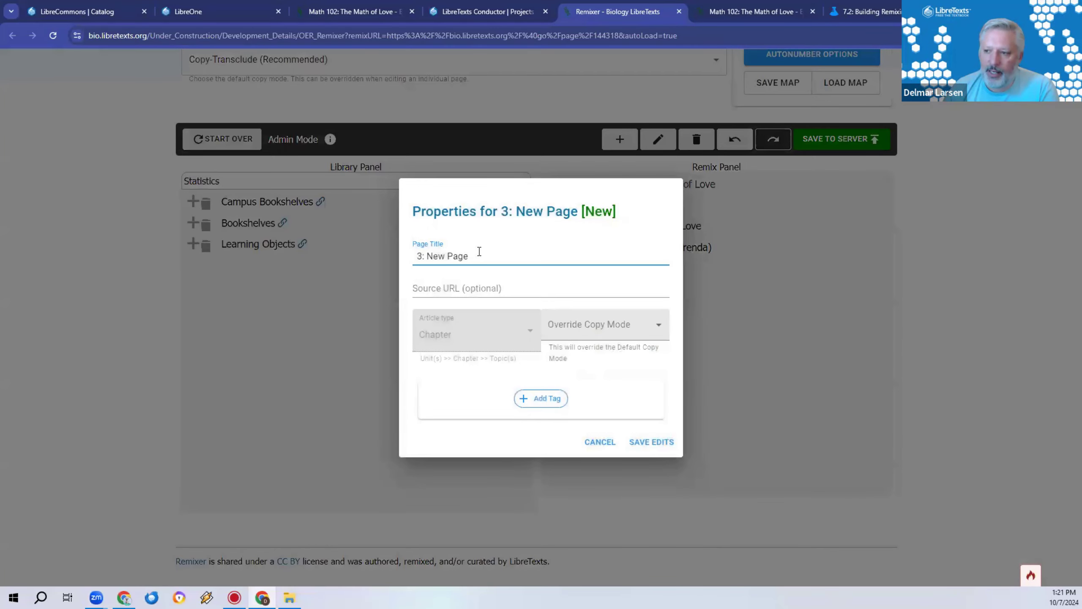
pyautogui.write('986512')
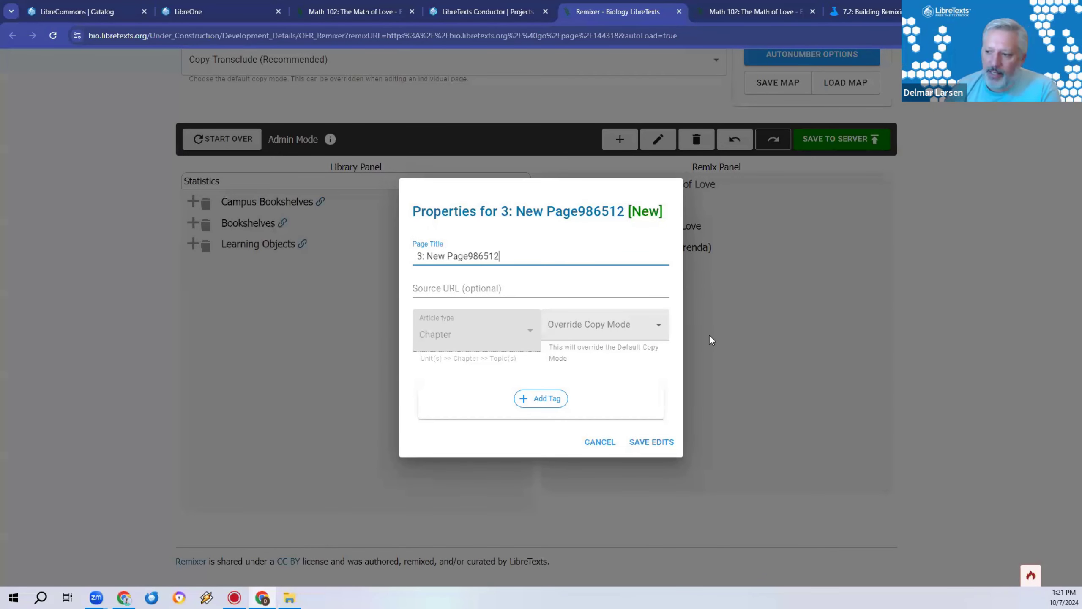
pyautogui.click(651, 442)
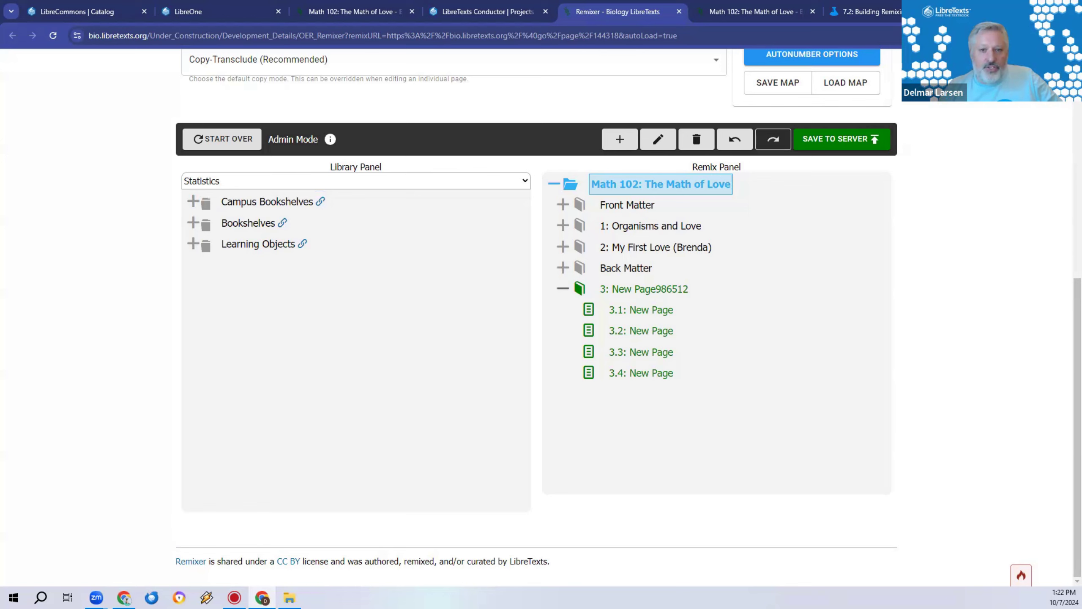
# Review the publish summary of pending page changes and return to revising the remix
pyautogui.click(837, 141)
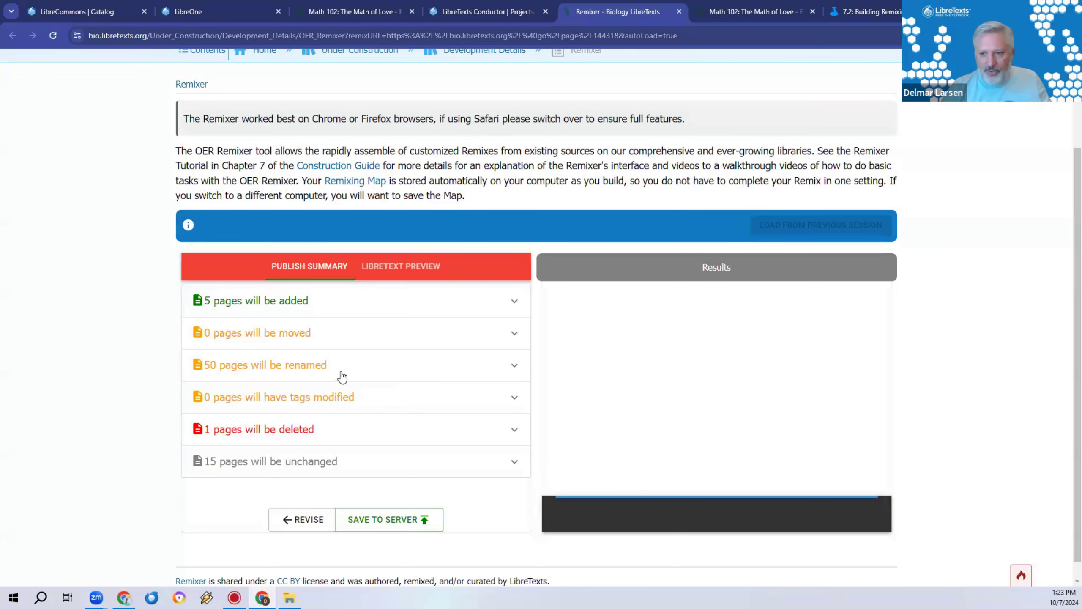
pyautogui.scroll(2, 339, 377)
pyautogui.scroll(-2, 144, 338)
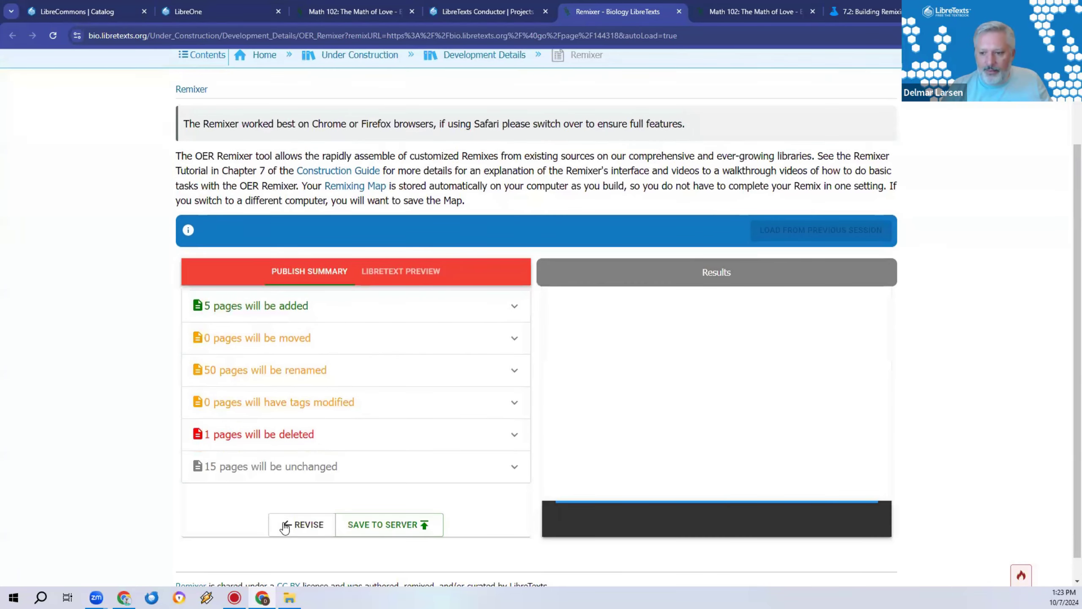
pyautogui.click(299, 523)
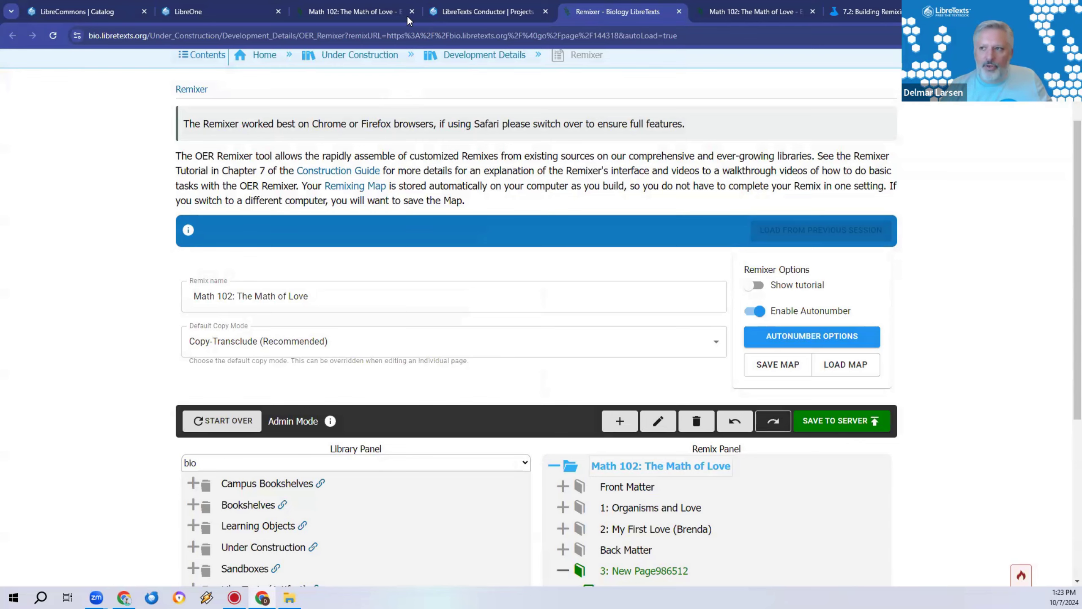
# Open the LibreTexts Commons catalog from LibreOne to view it and switch back to the Remixer
pyautogui.click(216, 12)
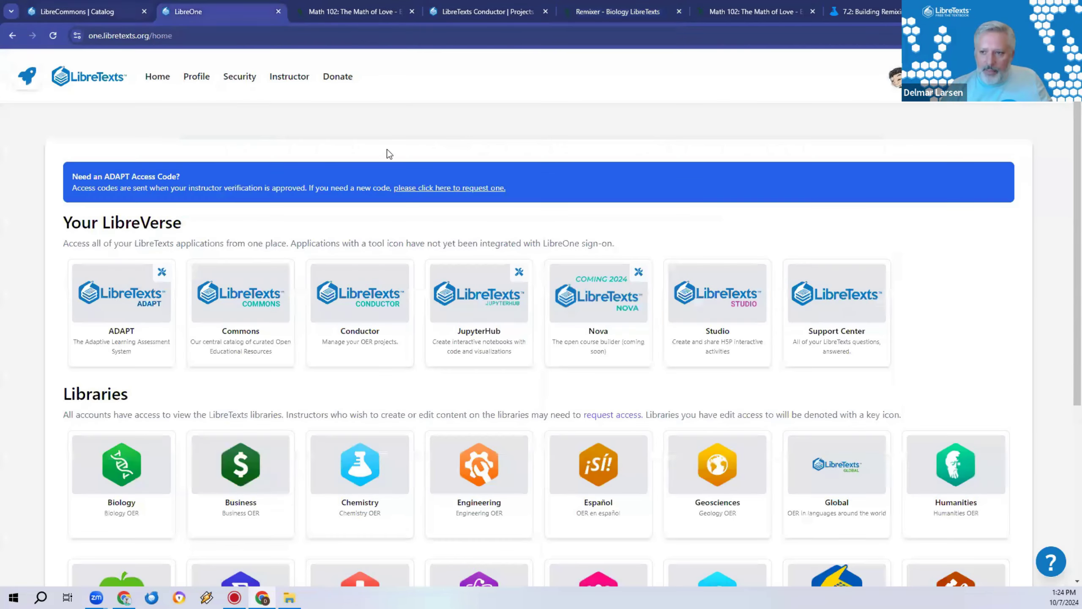
pyautogui.click(243, 299)
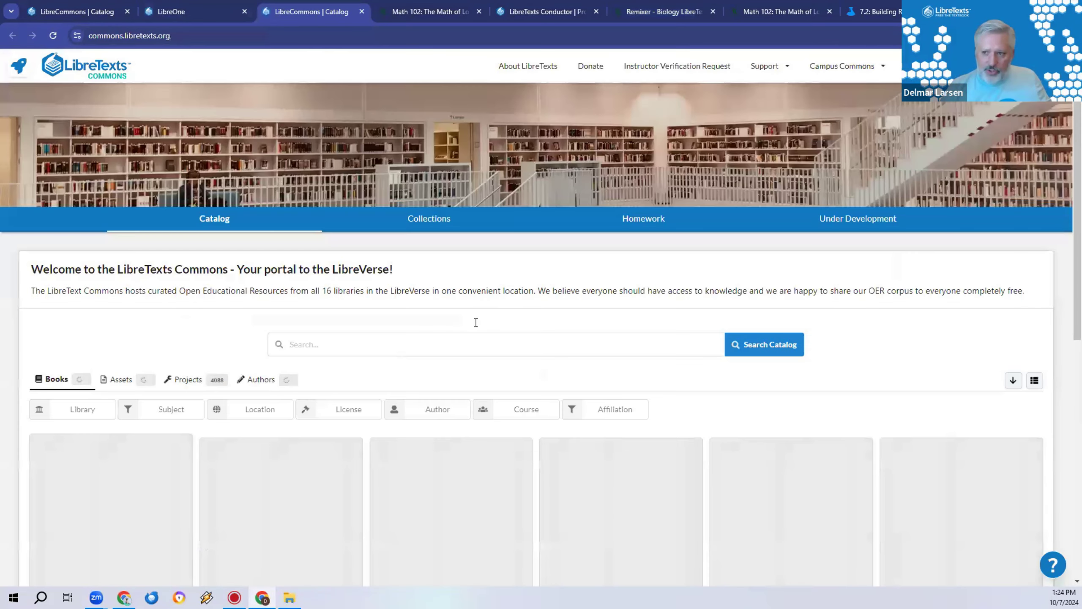
pyautogui.click(453, 345)
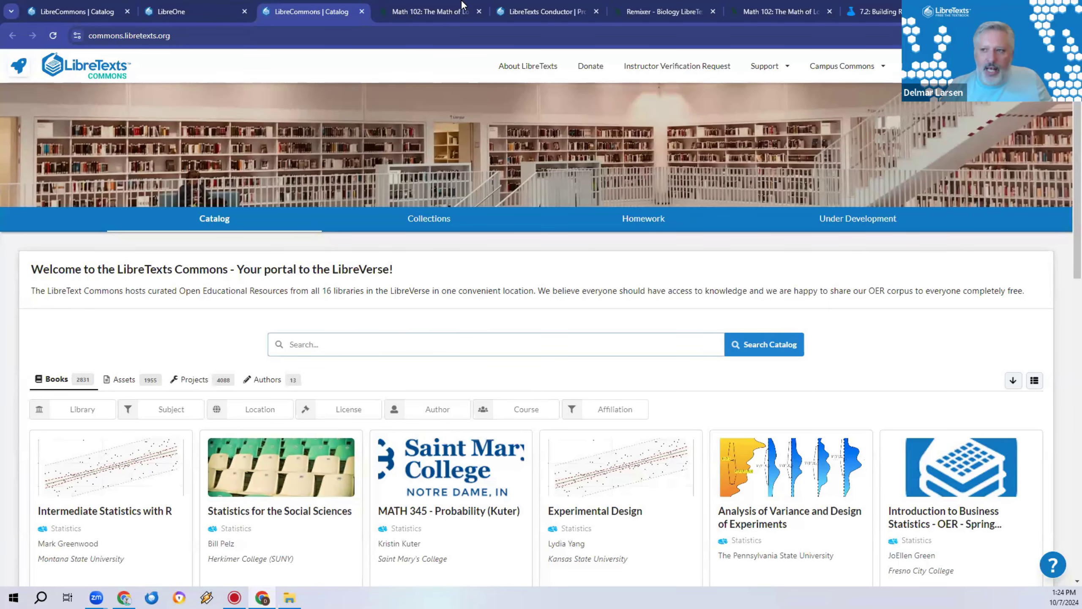
pyautogui.click(430, 9)
pyautogui.click(562, 7)
pyautogui.click(686, 10)
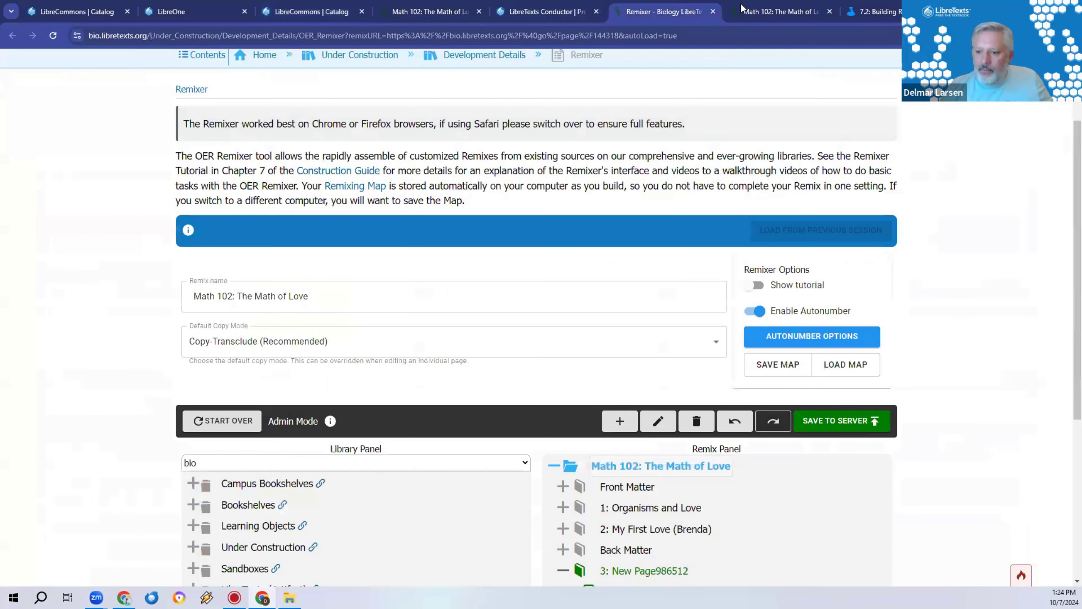
# Bring up the publish summary once more and go back to the remix outline without publishing
pyautogui.click(842, 420)
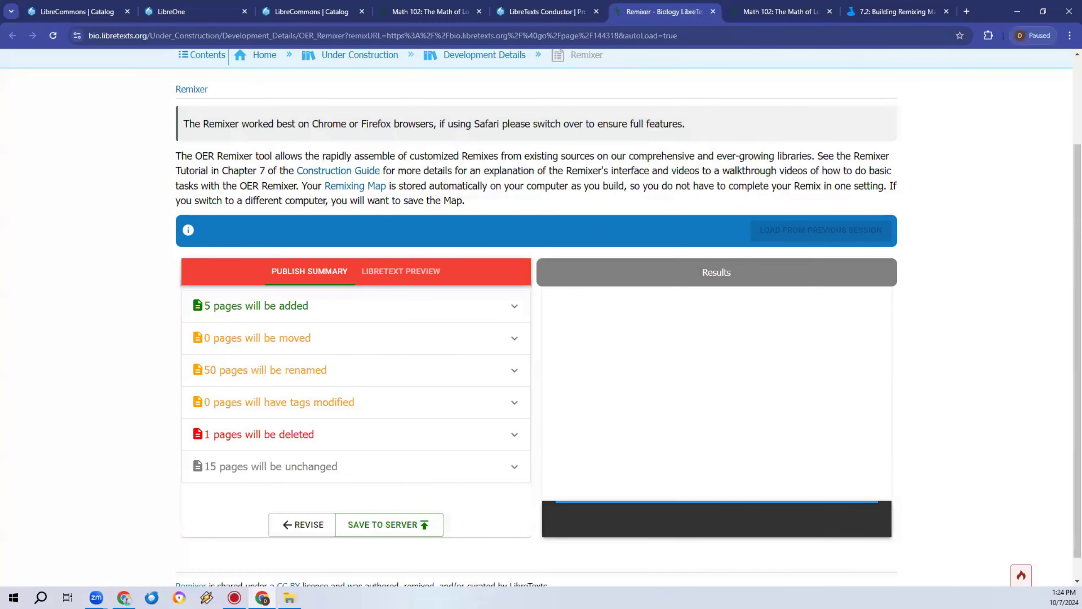
pyautogui.click(326, 534)
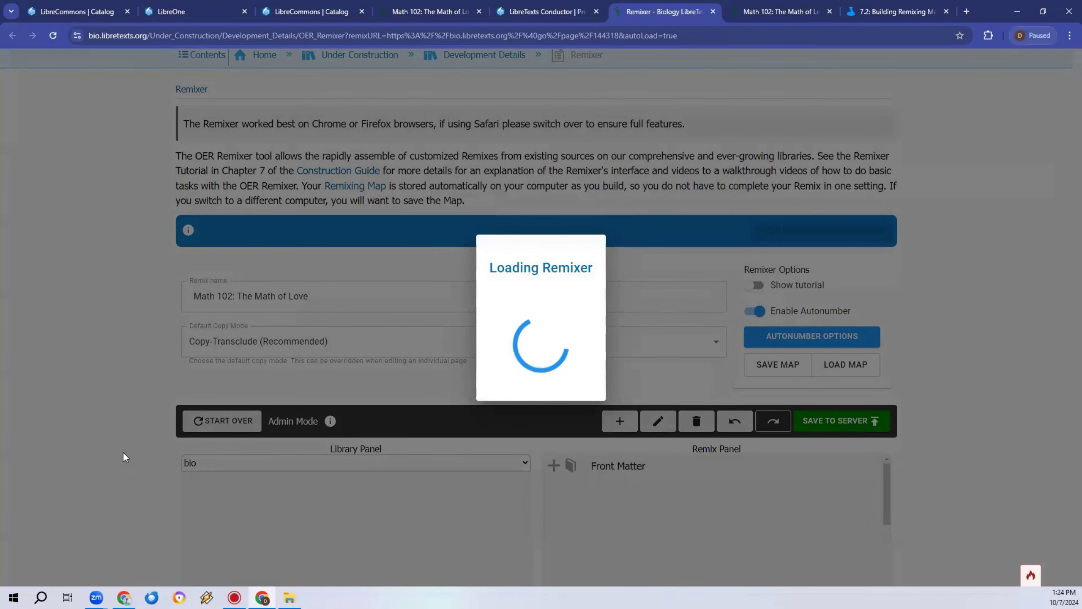
pyautogui.scroll(-5, 130, 451)
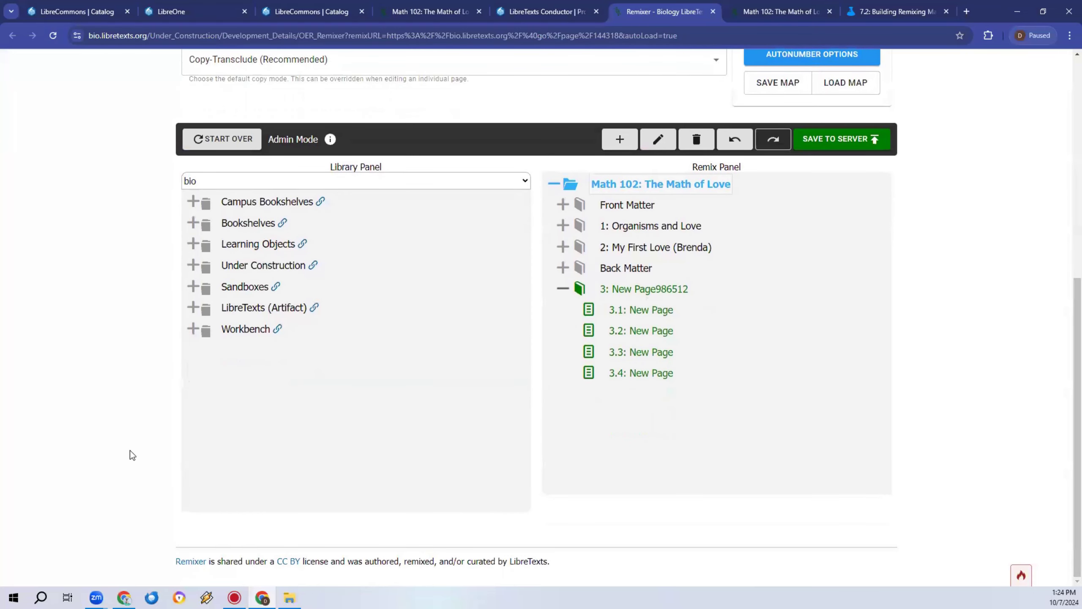
# Check the publish summary again, return to the outline without publishing and collapse chapter 3
pyautogui.click(828, 142)
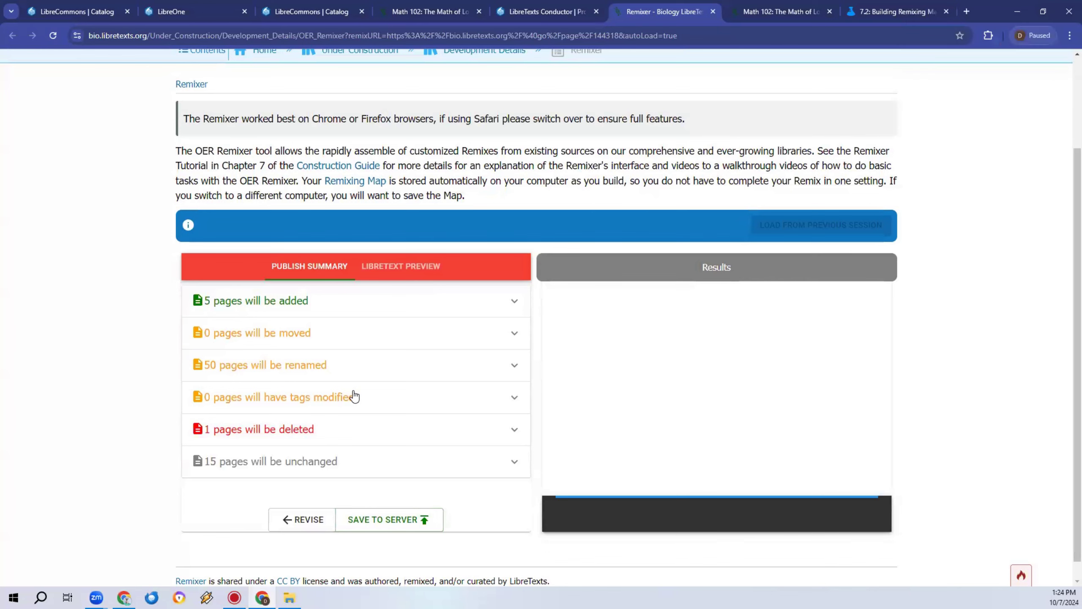
pyautogui.click(300, 519)
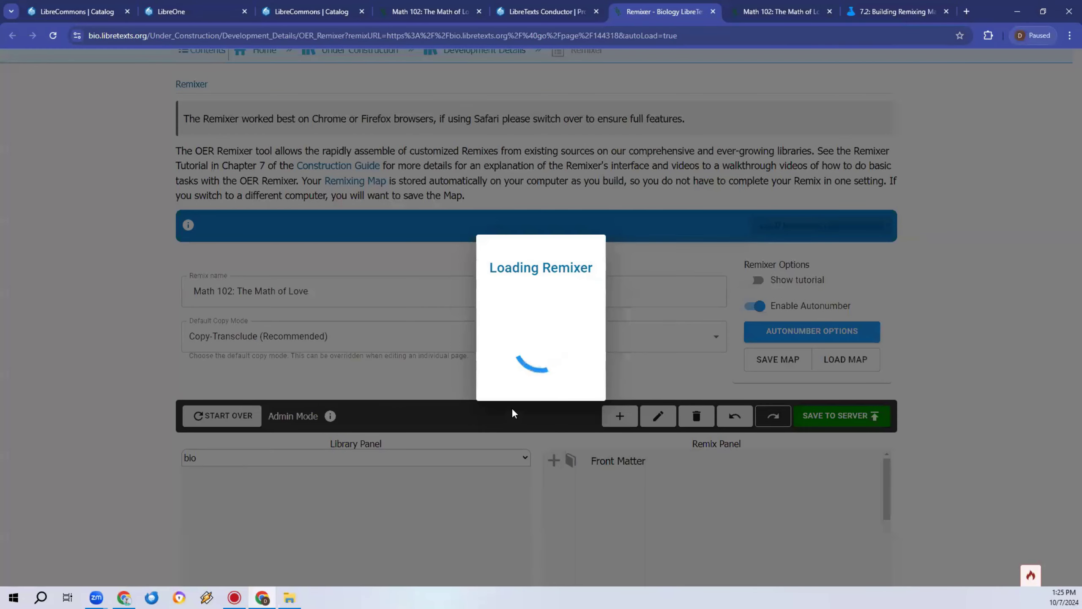
pyautogui.scroll(-5, 512, 406)
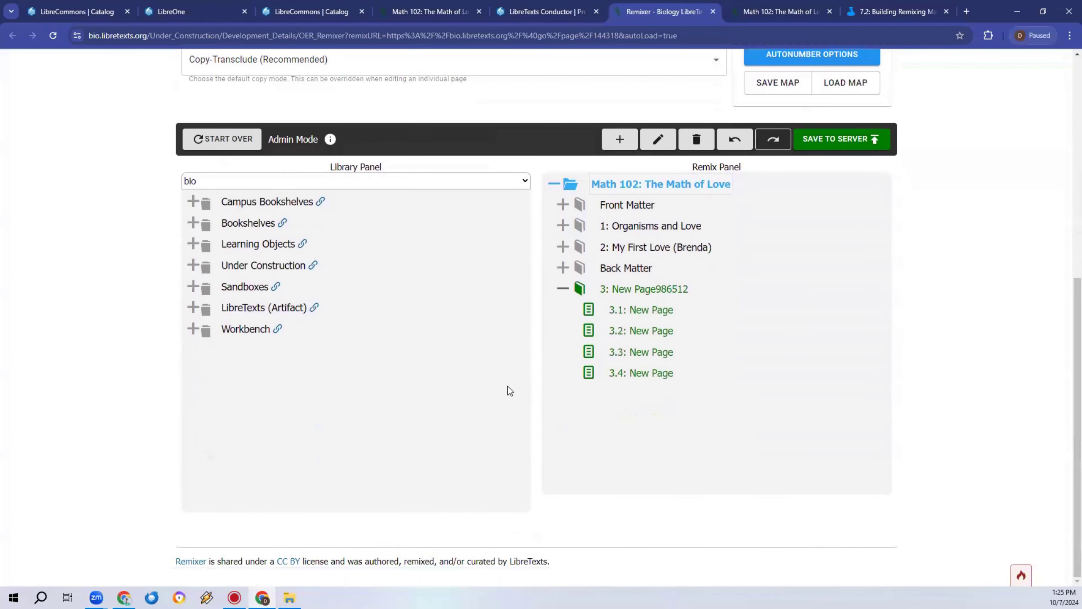
pyautogui.click(553, 288)
pyautogui.scroll(4, 561, 286)
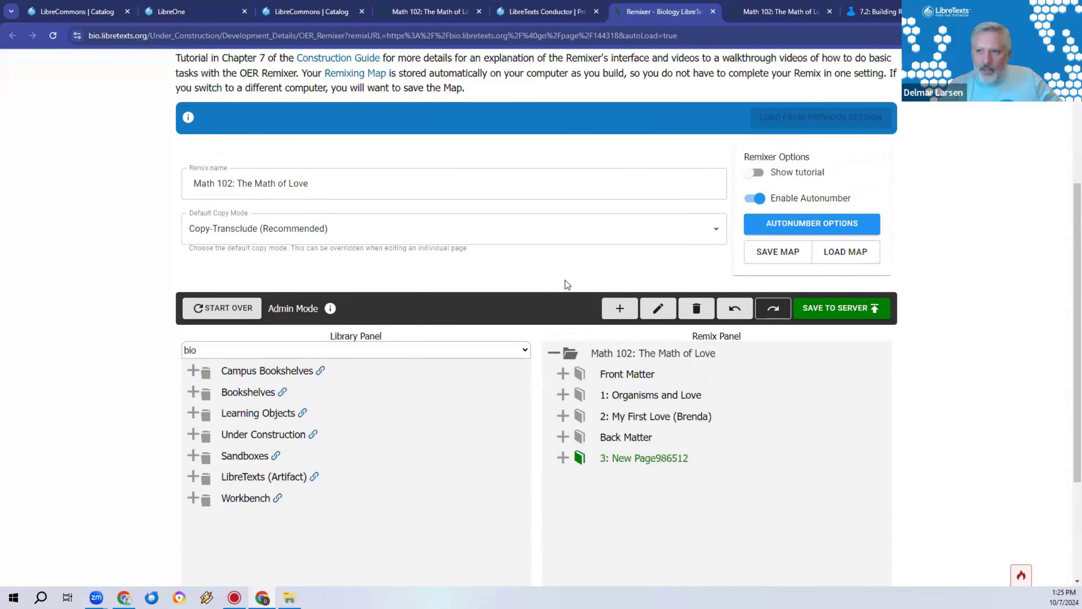
pyautogui.scroll(1, 564, 285)
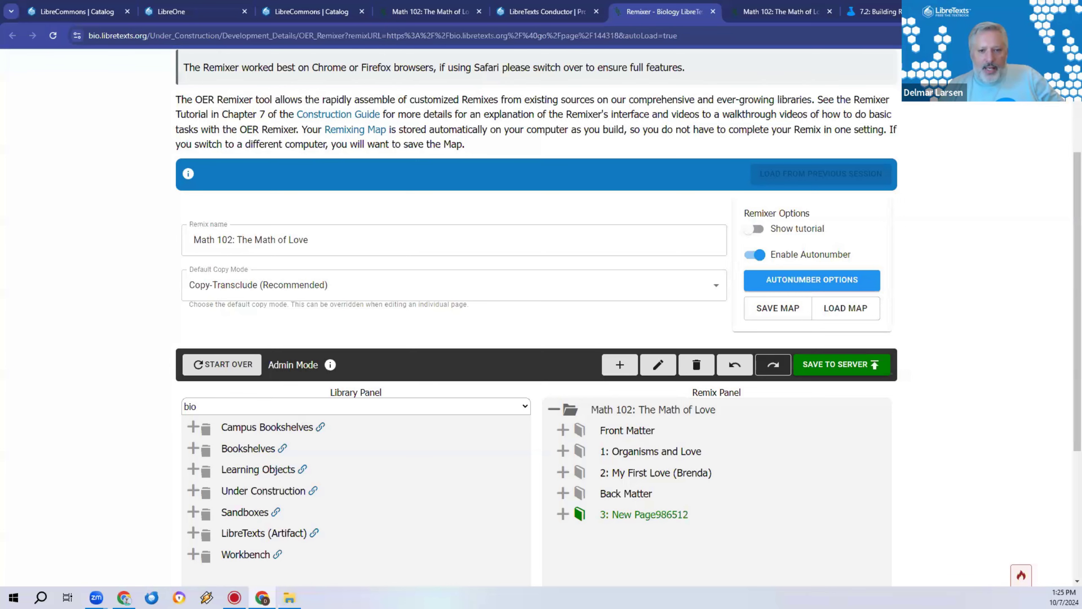
# Publish the pending remix changes to the server, open the link to the new text and return to the Remixer
pyautogui.click(849, 366)
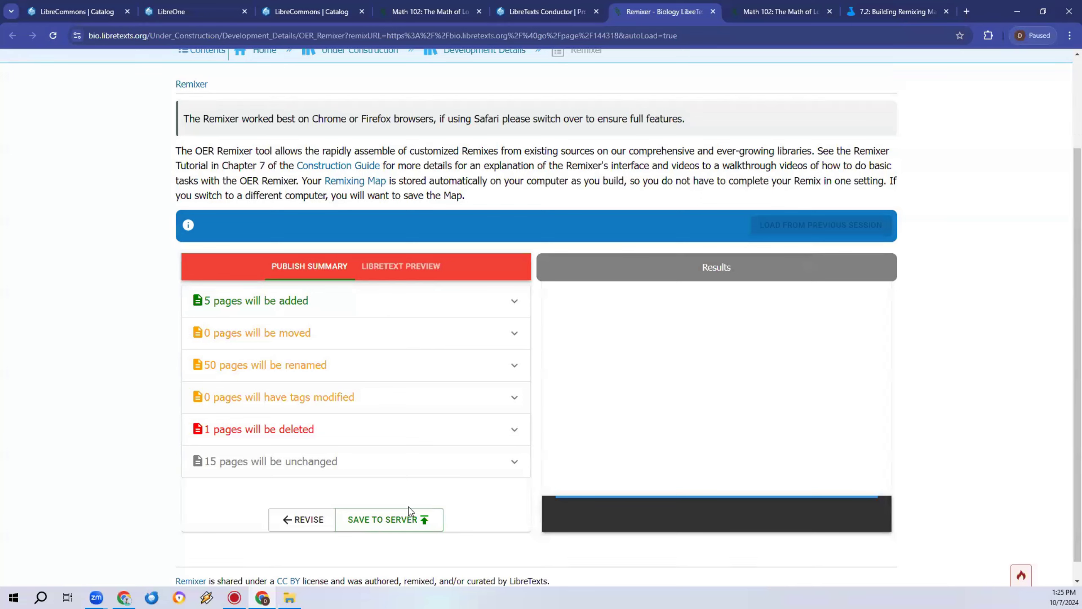
pyautogui.click(394, 519)
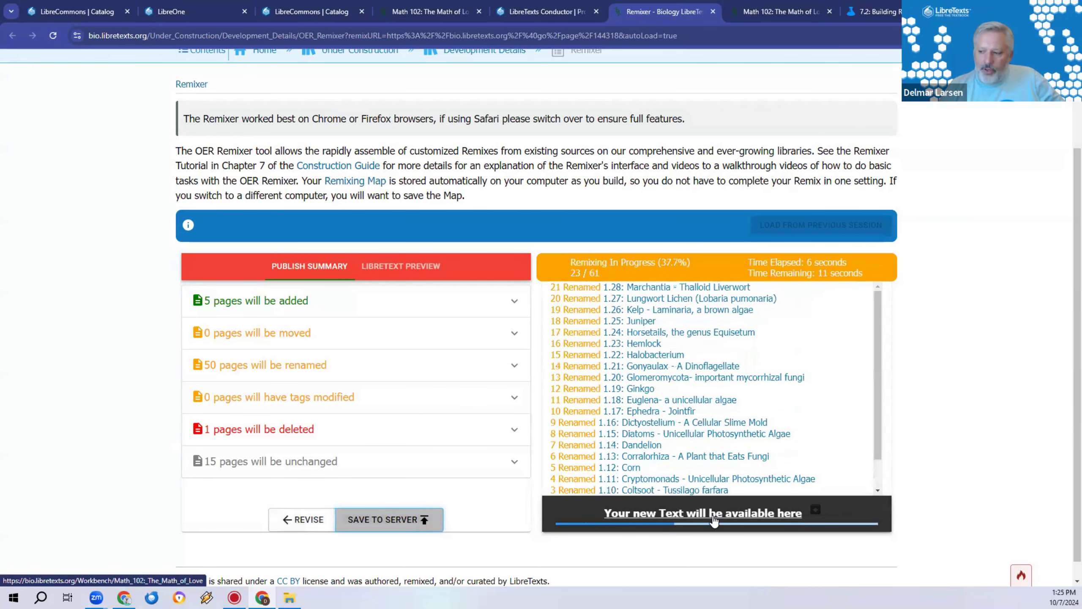
pyautogui.click(707, 504)
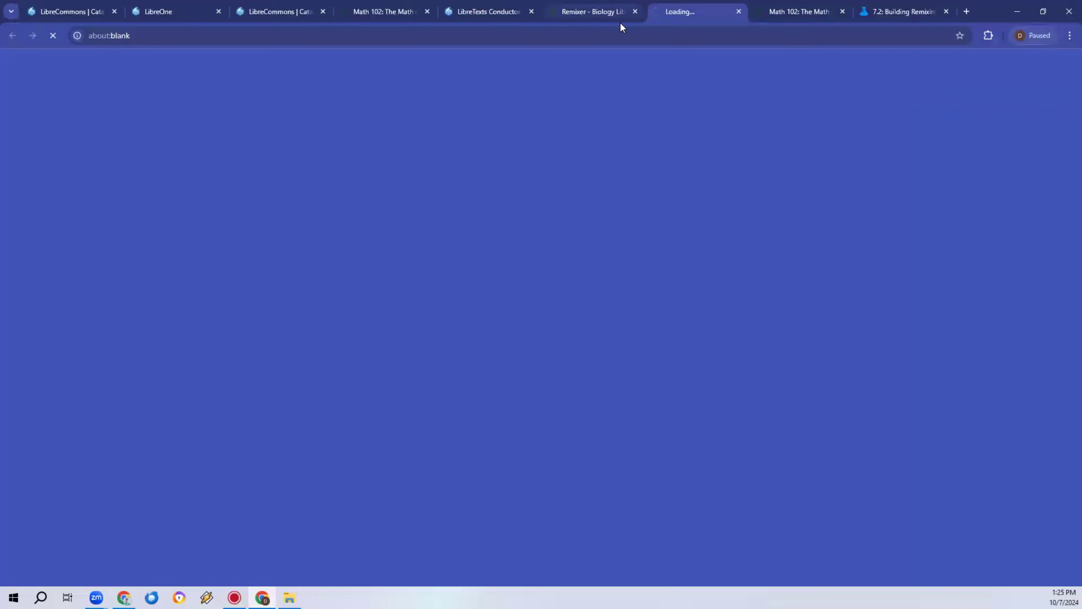
pyautogui.click(592, 12)
pyautogui.click(709, 5)
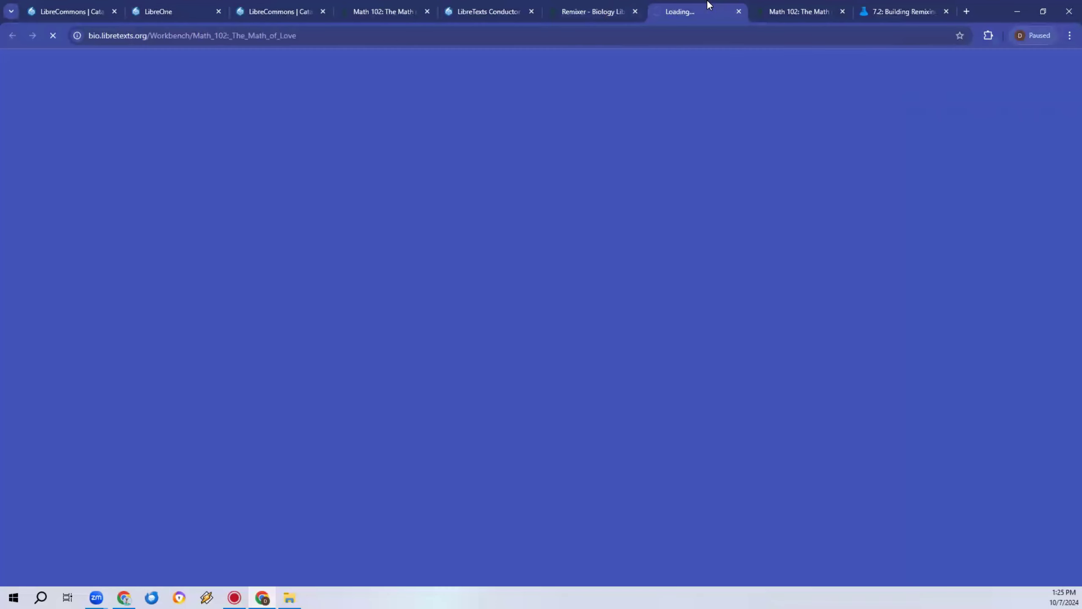
pyautogui.click(602, 6)
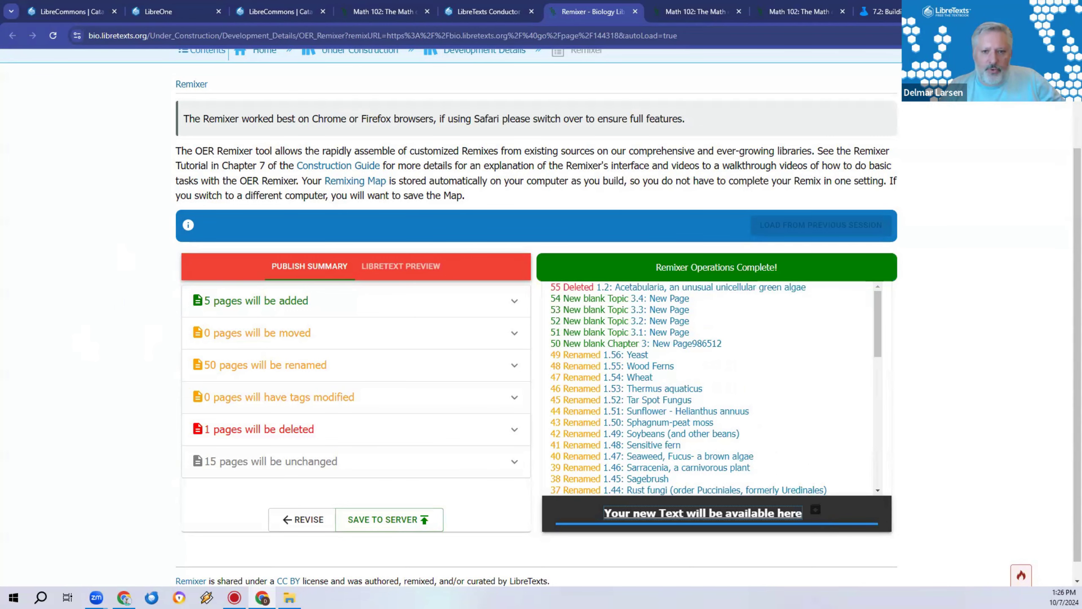
# Reload the published text for revision and add "Symbiogenesis and the Plant Cell" from Introduction to Botany to chapter 2, showing its subpages
pyautogui.click(303, 519)
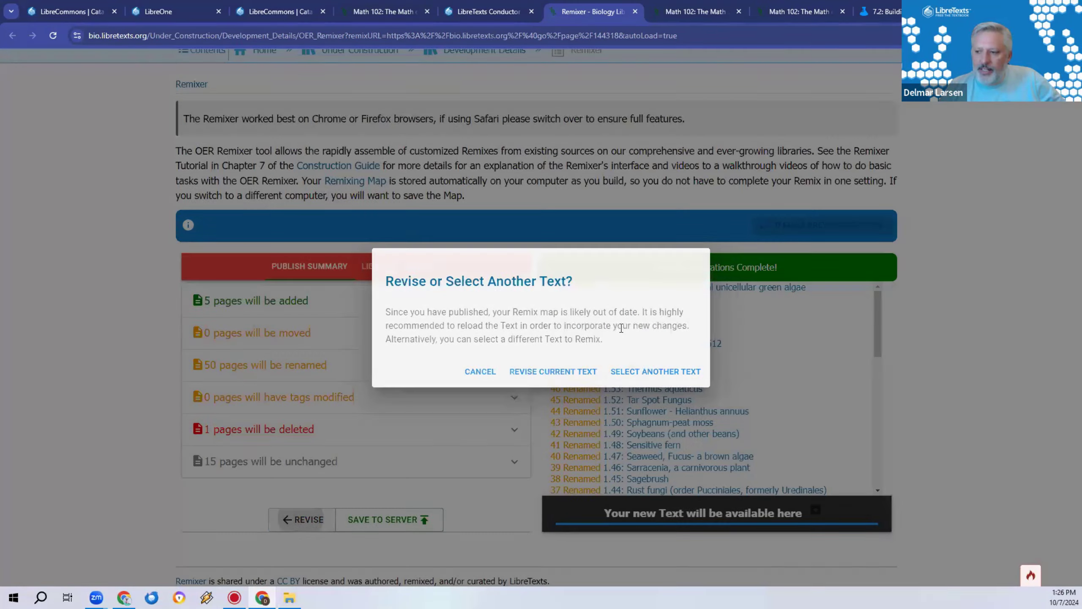
pyautogui.click(552, 374)
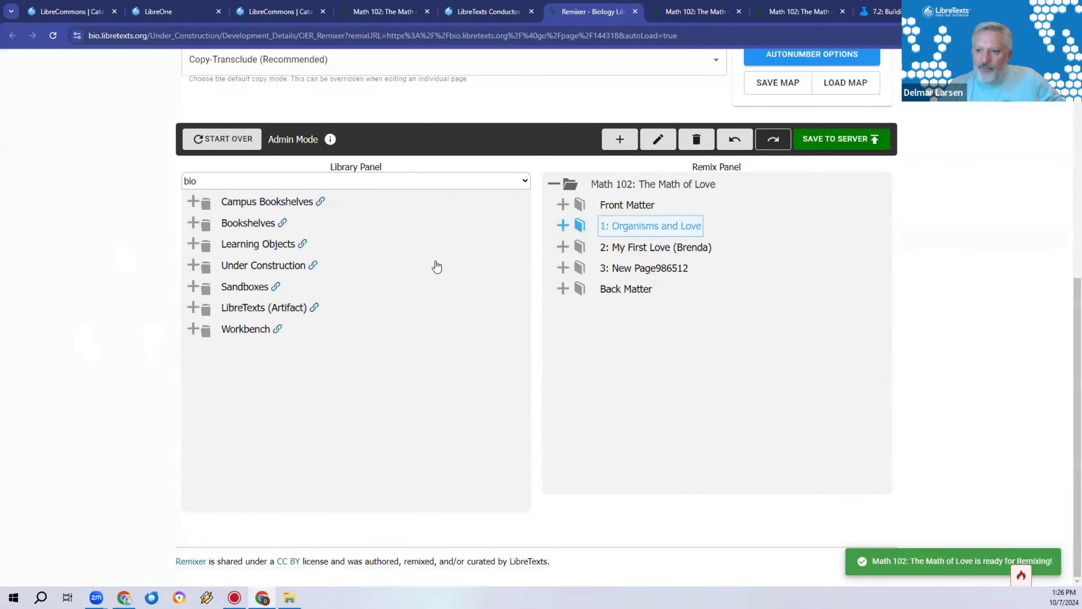
pyautogui.click(239, 223)
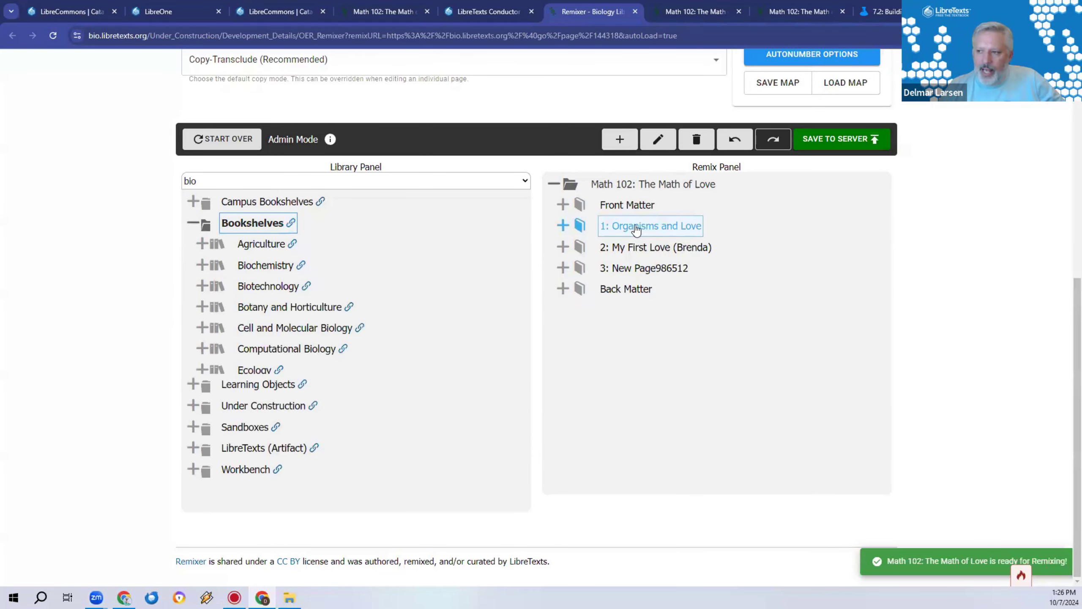
pyautogui.click(205, 285)
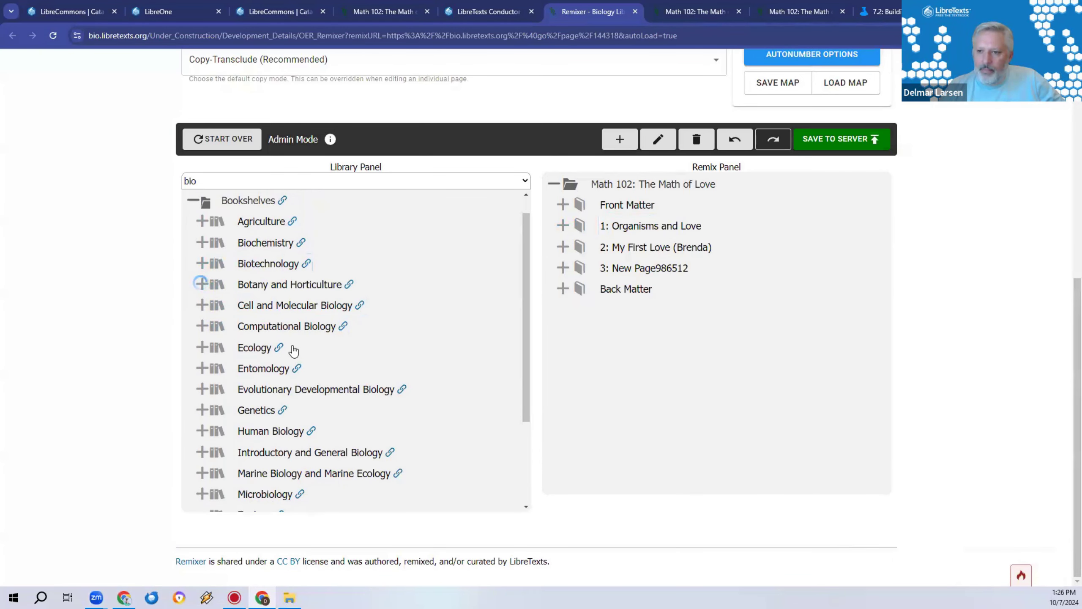
pyautogui.click(211, 281)
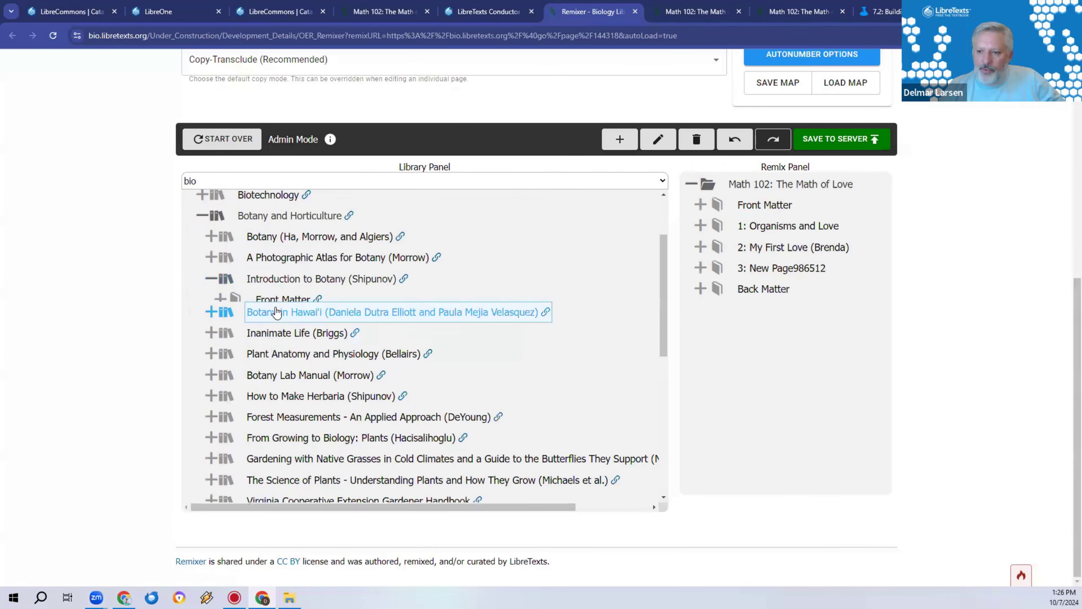
pyautogui.moveTo(284, 302); pyautogui.dragTo(782, 253)
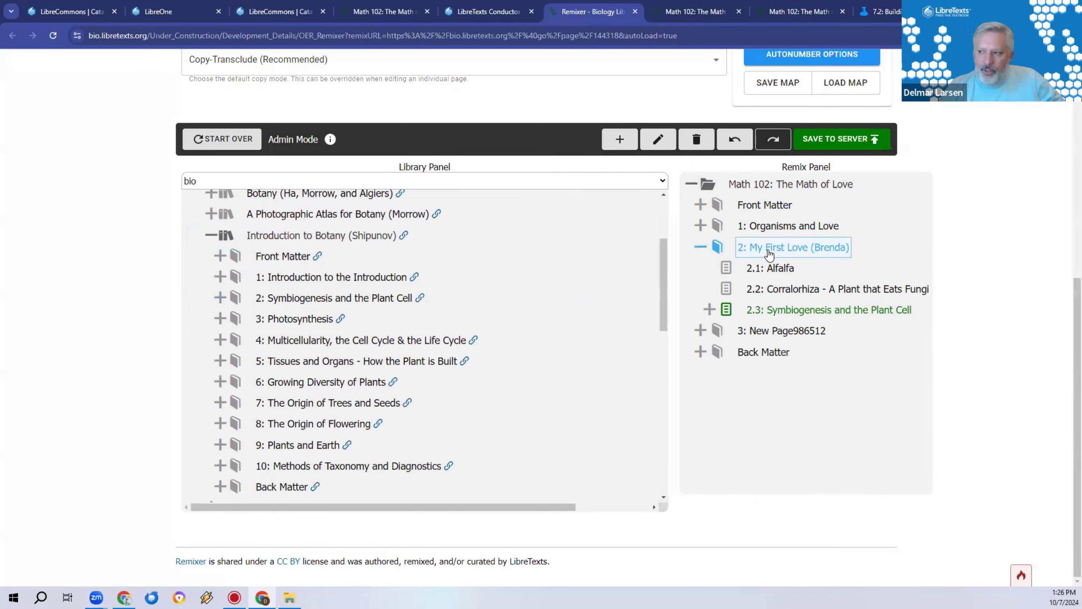
pyautogui.click(709, 309)
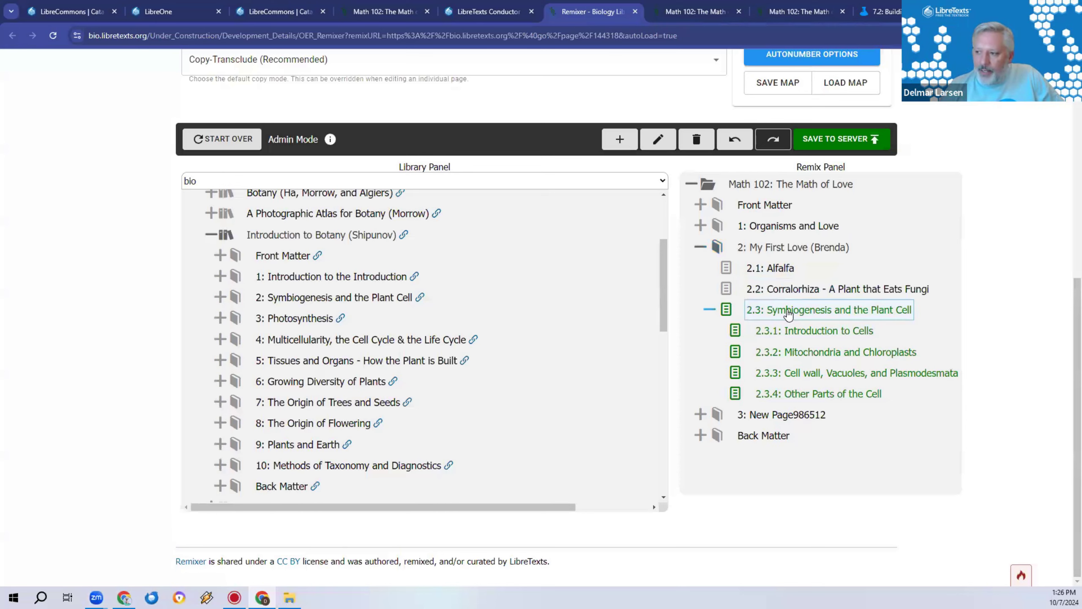
# Place "Symbiogenesis and the Plant Cell" as a top-level chapter after Back Matter and collapse chapters 1 and 2
pyautogui.moveTo(789, 314)
pyautogui.mouseDown()
pyautogui.moveTo(786, 241)
pyautogui.moveTo(739, 247)
pyautogui.moveTo(751, 246)
pyautogui.moveTo(741, 231)
pyautogui.mouseUp()
pyautogui.moveTo(736, 233); pyautogui.dragTo(780, 217)
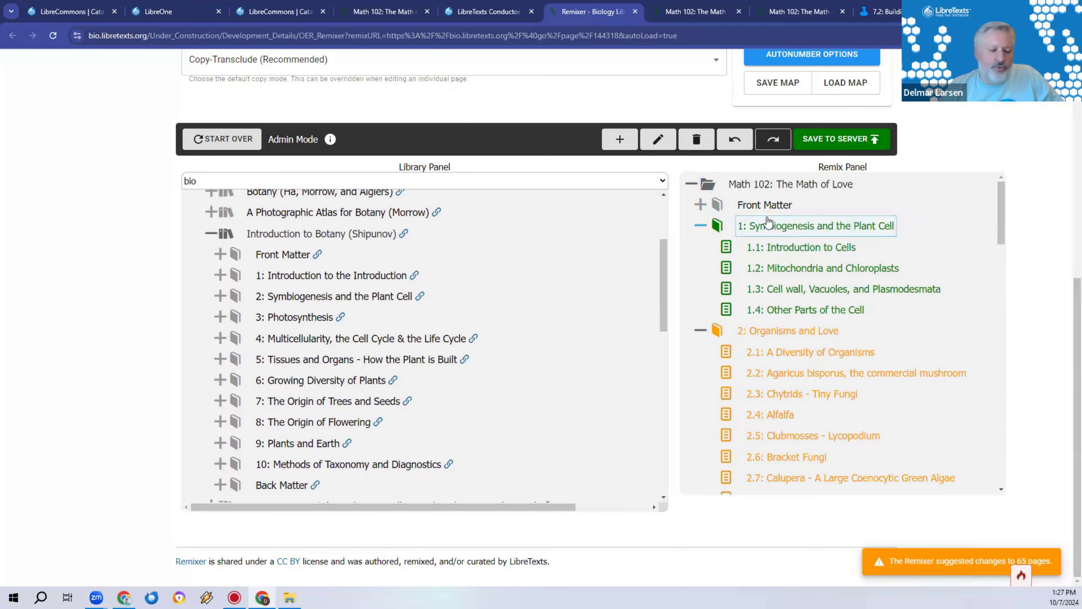
pyautogui.moveTo(774, 231); pyautogui.dragTo(781, 189)
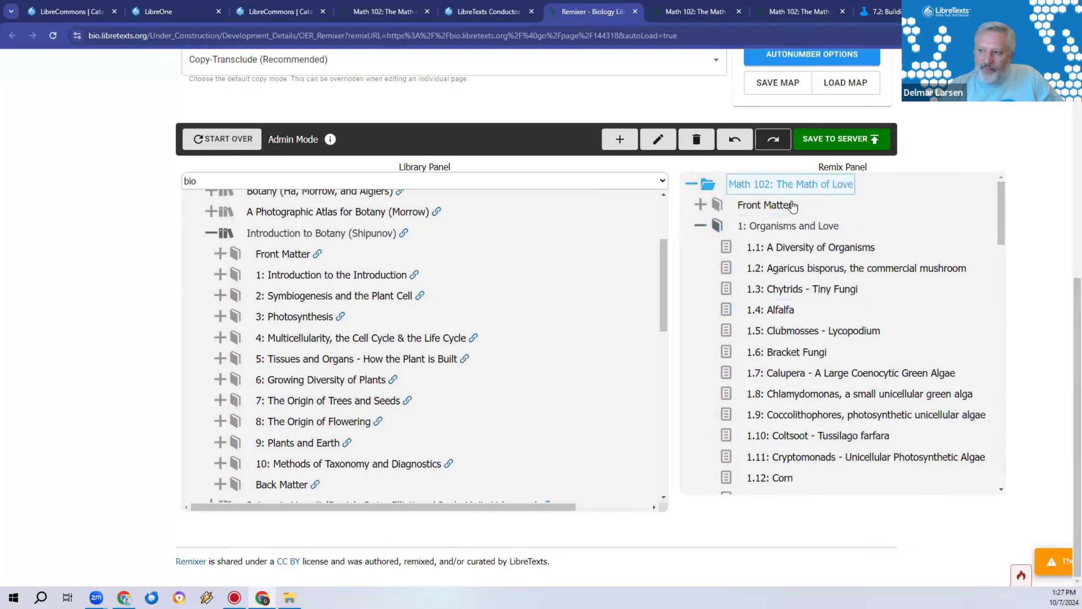
pyautogui.click(699, 226)
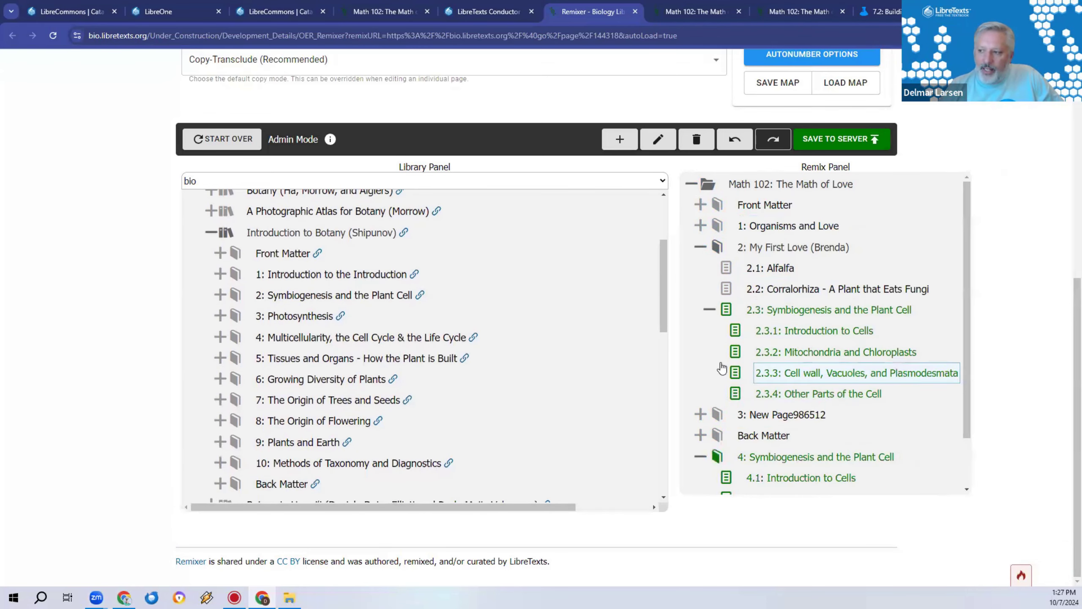
pyautogui.click(701, 247)
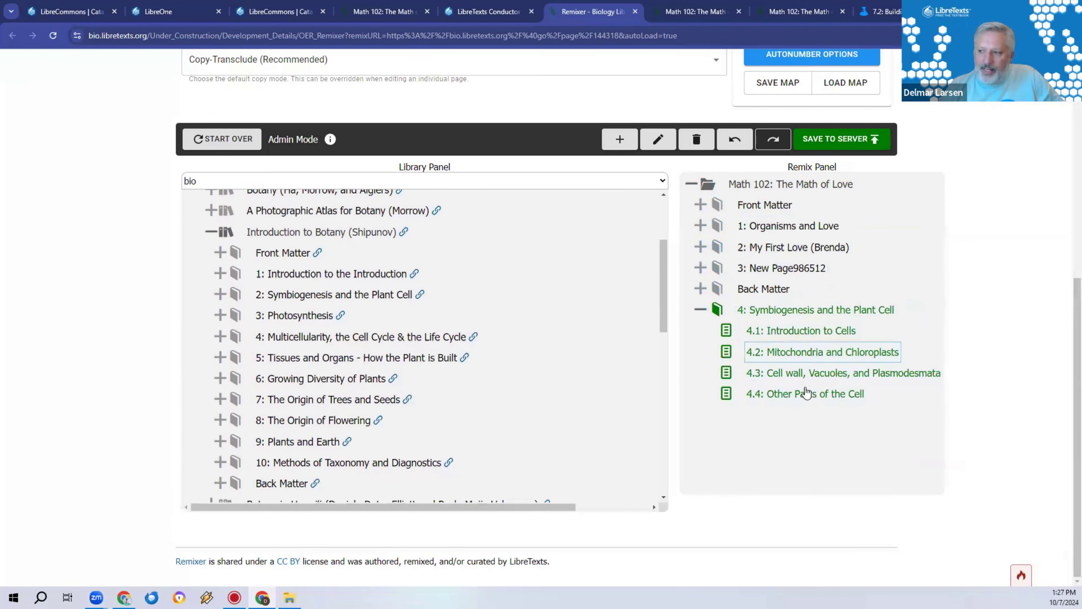
pyautogui.click(772, 297)
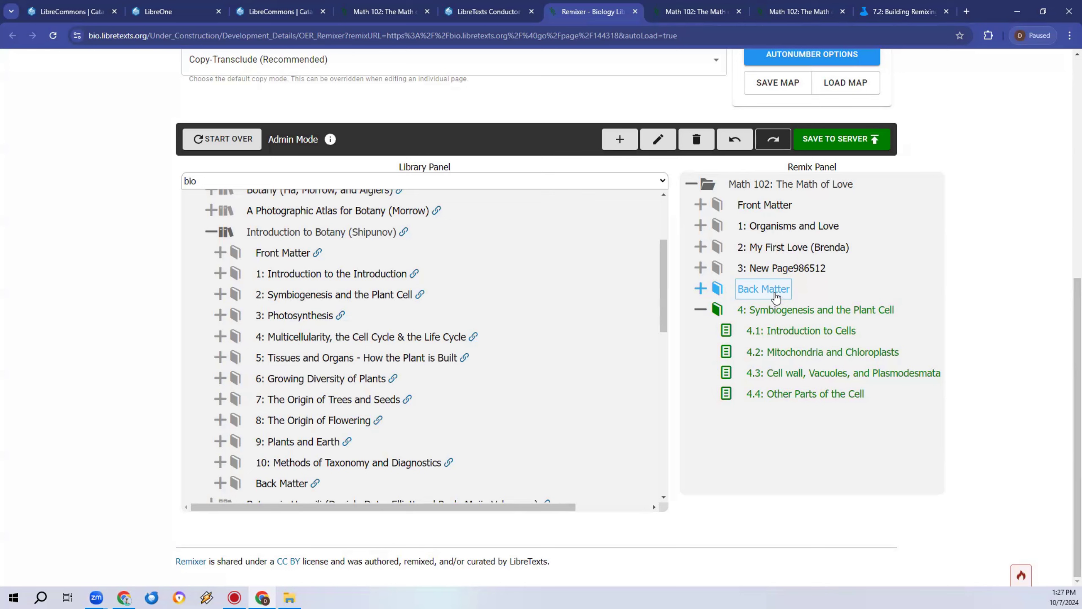
pyautogui.click(789, 315)
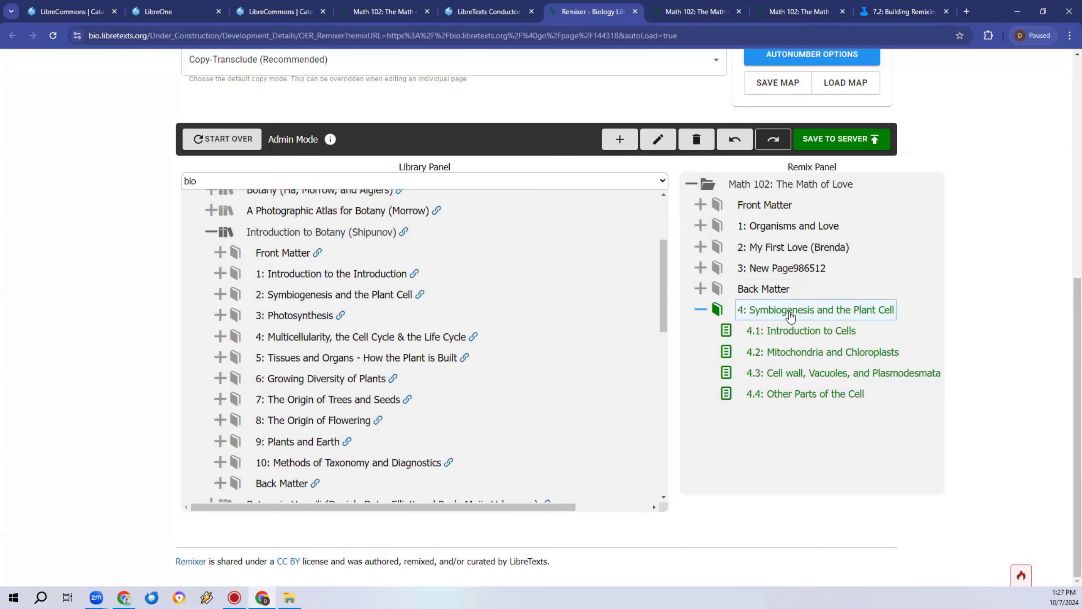
pyautogui.click(767, 268)
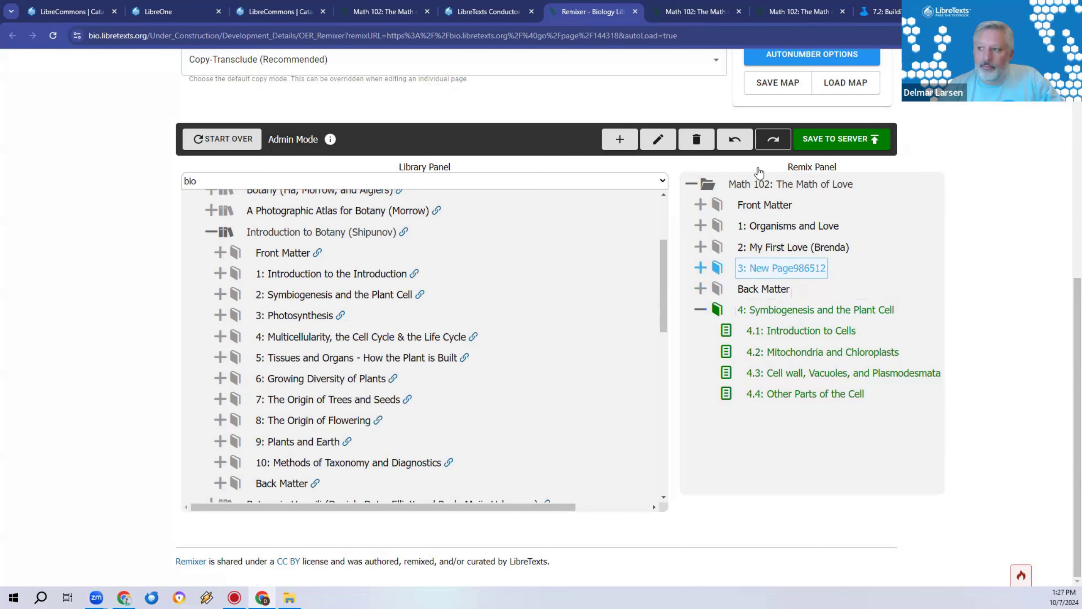
pyautogui.click(773, 310)
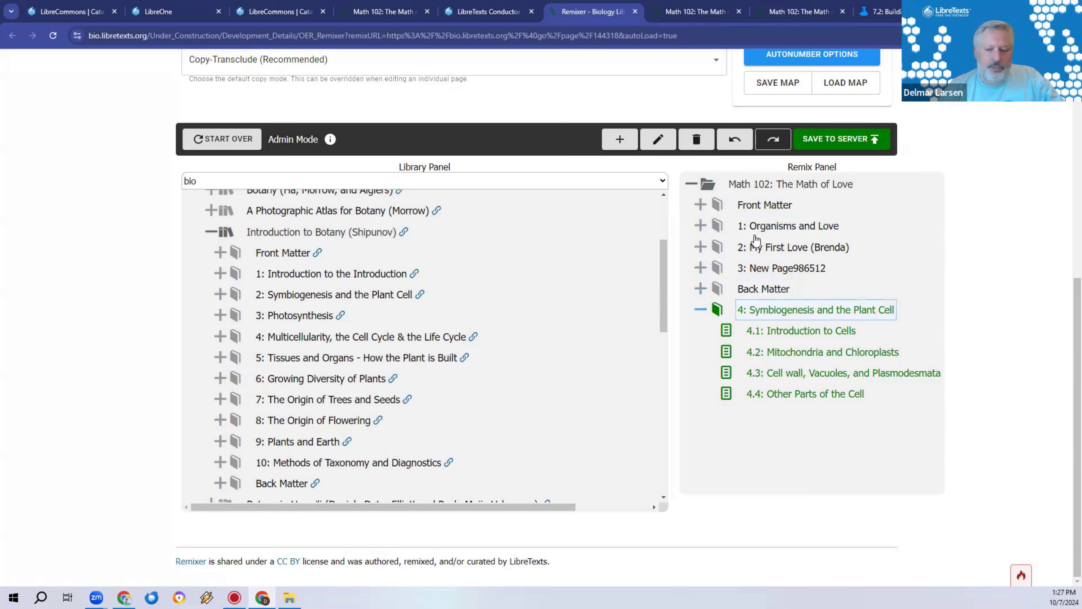
pyautogui.click(788, 349)
pyautogui.click(749, 310)
pyautogui.moveTo(754, 310); pyautogui.dragTo(790, 311)
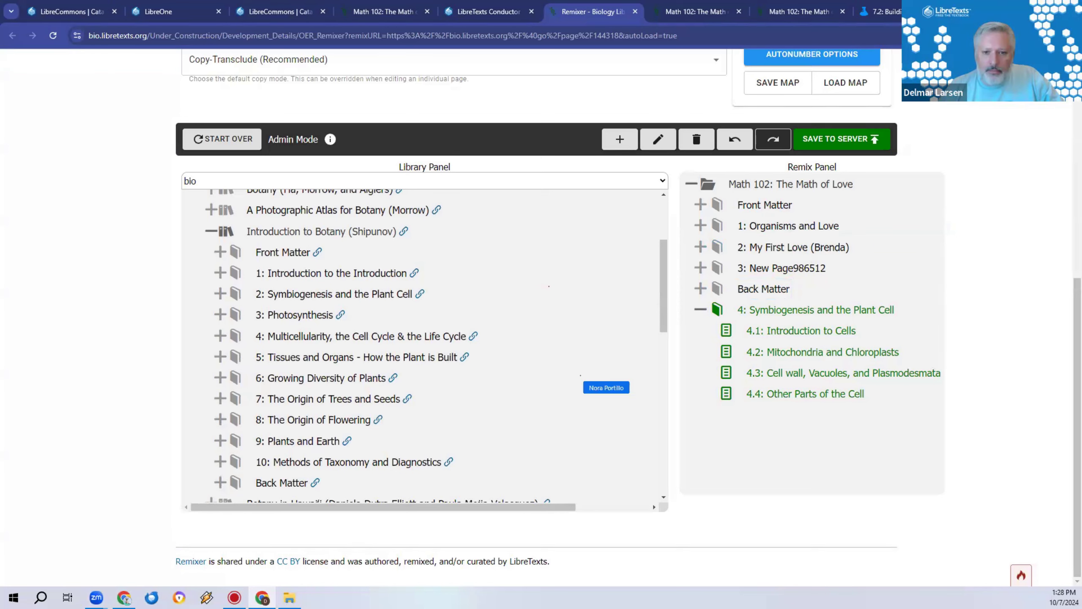
pyautogui.moveTo(758, 310)
pyautogui.mouseDown()
pyautogui.moveTo(769, 269)
pyautogui.moveTo(750, 244)
pyautogui.moveTo(761, 311)
pyautogui.mouseUp()
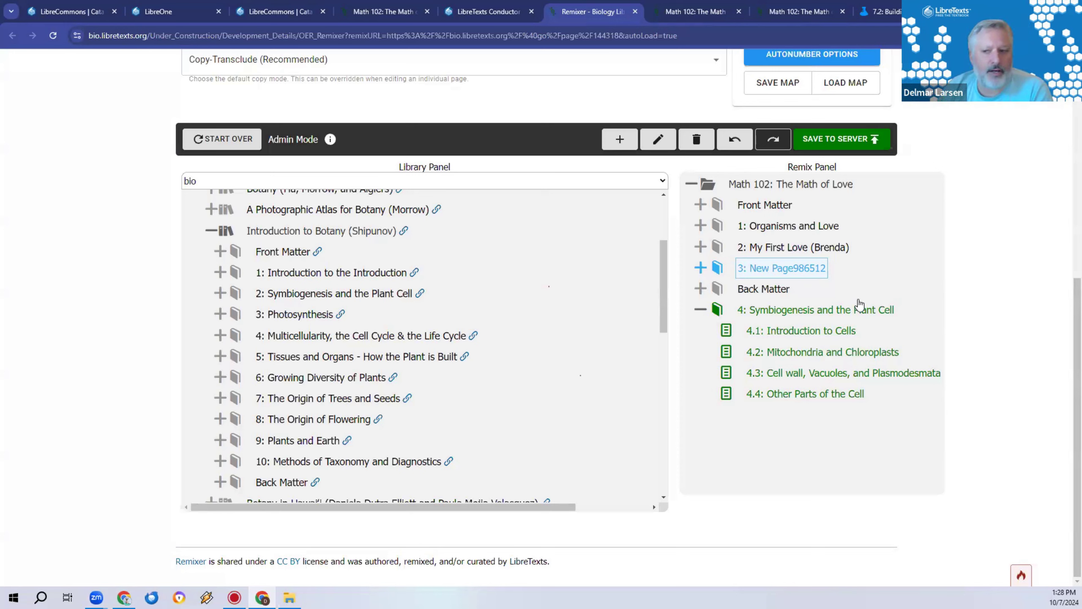
pyautogui.moveTo(758, 310)
pyautogui.mouseDown()
pyautogui.moveTo(767, 220)
pyautogui.moveTo(758, 307)
pyautogui.mouseUp()
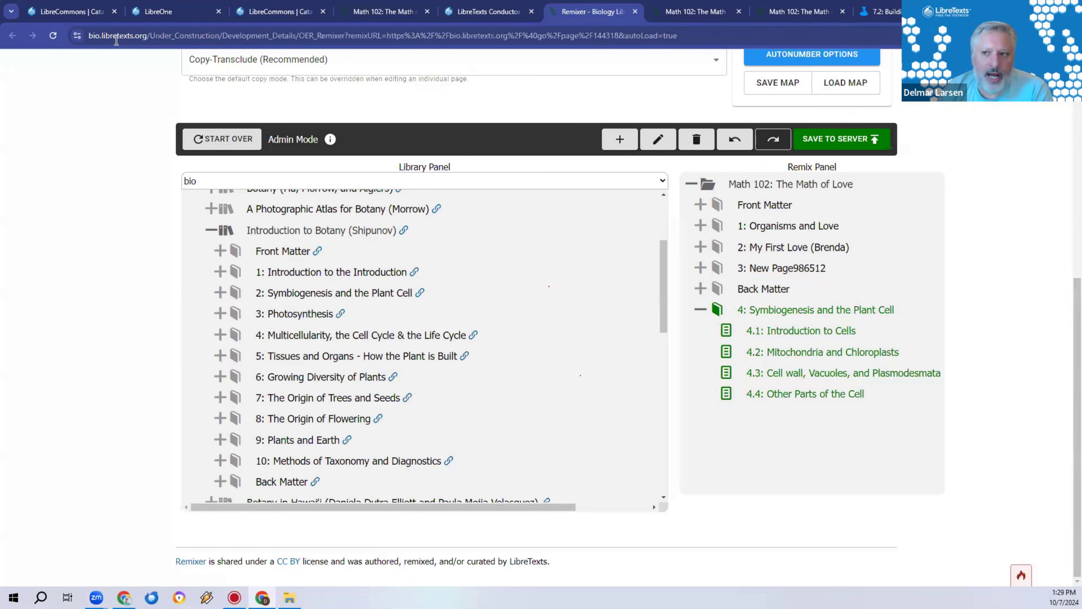
# View the Conductor project, the published textbook page and the Commons catalog, and return to the Remixer
pyautogui.click(480, 12)
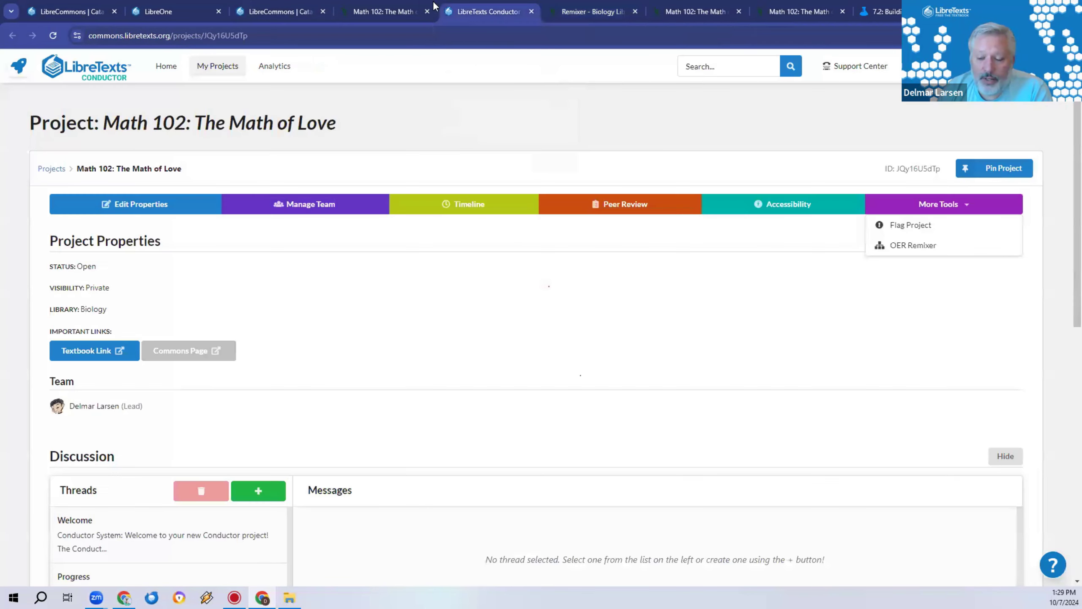
pyautogui.click(383, 11)
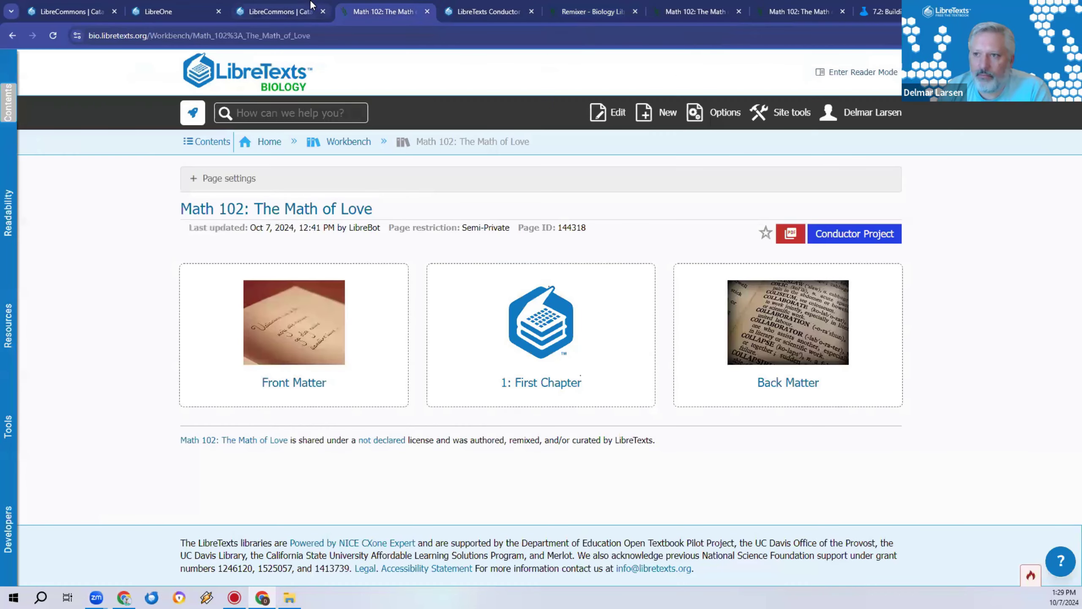
pyautogui.click(279, 11)
pyautogui.click(475, 6)
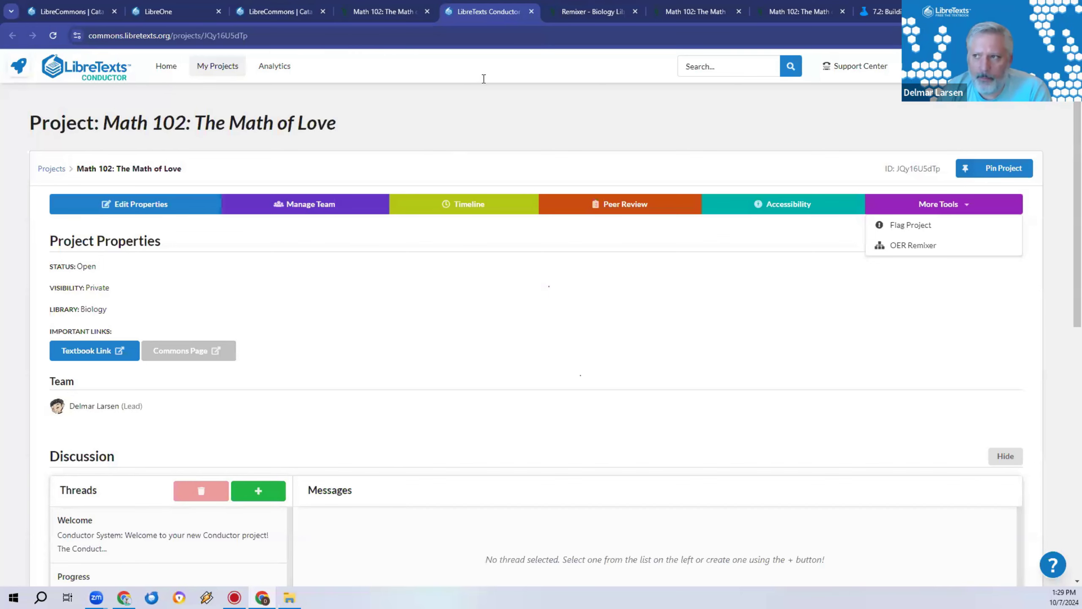
pyautogui.click(603, 6)
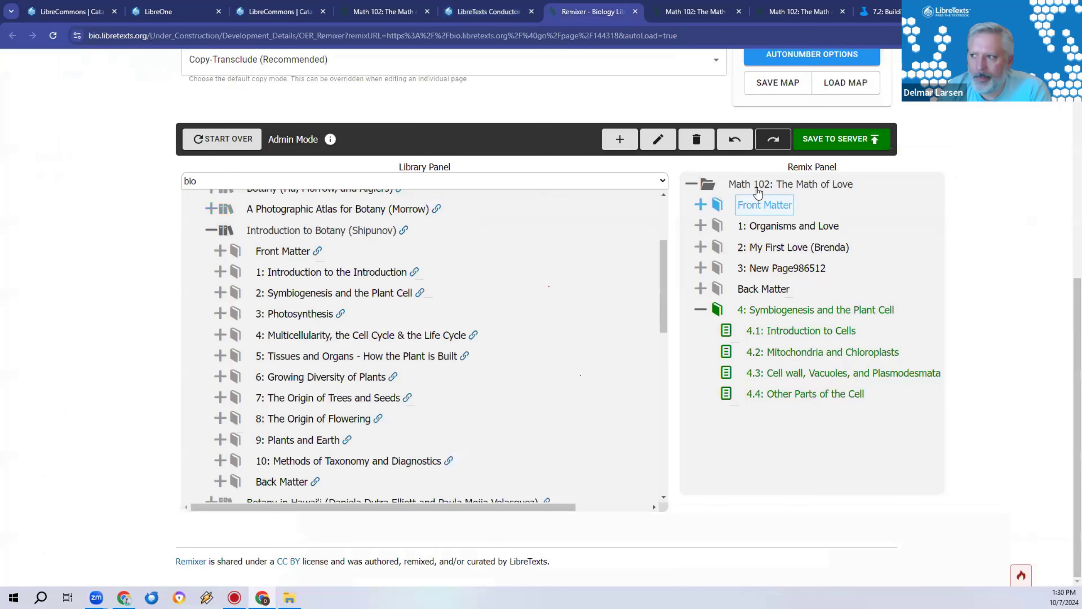
# Add a new blank chapter at the top level of the book and view its properties without editing them
pyautogui.click(797, 184)
pyautogui.click(620, 140)
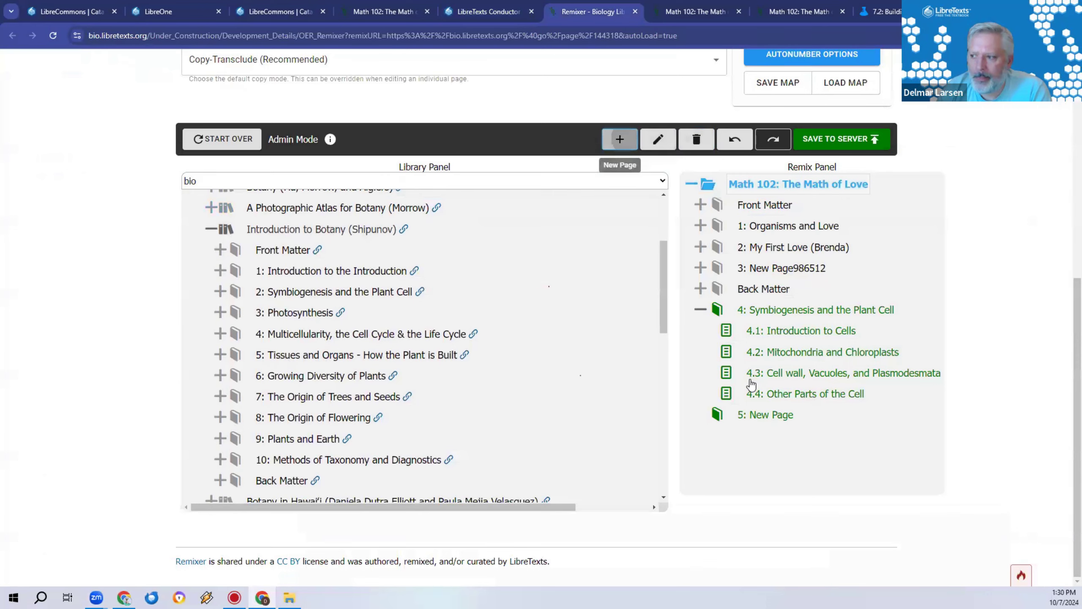
pyautogui.doubleClick(759, 414)
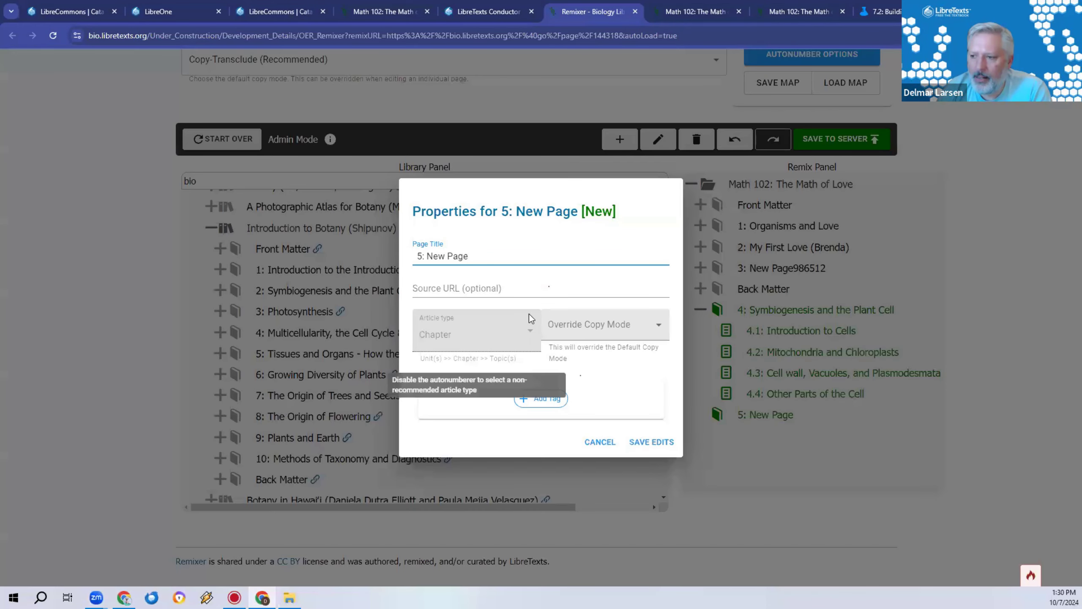
pyautogui.click(599, 442)
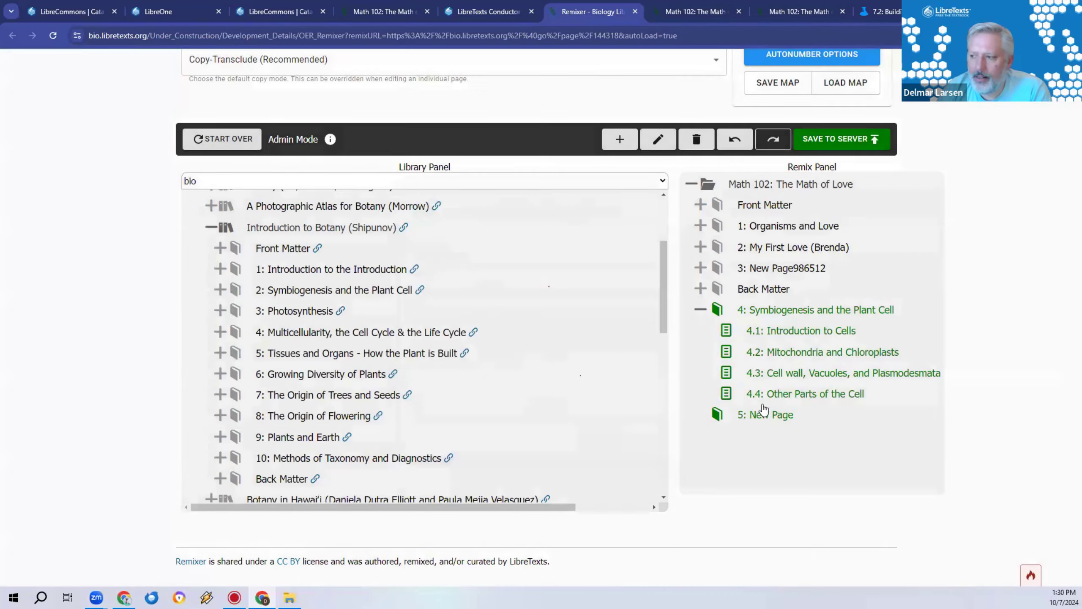
# Copy the source URL from the properties of page 4.4 "Other Parts of the Cell" and leave them unchanged
pyautogui.doubleClick(773, 400)
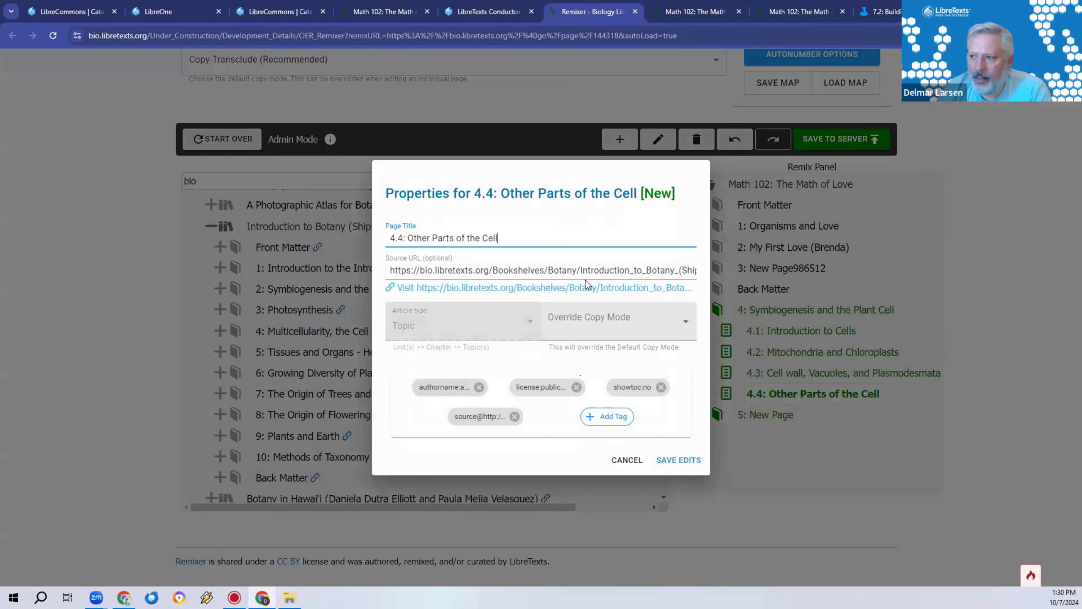
pyautogui.tripleClick(581, 270)
pyautogui.rightClick(594, 273)
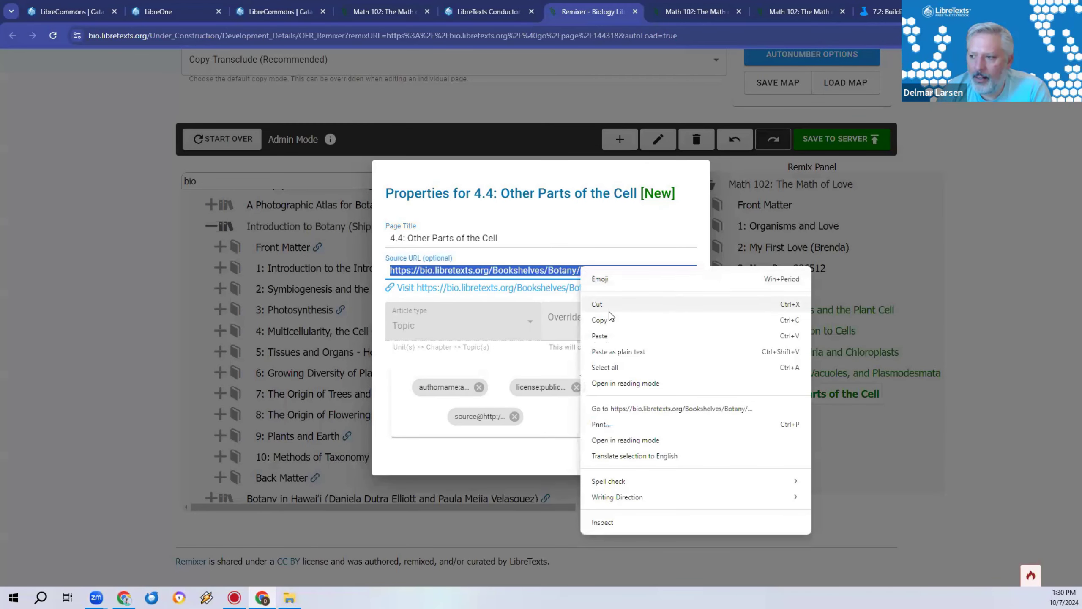
pyautogui.click(597, 320)
pyautogui.click(624, 460)
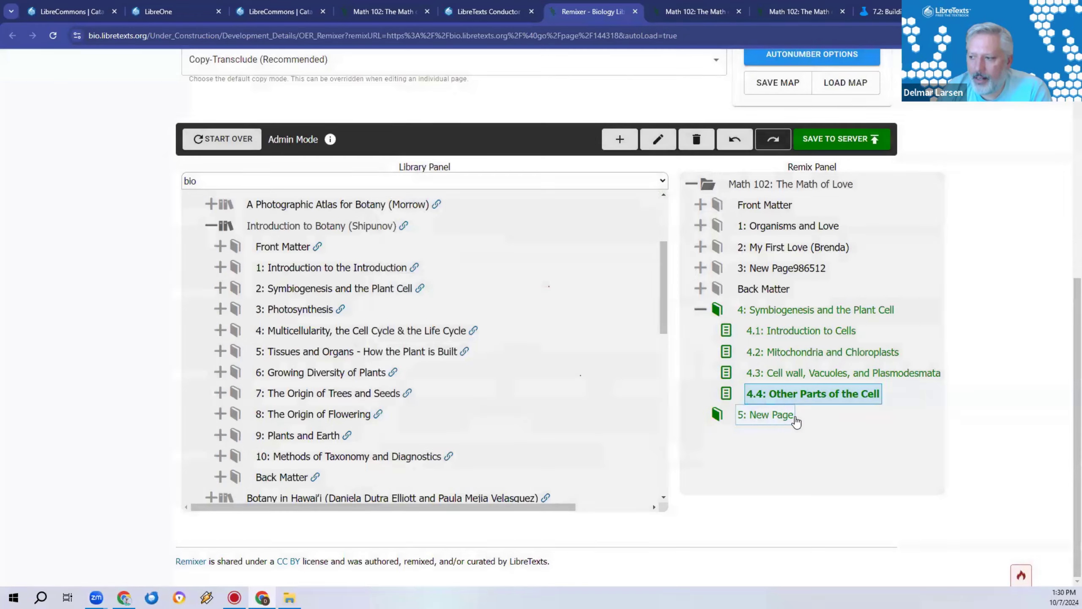
# Paste the copied page address as the source URL of chapter 5 "New Page", save it and recheck its properties
pyautogui.doubleClick(773, 415)
pyautogui.click(525, 283)
pyautogui.rightClick(525, 286)
pyautogui.click(543, 395)
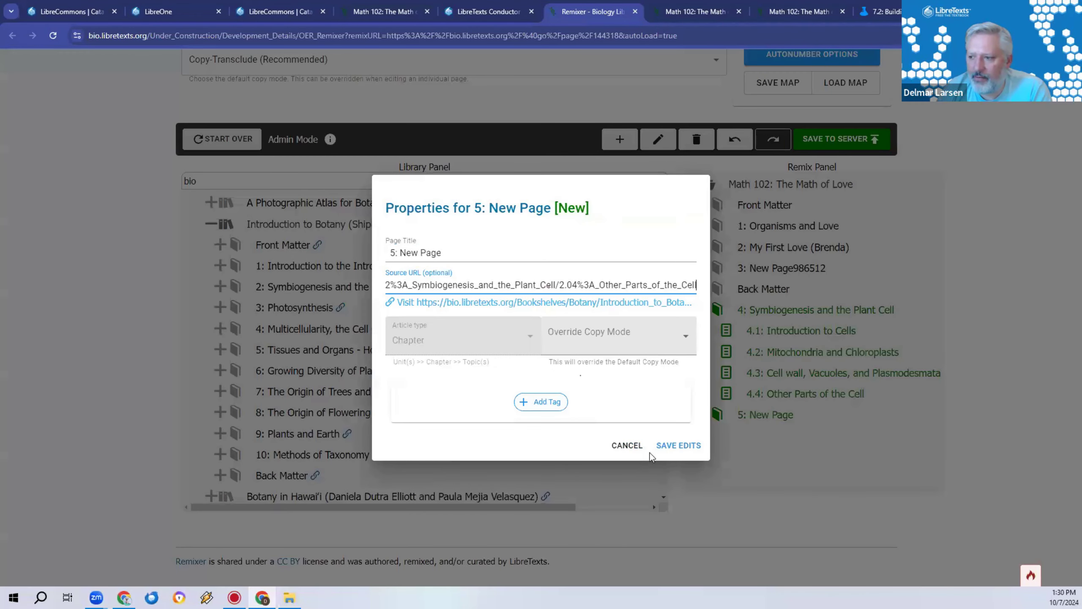
pyautogui.click(677, 445)
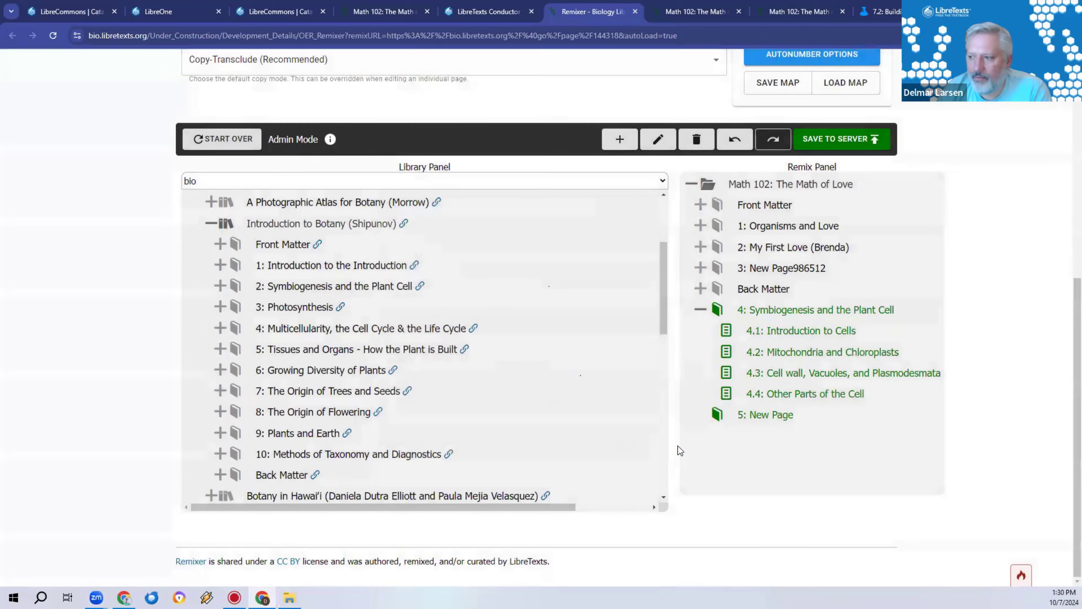
pyautogui.doubleClick(760, 414)
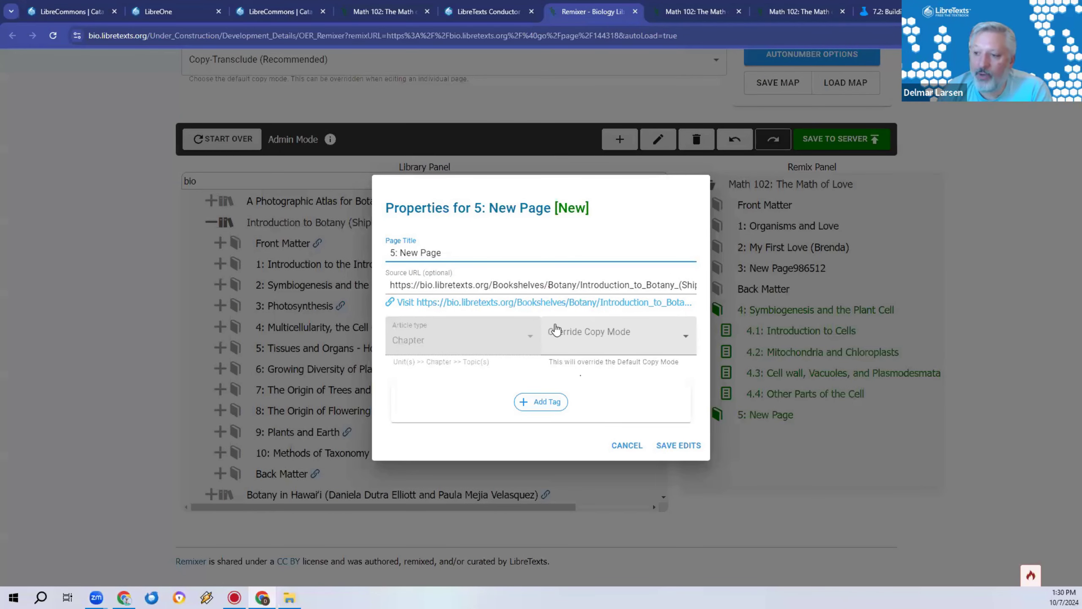
pyautogui.click(669, 452)
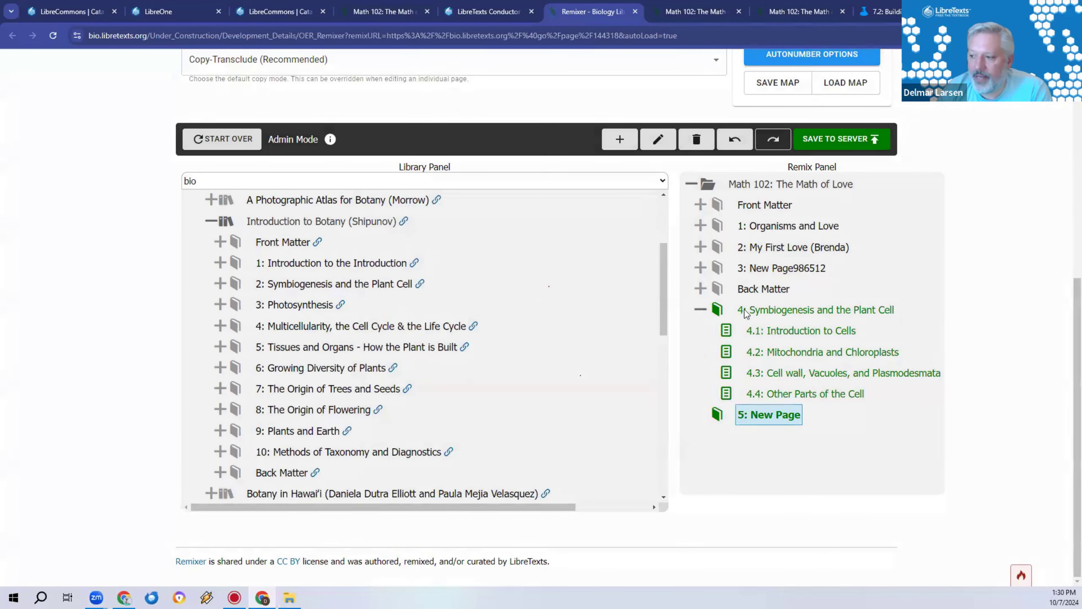
pyautogui.doubleClick(746, 416)
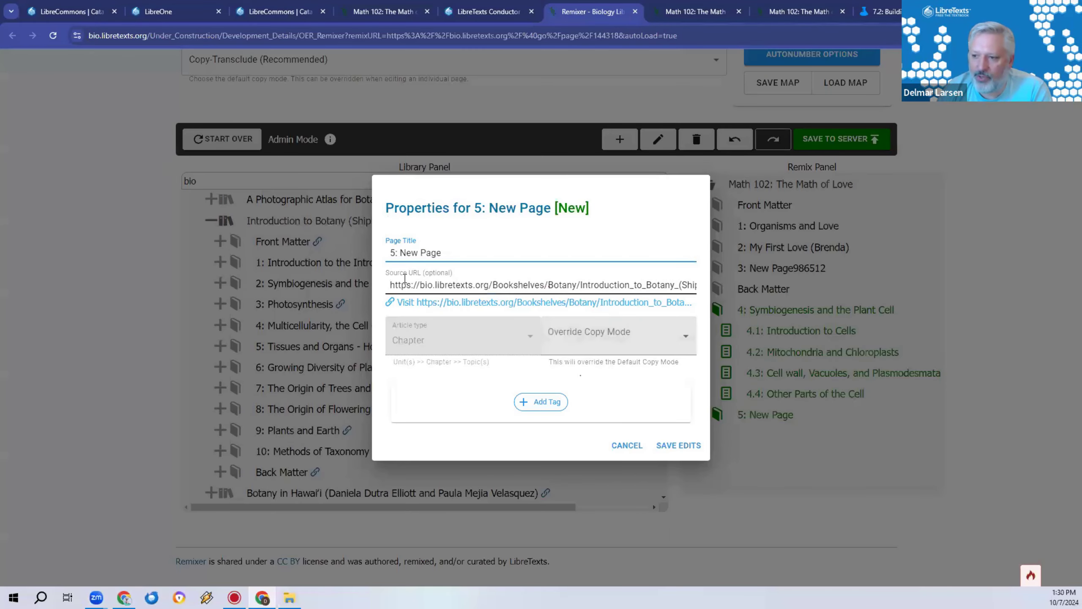
pyautogui.click(687, 454)
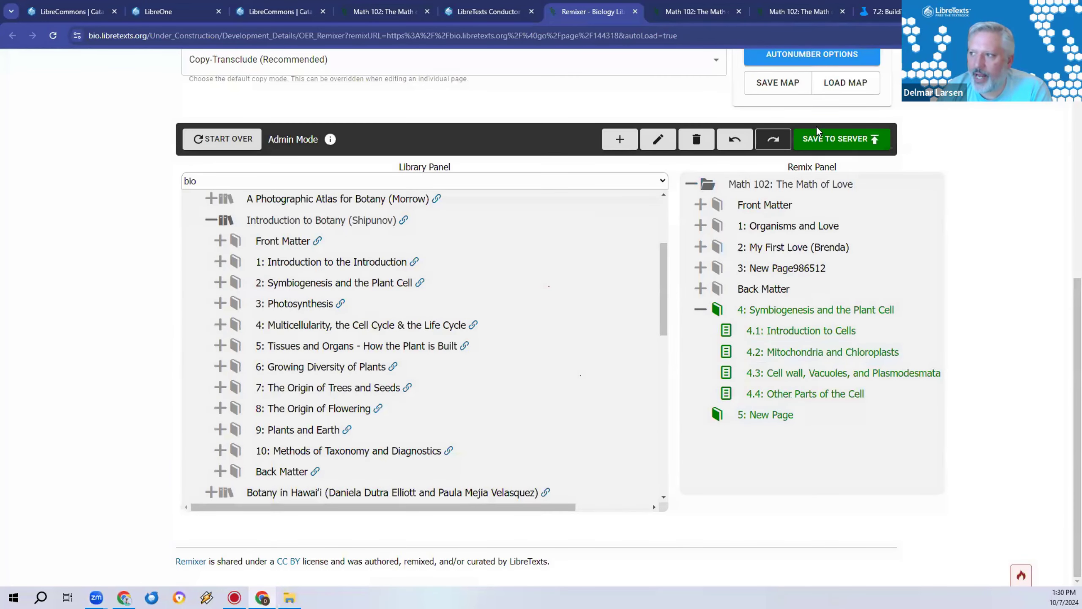
# Publish the remix to the server, view the published page "5: New Page" and return to the Remixer
pyautogui.click(818, 136)
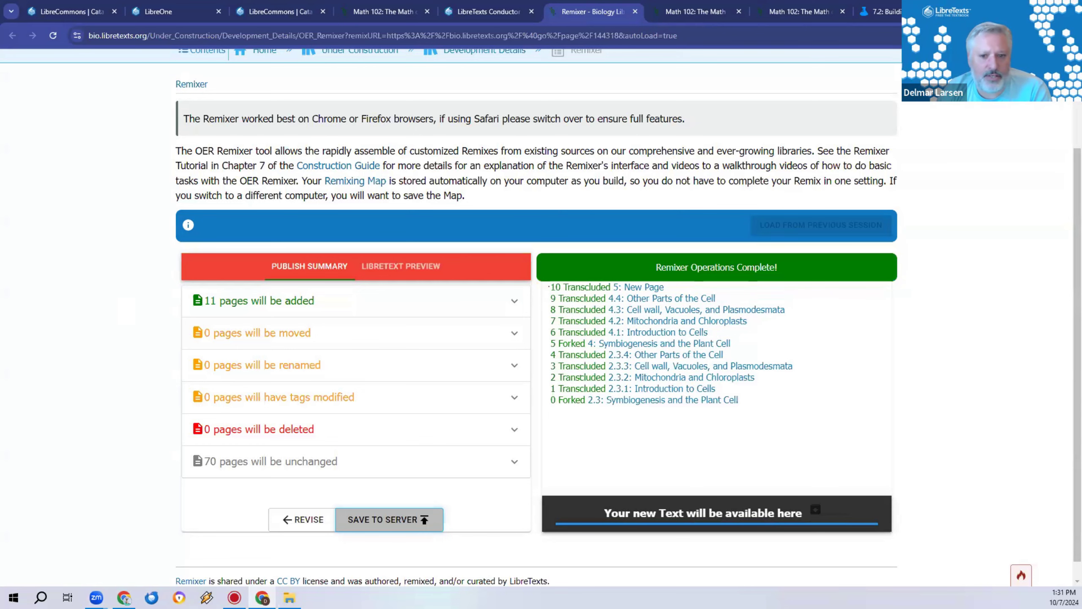
pyautogui.click(644, 287)
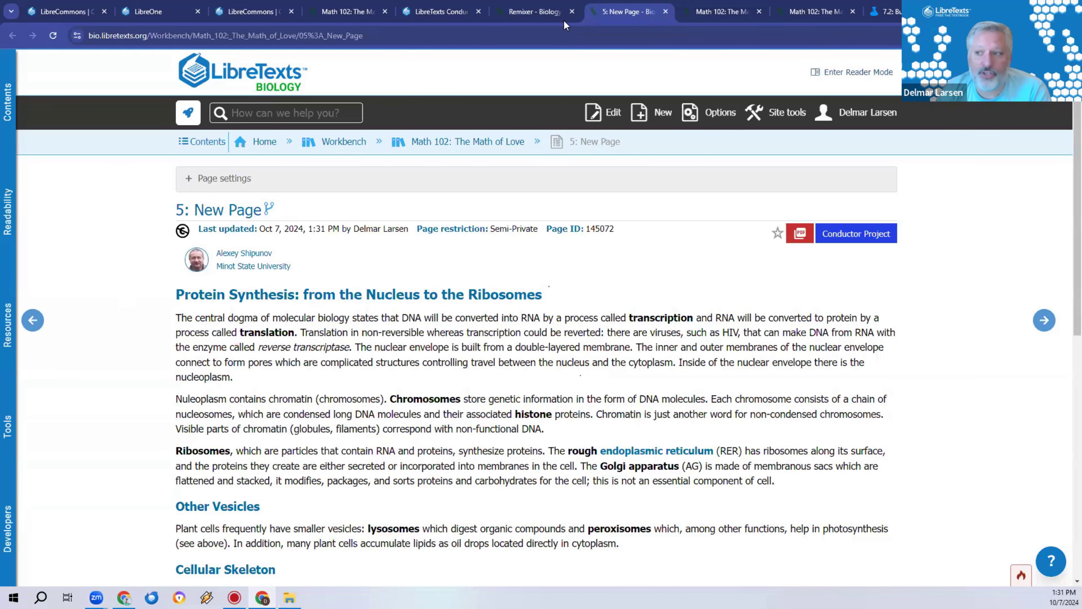
pyautogui.click(530, 12)
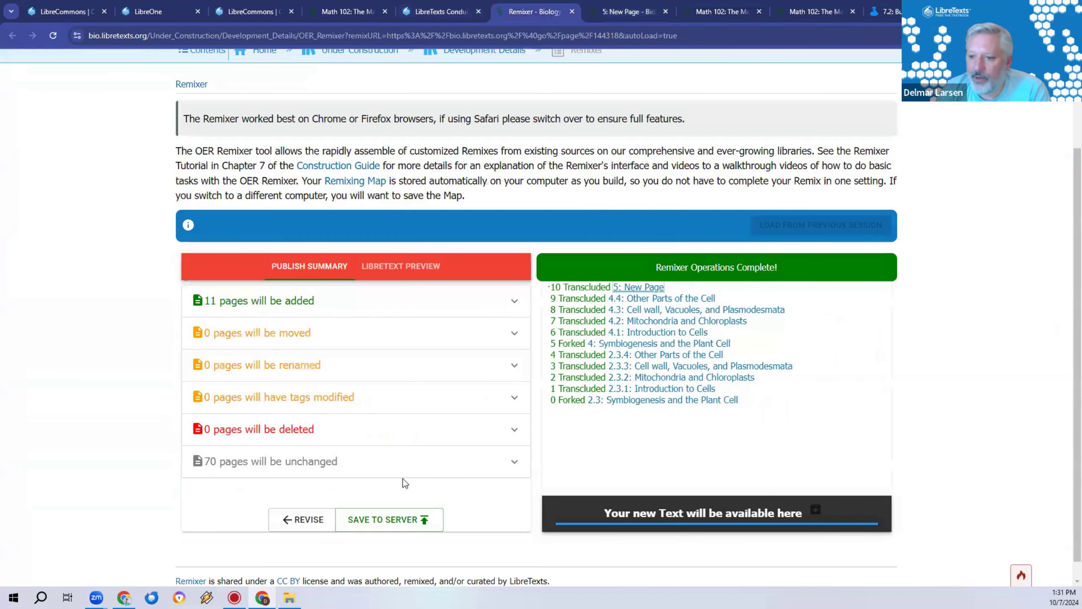
# Reload the published text for revision and expand chapters 2 and 3 to examine their renumbered pages
pyautogui.click(311, 518)
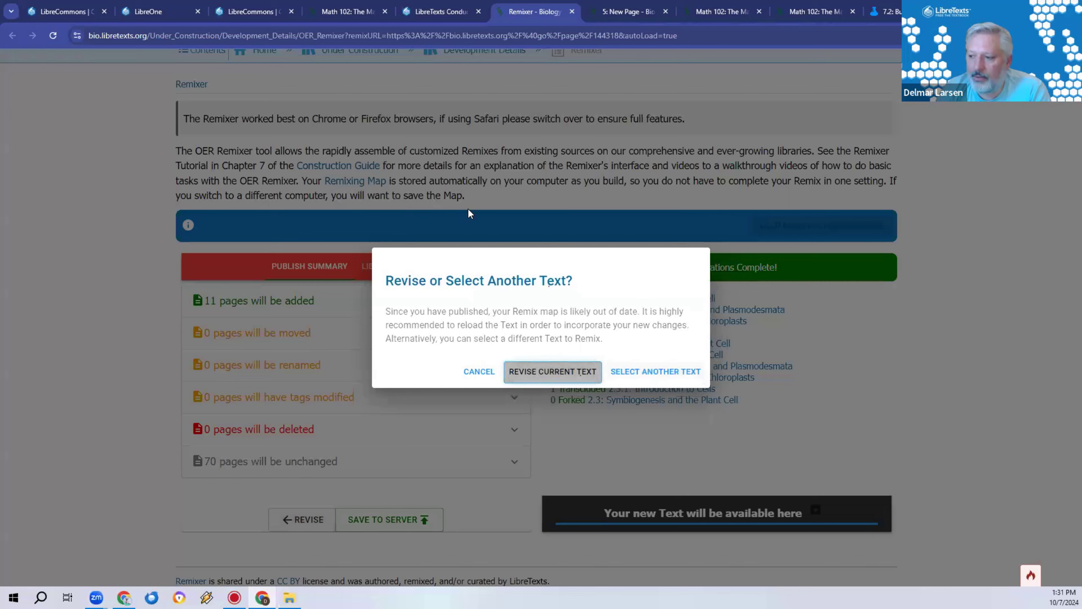
pyautogui.click(528, 371)
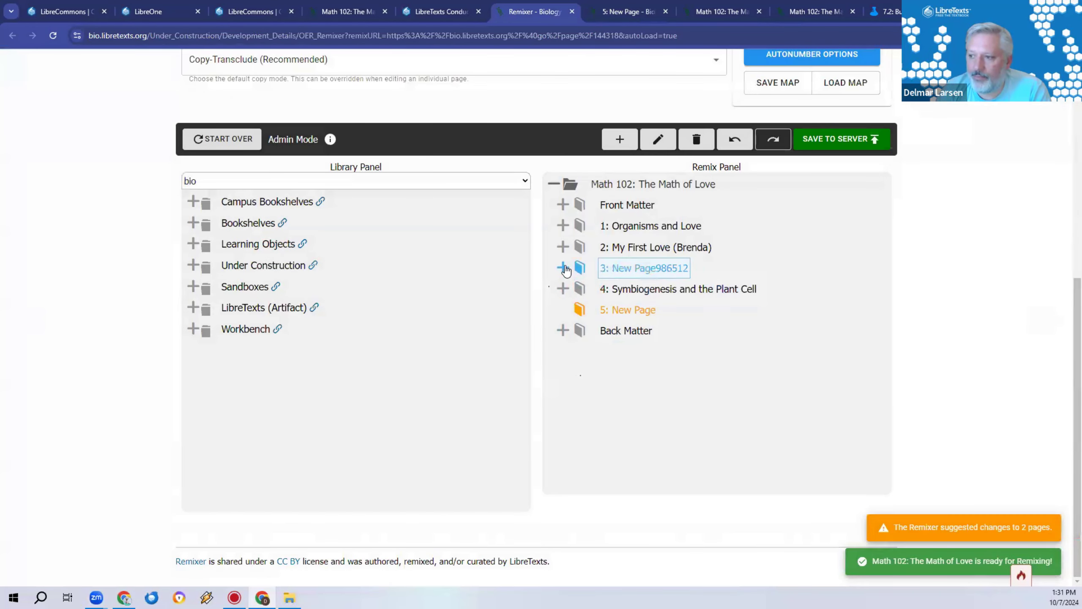
pyautogui.click(563, 267)
pyautogui.click(563, 247)
pyautogui.moveTo(650, 313); pyautogui.dragTo(644, 293)
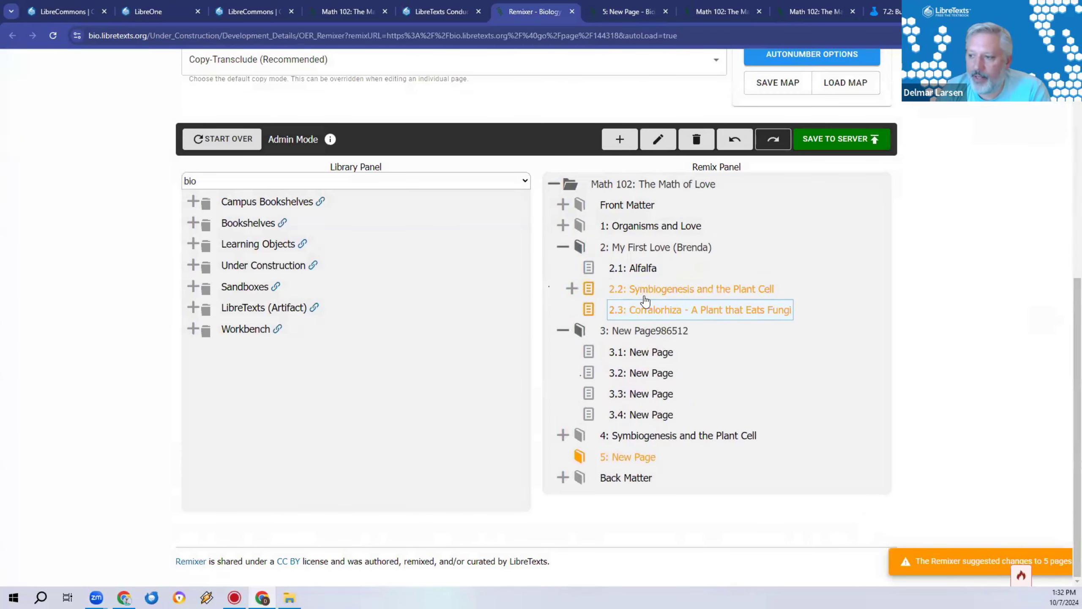
pyautogui.click(621, 312)
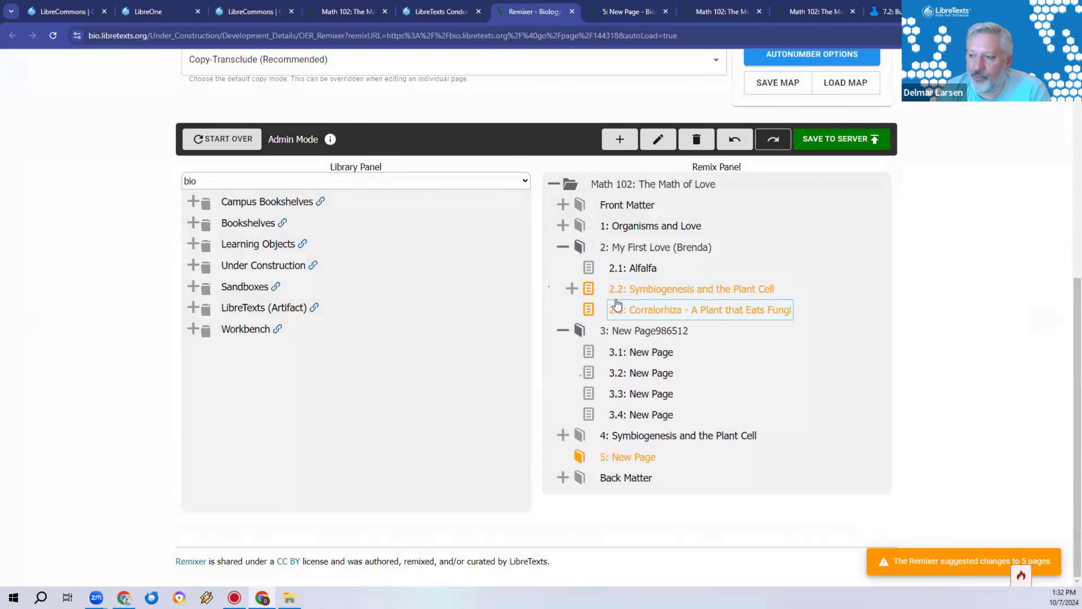
pyautogui.click(617, 297)
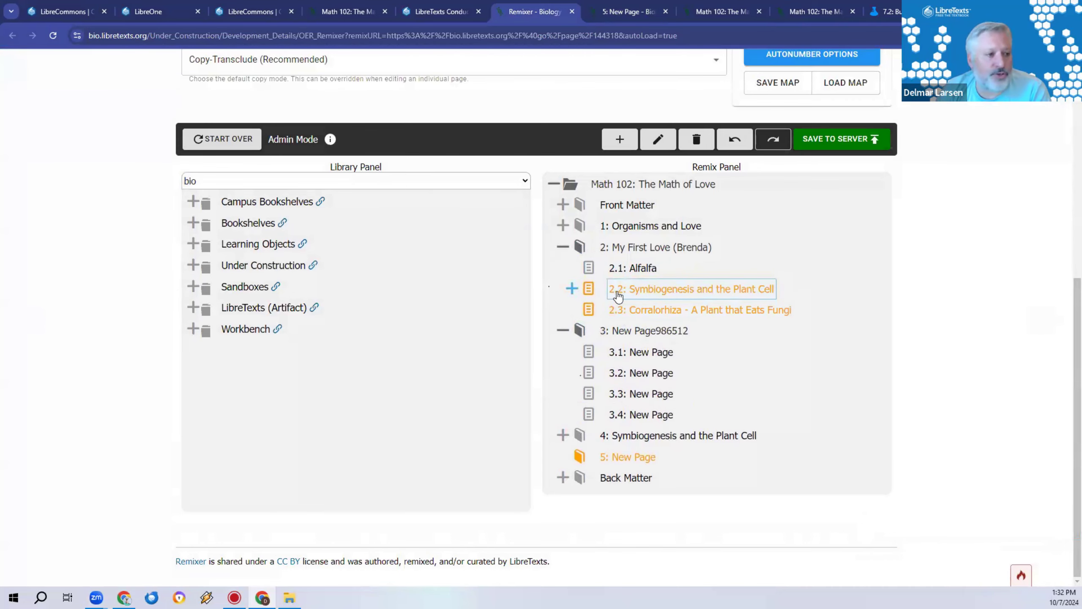
pyautogui.click(651, 315)
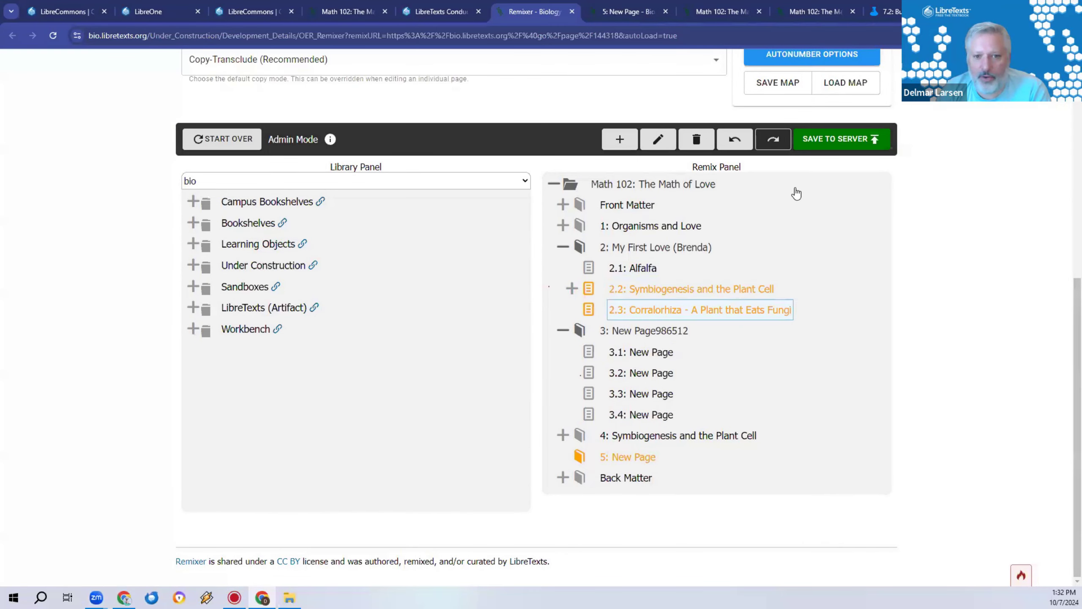
# Review the publish summary, including the pages with modified tags, and return to revising without publishing
pyautogui.click(845, 144)
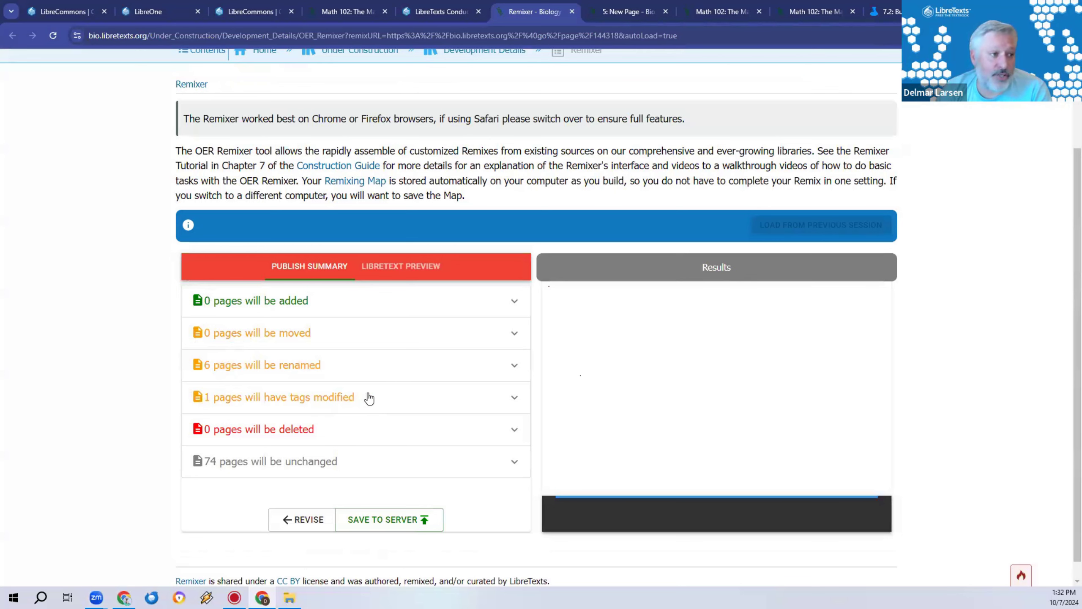
pyautogui.click(413, 406)
pyautogui.click(409, 399)
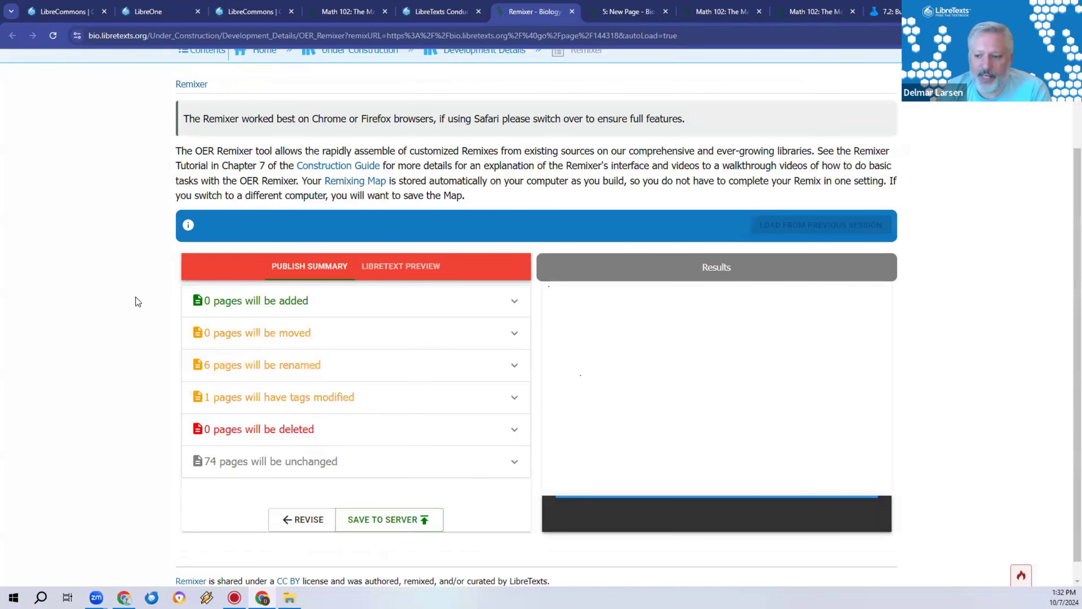
pyautogui.click(294, 520)
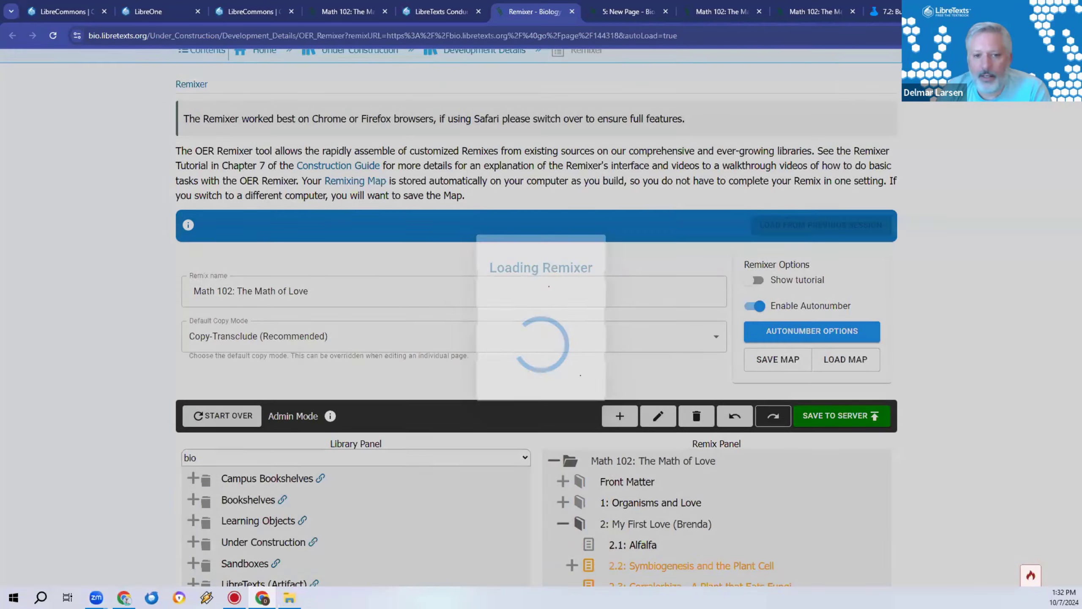
# Switch the source library to Mathematics and browse the subjects listed in its Bookshelves
pyautogui.scroll(-5, 362, 350)
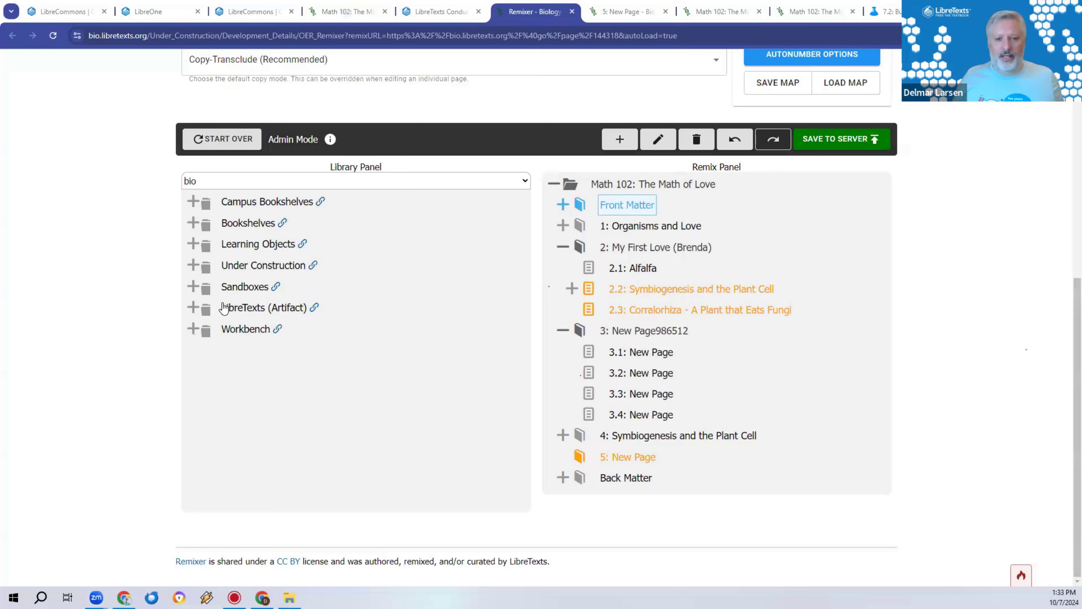
pyautogui.click(194, 203)
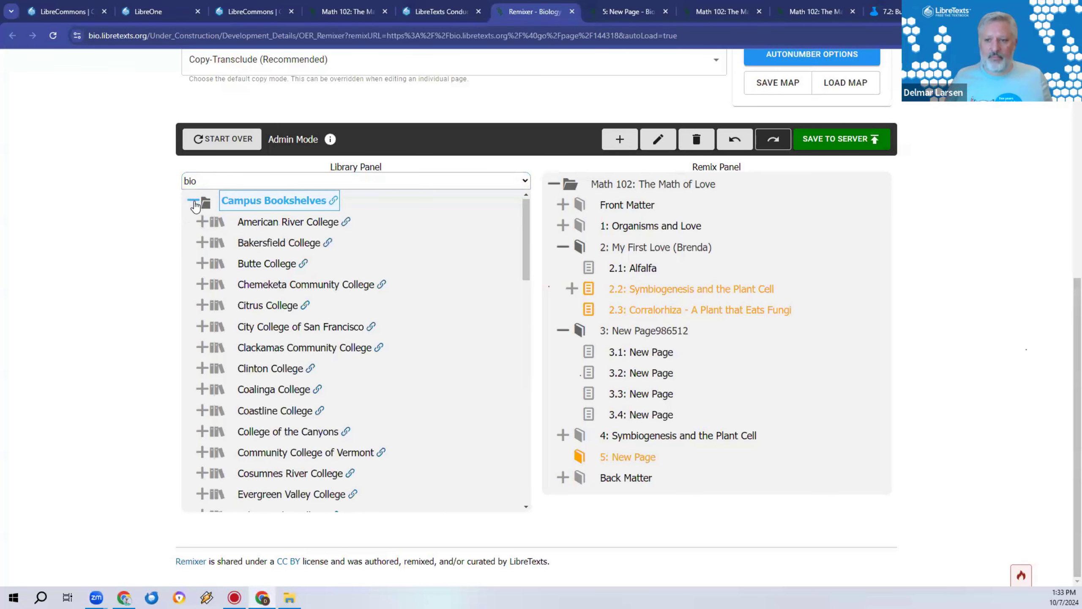
pyautogui.click(212, 182)
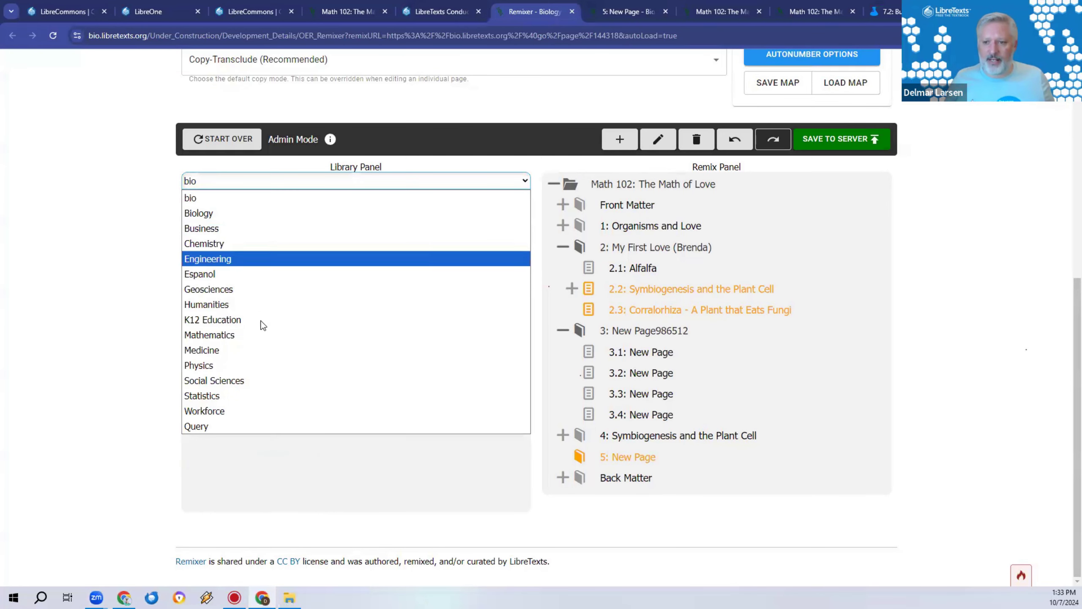
pyautogui.click(259, 345)
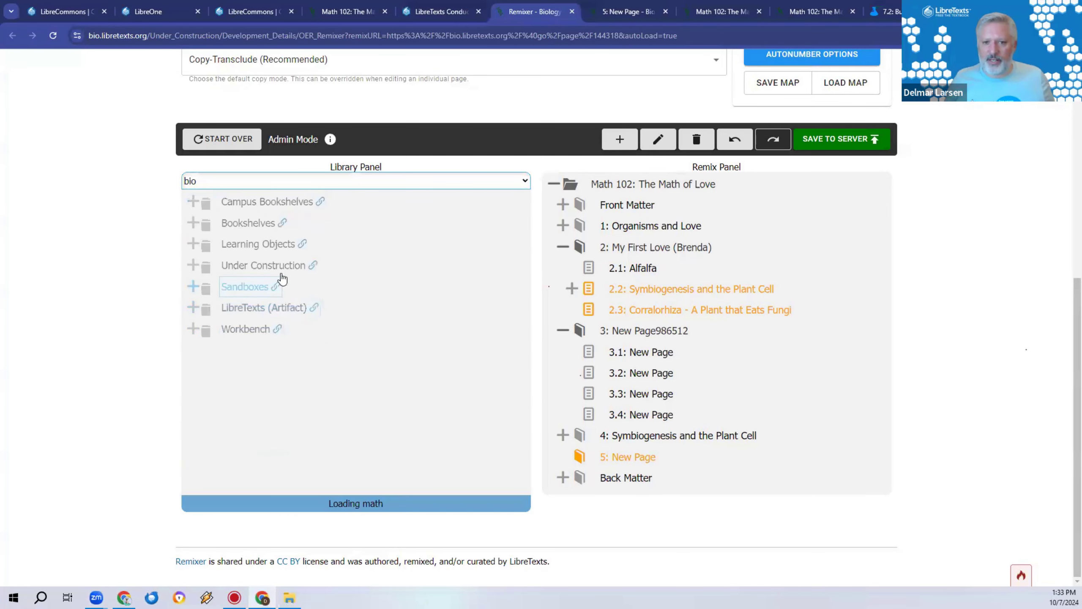
pyautogui.click(192, 223)
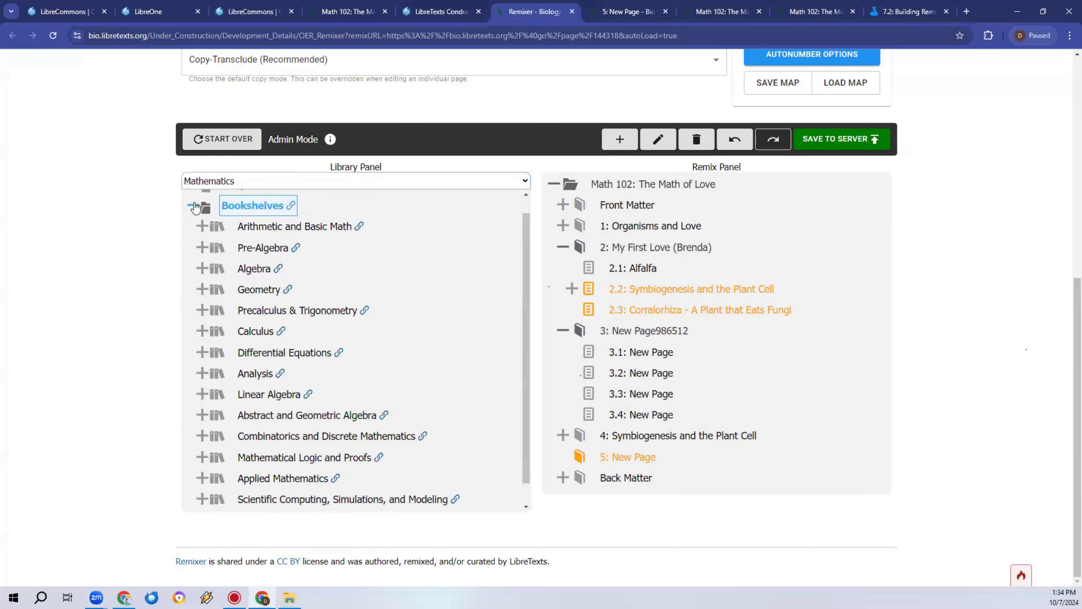
pyautogui.scroll(-1, 256, 314)
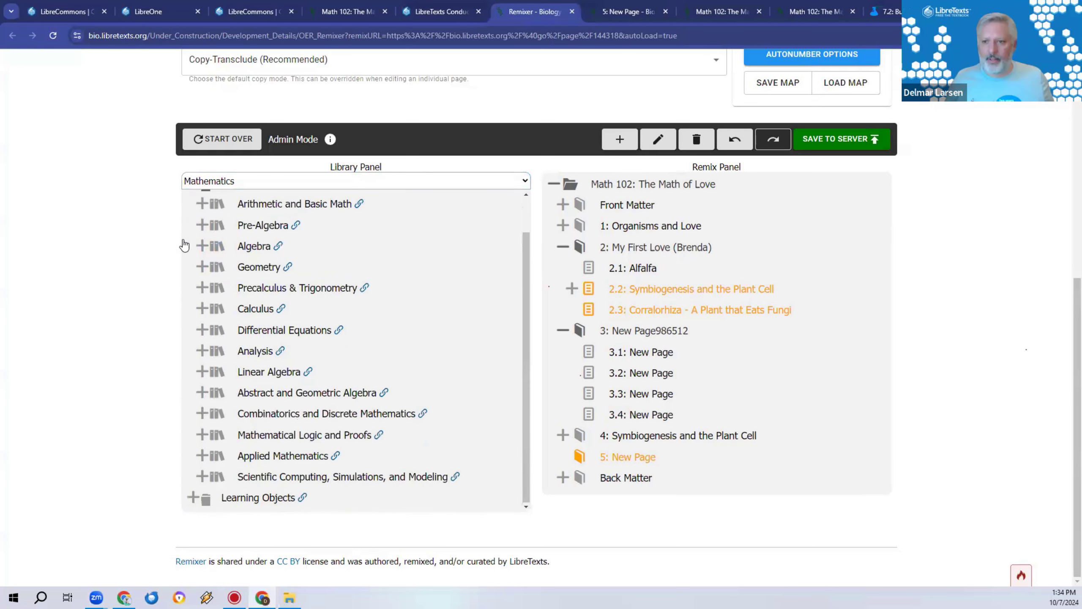
pyautogui.scroll(1, 246, 351)
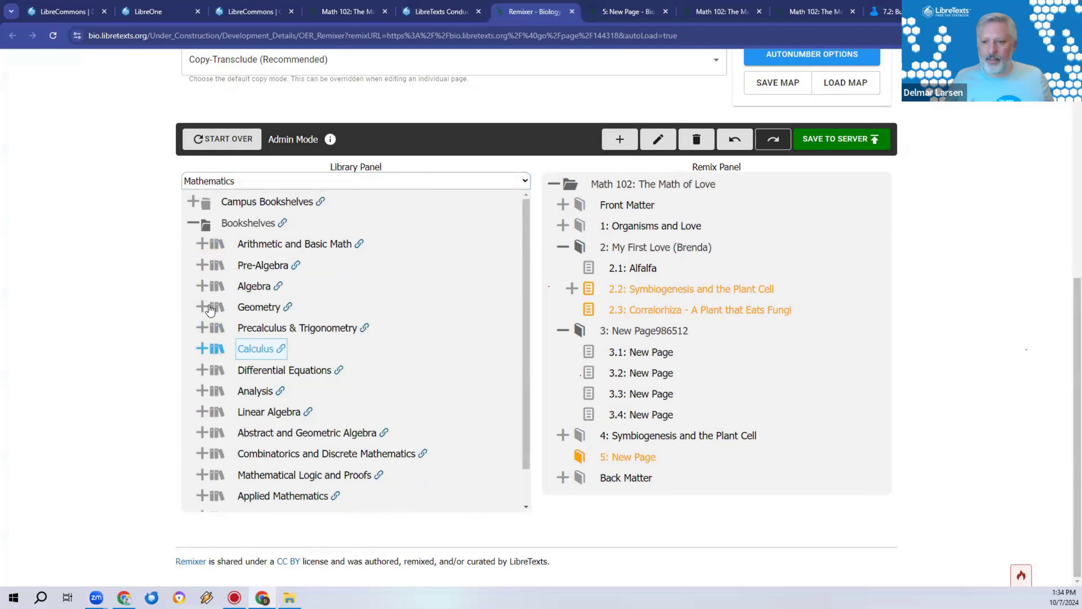
# Collapse Bookshelves and list the Lake Tahoe Community College texts in the Mathematics Campus Bookshelves
pyautogui.click(193, 221)
pyautogui.click(194, 203)
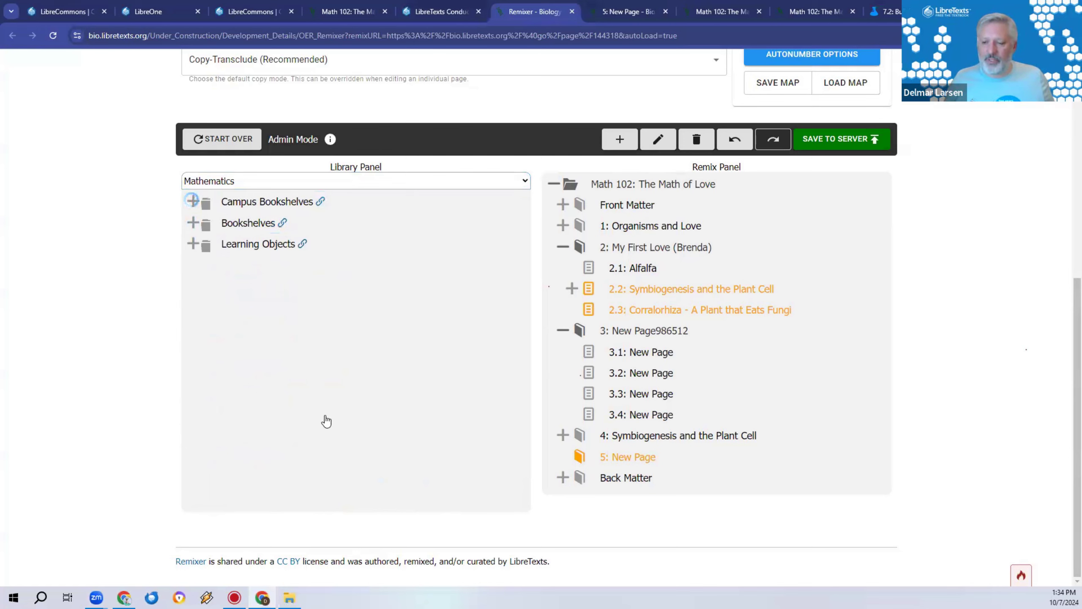
pyautogui.scroll(-13, 332, 411)
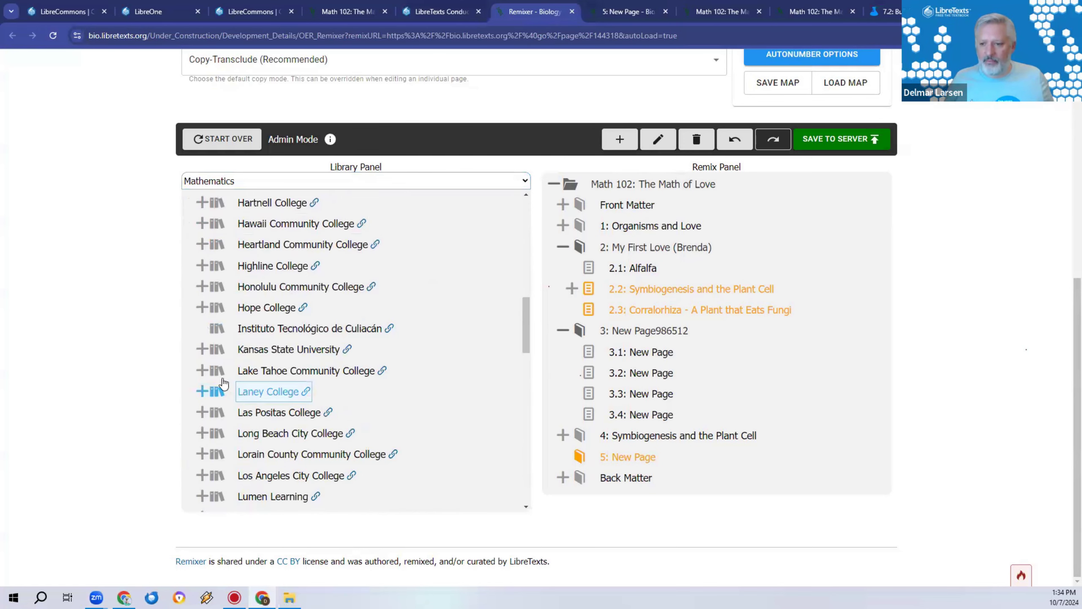
pyautogui.click(204, 371)
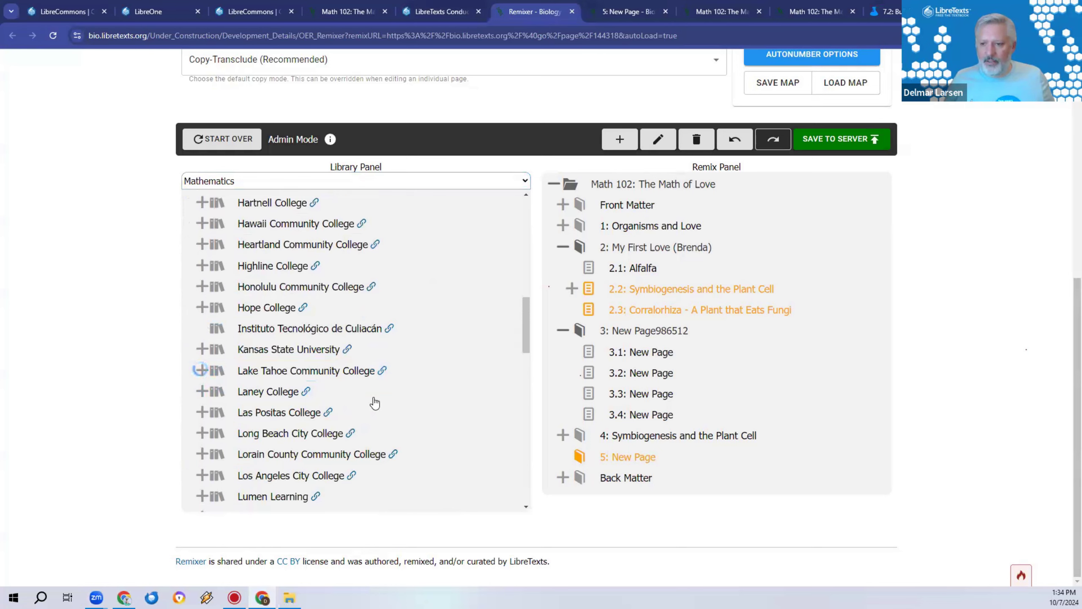
pyautogui.scroll(-3, 376, 375)
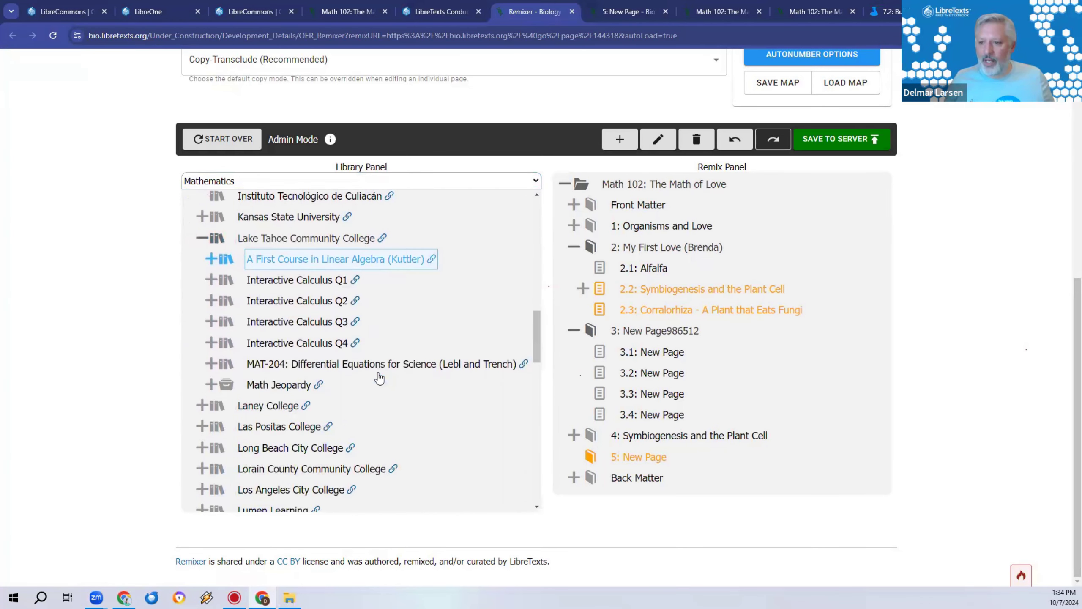
# Open the Interactive Calculus Q1 textbook page and copy its title
pyautogui.click(279, 283)
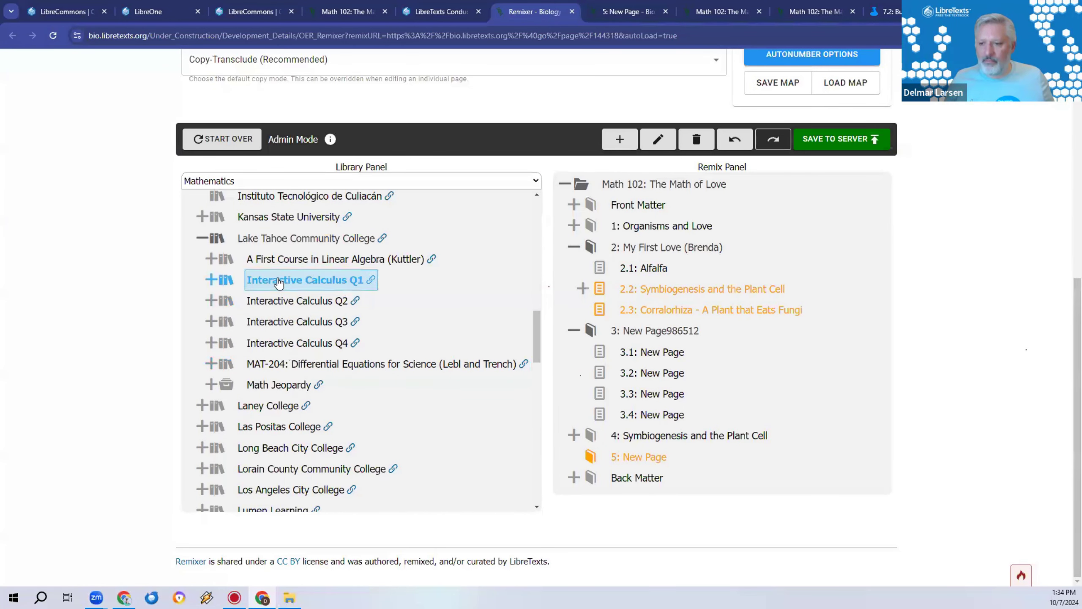
pyautogui.doubleClick(279, 283)
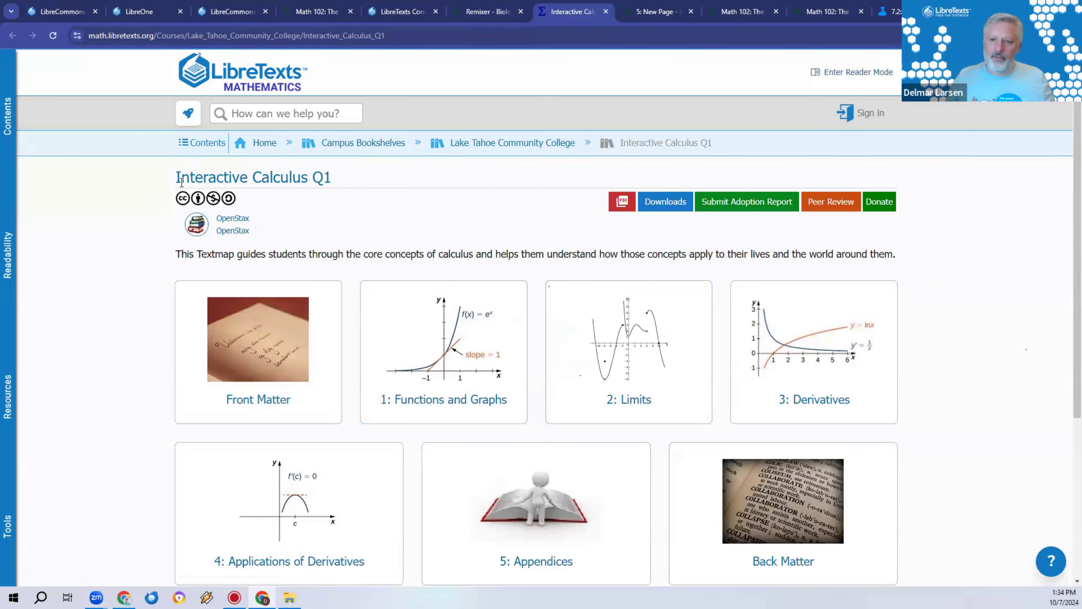
pyautogui.moveTo(175, 177); pyautogui.dragTo(329, 174)
pyautogui.hotkey('ctrl', 'c')
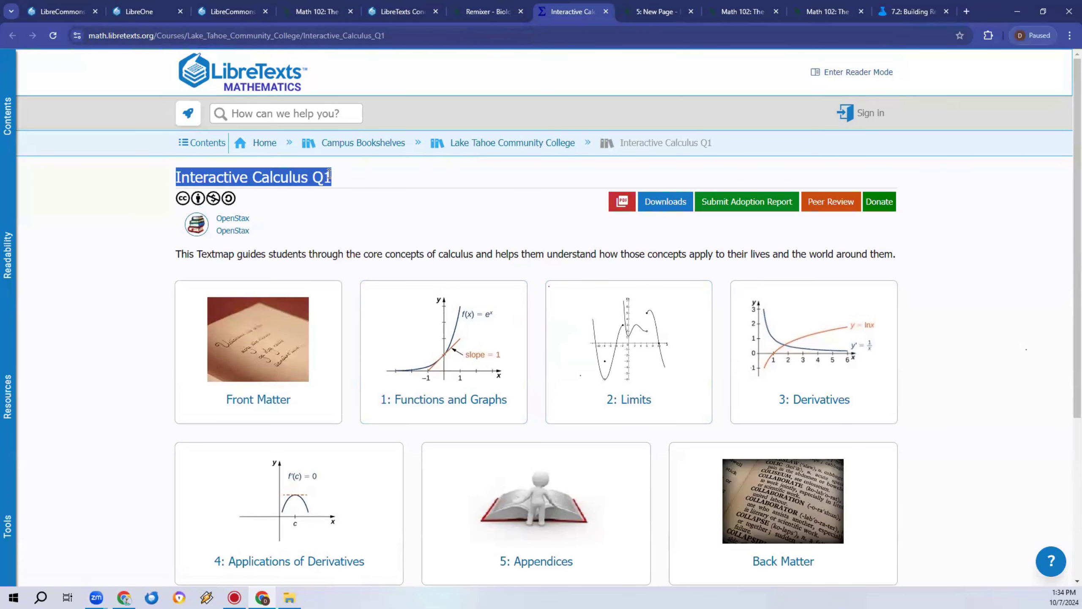
# Switch to the LibreTexts Commons catalog and search it for the copied title Interactive Calculus Q1
pyautogui.click(424, 6)
pyautogui.click(320, 5)
pyautogui.click(235, 9)
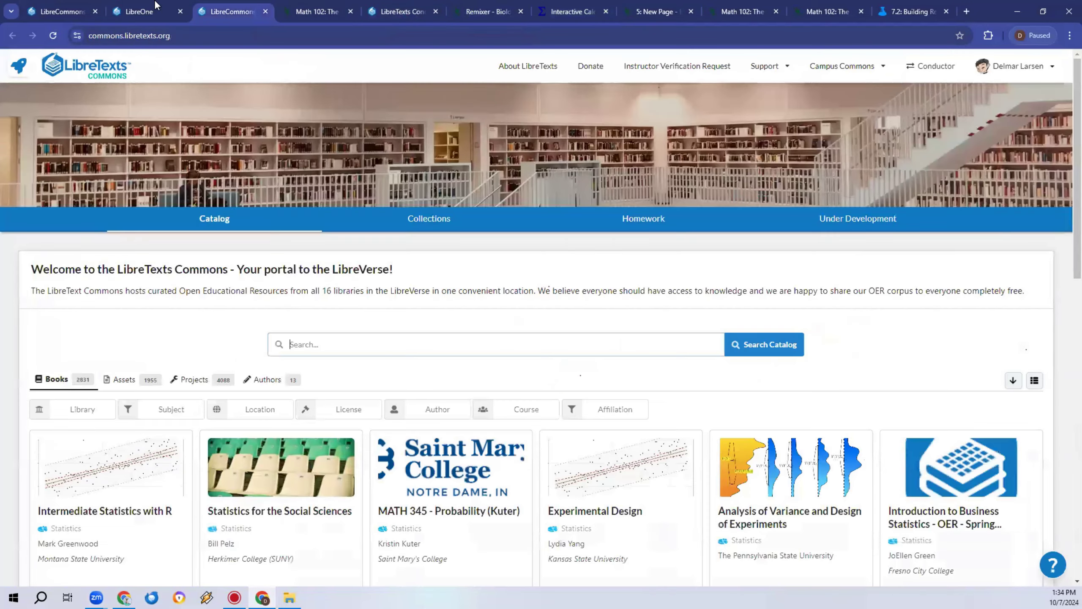
pyautogui.hotkey('ctrl', 'v')
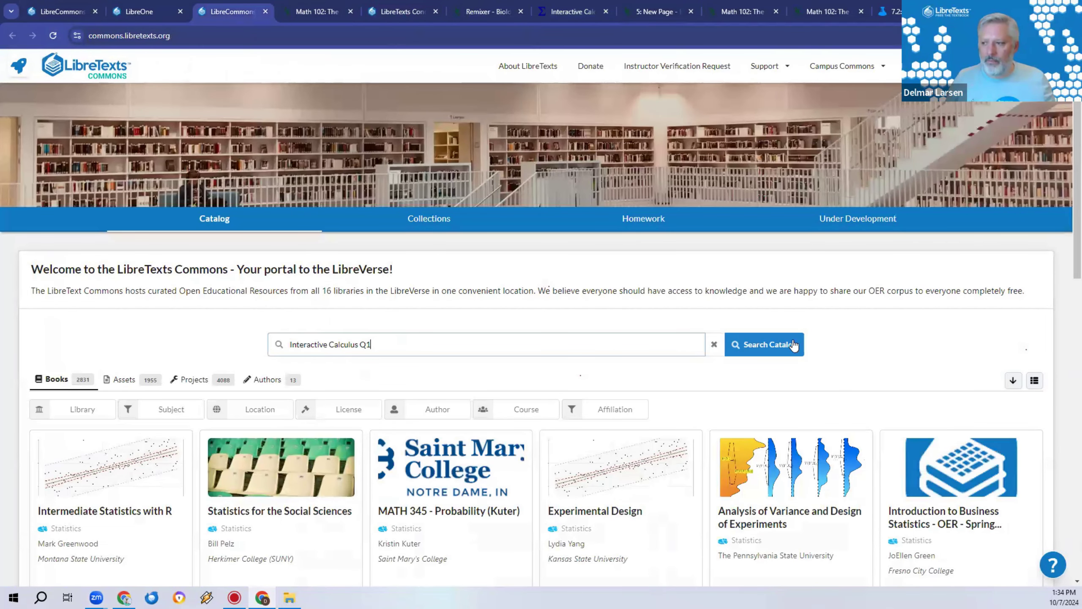
pyautogui.click(786, 346)
pyautogui.scroll(-2, 383, 222)
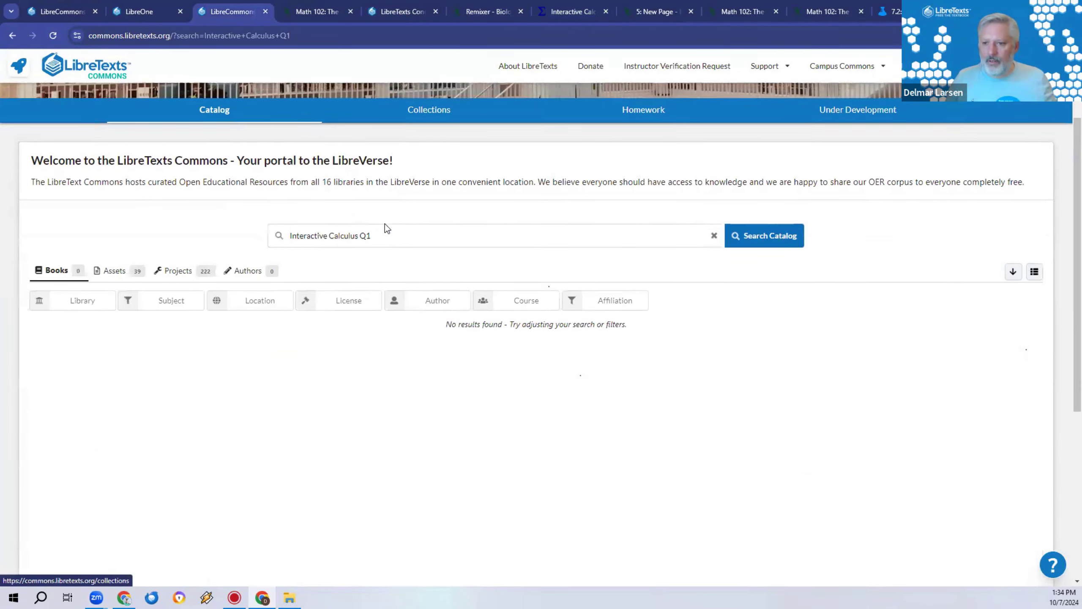
# Shorten the catalog search term to Interactive Calculus and run the search again
pyautogui.click(365, 230)
pyautogui.press('BackSpace')
pyautogui.press('BackSpace')
pyautogui.press('BackSpace')
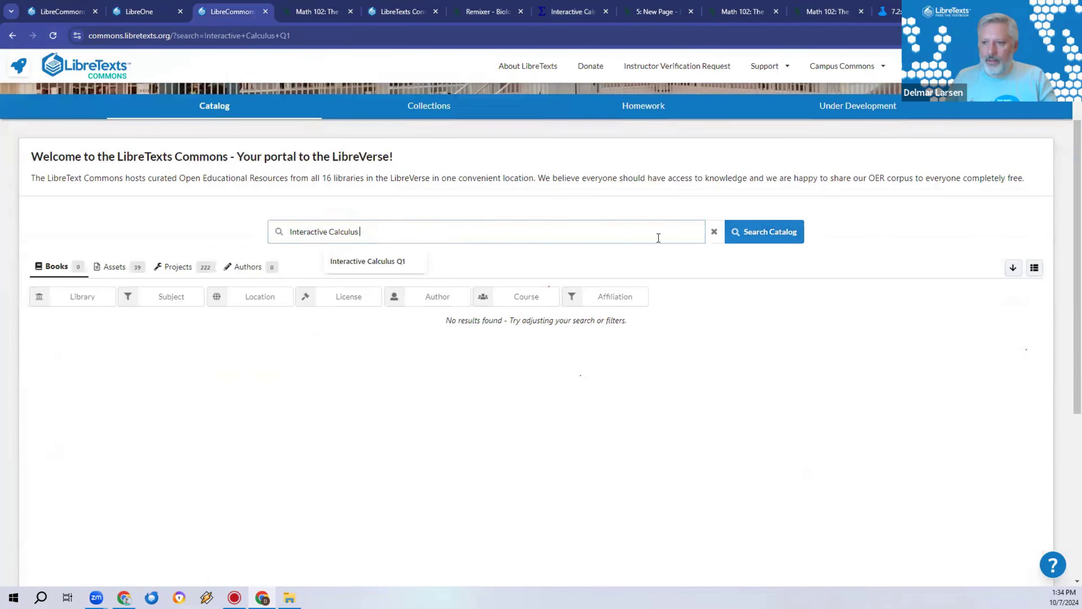
pyautogui.click(744, 238)
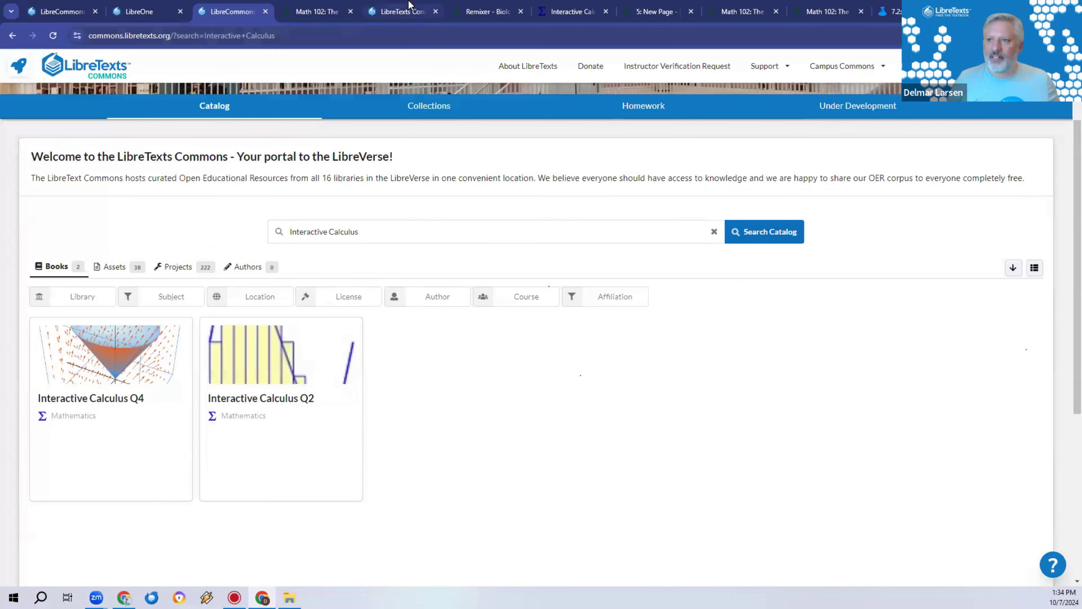
# Return to the OER Remixer and collapse Interactive Calculus Q1 and Lake Tahoe Community College in the Mathematics library tree
pyautogui.click(398, 10)
pyautogui.click(315, 9)
pyautogui.click(259, 6)
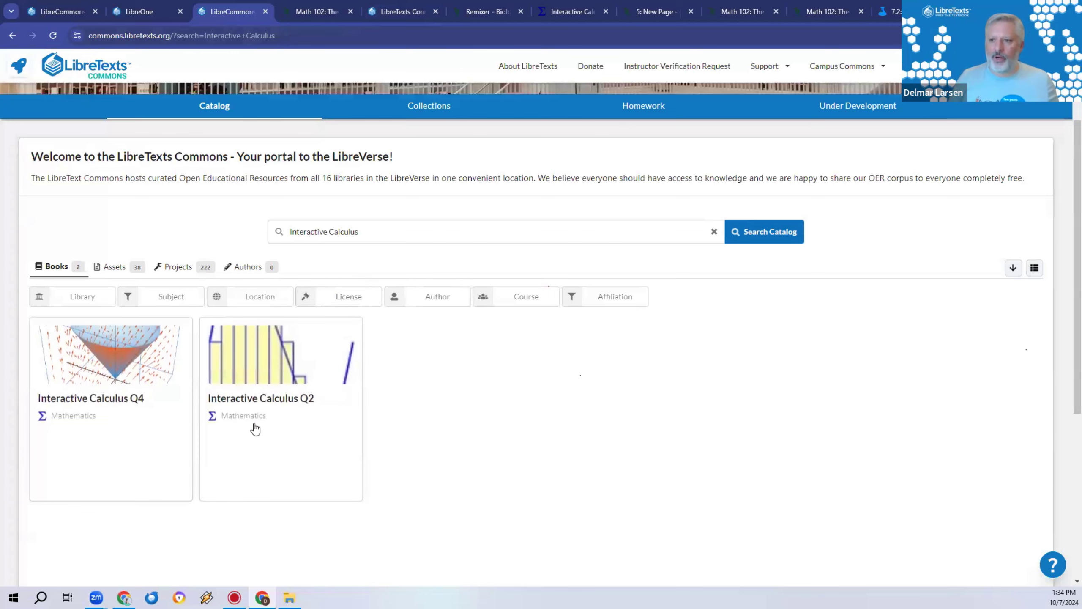
pyautogui.click(311, 6)
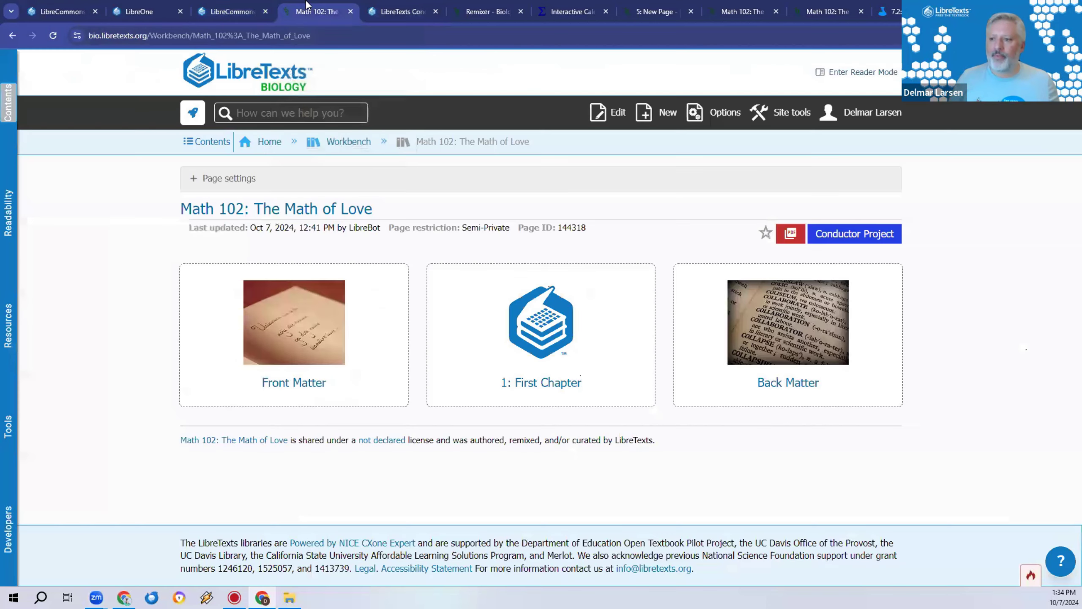
pyautogui.click(400, 12)
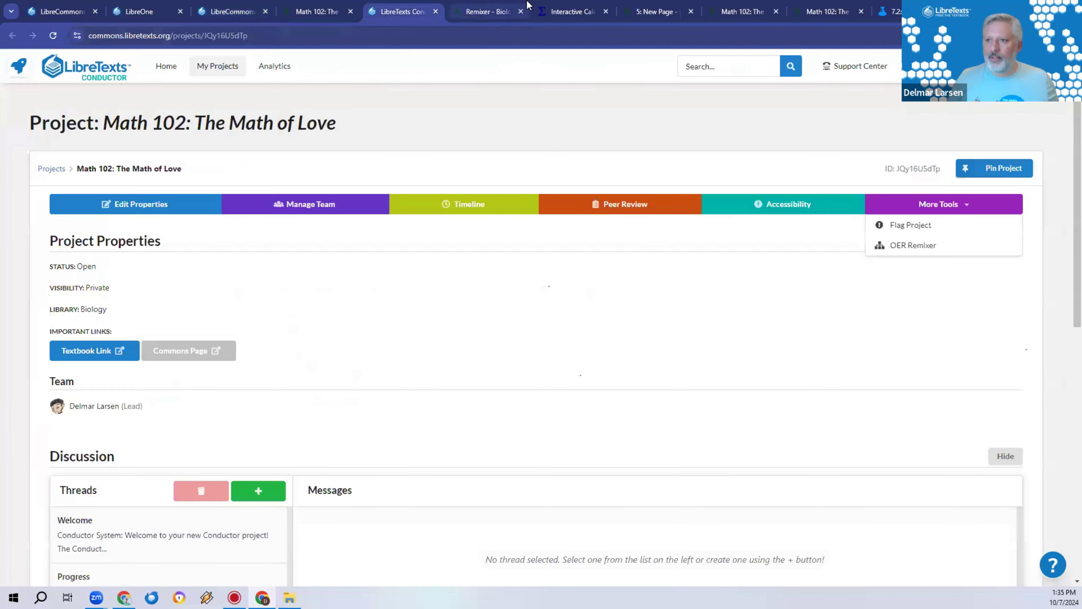
pyautogui.click(498, 11)
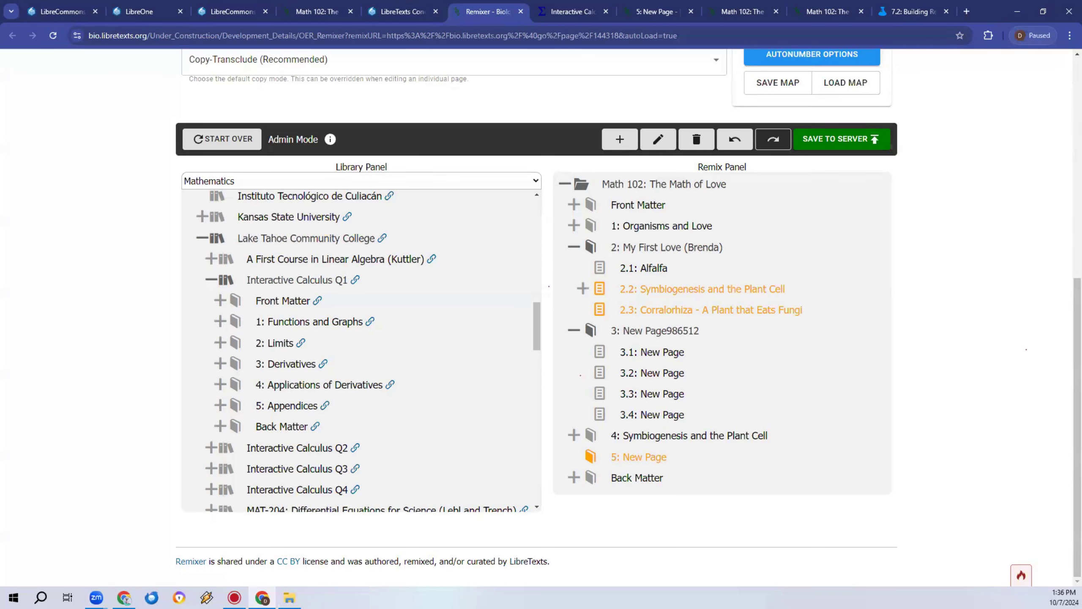
pyautogui.press('Down')
pyautogui.press('Left')
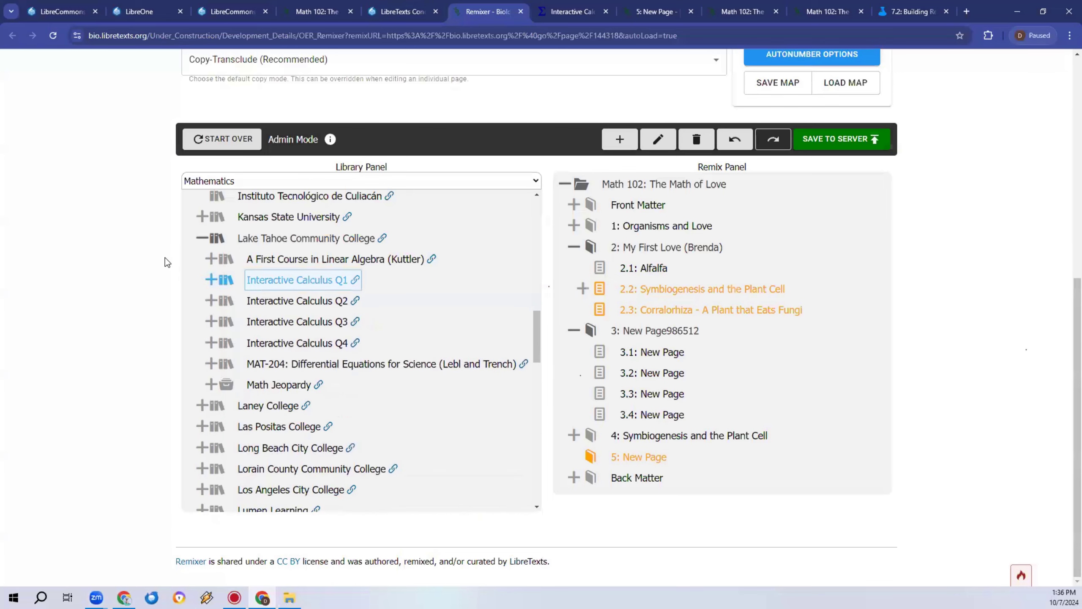
pyautogui.press('Left')
pyautogui.press('Left')
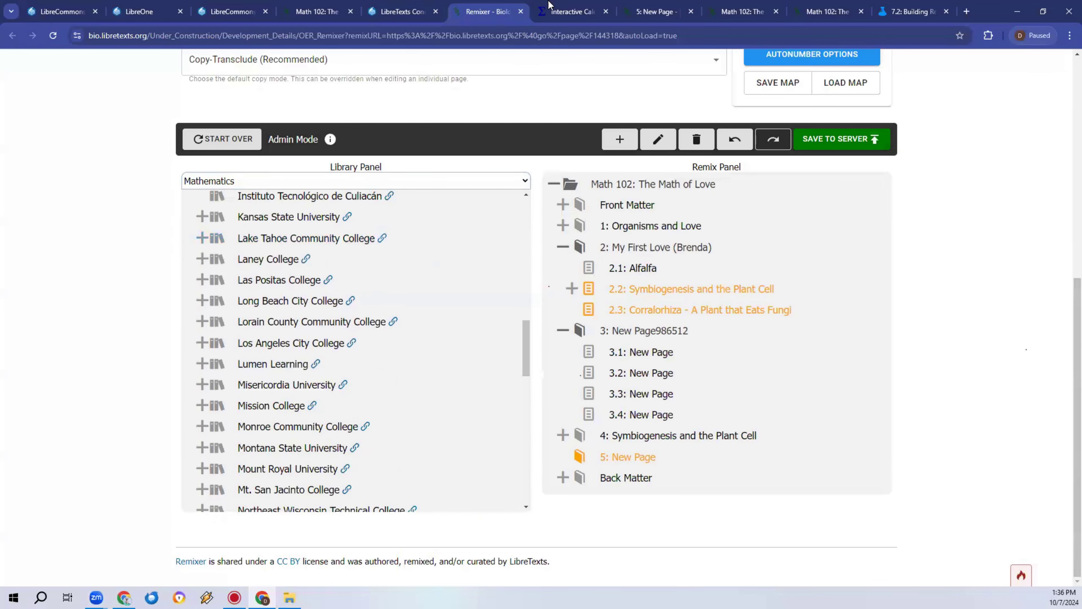
pyautogui.click(574, 6)
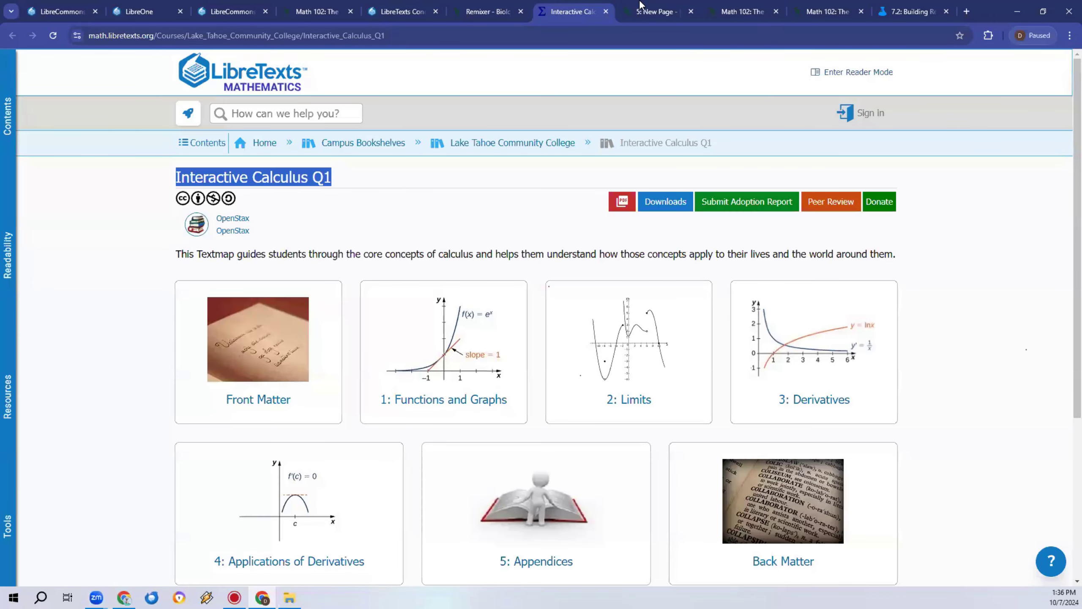
pyautogui.click(667, 6)
pyautogui.click(724, 5)
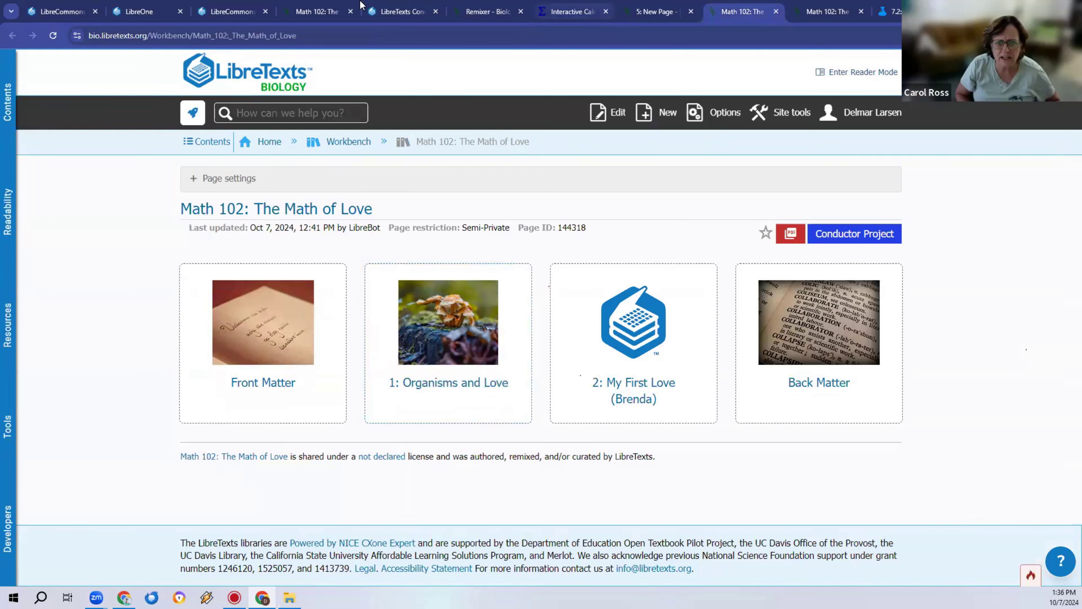
pyautogui.click(244, 5)
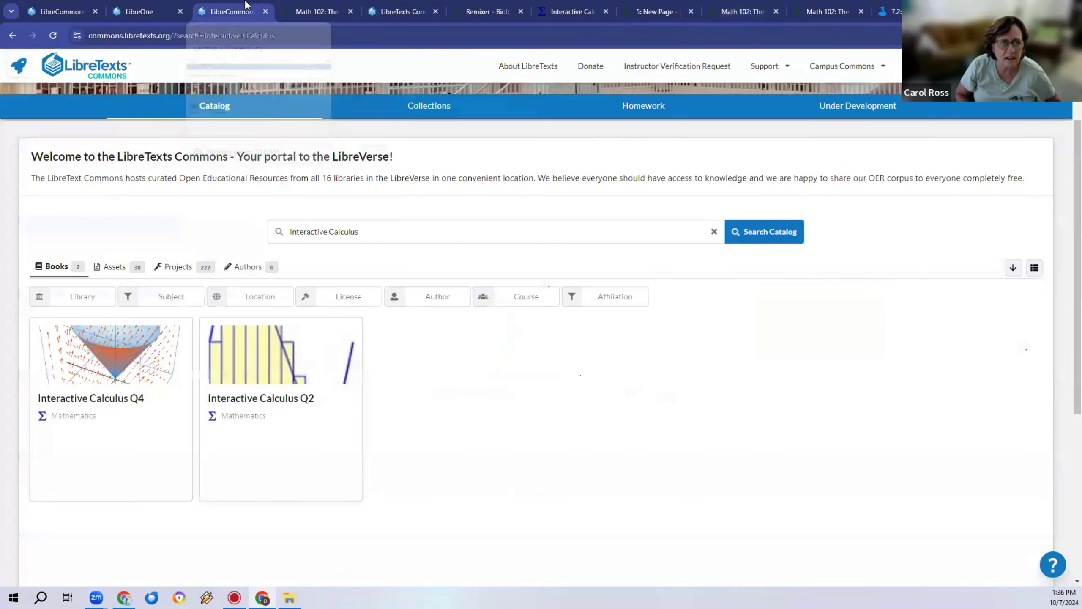
pyautogui.click(318, 8)
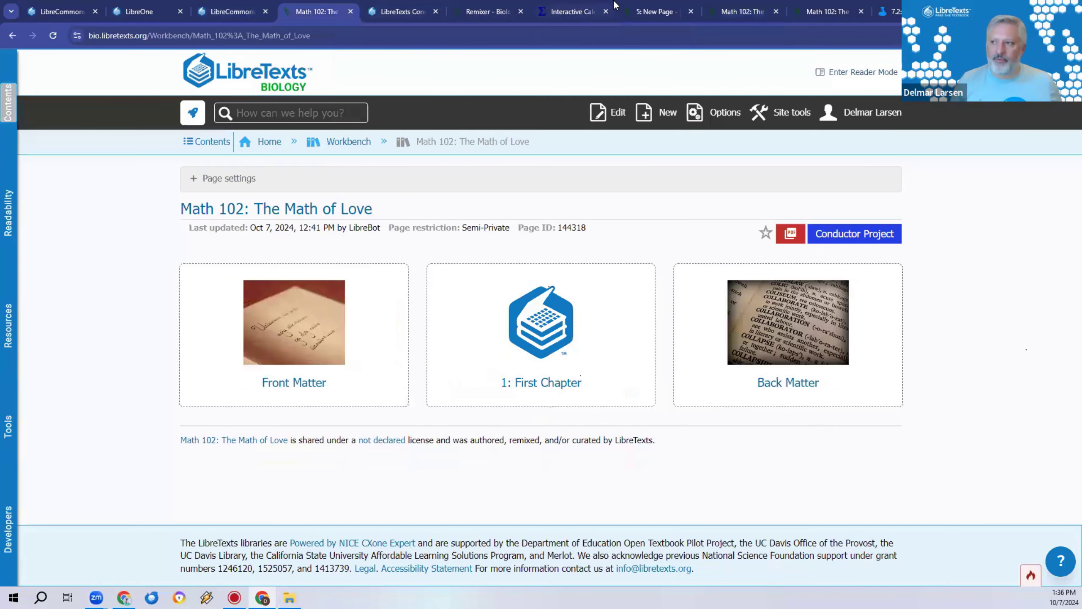
# Open the Conductor project from the textbook's 5: New Page and show the project's additional tools, including the OER Remixer
pyautogui.click(647, 7)
pyautogui.moveTo(819, 260)
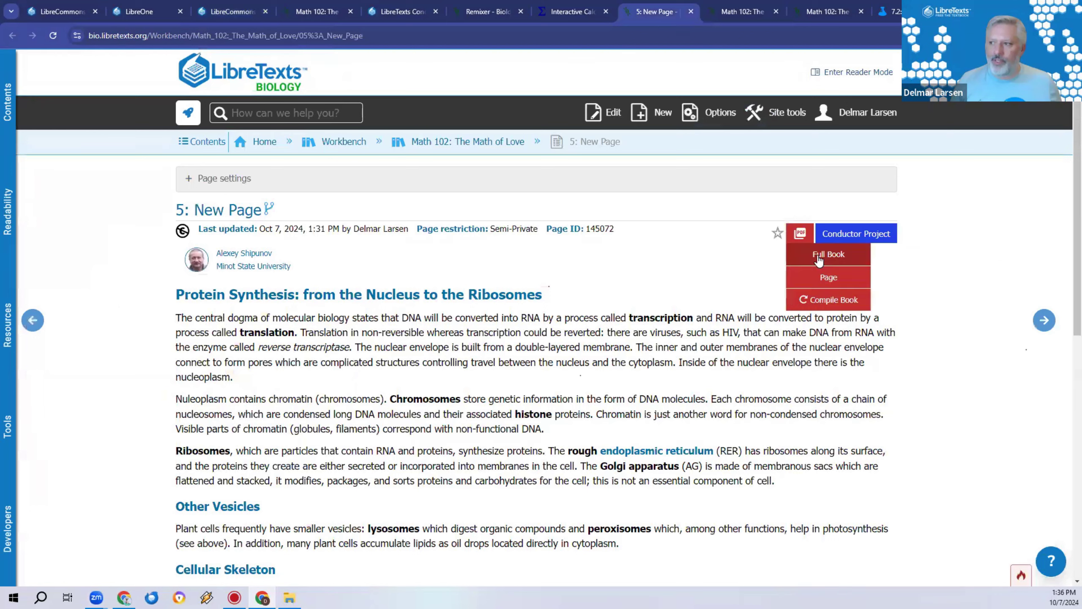
pyautogui.click(861, 237)
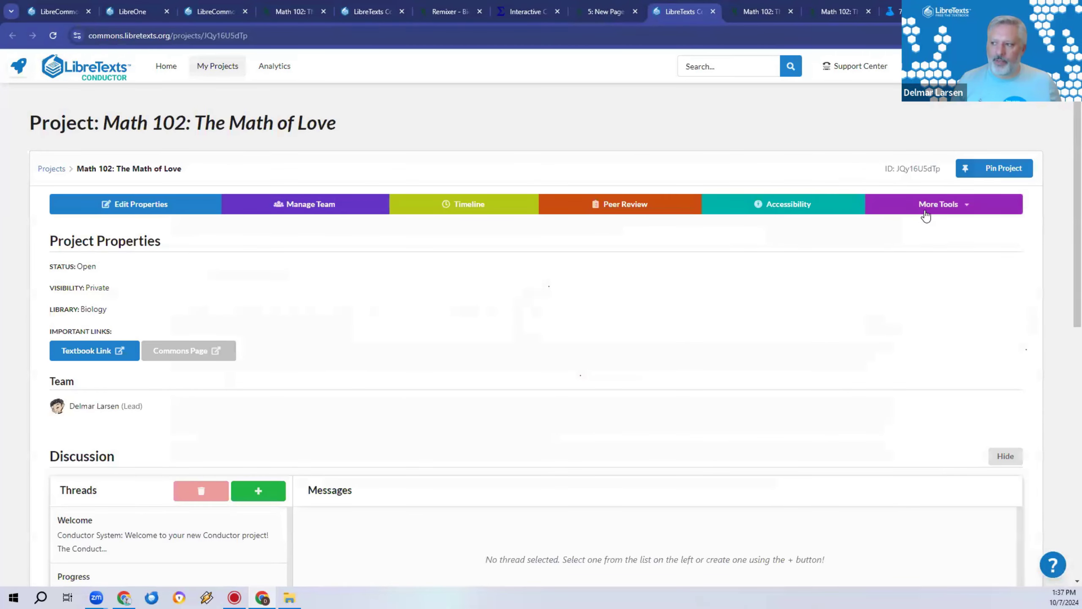
pyautogui.click(926, 215)
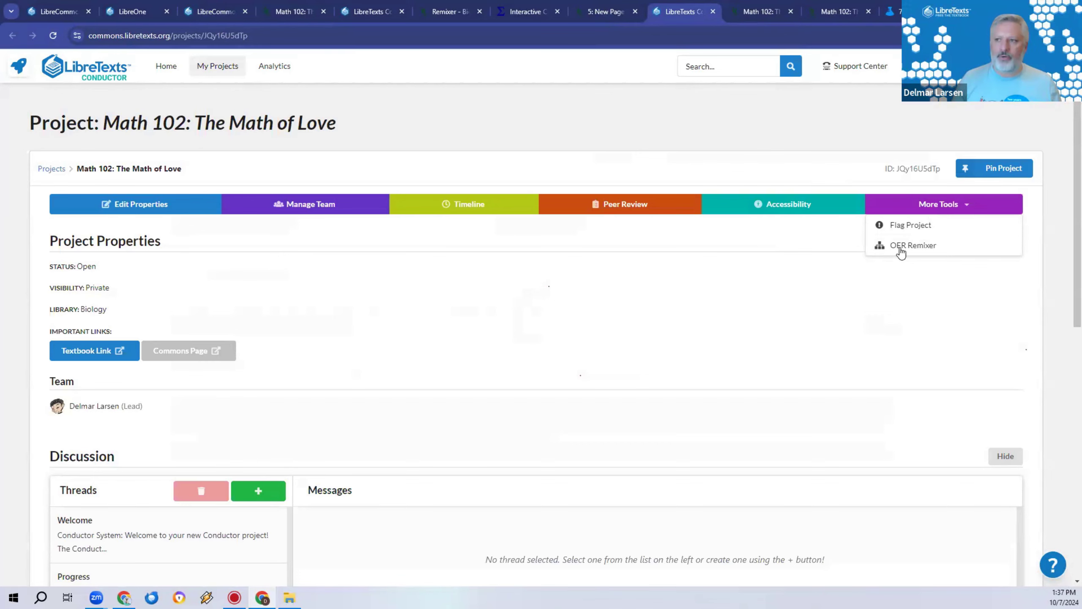
# Return to the original Math 102 Conductor project and close all browser tabs that follow it
pyautogui.click(618, 12)
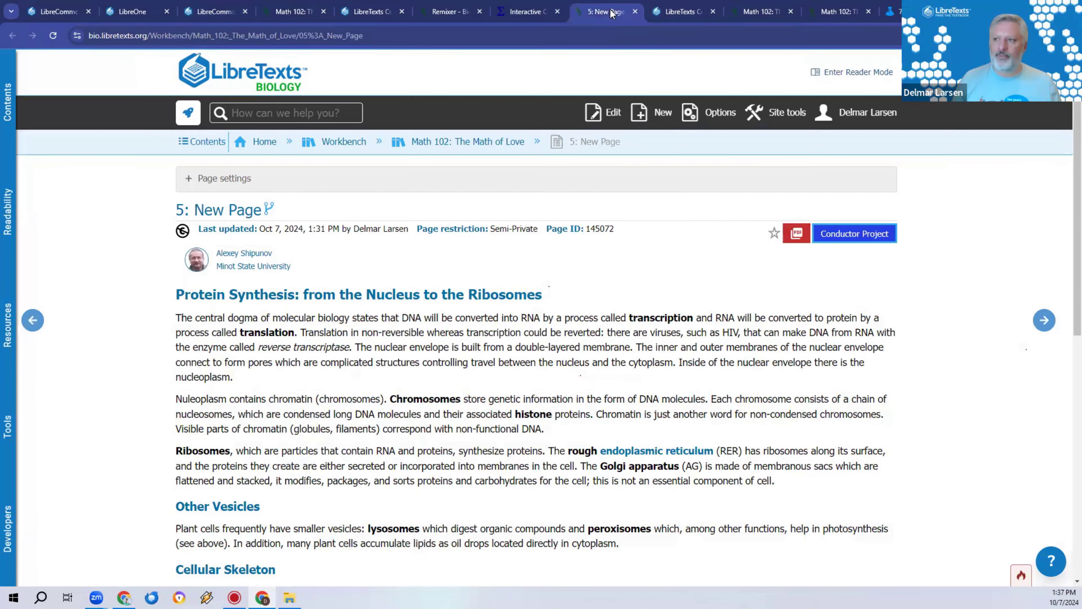
pyautogui.click(445, 10)
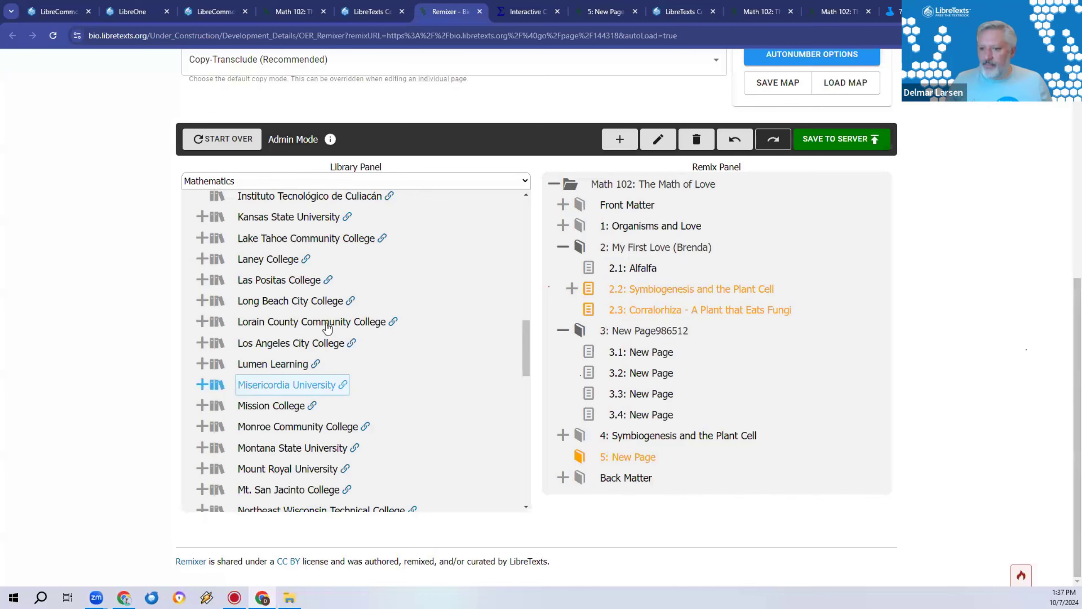
pyautogui.click(369, 11)
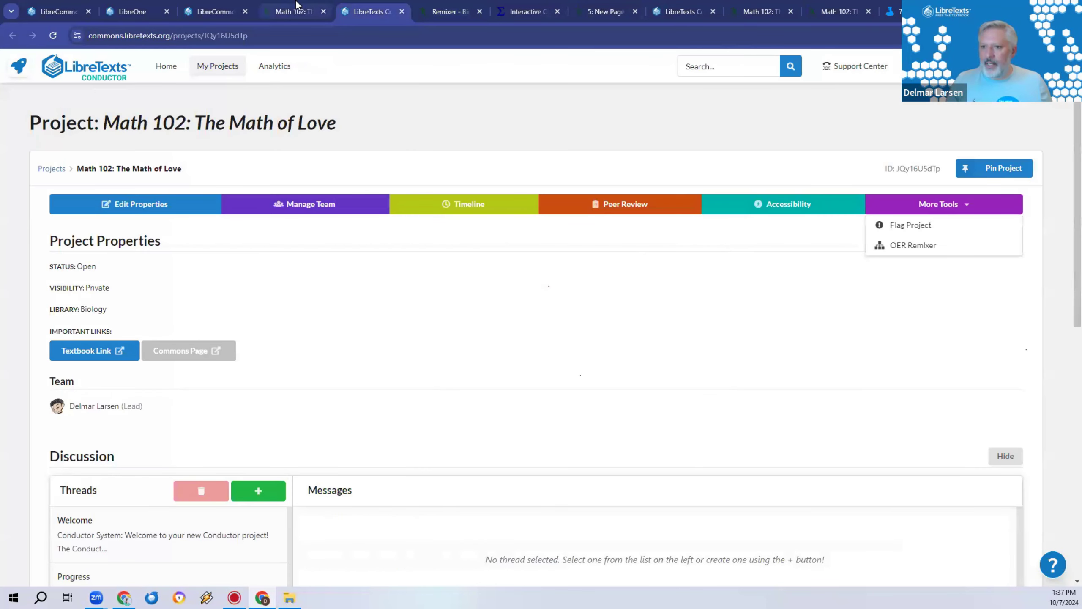
pyautogui.rightClick(369, 9)
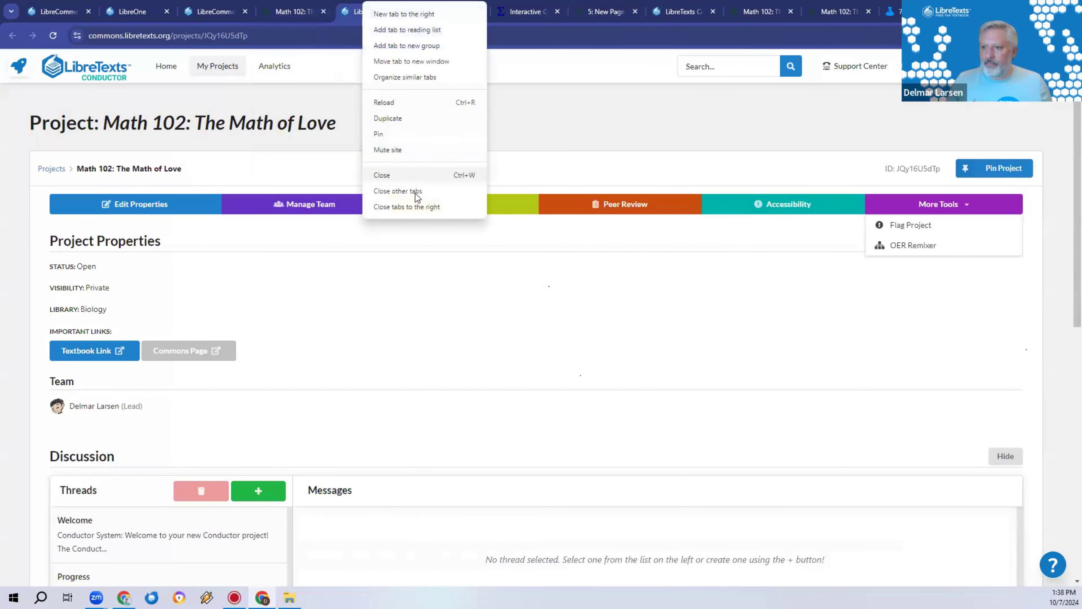
pyautogui.click(421, 208)
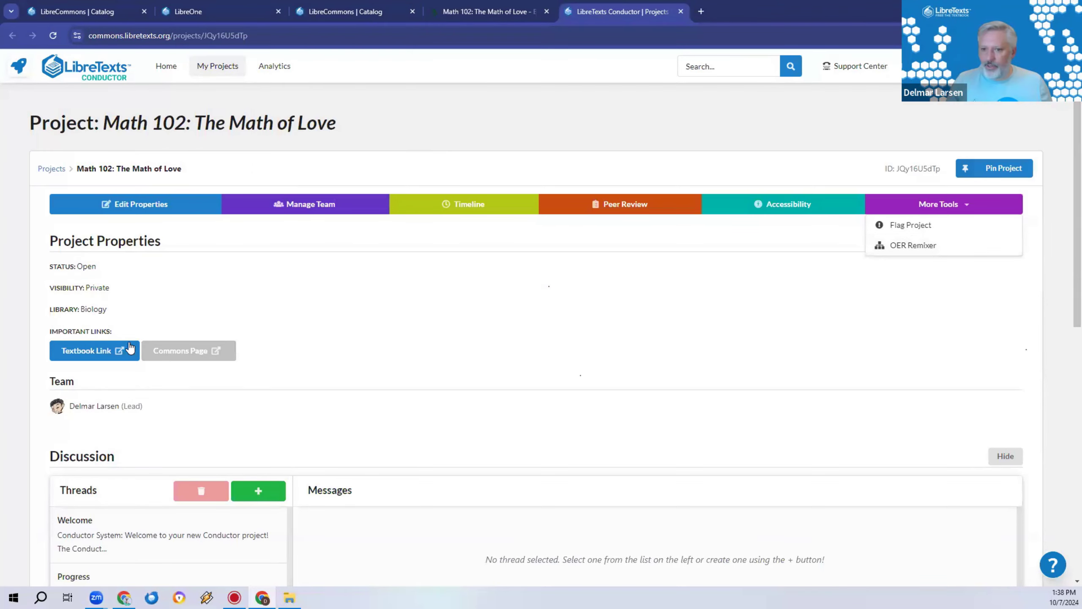
# Open the Math 102: The Math of Love textbook from its Conductor project and review its chapters
pyautogui.click(87, 351)
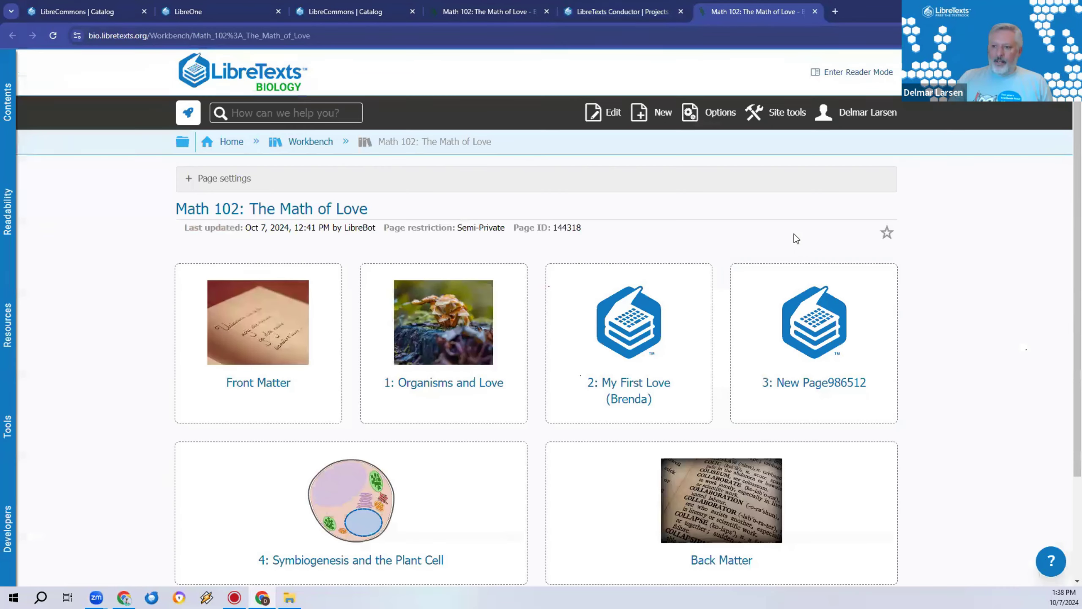
pyautogui.scroll(-2, 218, 345)
pyautogui.scroll(-1, 218, 345)
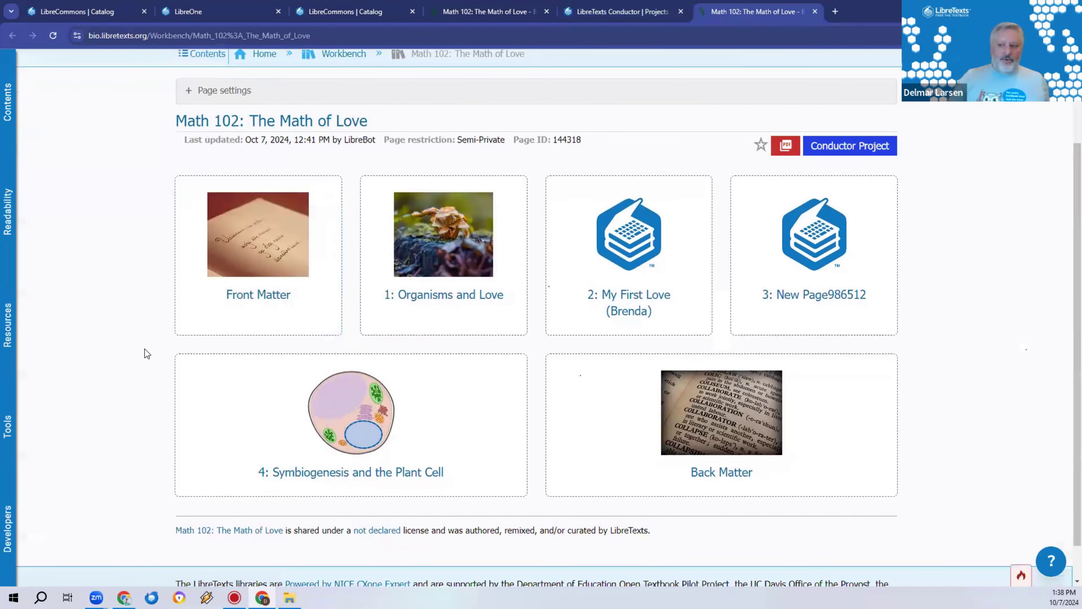
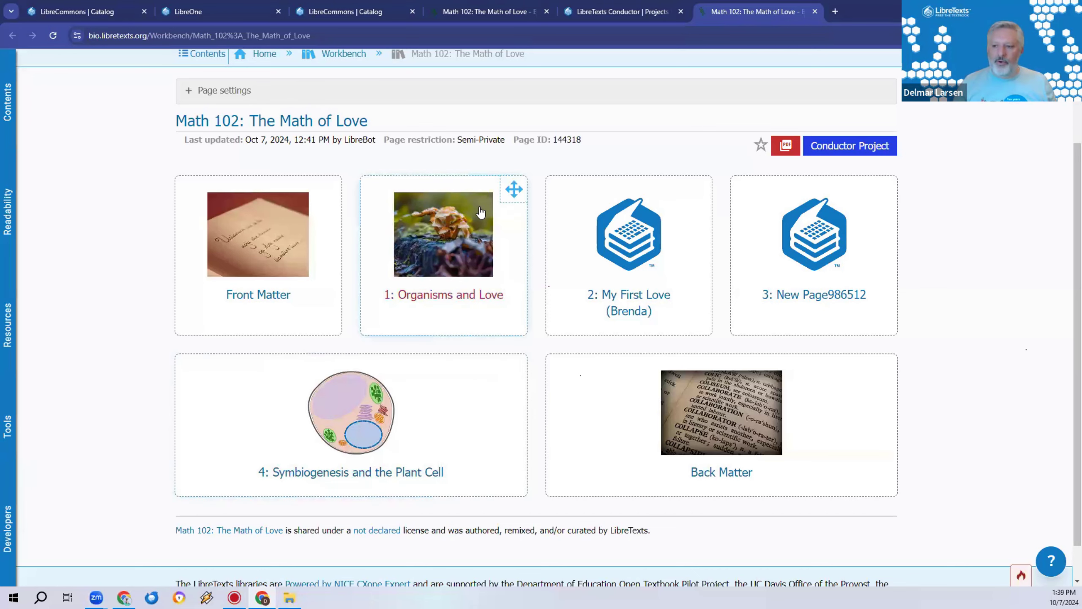
# Open page 1.4: Alfalfa in the chapter 1: Organisms and Love and examine its content and the reuse marker beside its title
pyautogui.click(512, 261)
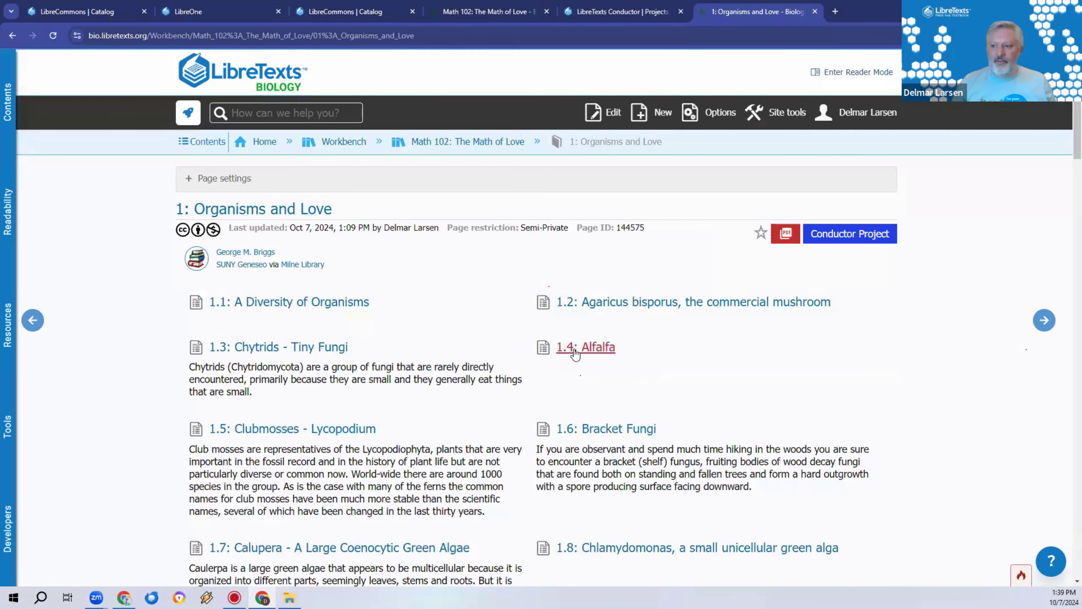
pyautogui.click(563, 366)
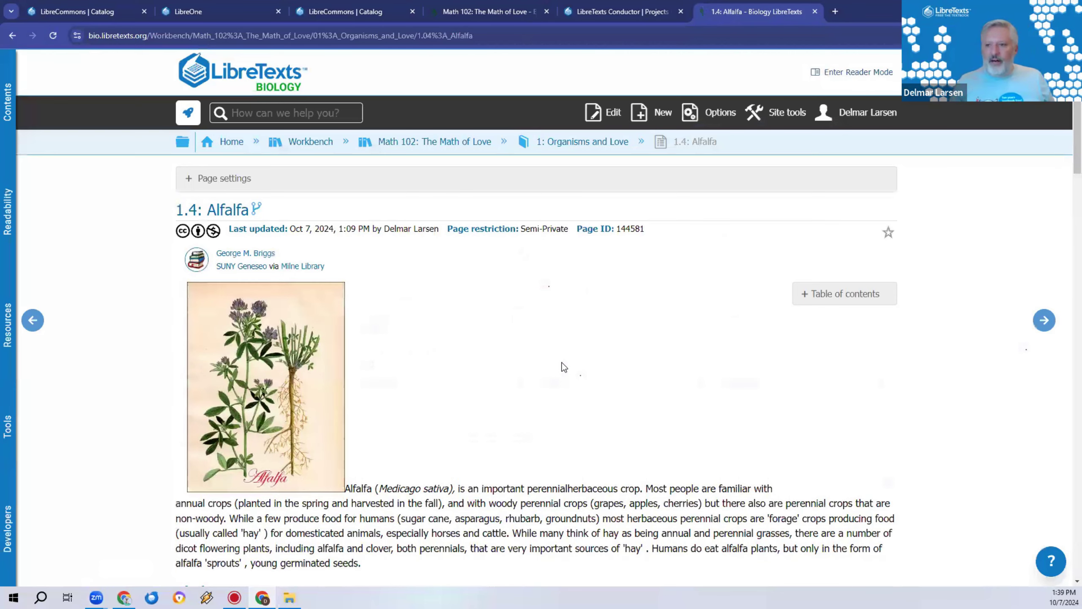
pyautogui.scroll(-10, 563, 358)
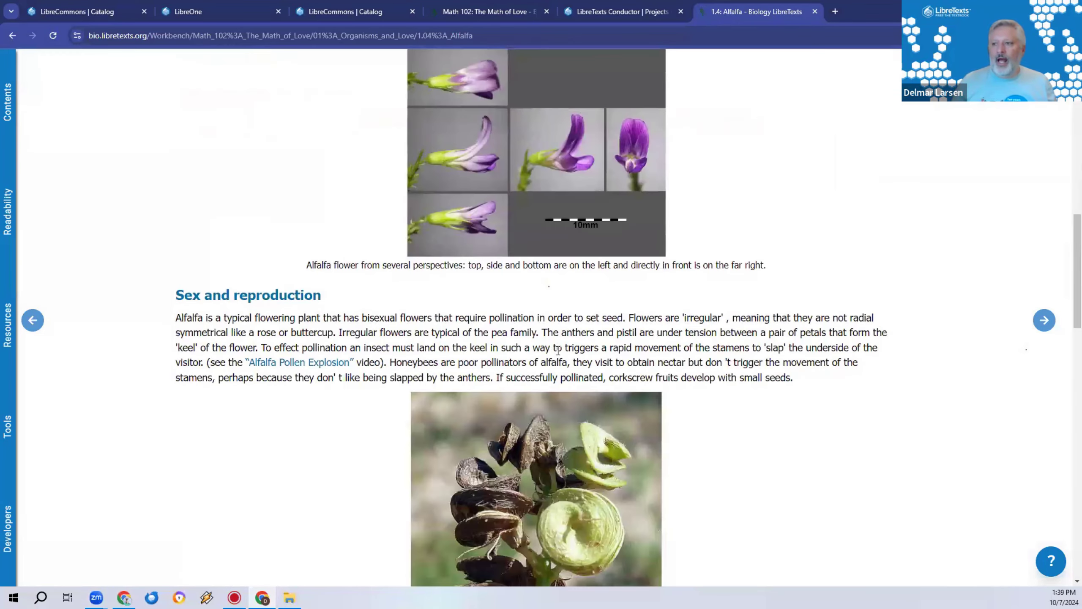
pyautogui.scroll(-3, 558, 351)
pyautogui.scroll(12, 550, 349)
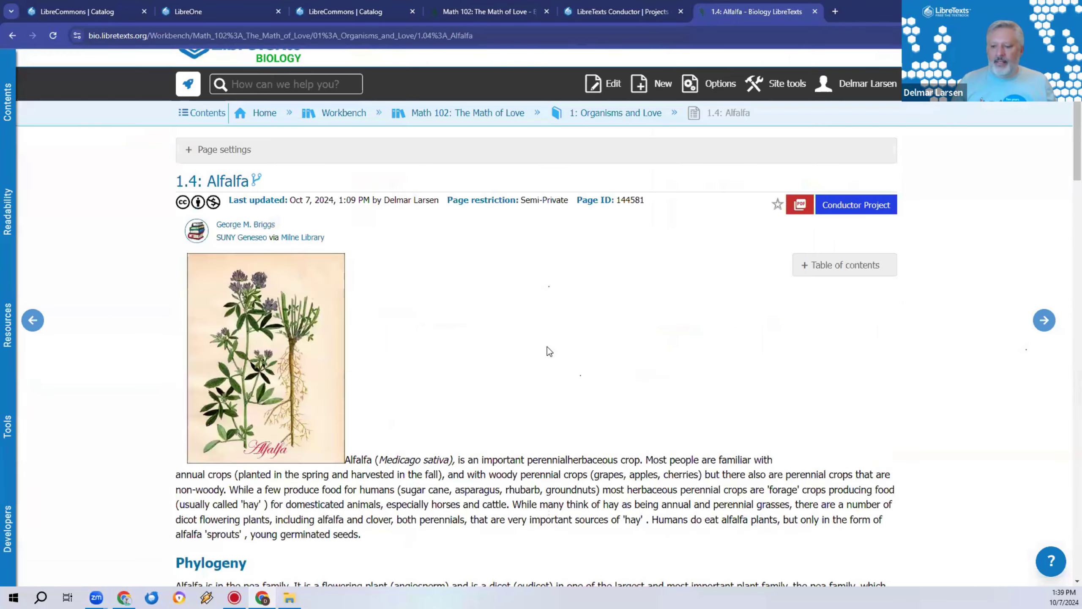
pyautogui.scroll(1, 547, 348)
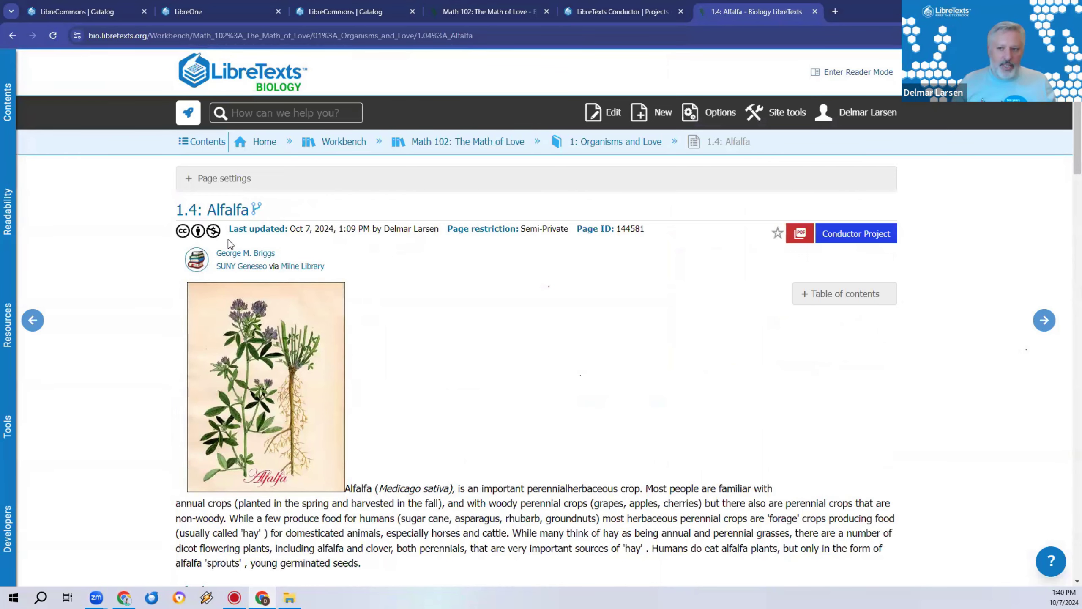
pyautogui.moveTo(257, 215)
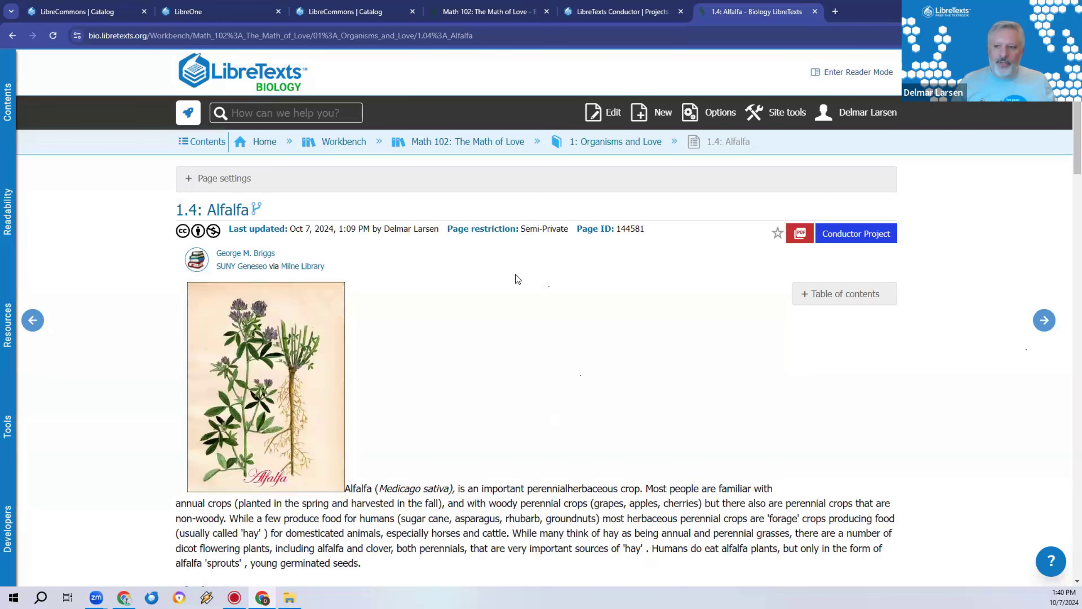
# Follow the Content Reuse path in the editor of page 1.4: Alfalfa to source page 2.4: Alfalfa, and open that source for editing
pyautogui.click(612, 121)
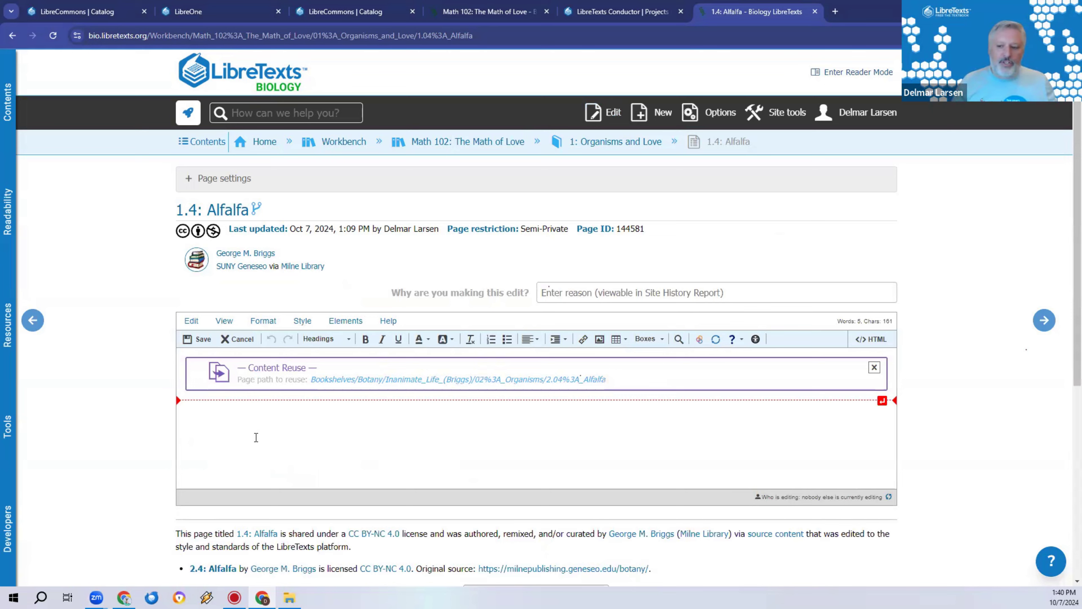
pyautogui.click(340, 385)
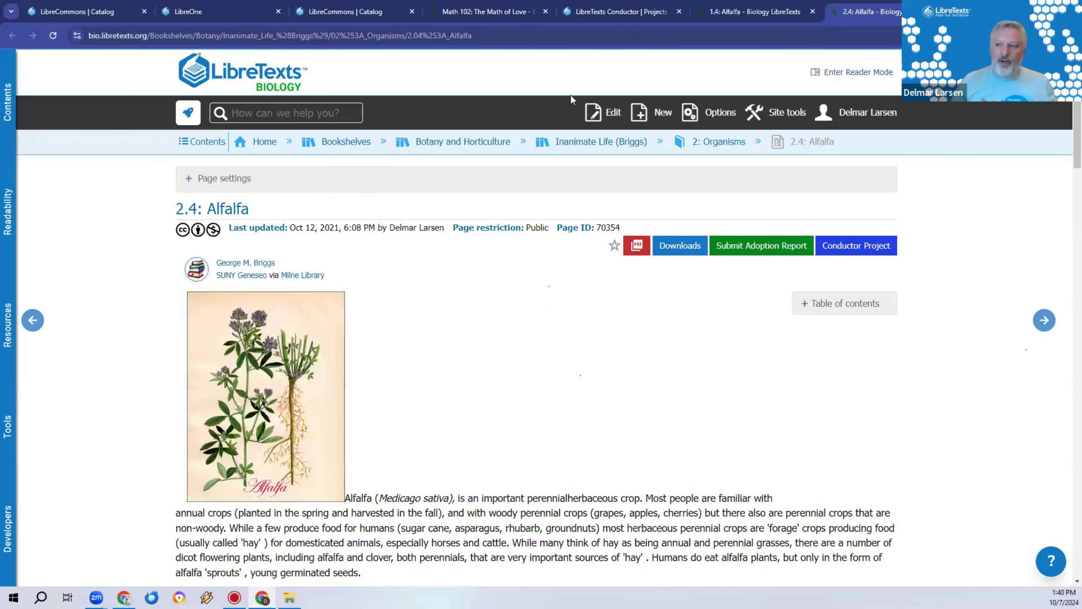
pyautogui.click(613, 109)
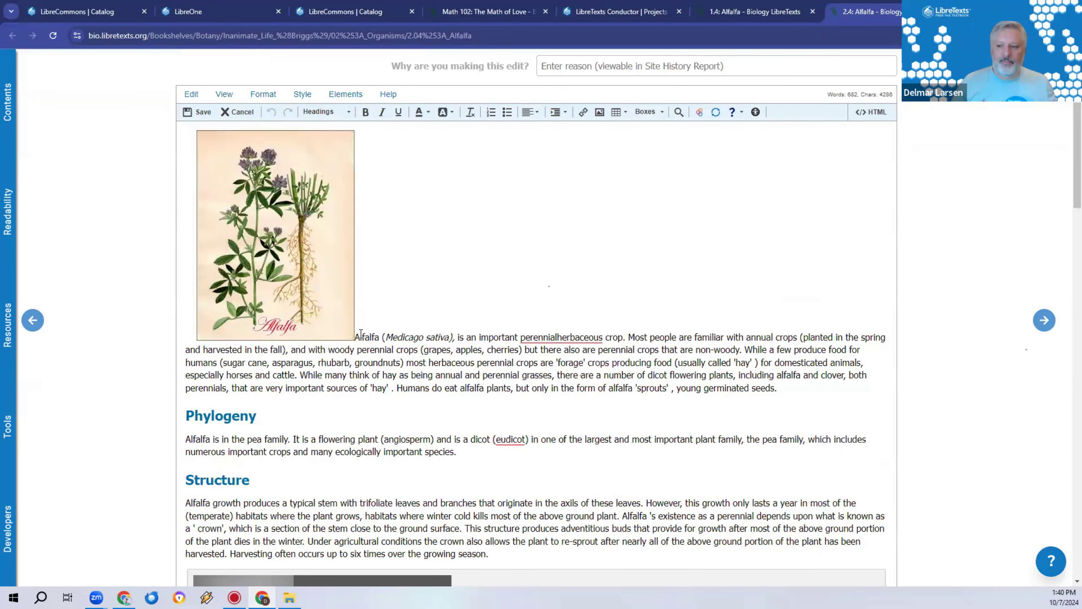
# Move the opening paragraph of source page 2.4: Alfalfa onto its own line below the plant image and save the page
pyautogui.press('Return')
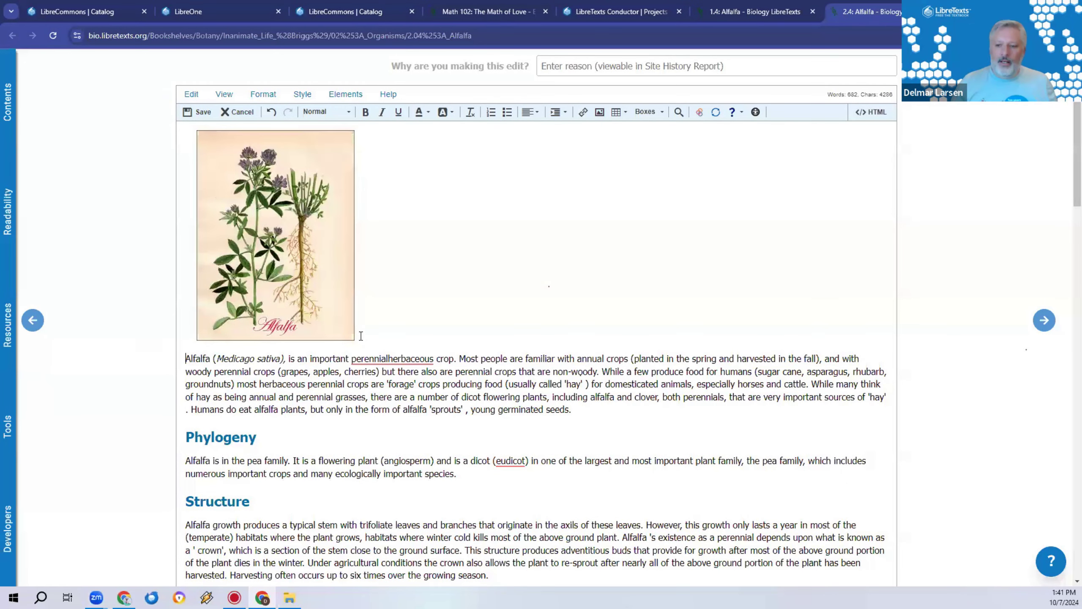
pyautogui.click(198, 112)
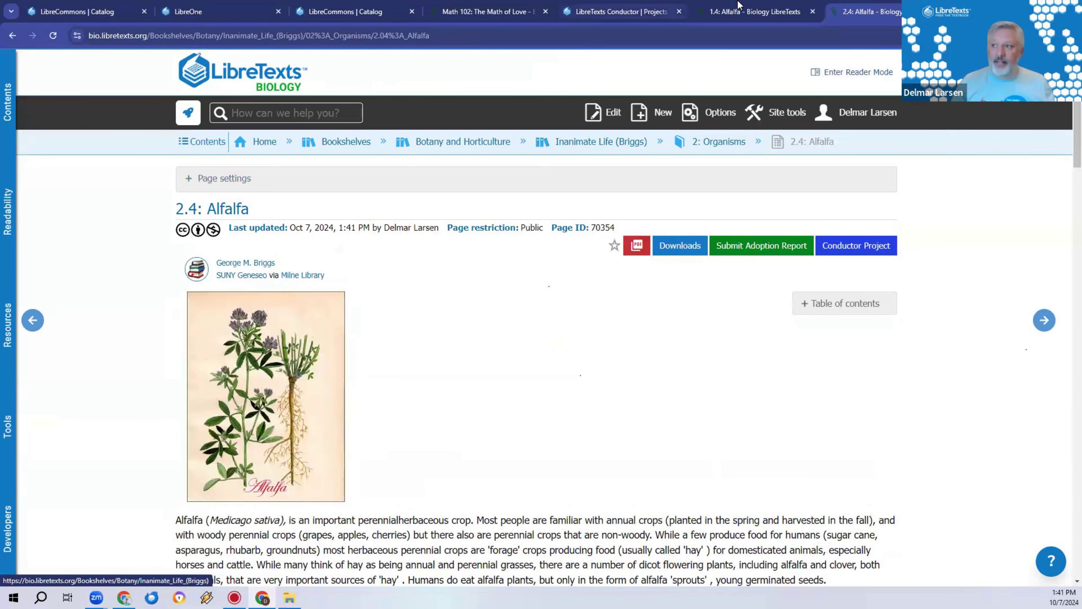
# Leave the editor of page 1.4: Alfalfa without saving, reload it, and compare its content with source page 2.4: Alfalfa
pyautogui.click(752, 12)
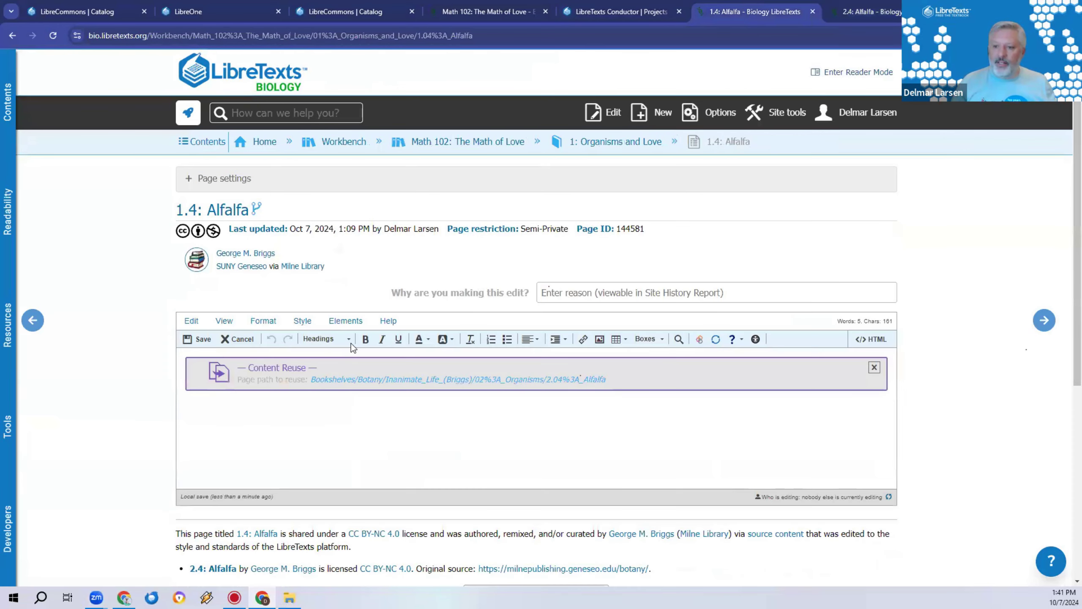
pyautogui.click(244, 337)
pyautogui.click(660, 347)
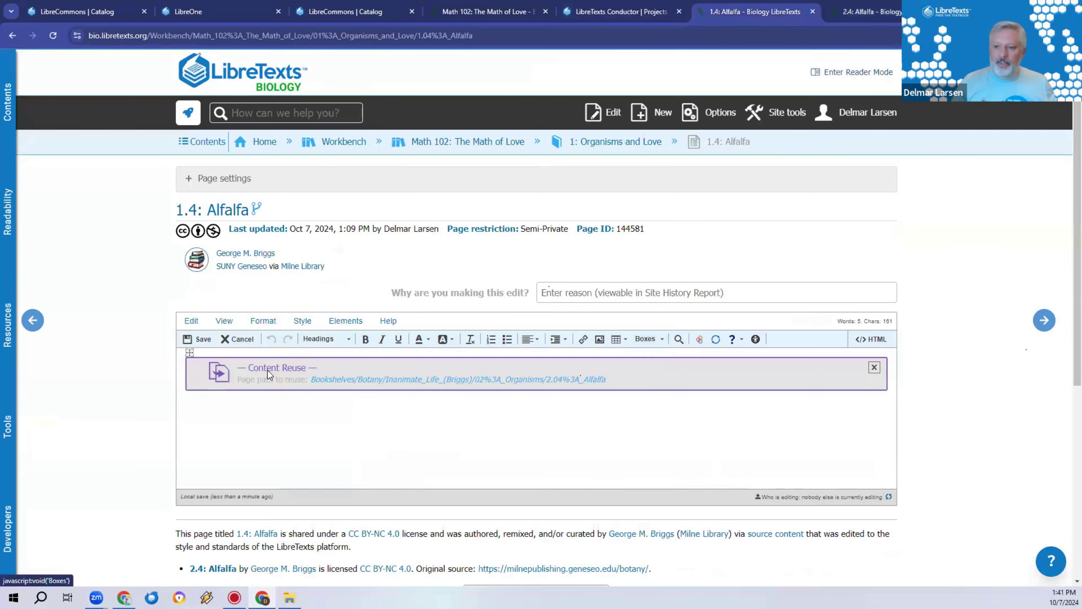
pyautogui.click(53, 35)
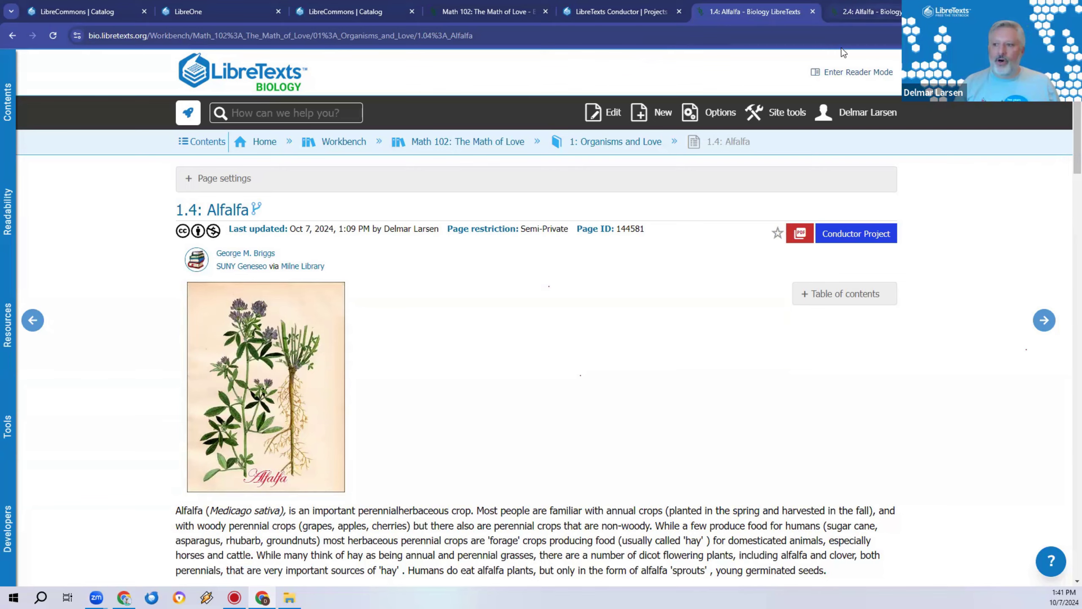
pyautogui.click(861, 11)
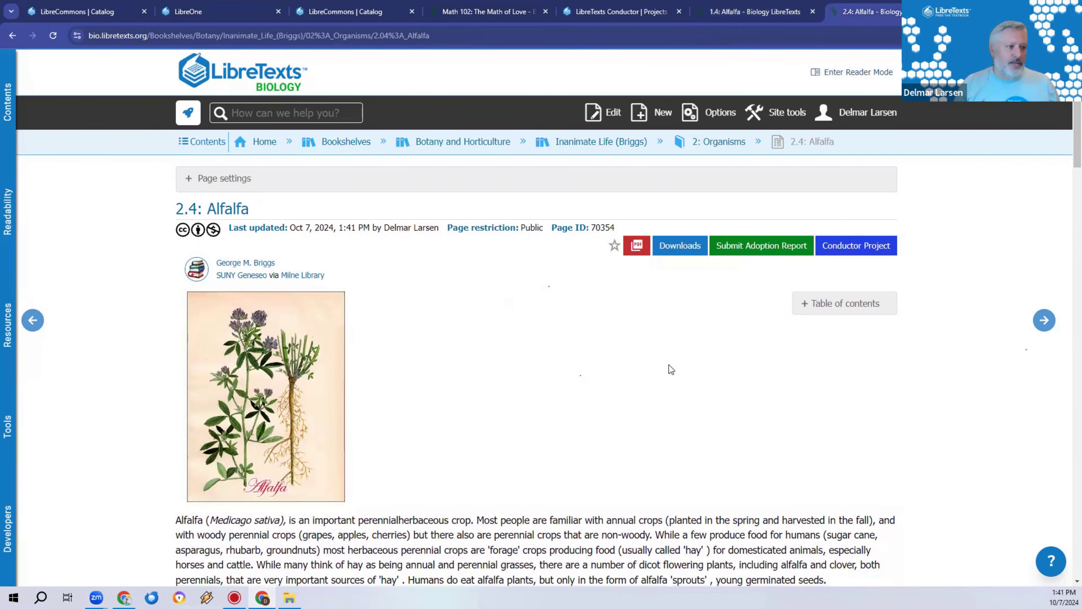
pyautogui.click(787, 5)
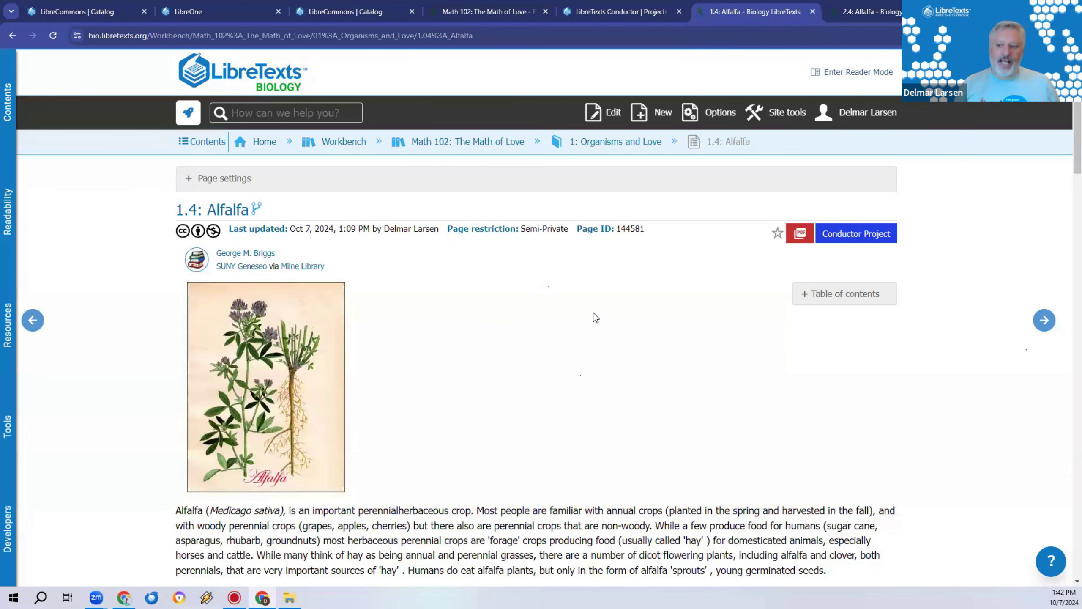
pyautogui.scroll(-8, 595, 314)
pyautogui.scroll(-5, 550, 272)
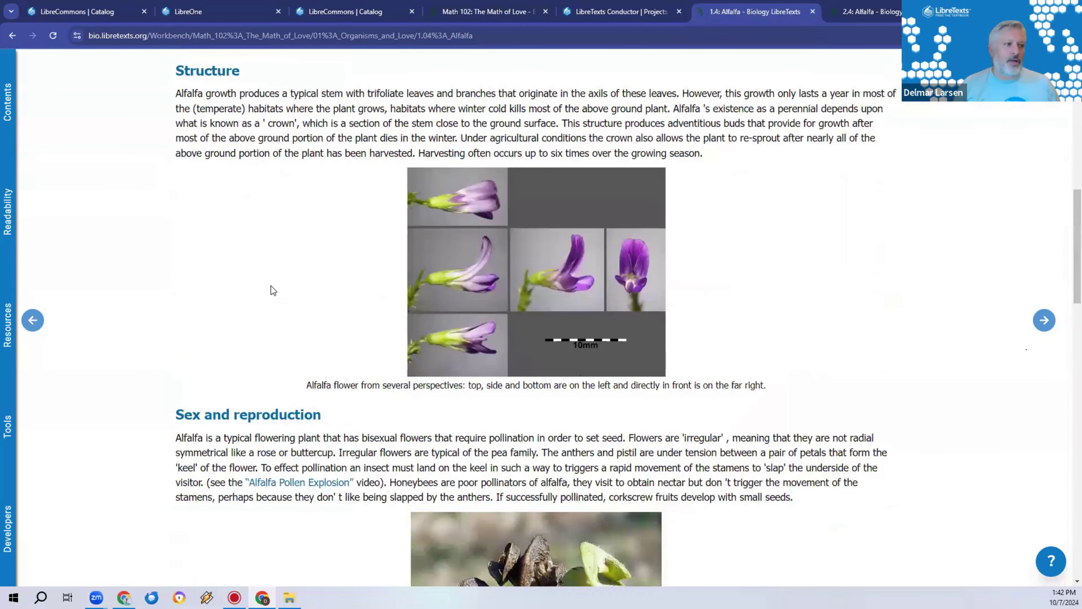
pyautogui.scroll(14, 273, 290)
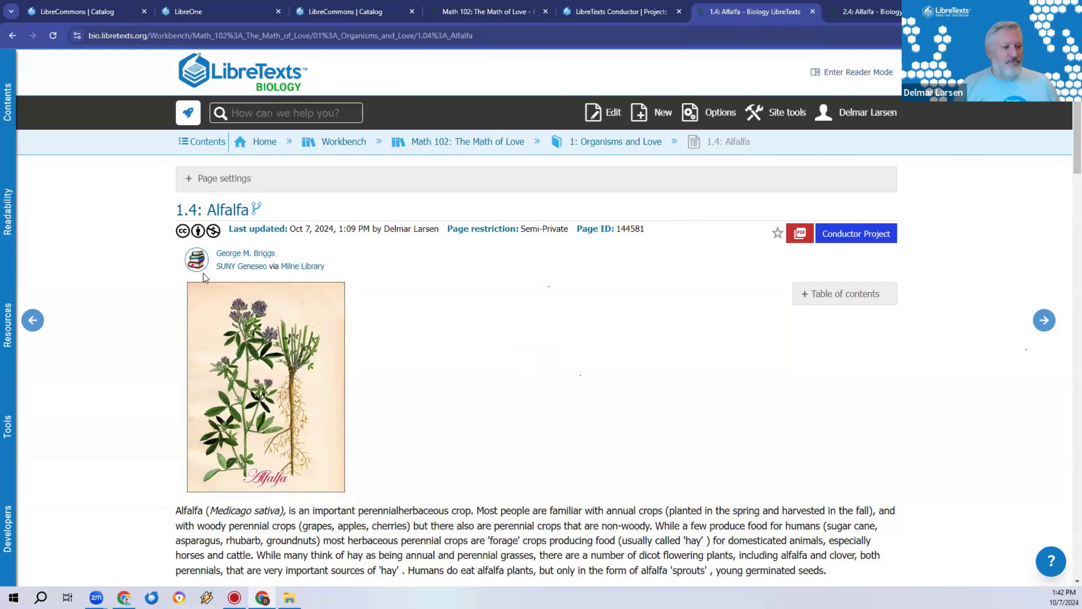
# Fork page 1.4: Alfalfa so that its reused content becomes editable, and confirm the reload
pyautogui.click(719, 113)
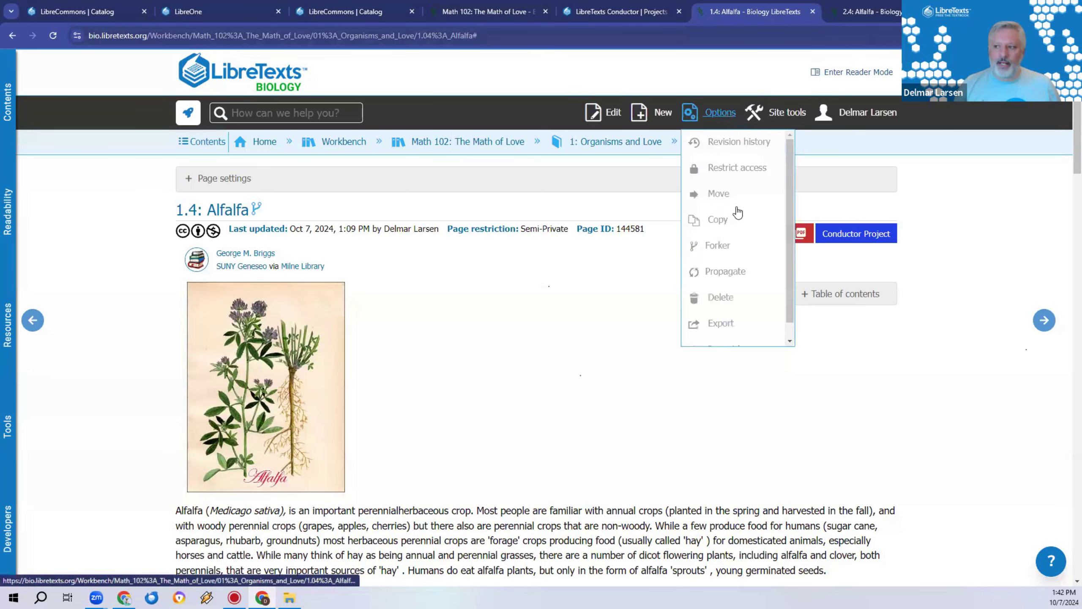
pyautogui.click(735, 252)
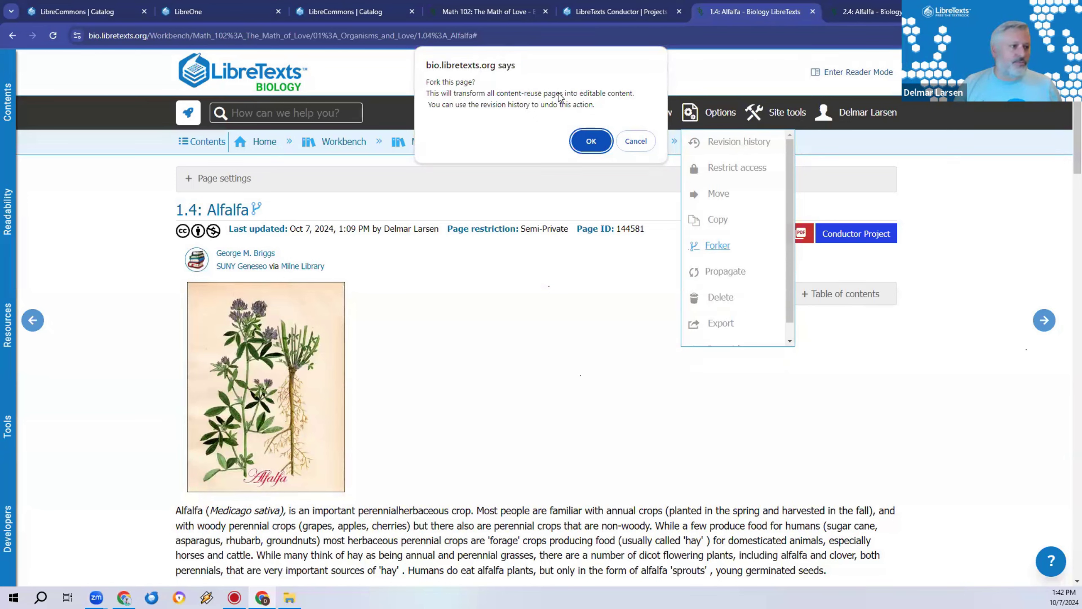
pyautogui.click(590, 144)
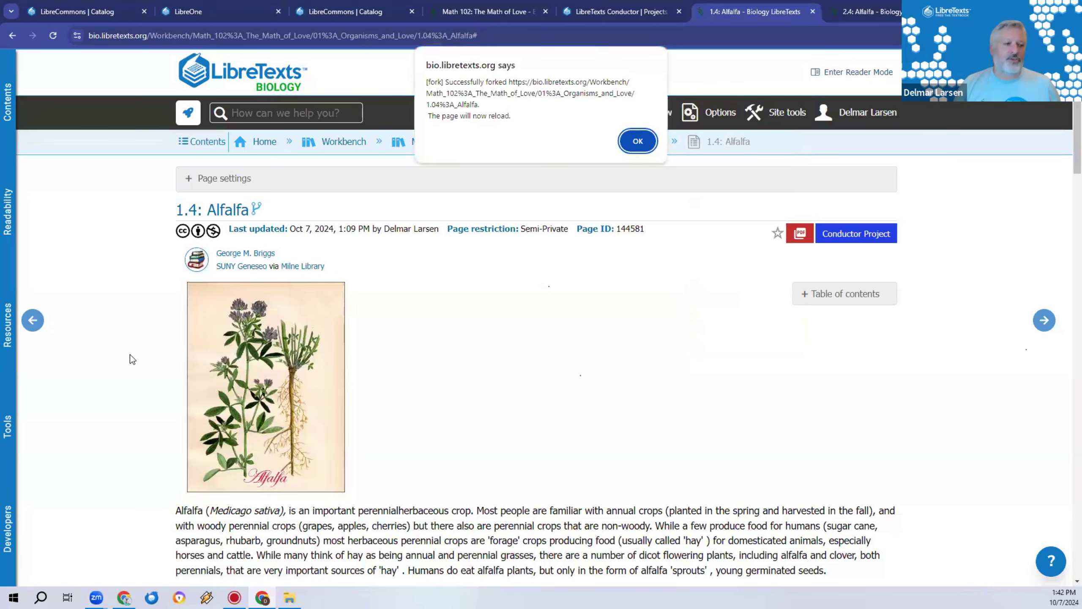
pyautogui.click(638, 141)
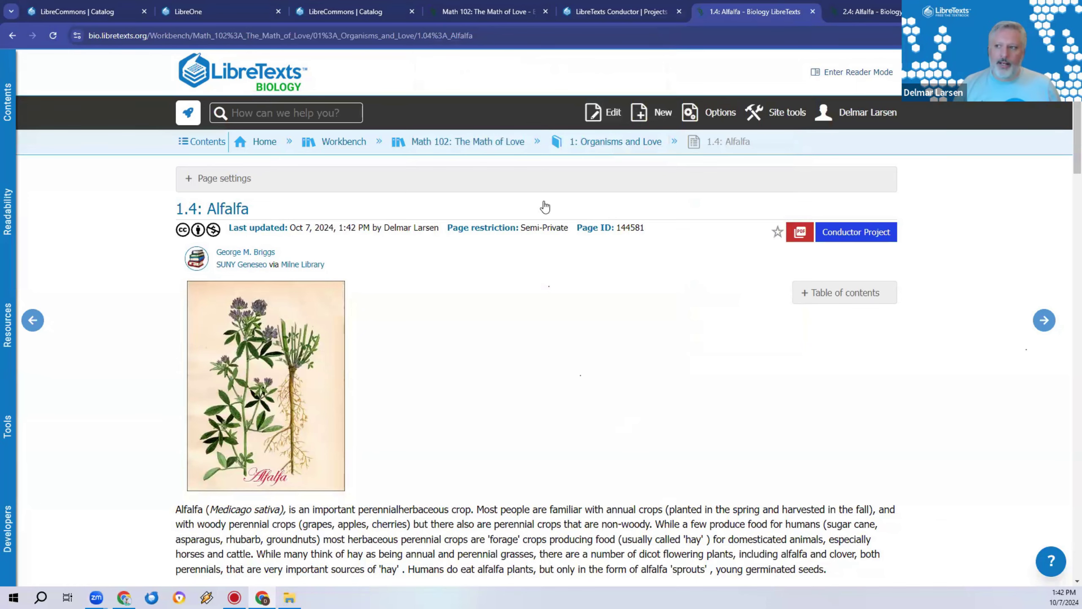
# Open the forked page 1.4: Alfalfa for editing, examine the content in the editor, and cancel the edit
pyautogui.click(599, 116)
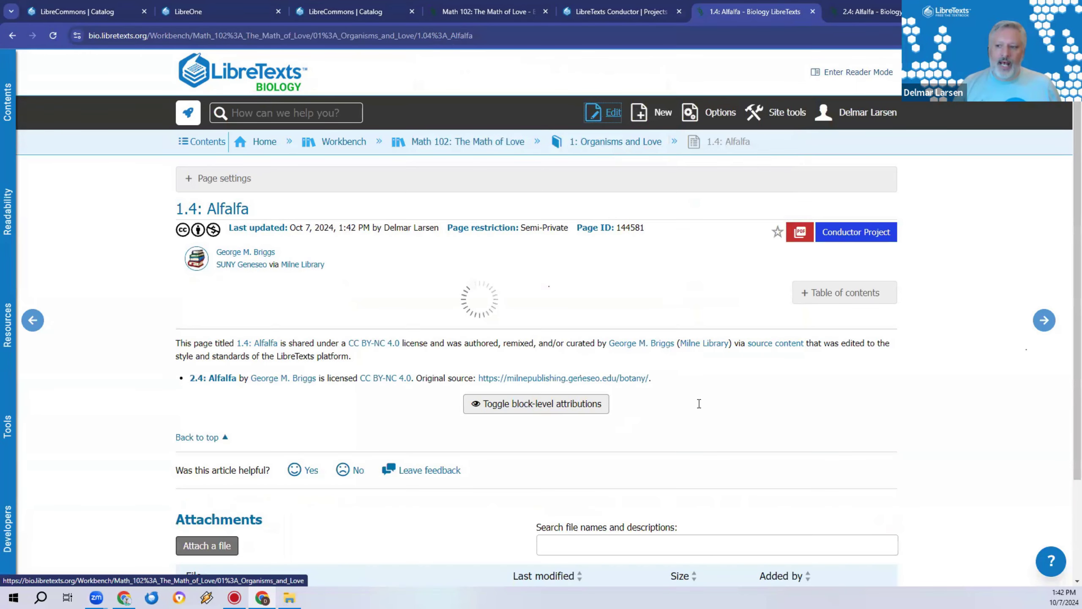
pyautogui.scroll(-14, 497, 325)
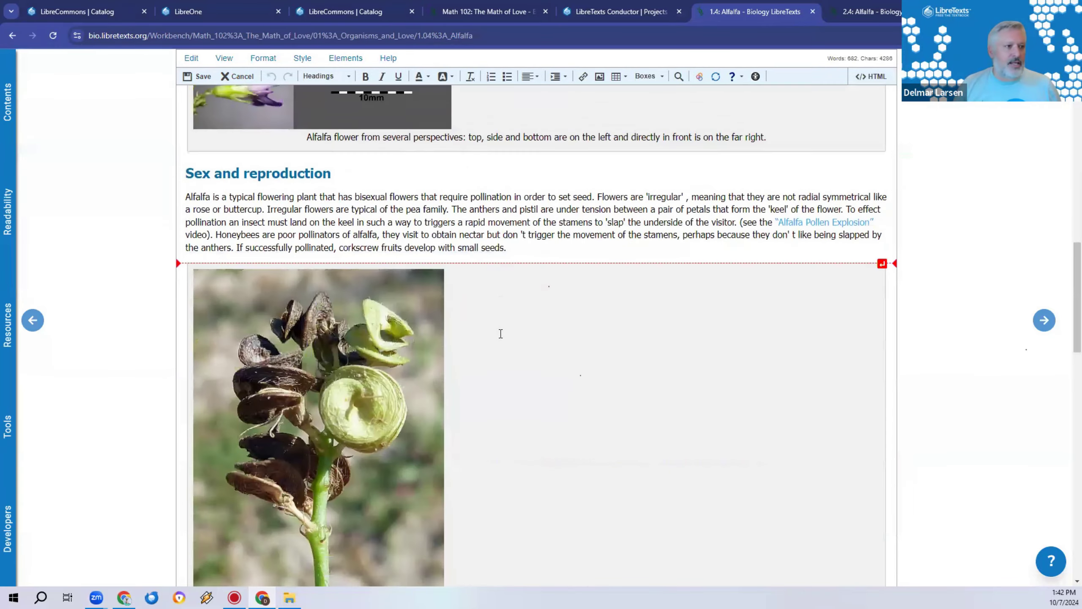
pyautogui.scroll(6, 544, 299)
pyautogui.scroll(10, 544, 299)
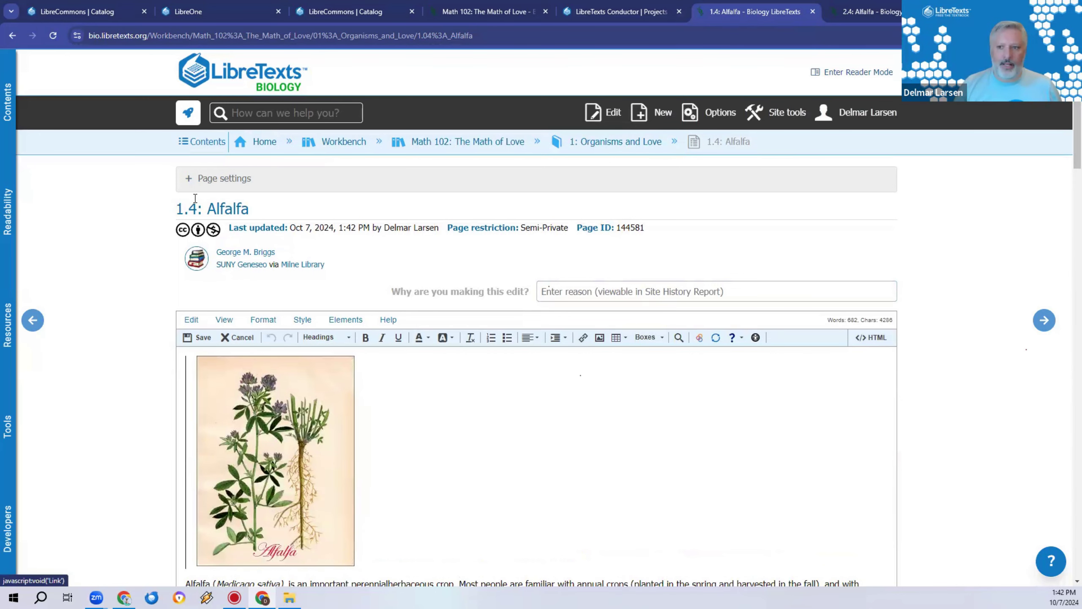
pyautogui.click(239, 344)
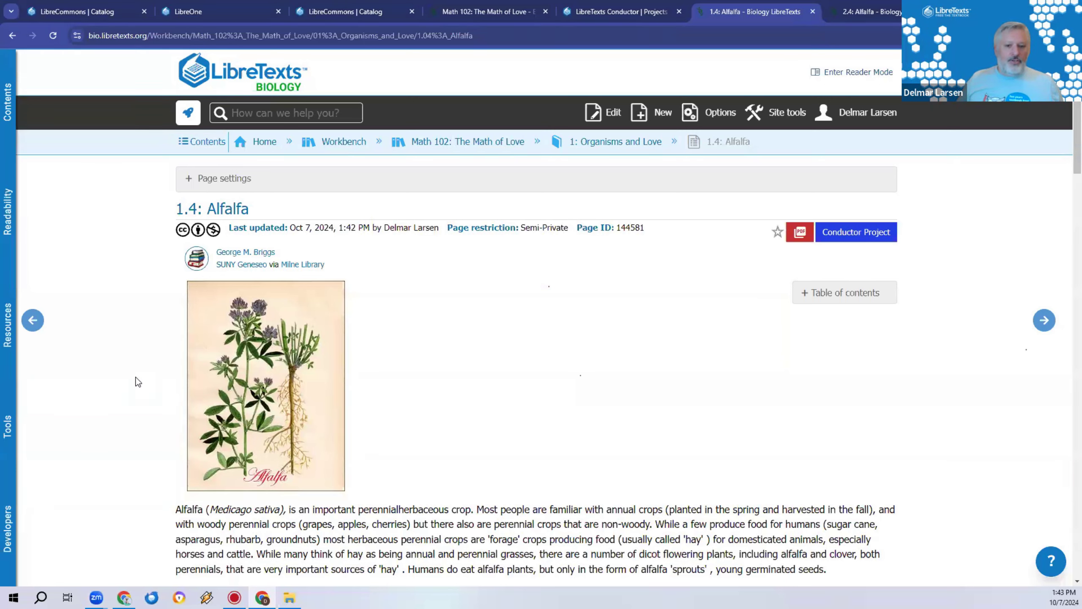
# Examine the page license statement and the 2.4: Alfalfa source attribution at the end of page 1.4: Alfalfa
pyautogui.click(709, 112)
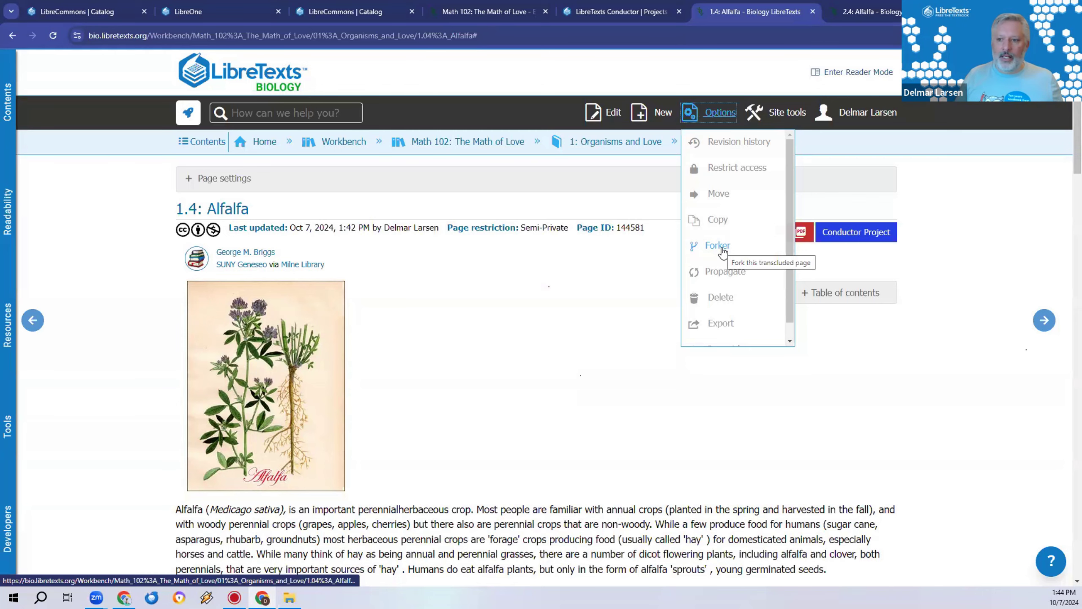
pyautogui.click(553, 380)
pyautogui.scroll(-6, 554, 380)
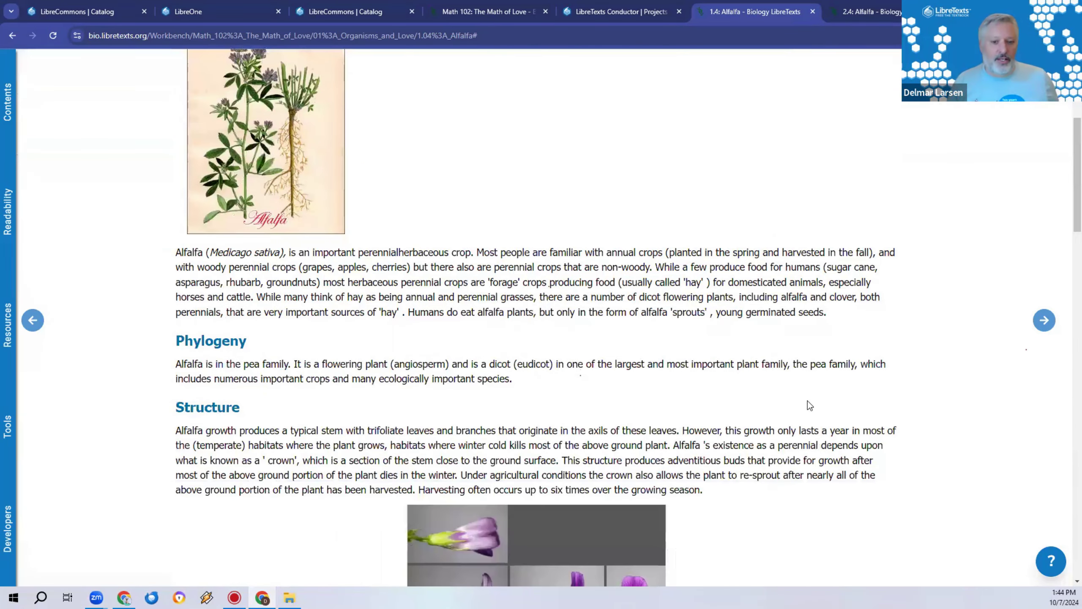
pyautogui.scroll(-9, 595, 347)
pyautogui.scroll(-20, 595, 347)
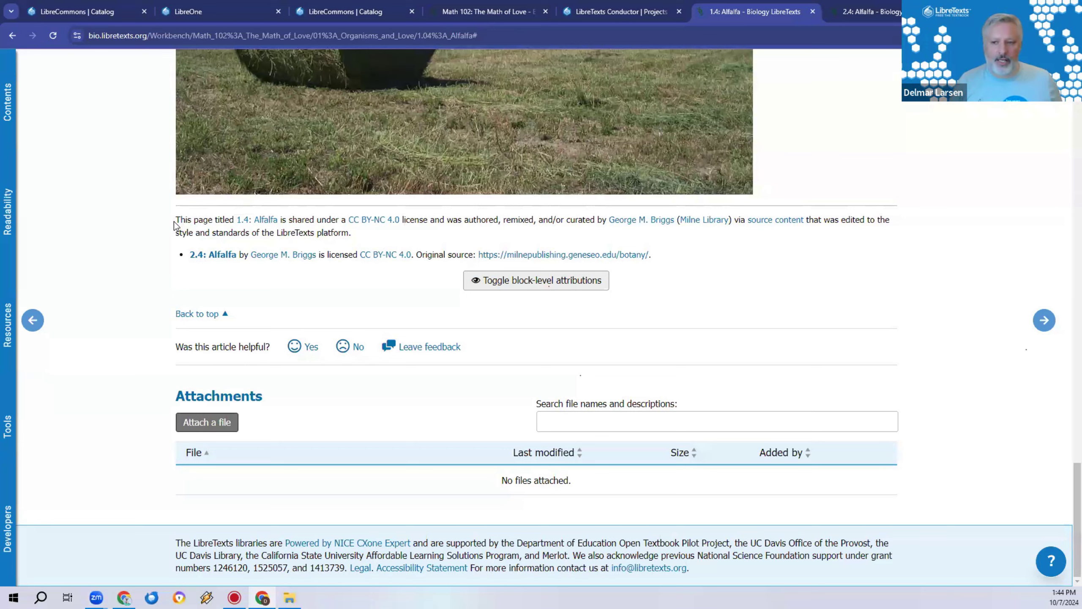
pyautogui.moveTo(174, 223); pyautogui.dragTo(358, 242)
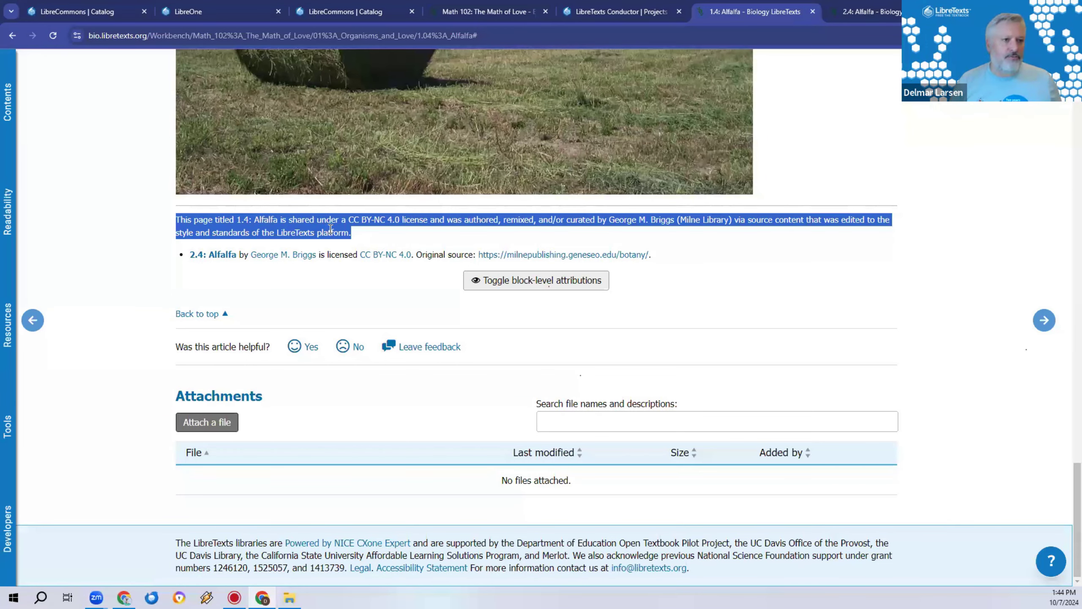
pyautogui.moveTo(658, 255); pyautogui.dragTo(186, 253)
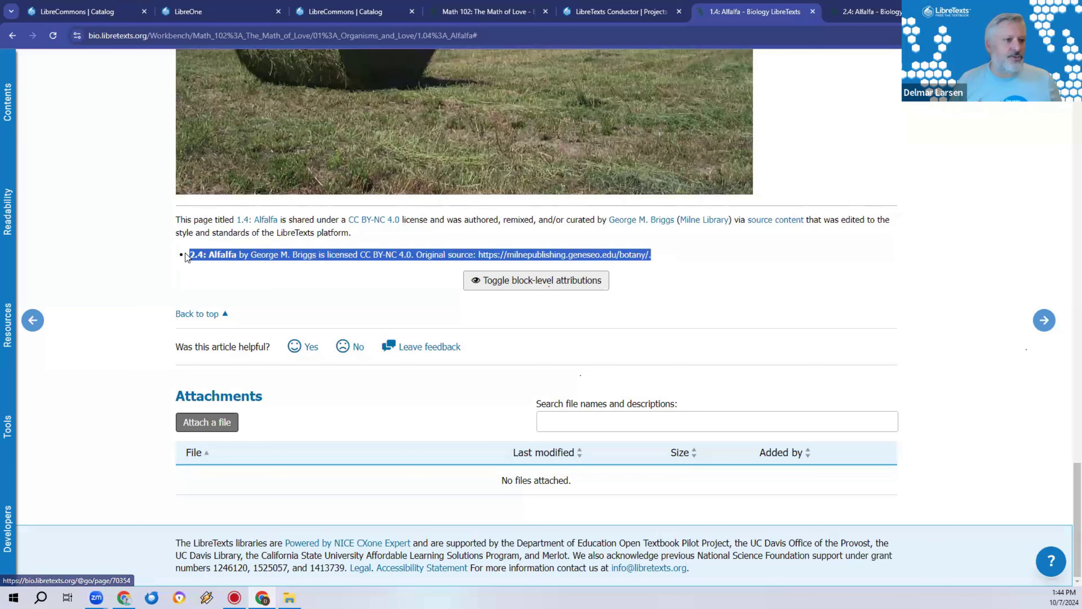
pyautogui.click(137, 276)
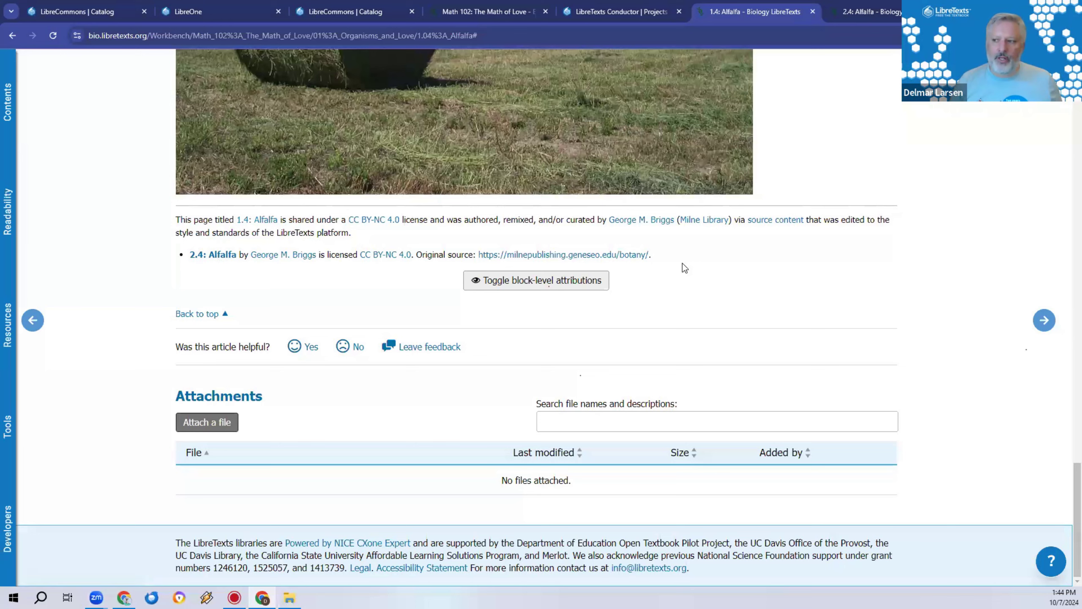
pyautogui.moveTo(215, 270); pyautogui.dragTo(187, 259)
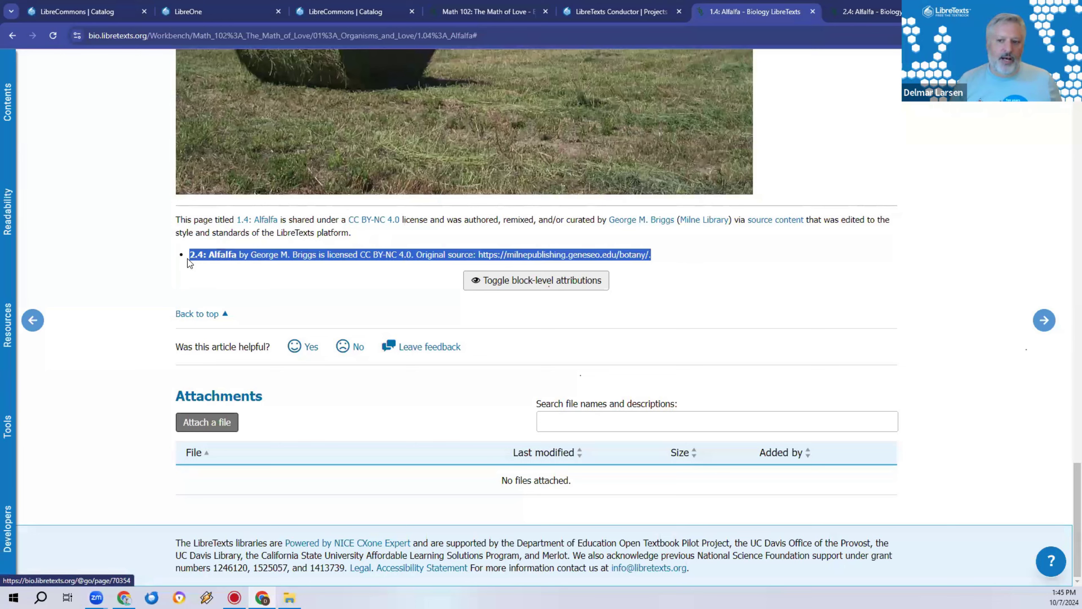
pyautogui.click(161, 269)
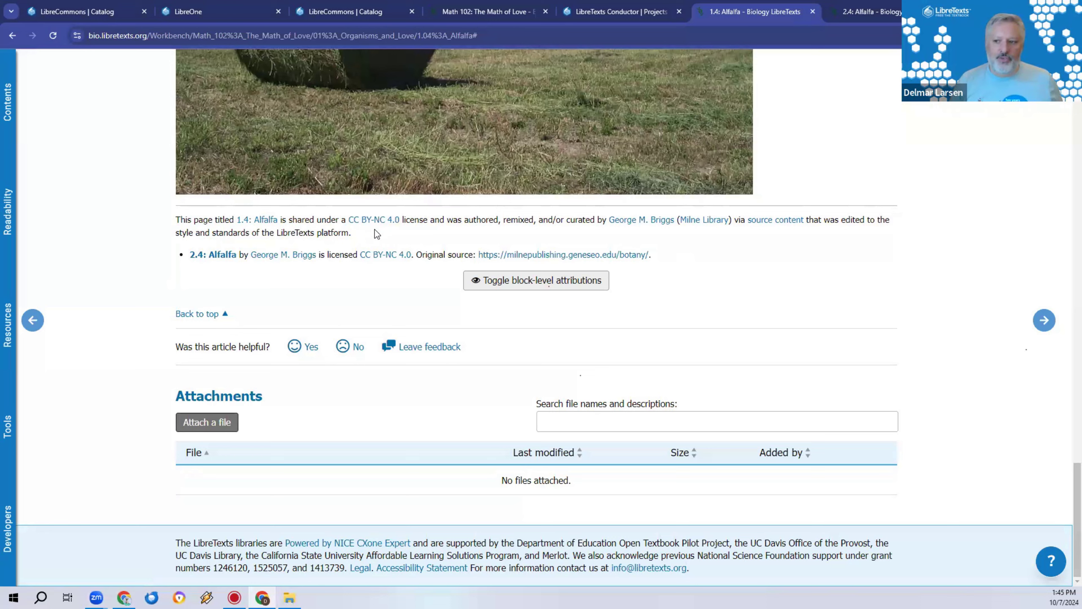
pyautogui.moveTo(361, 234); pyautogui.dragTo(175, 230)
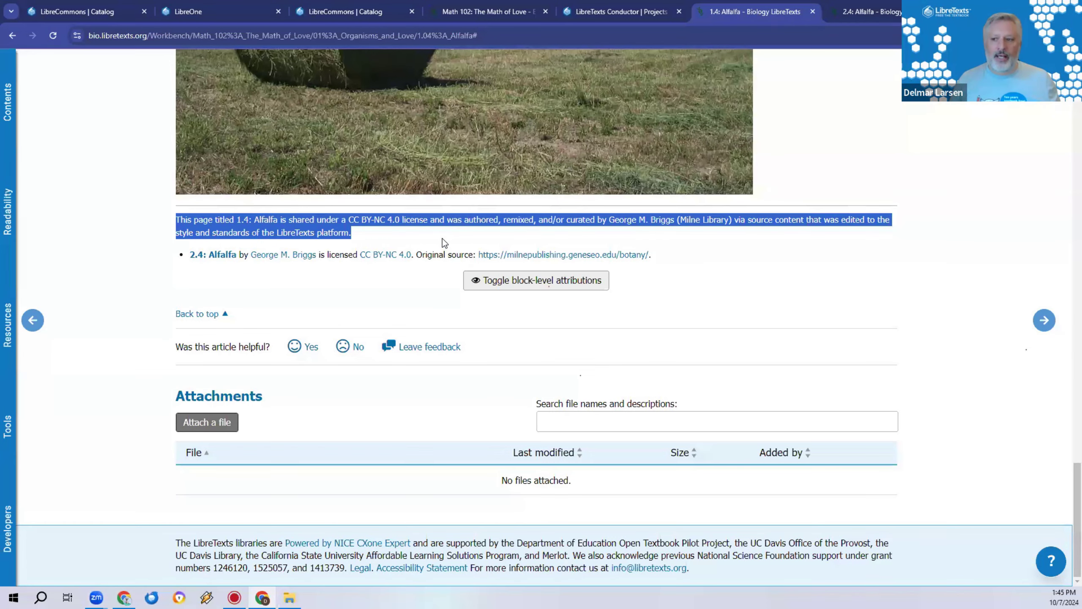
pyautogui.click(554, 225)
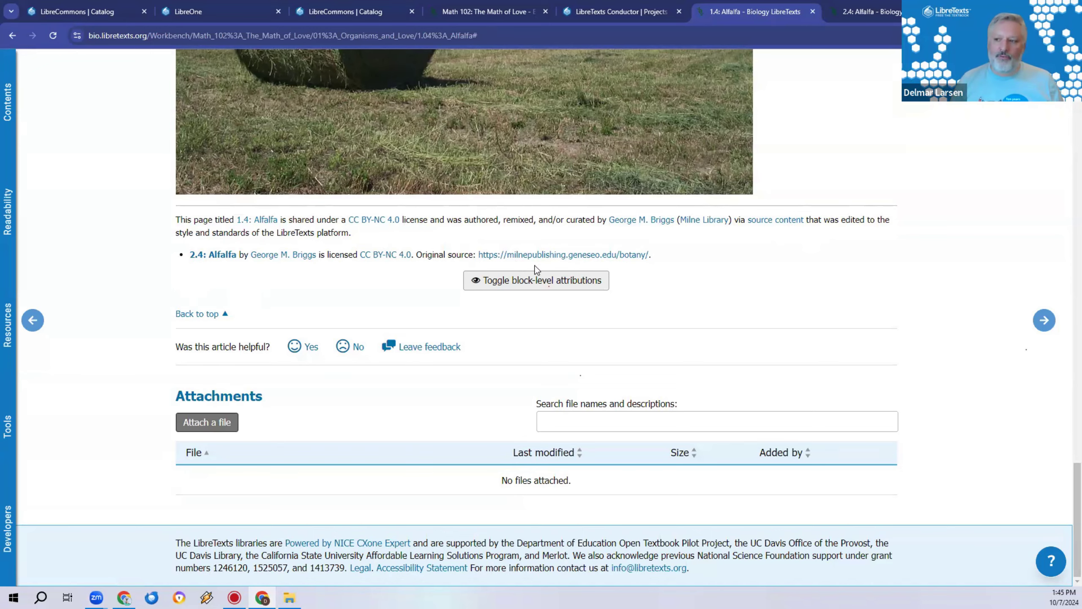
# Toggle block-level attributions on page 1.4: Alfalfa, inspect the source shown for the highlighted blocks, and reload the page
pyautogui.click(541, 281)
pyautogui.scroll(4, 771, 249)
pyautogui.scroll(2, 424, 152)
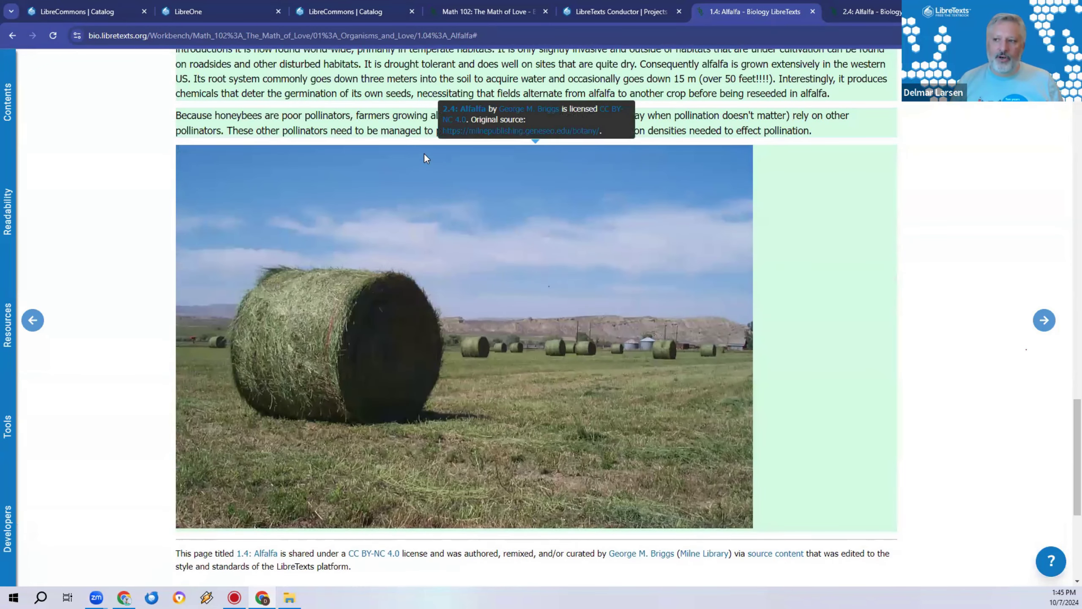
pyautogui.scroll(5, 419, 121)
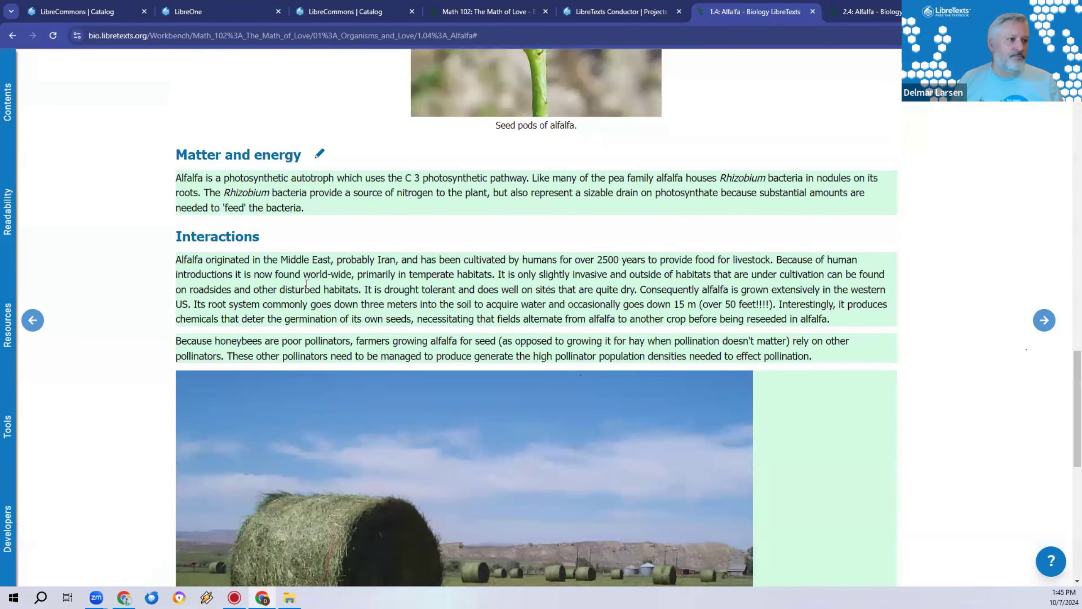
pyautogui.moveTo(300, 292)
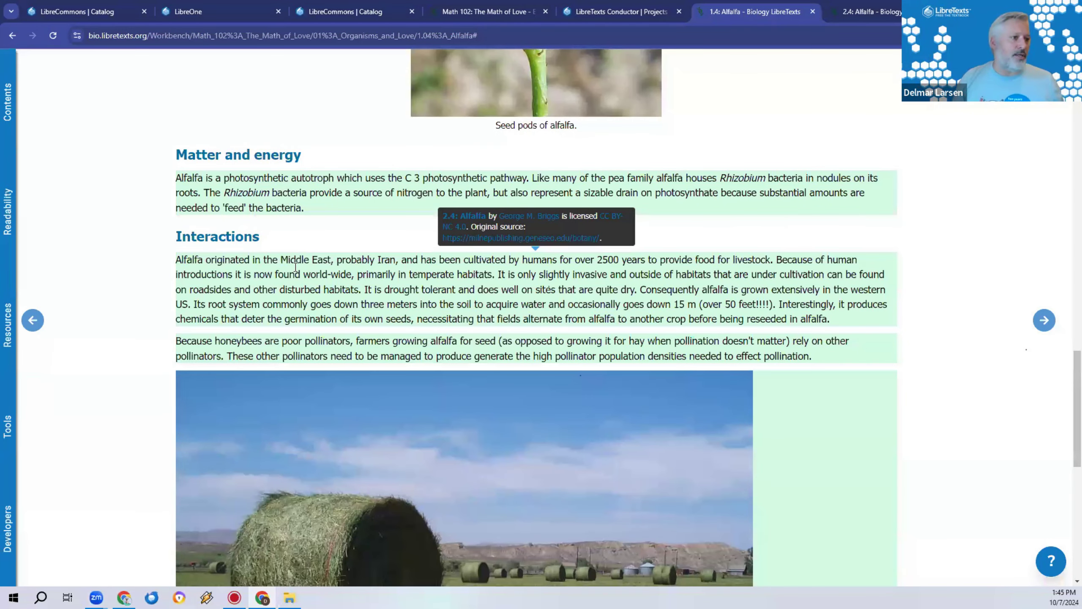
pyautogui.scroll(-6, 332, 328)
pyautogui.scroll(-5, 346, 322)
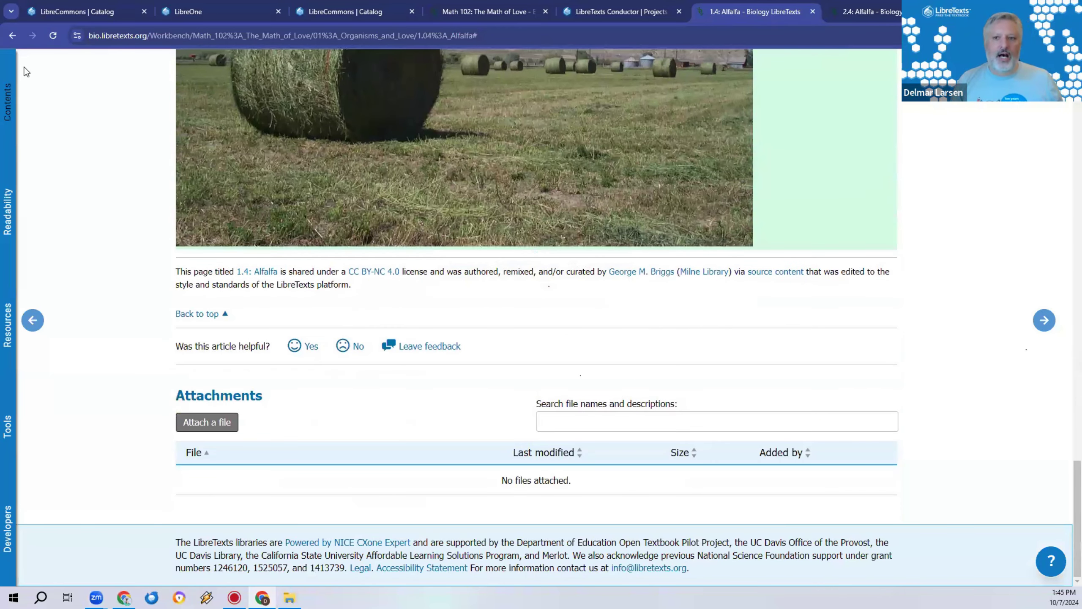
pyautogui.click(53, 36)
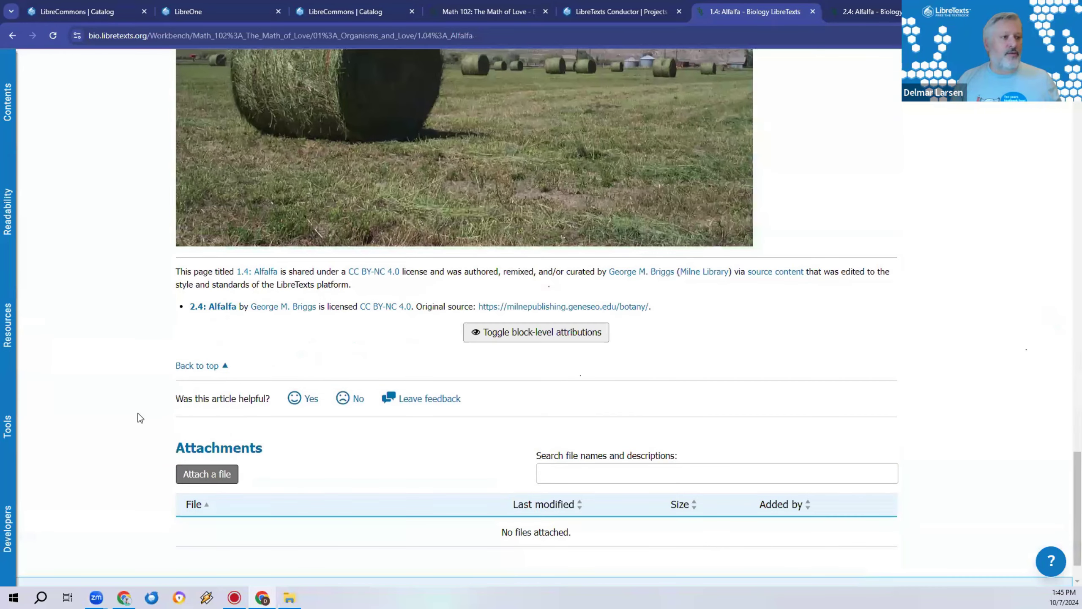
# Review the 2.4: Alfalfa attribution and the page license statement again, and return to the beginning of page 1.4: Alfalfa
pyautogui.scroll(-1, 257, 267)
pyautogui.moveTo(168, 256); pyautogui.dragTo(695, 254)
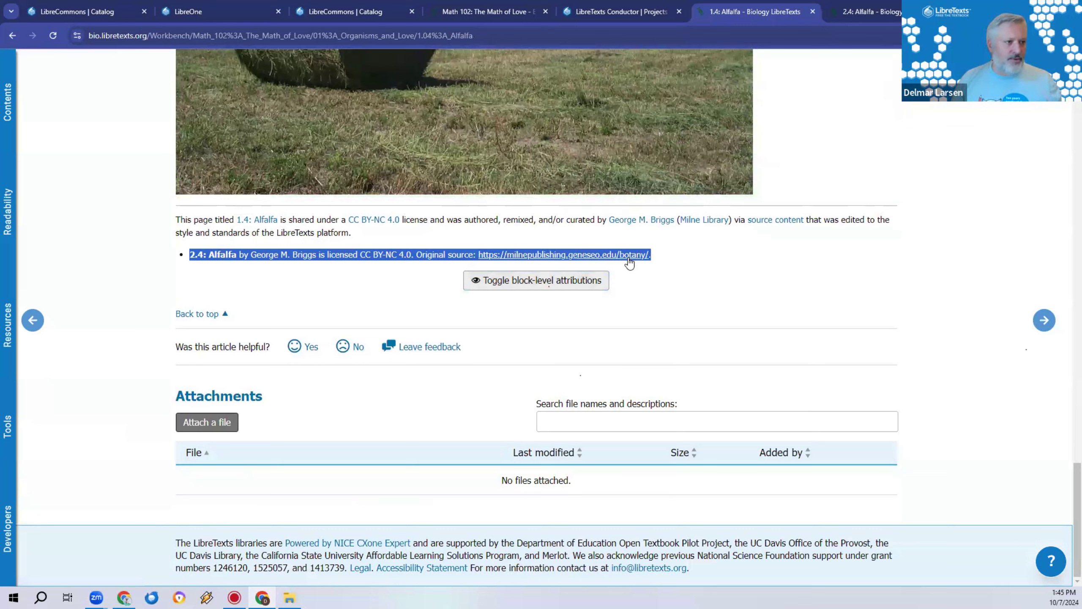
pyautogui.moveTo(358, 234); pyautogui.dragTo(175, 219)
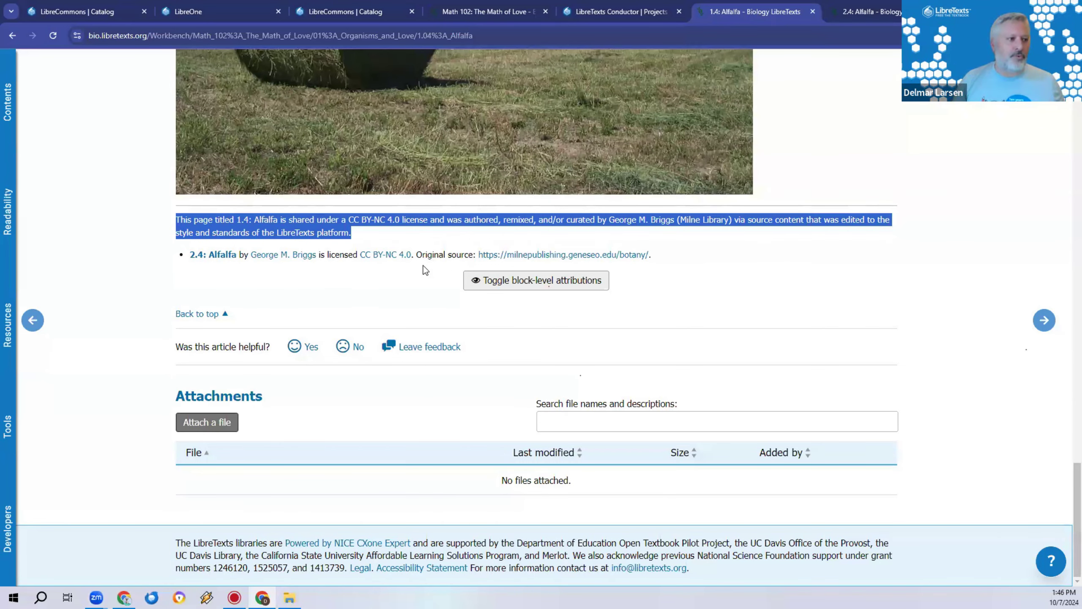
pyautogui.click(142, 255)
pyautogui.scroll(5, 141, 229)
pyautogui.scroll(20, 141, 229)
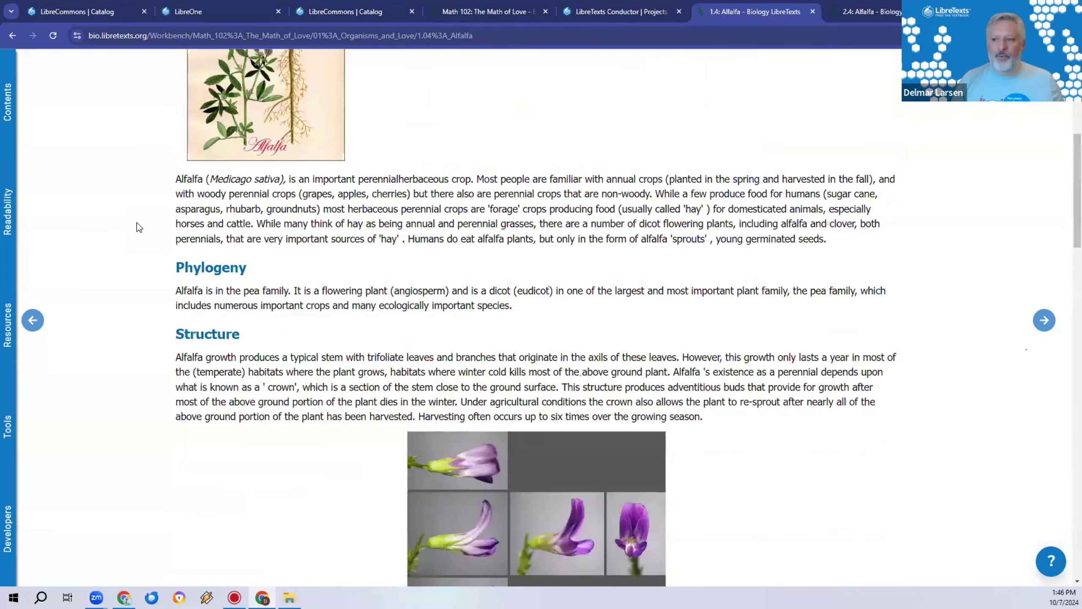
pyautogui.scroll(1, 137, 224)
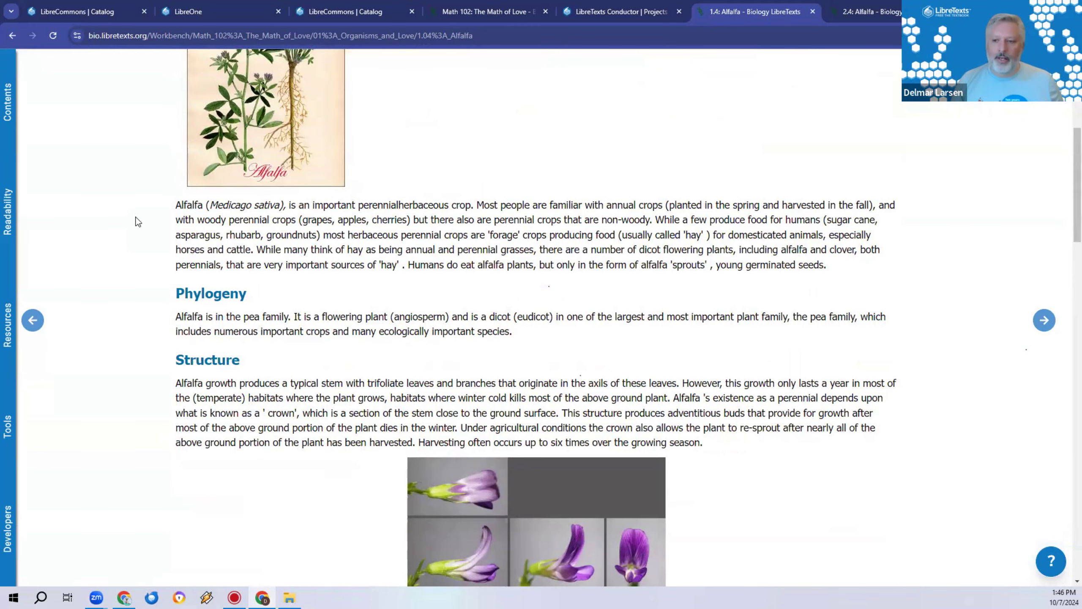
pyautogui.scroll(5, 134, 219)
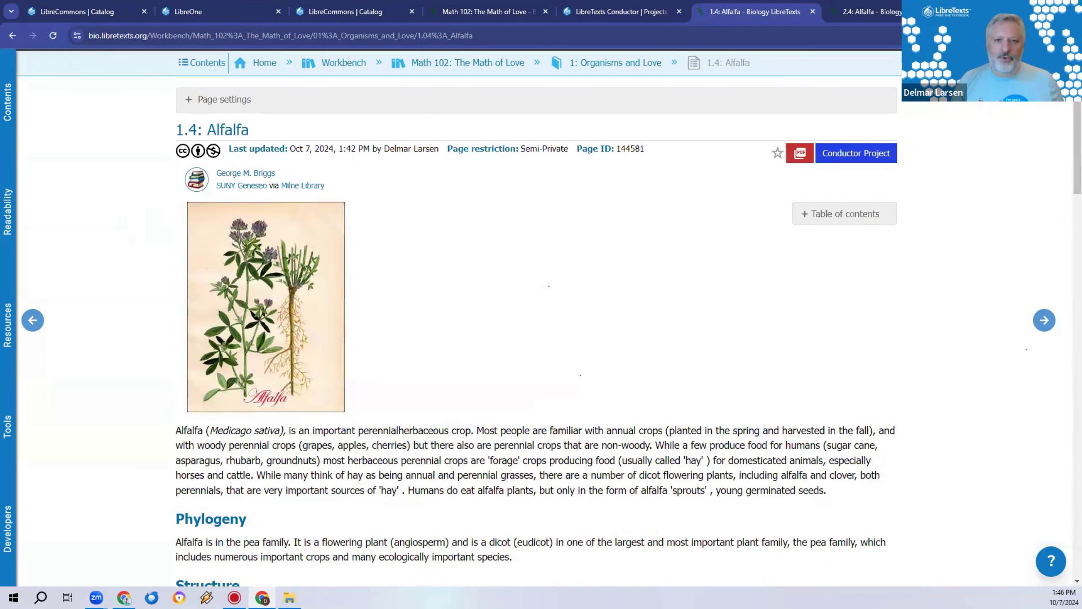